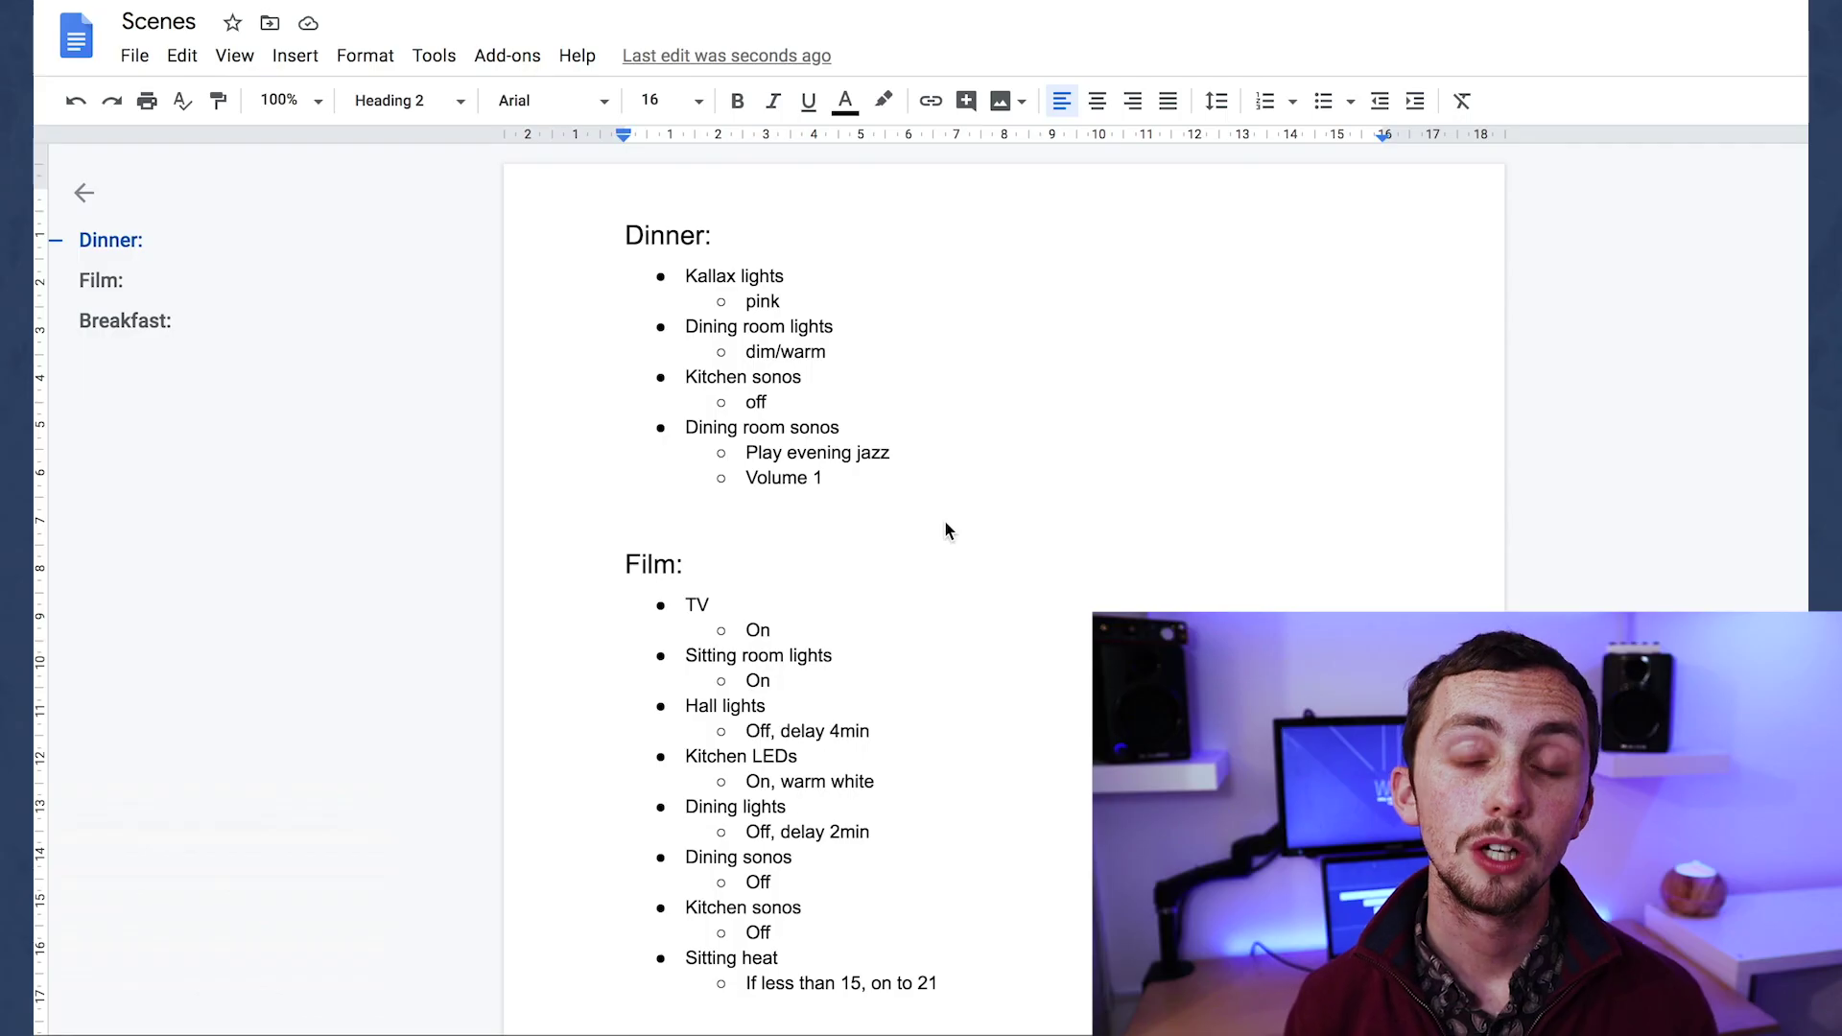
# Step: Review the Dinner, Film and Breakfast device lists in the Scenes document
pyautogui.scroll(-2, 945, 523)
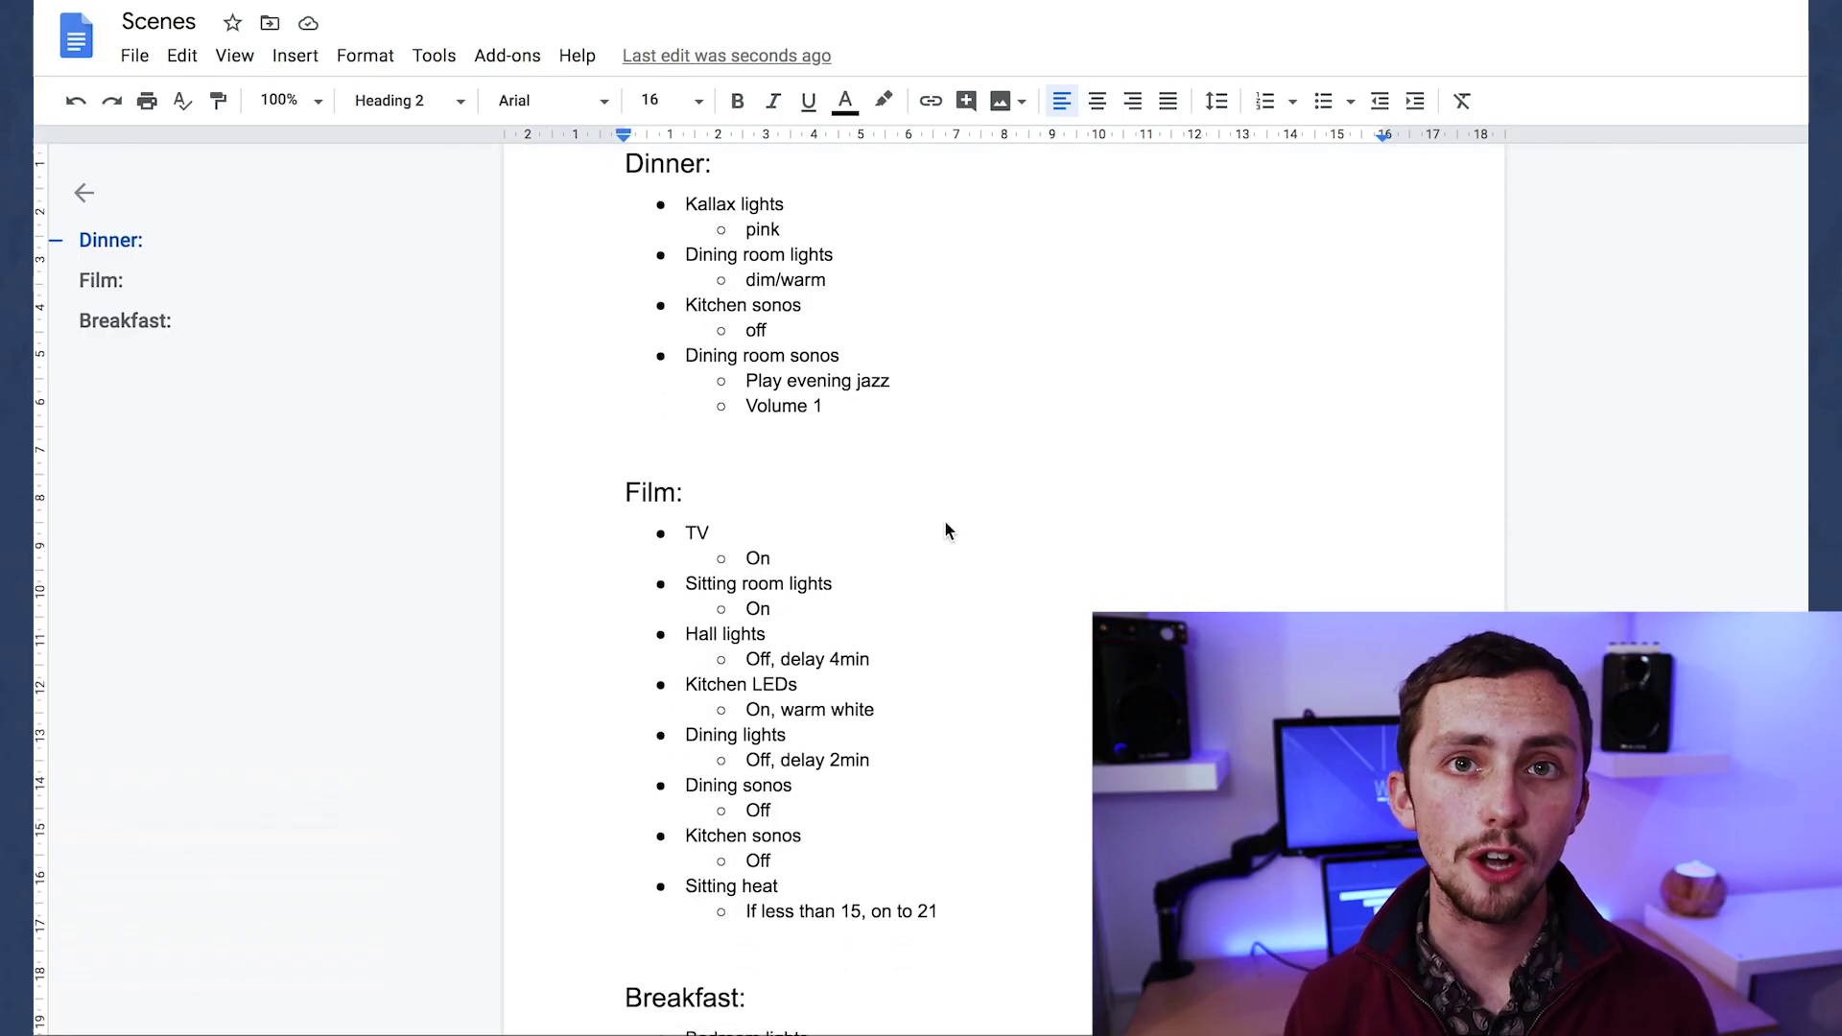
pyautogui.scroll(-2, 945, 522)
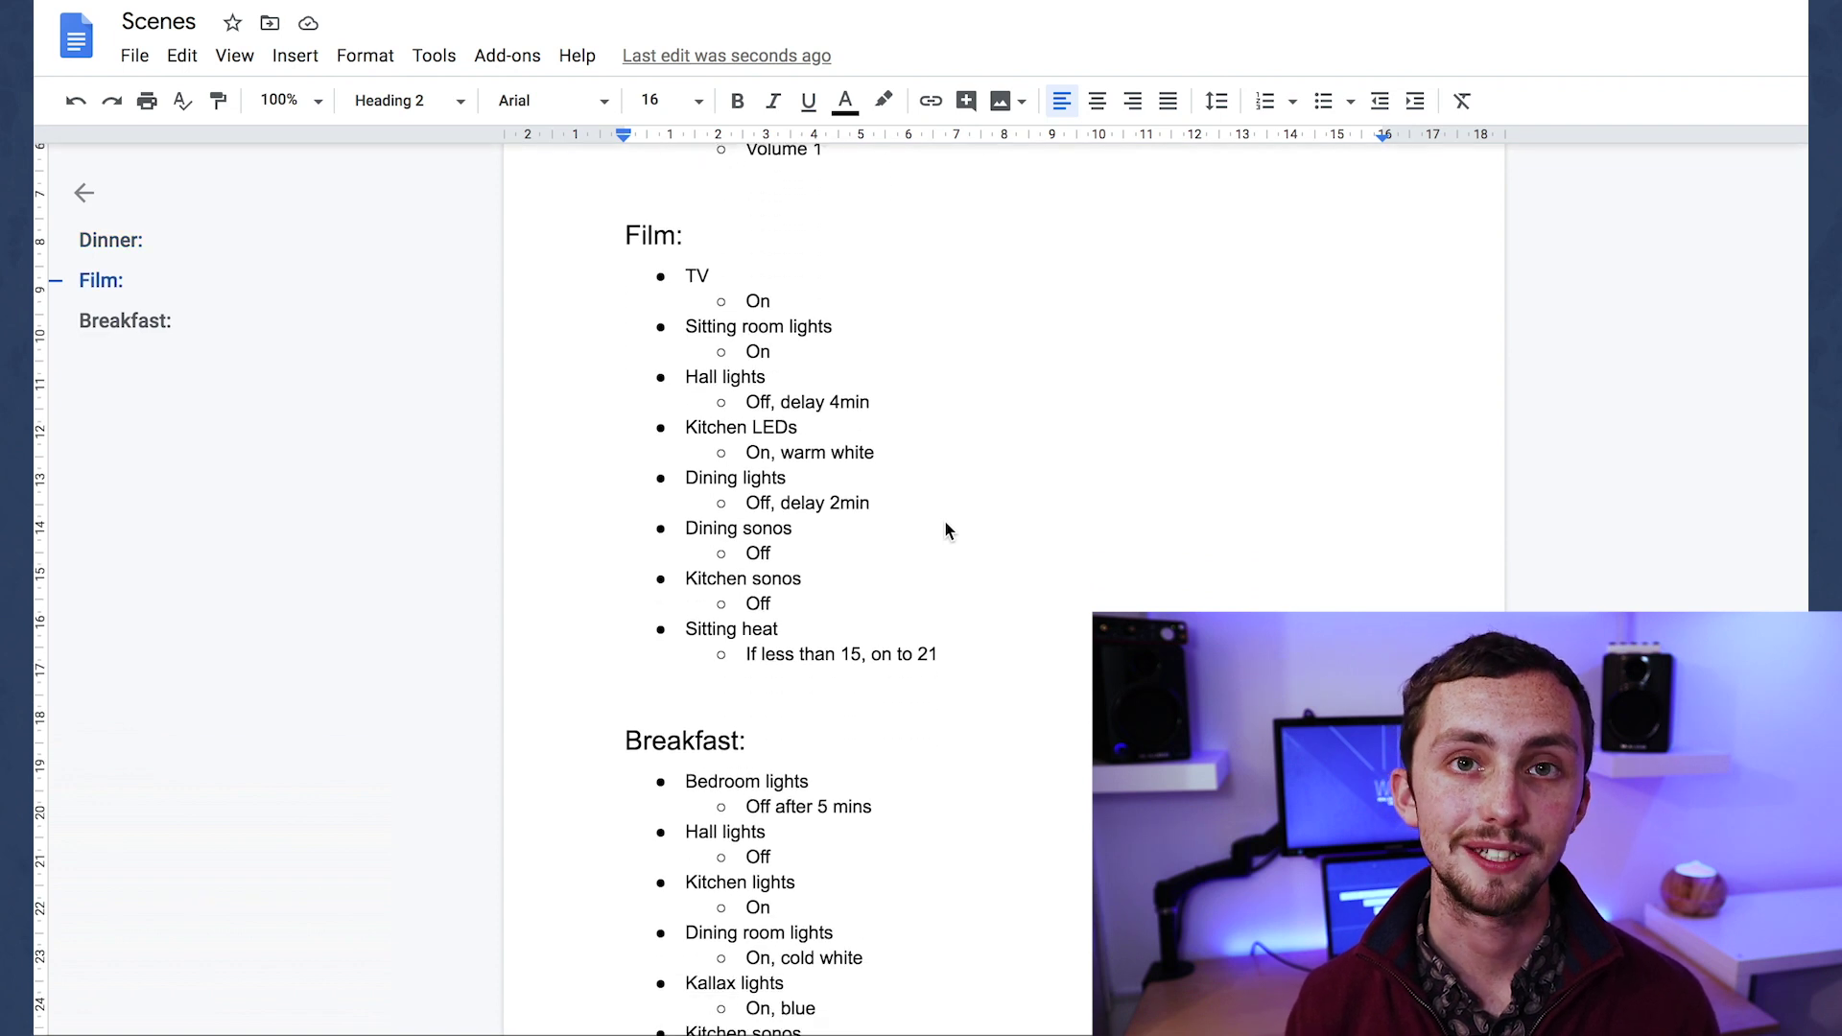
pyautogui.scroll(-1, 944, 520)
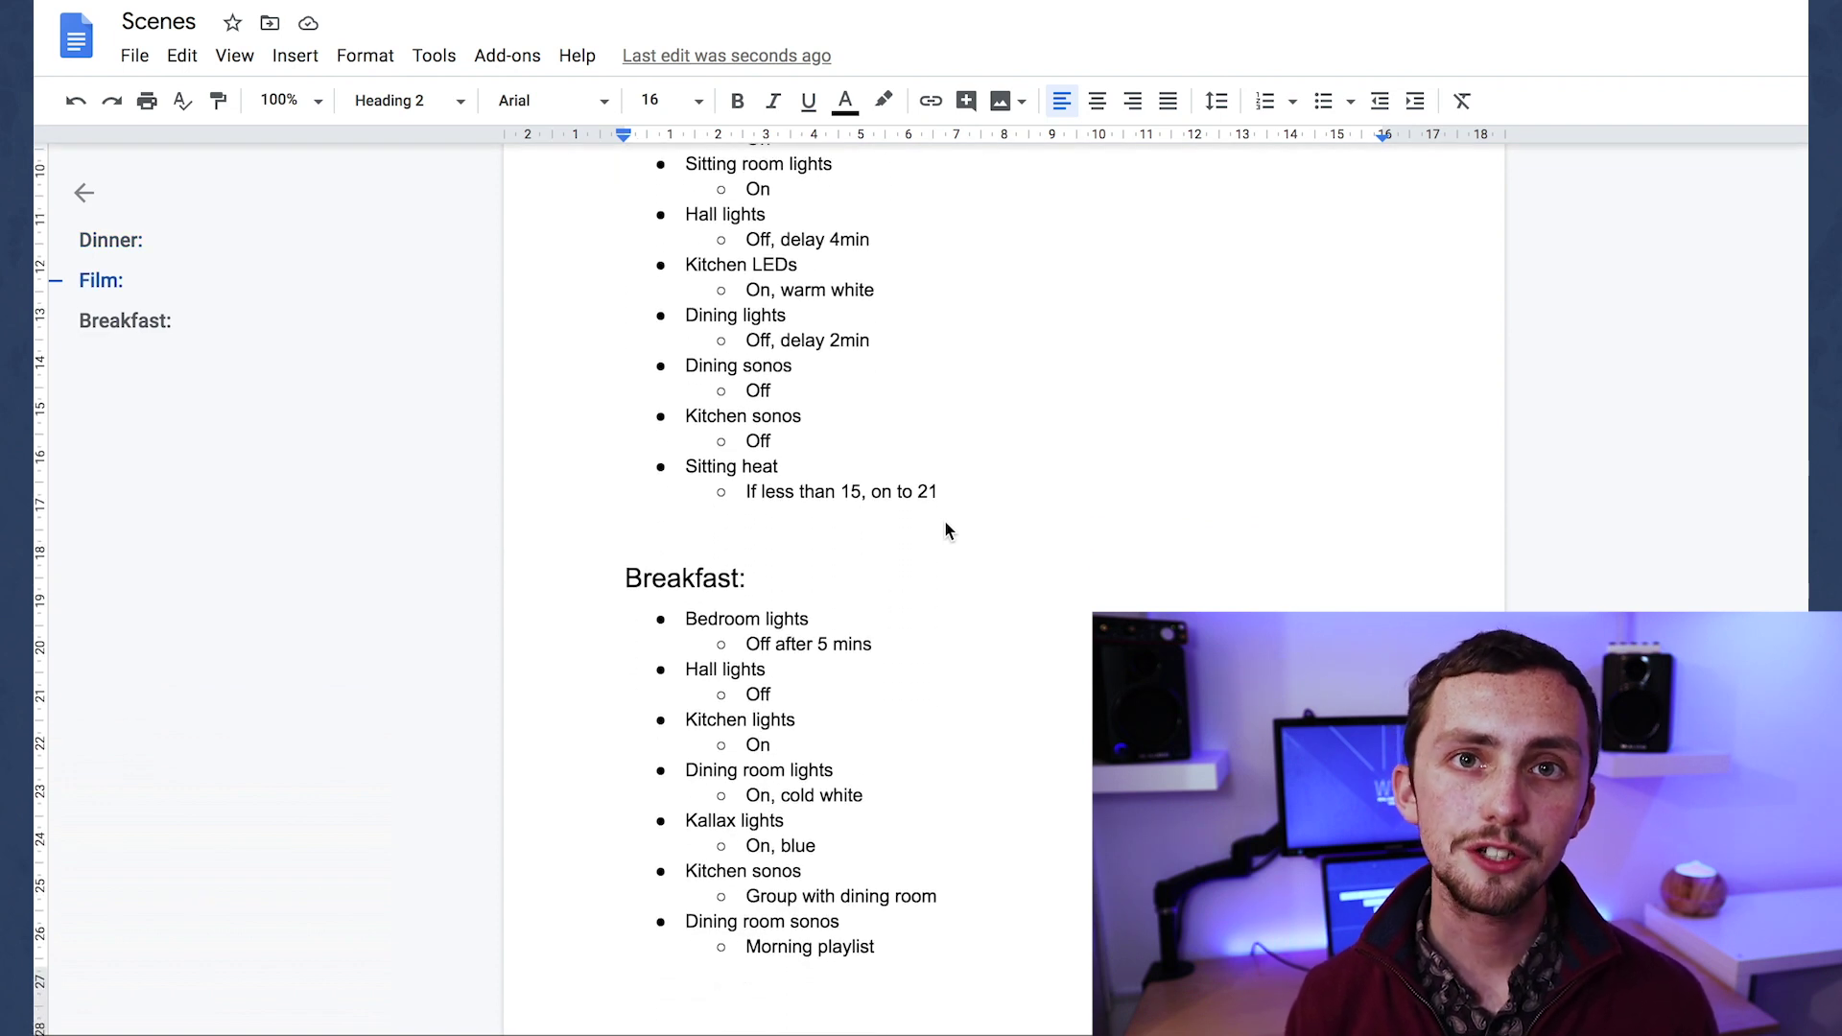
pyautogui.scroll(2, 945, 521)
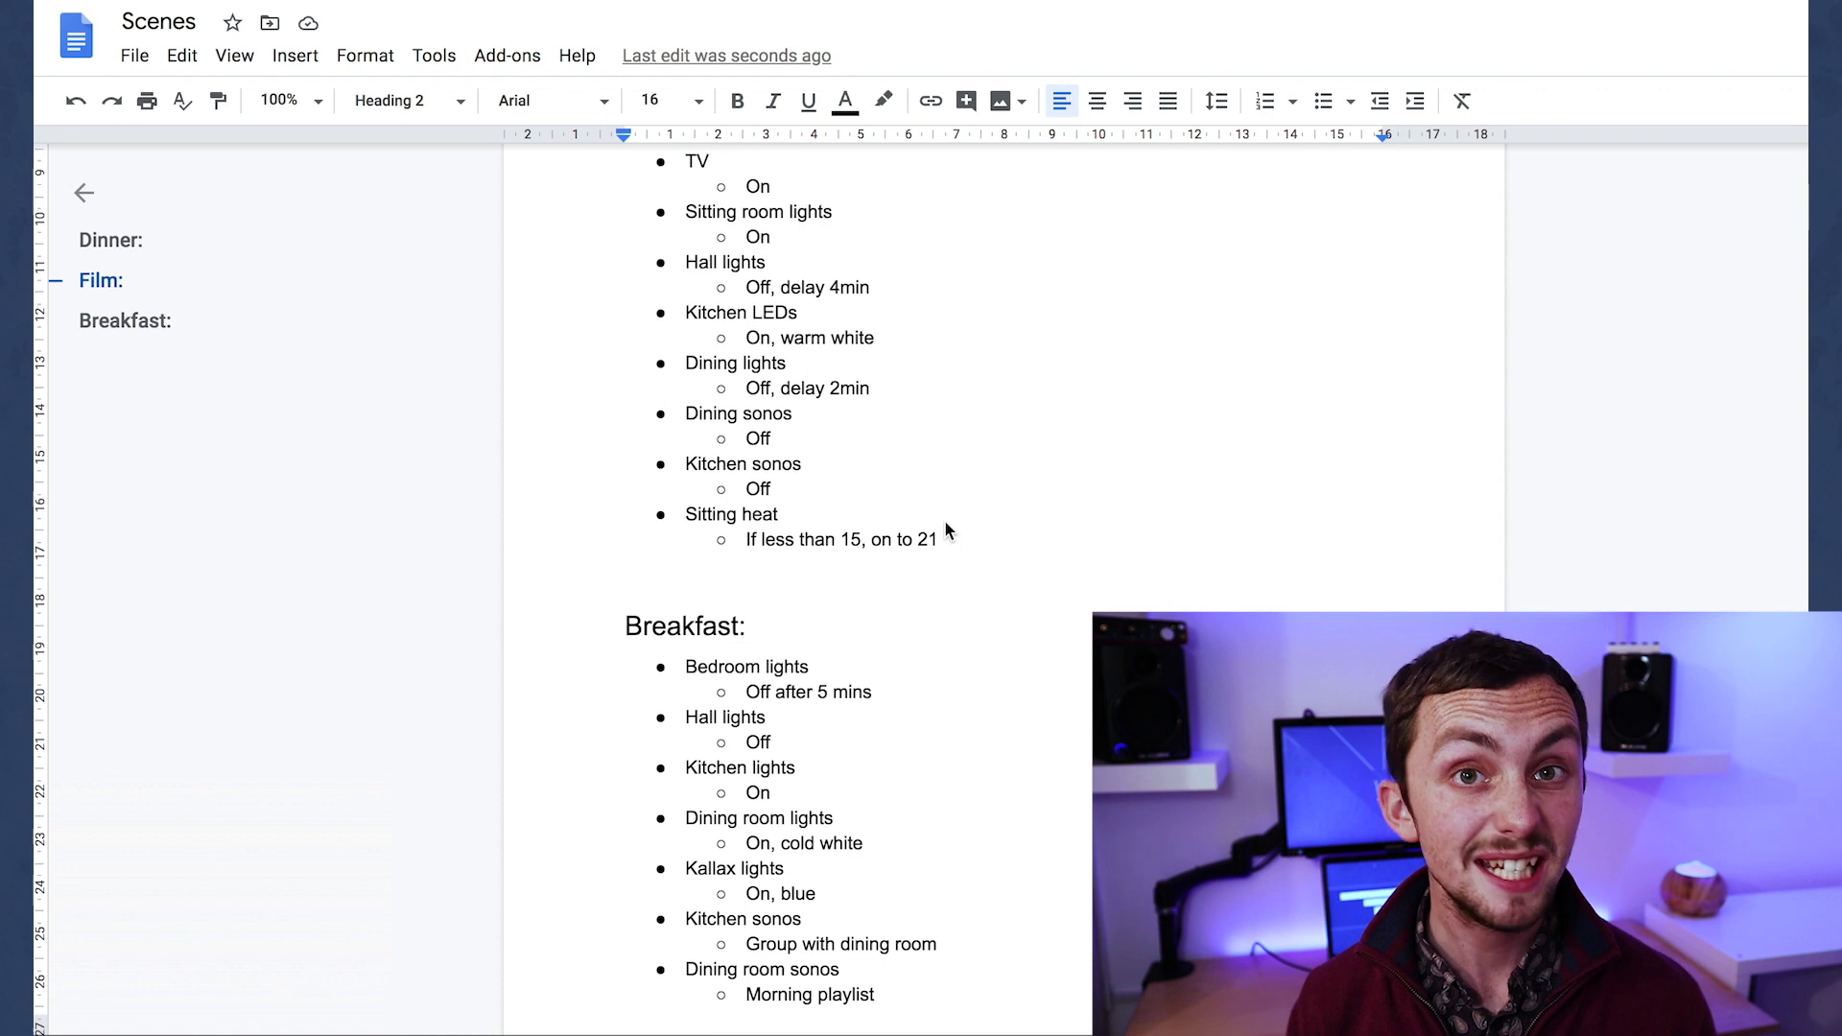
pyautogui.scroll(3, 945, 523)
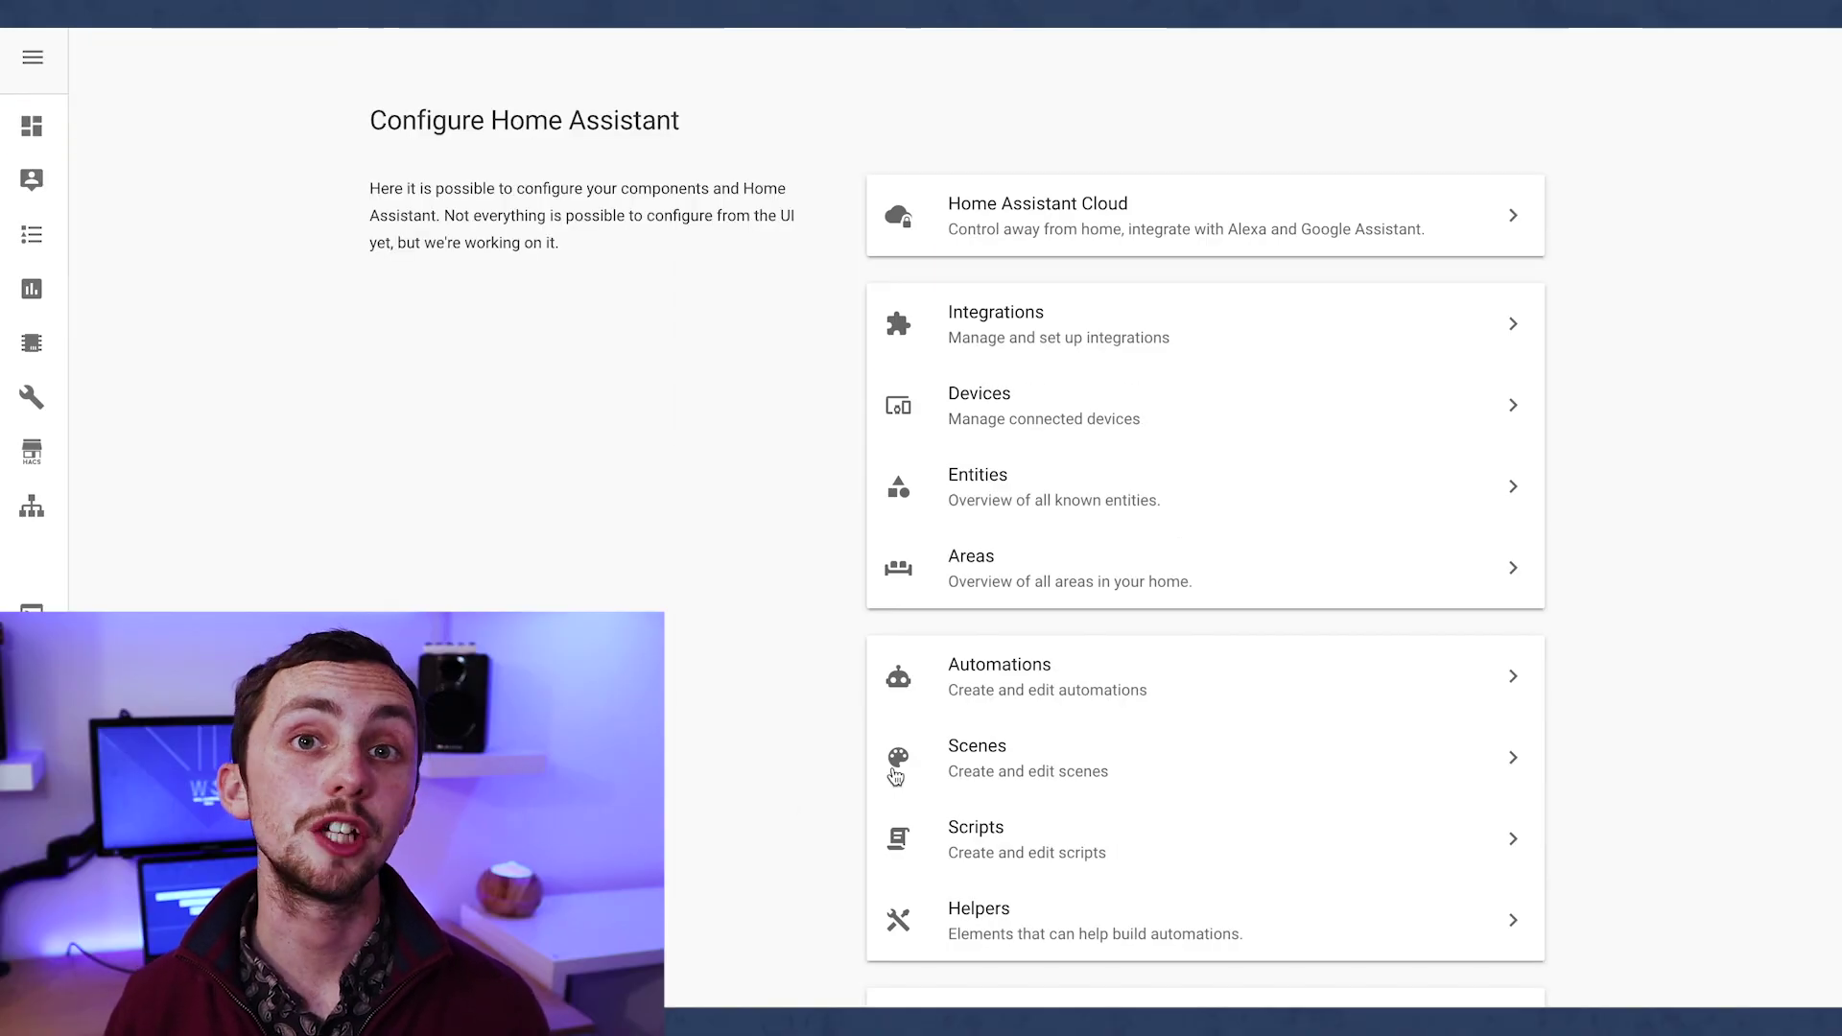
# Step: In Home Assistant, create a new scene named "Dinner - visual" and add the Dining room light device
pyautogui.click(895, 775)
pyautogui.click(1786, 950)
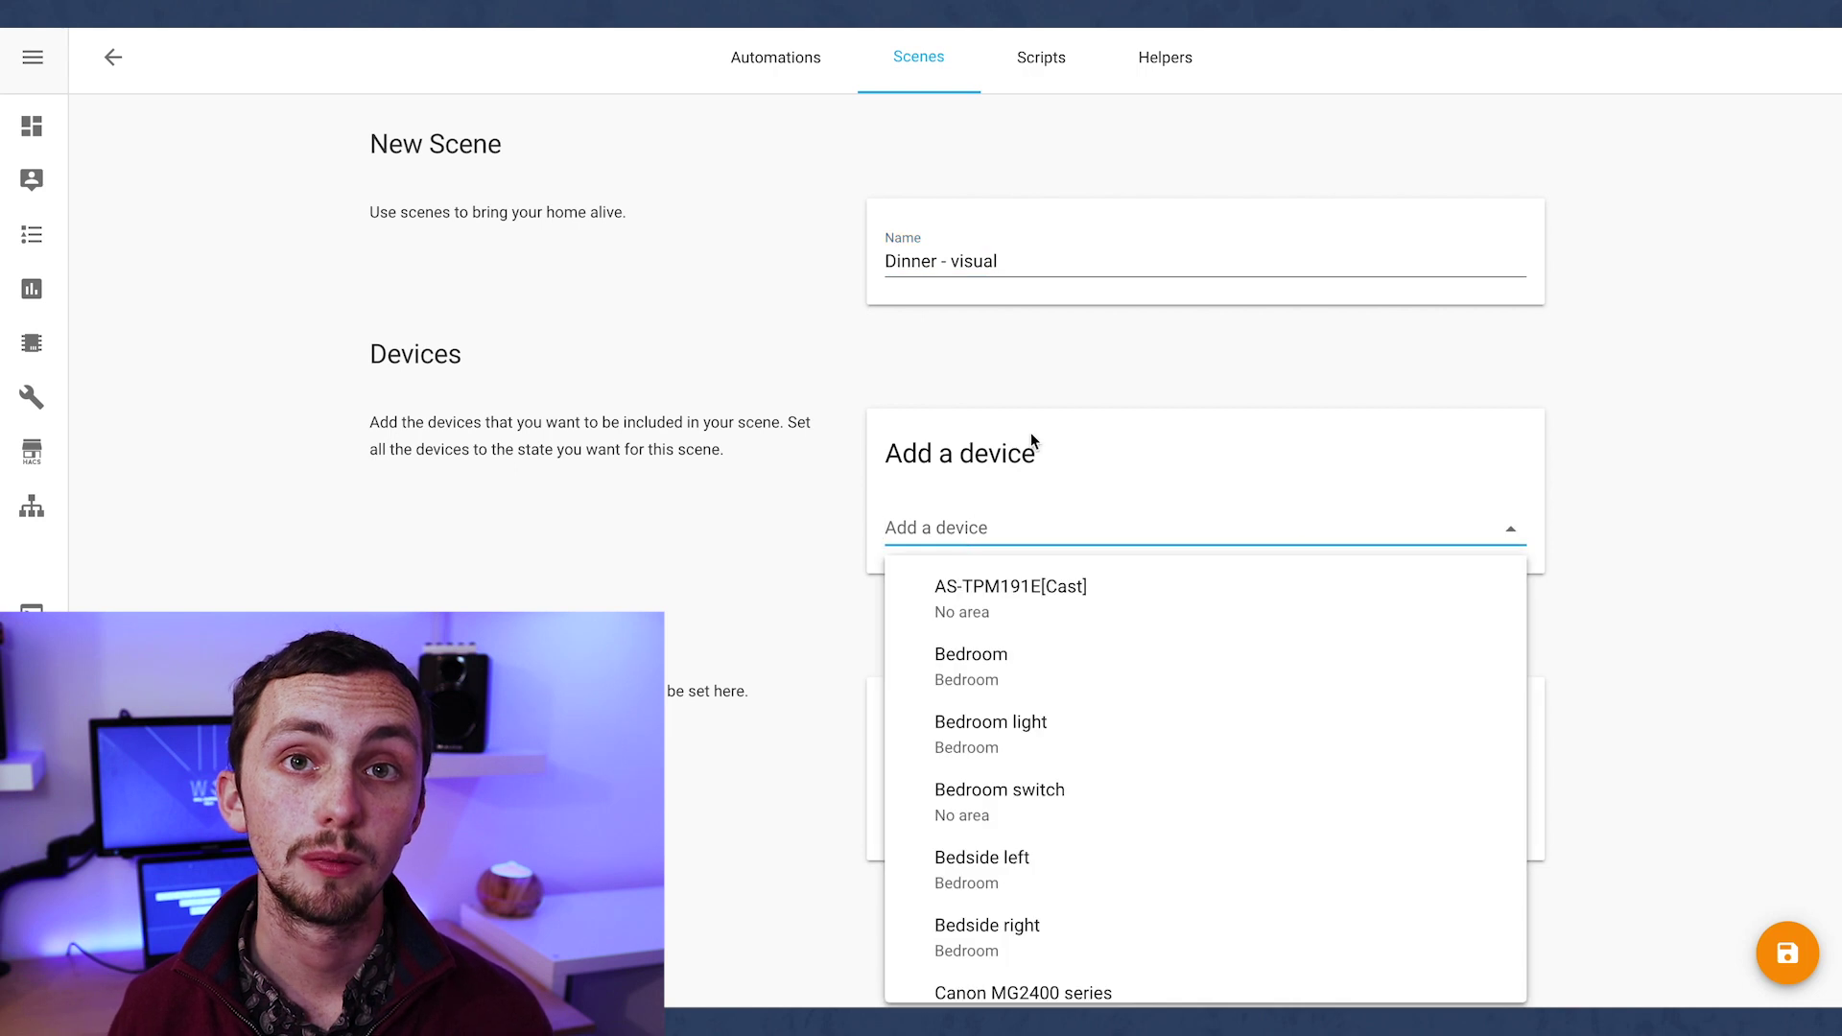
pyautogui.click(1037, 657)
# Step: Add the dining room's Left orb and Right orb devices to the scene
pyautogui.write('left')
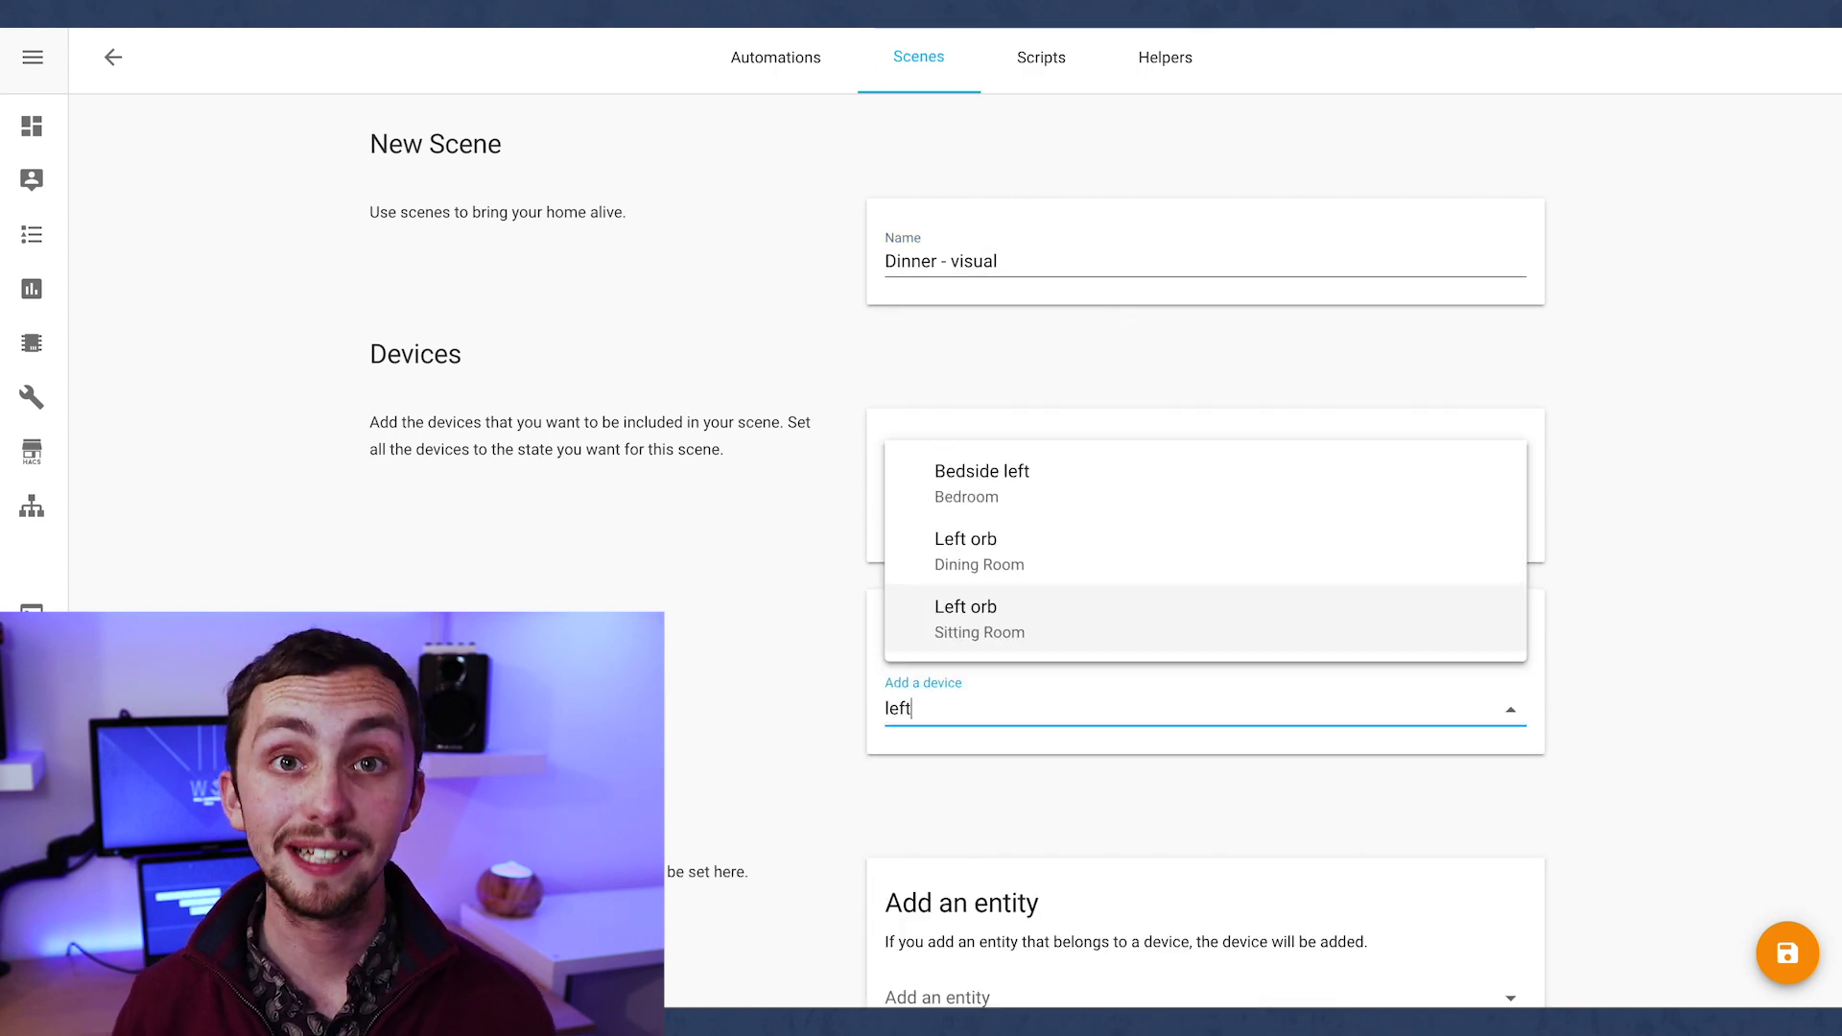
pyautogui.click(1098, 572)
pyautogui.write('right')
pyautogui.click(972, 786)
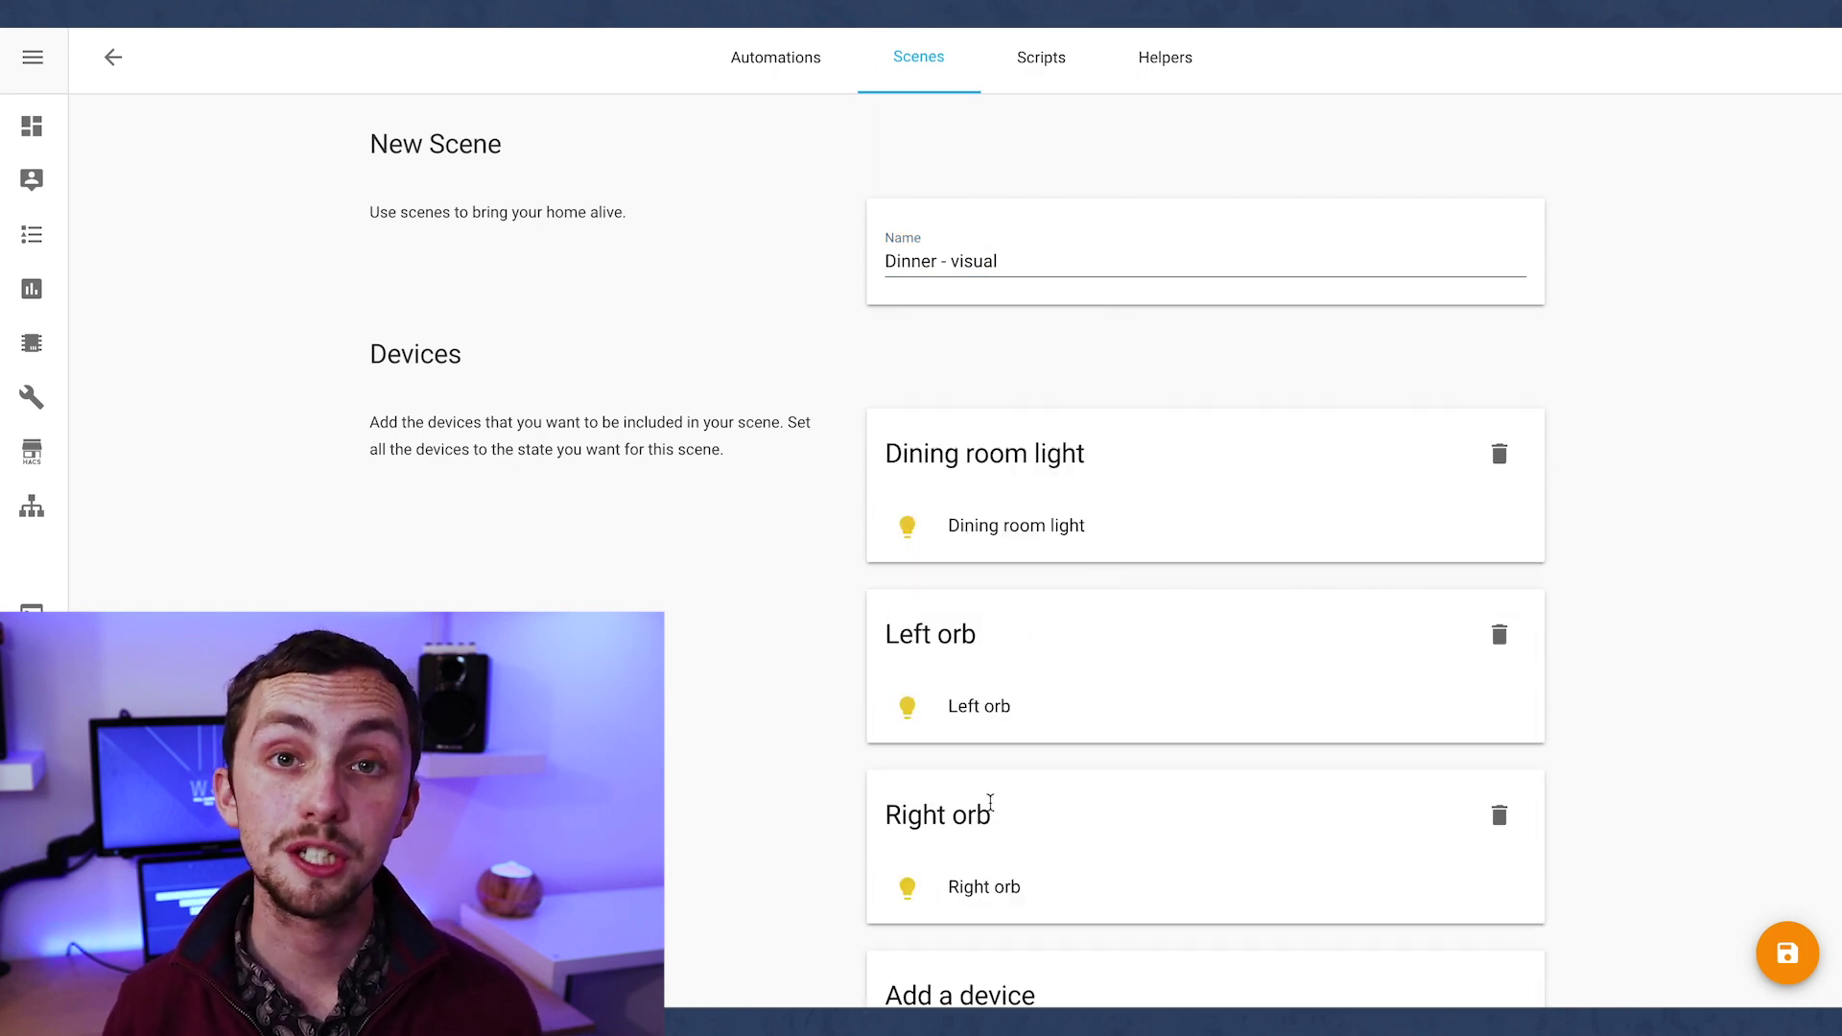
# Step: Search the scene's available devices for the Kallax lights
pyautogui.scroll(-2, 989, 802)
pyautogui.write('left k')
pyautogui.press('BackSpace')
pyautogui.press('BackSpace')
pyautogui.press('BackSpace')
pyautogui.press('BackSpace')
pyautogui.press('BackSpace')
pyautogui.press('BackSpace')
pyautogui.write('kait')
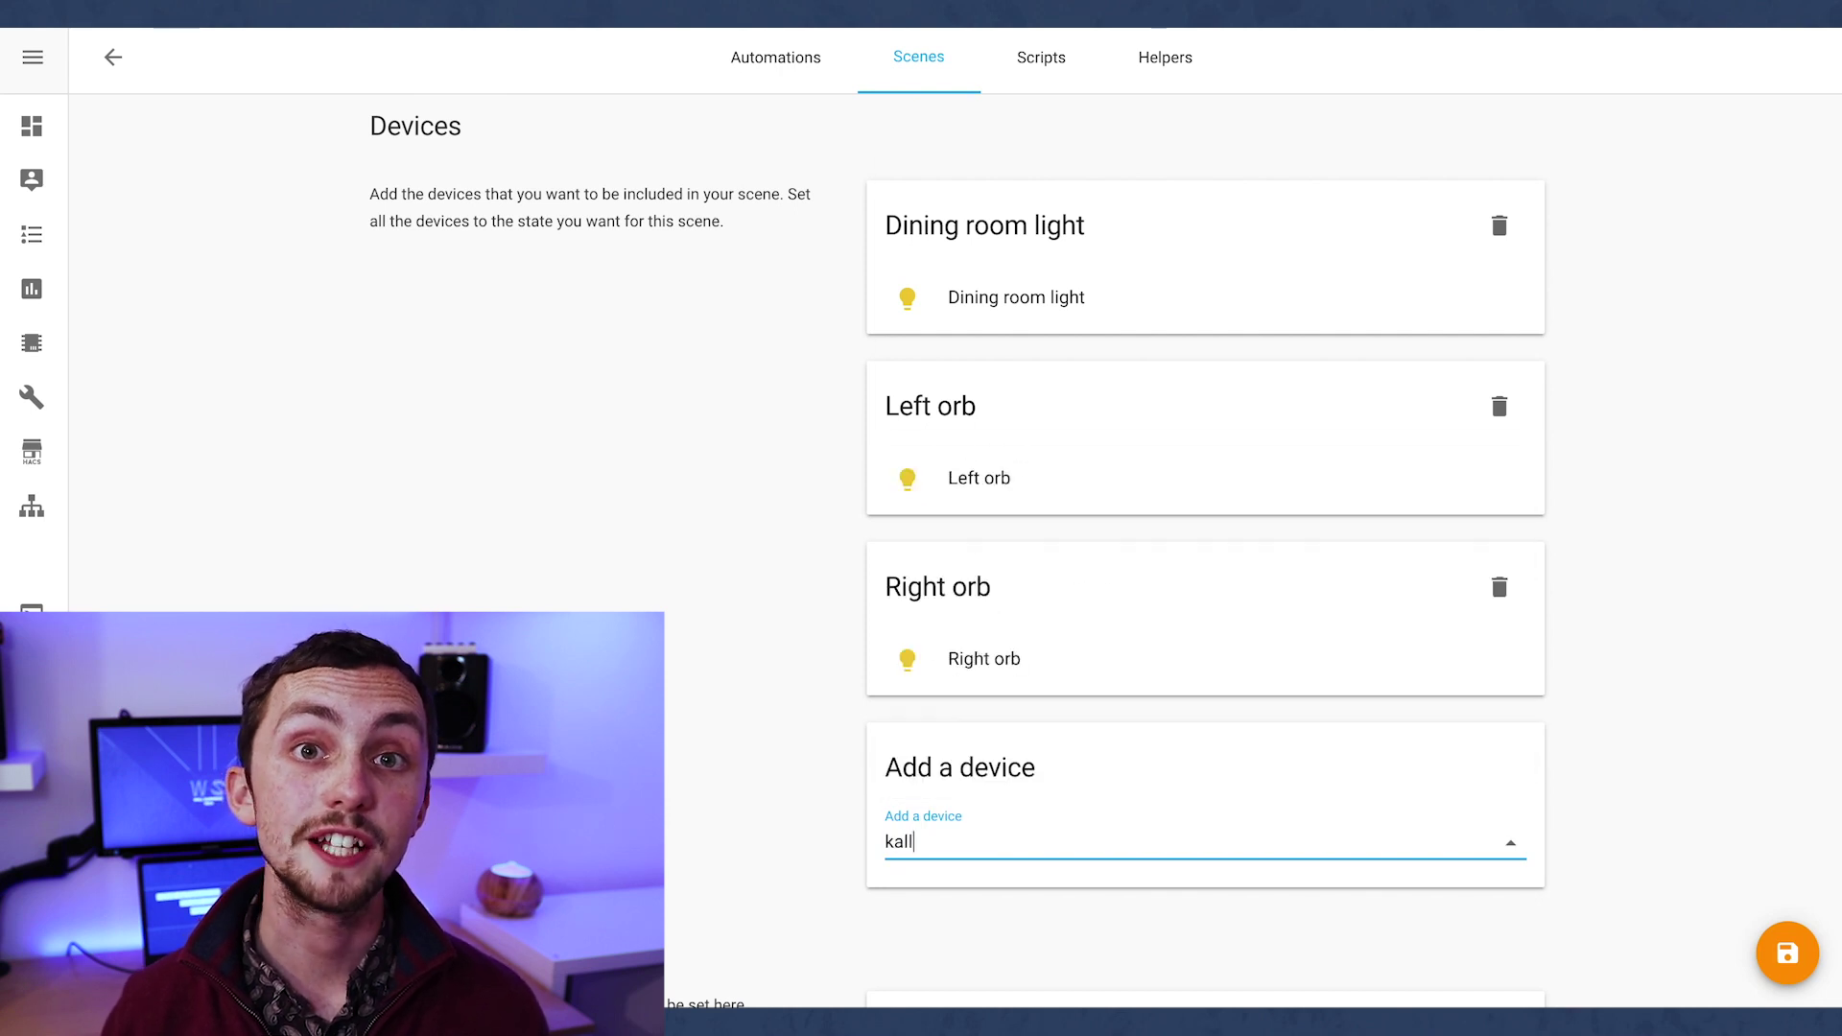
pyautogui.press('BackSpace')
pyautogui.press('BackSpace')
pyautogui.press('BackSpace')
pyautogui.press('BackSpace')
pyautogui.write('le')
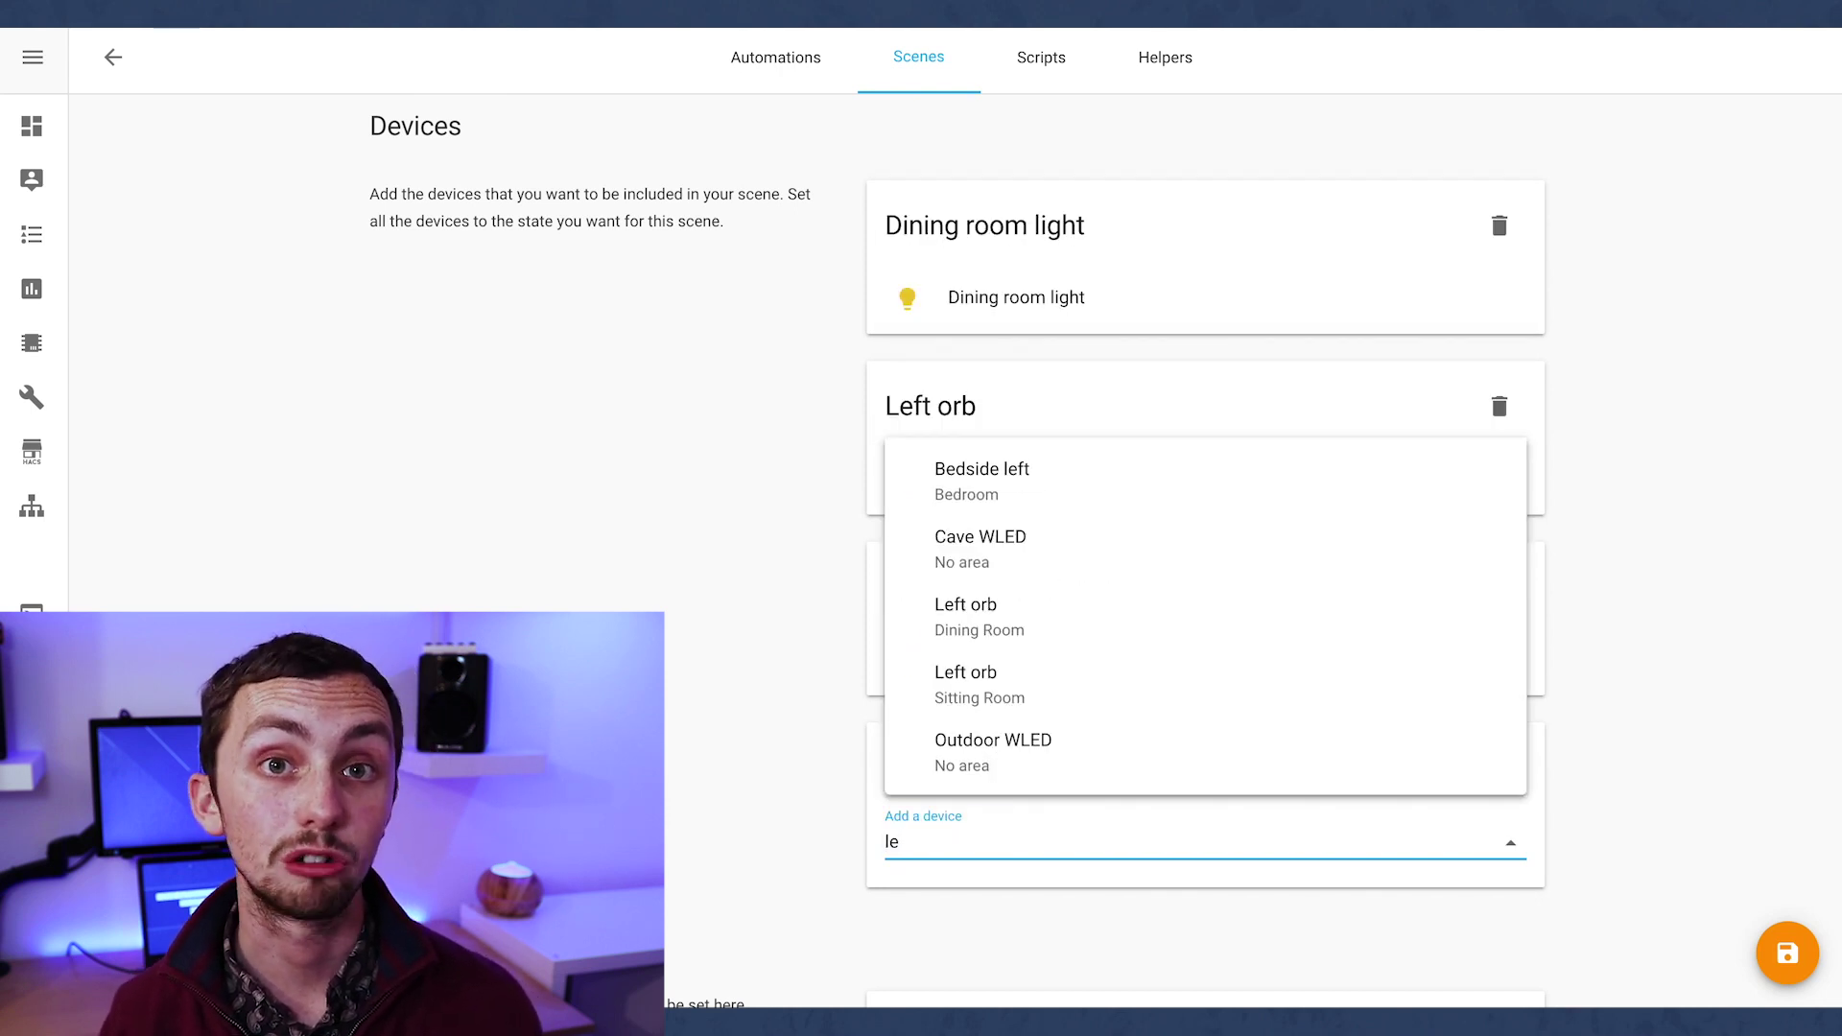
pyautogui.press('BackSpace')
pyautogui.press('BackSpace')
pyautogui.scroll(-15, 1007, 711)
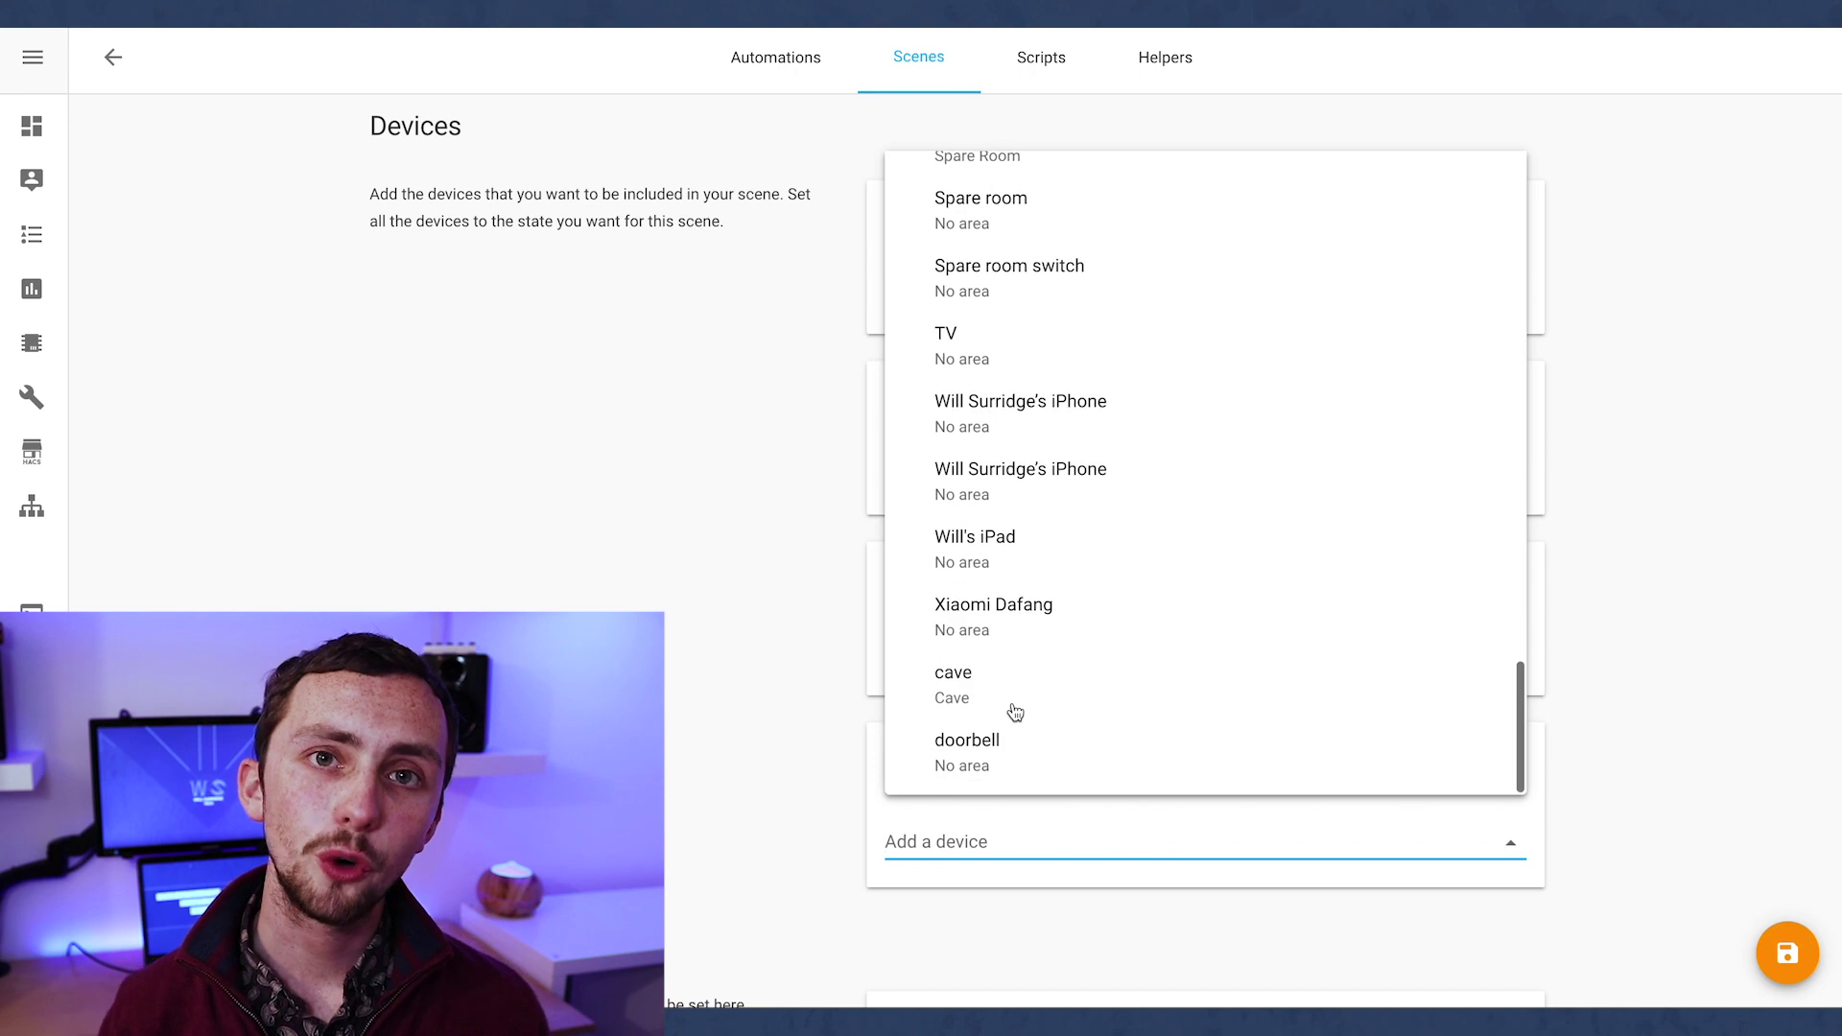
pyautogui.scroll(-3, 740, 816)
# Step: Add the Dining Room and Kitchen media player devices to the scene, removing the wrongly chosen Kitchen device
pyautogui.click(956, 678)
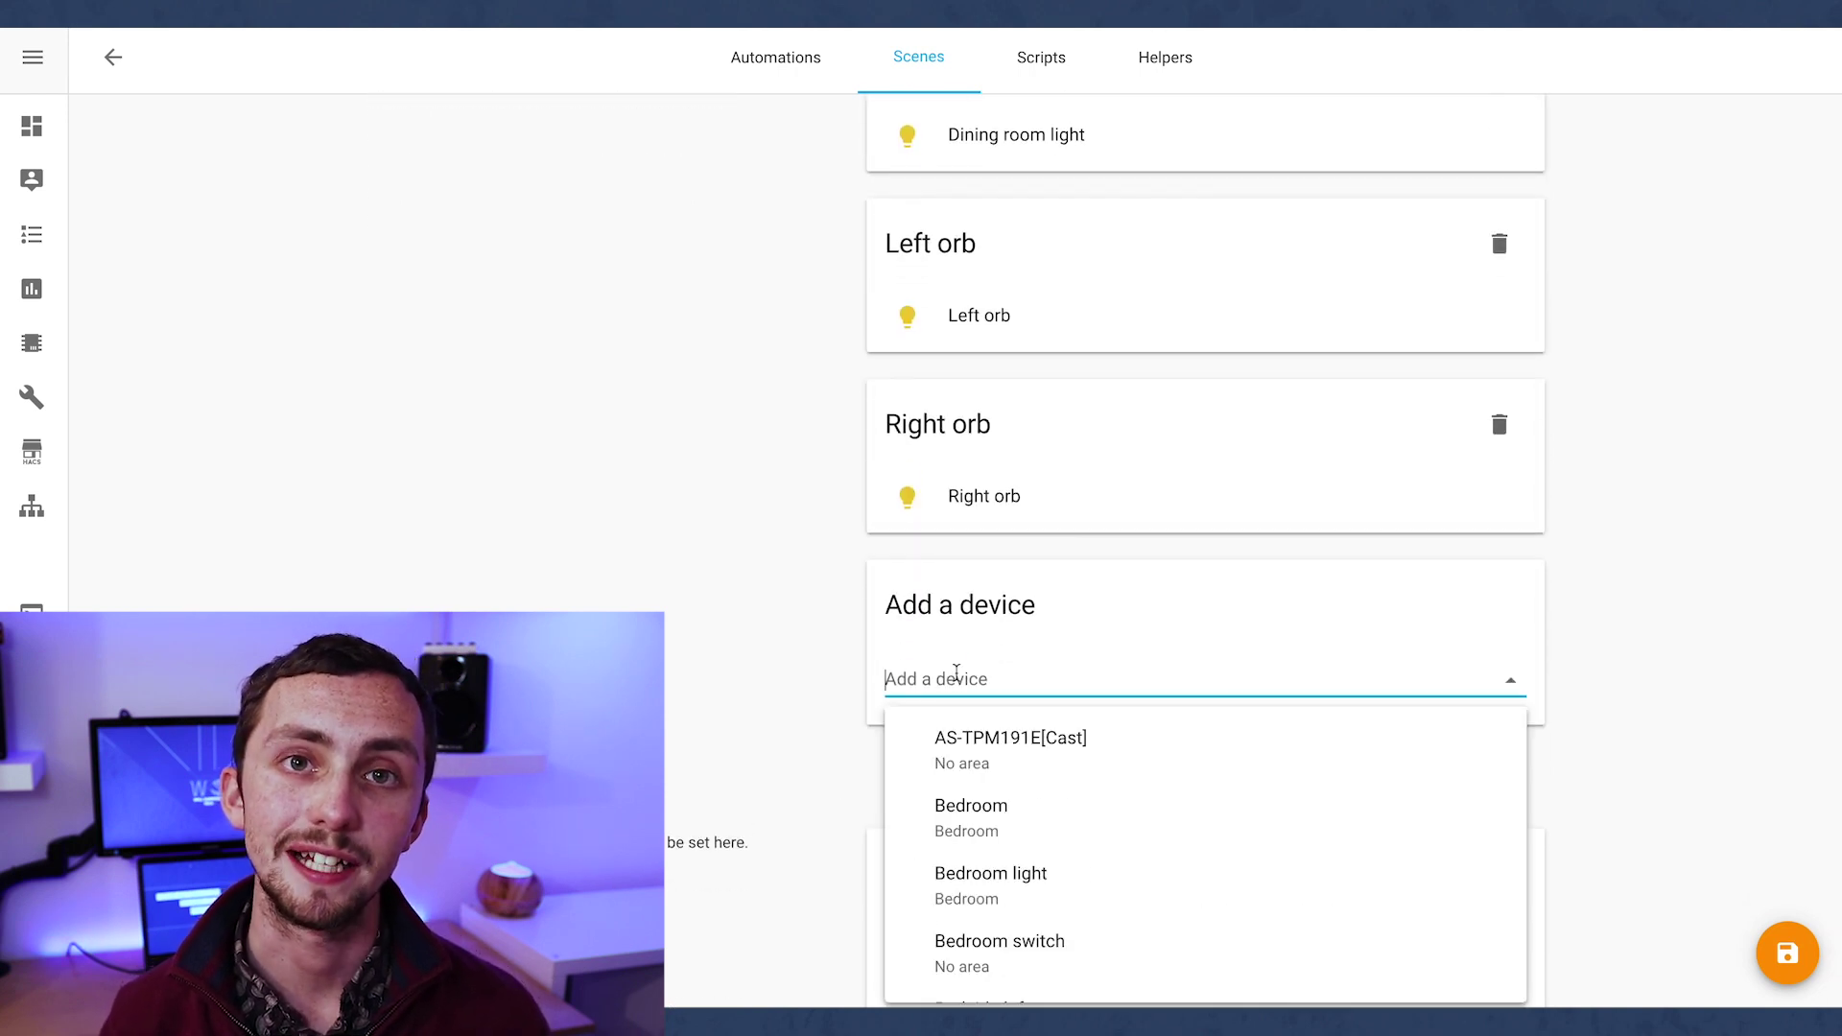
pyautogui.write('din')
pyautogui.click(969, 741)
pyautogui.write('ki')
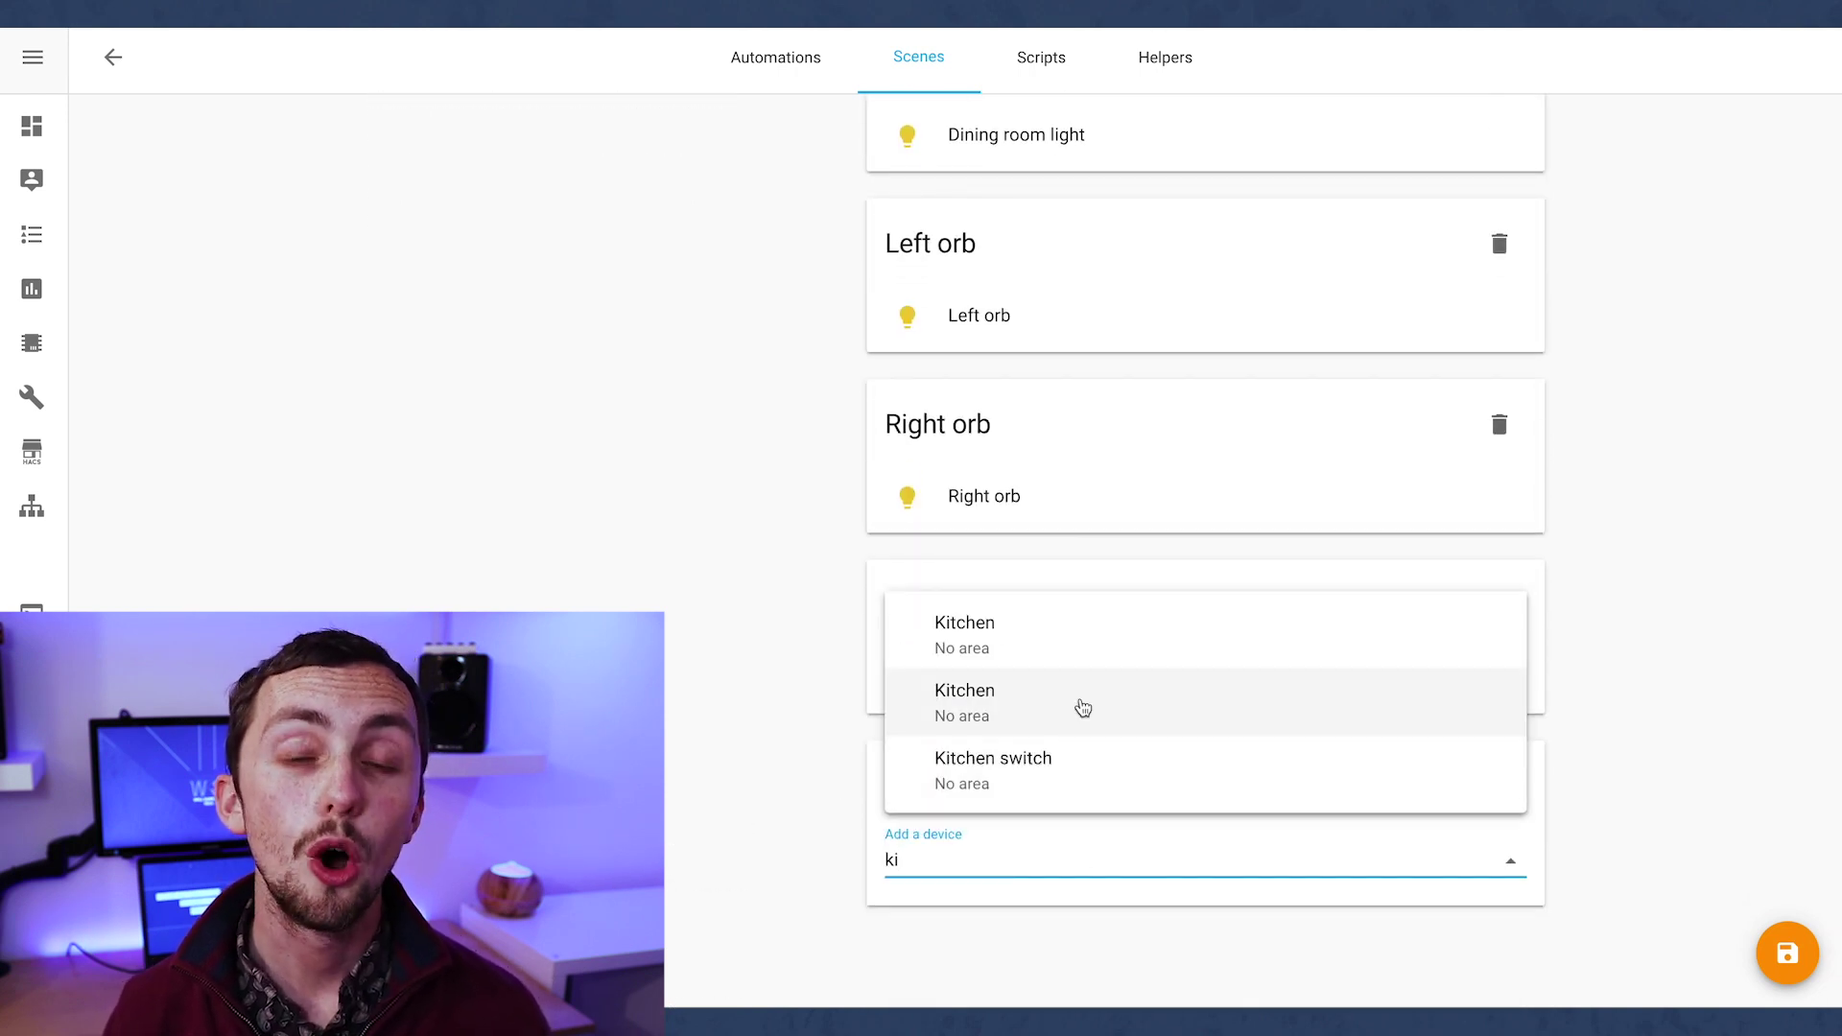
pyautogui.click(1083, 708)
pyautogui.click(1467, 741)
pyautogui.click(1019, 796)
pyautogui.write('ki')
pyautogui.click(1012, 580)
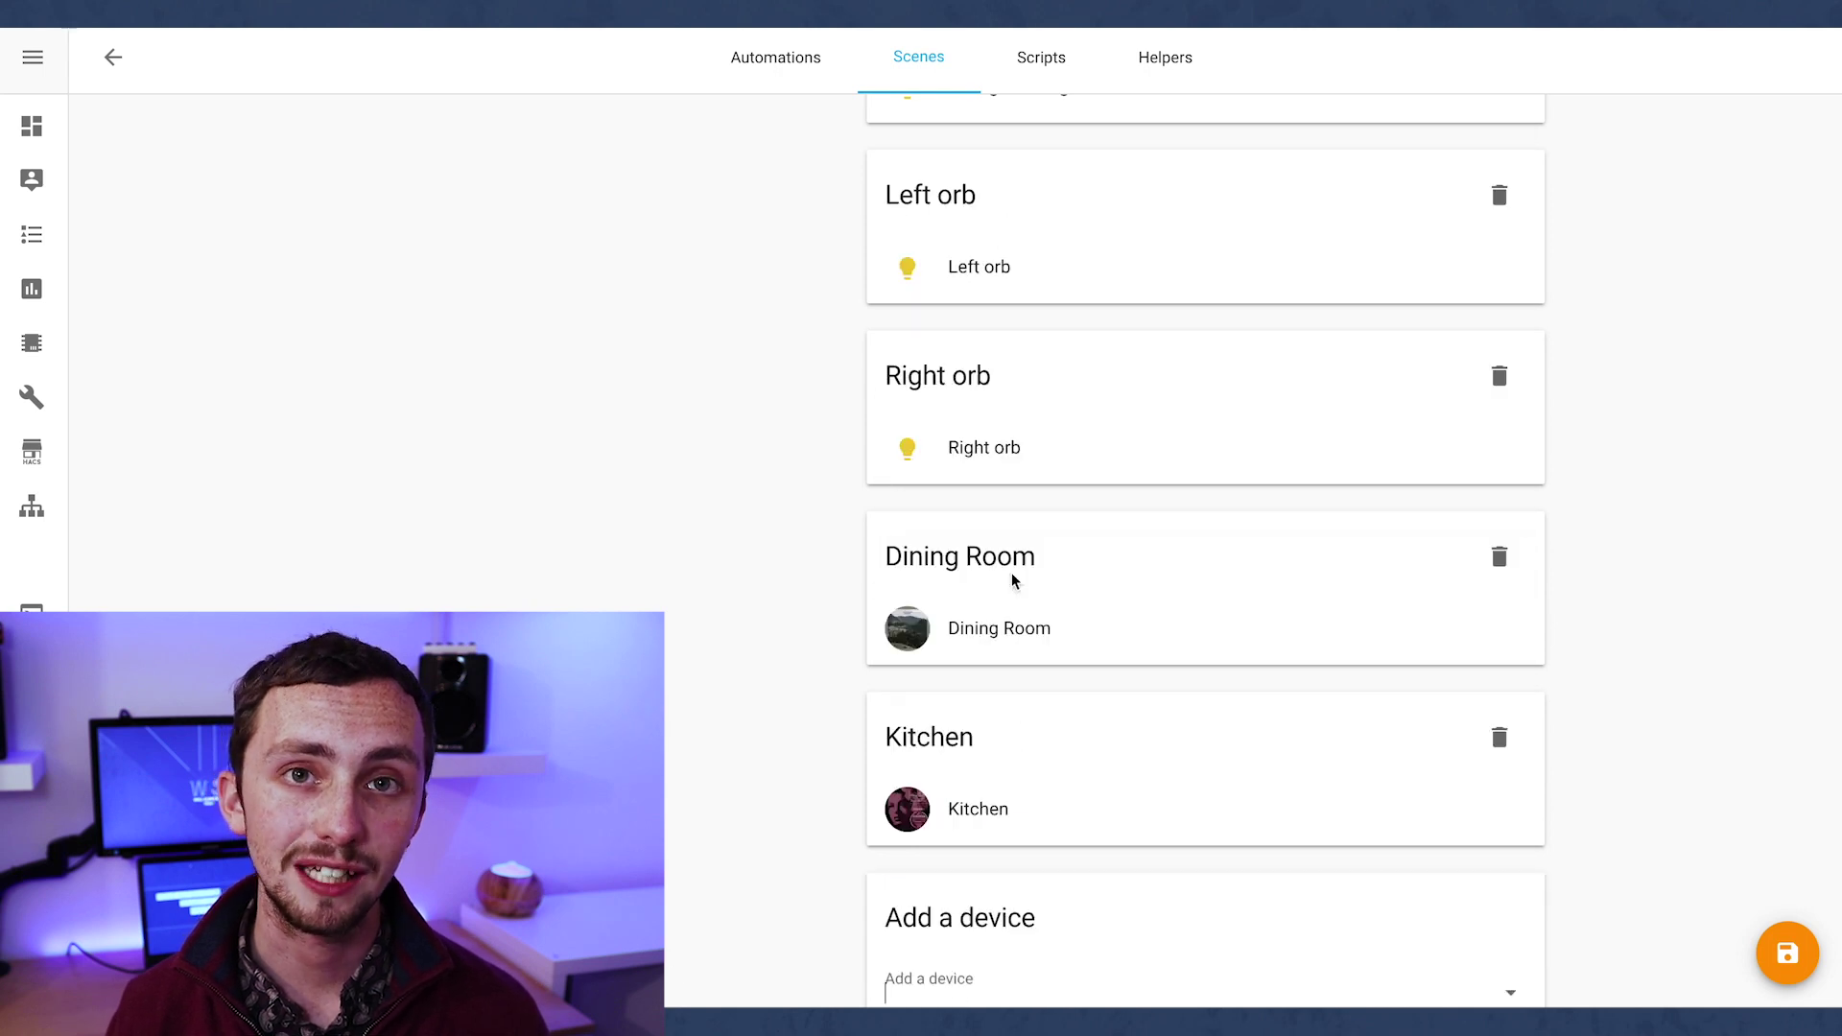
# Step: Add the Left_Kallax_LED and Right_Kallax_LED lights to the scene as entities
pyautogui.scroll(-3, 1012, 672)
pyautogui.click(938, 954)
pyautogui.write('left')
pyautogui.click(1056, 689)
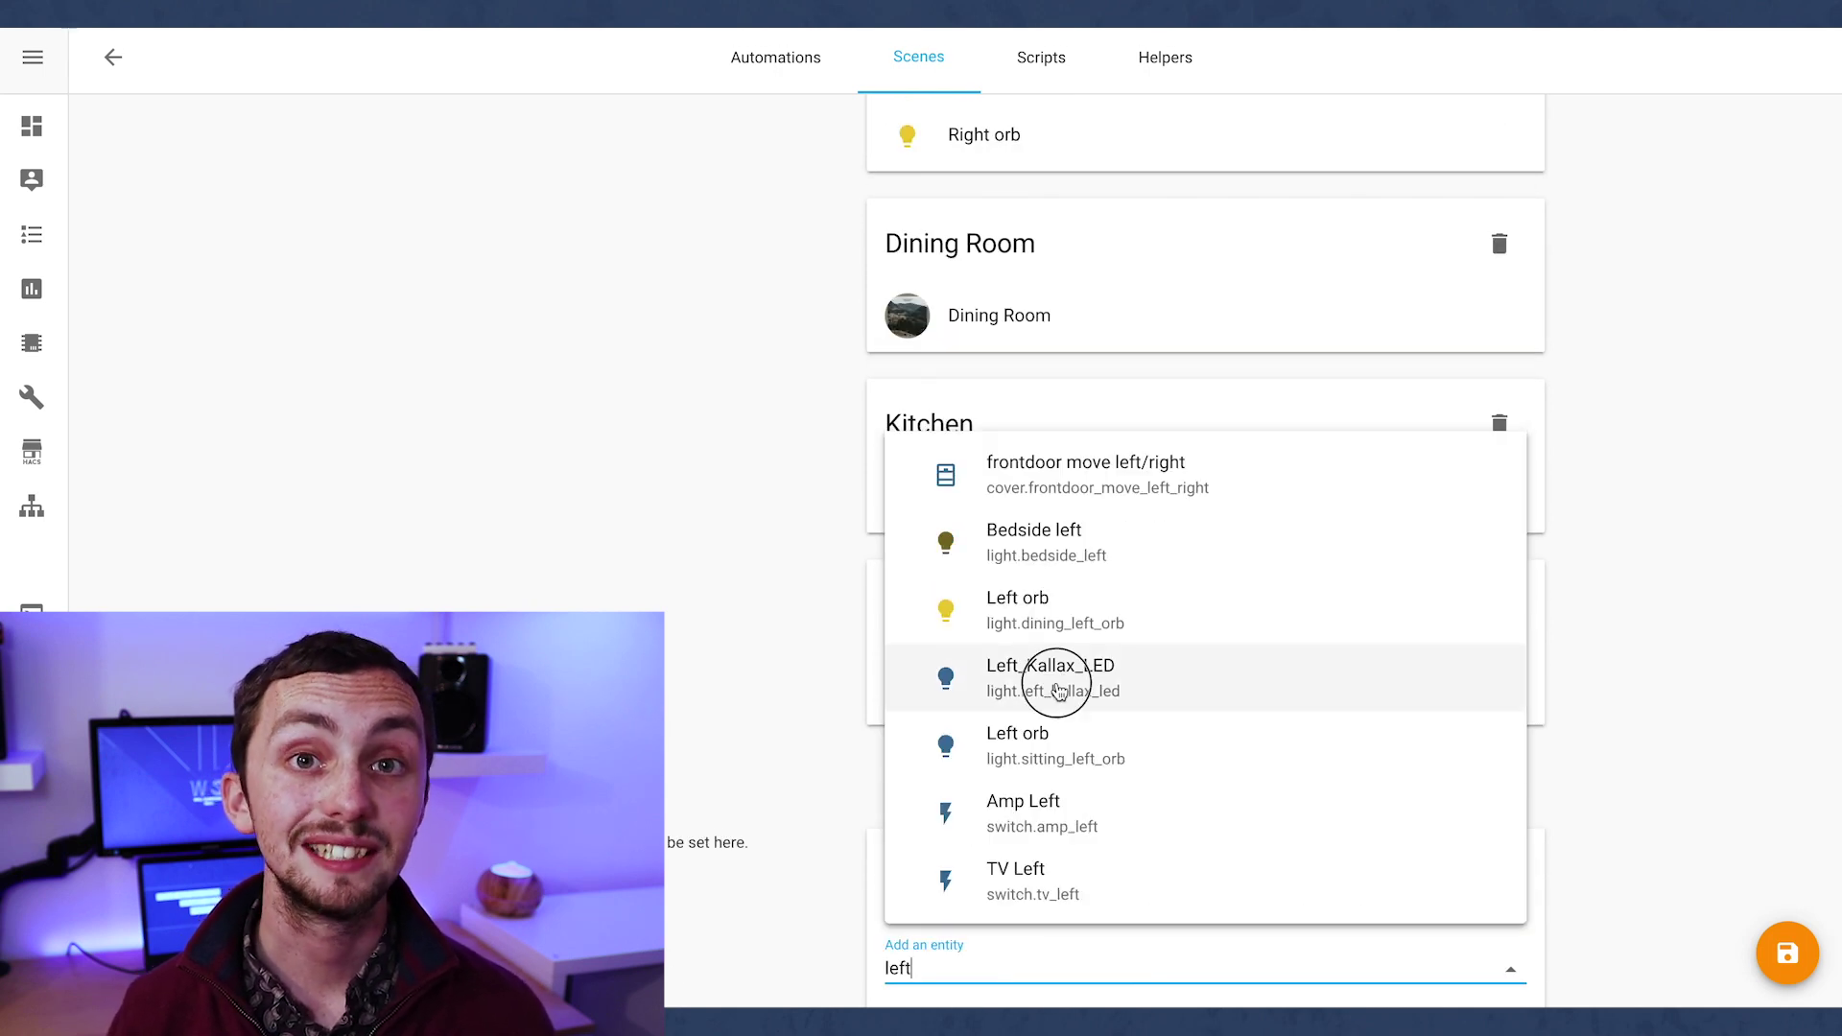
pyautogui.scroll(-1, 950, 967)
pyautogui.click(949, 967)
pyautogui.write('righ')
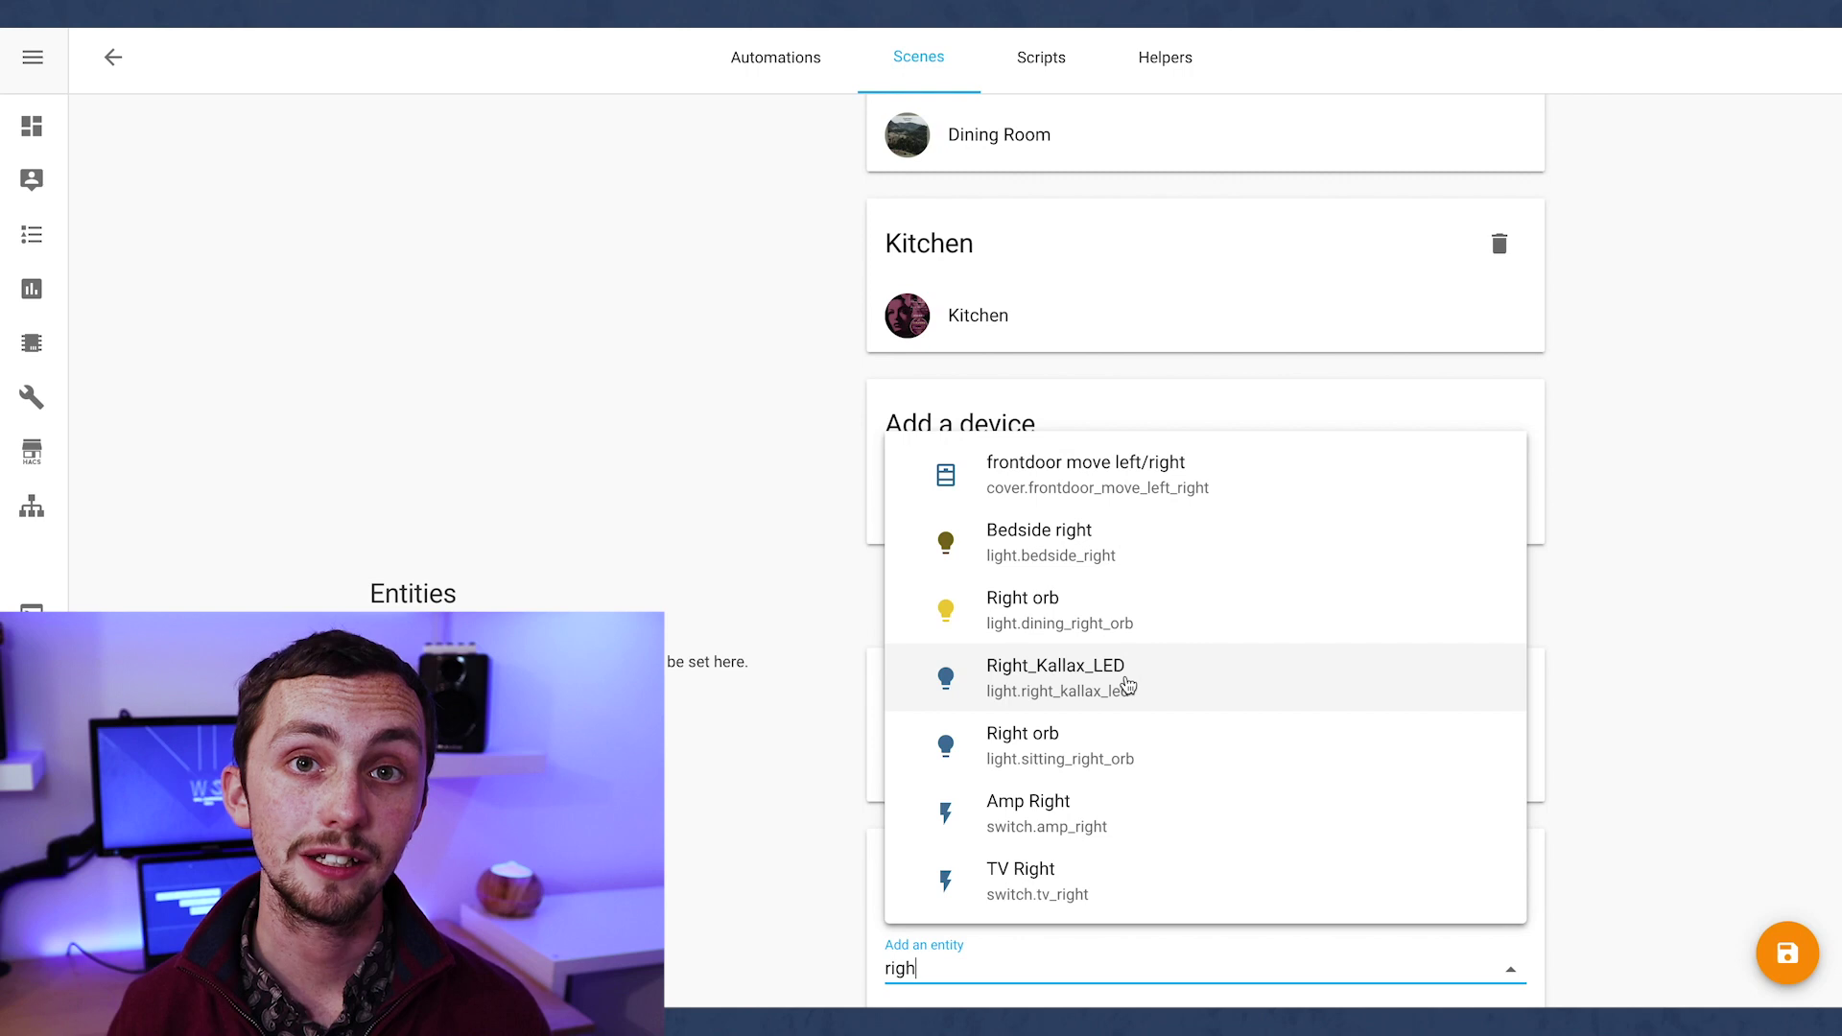
pyautogui.click(1127, 685)
# Step: Adjust the scene's Dining room light, Left orb and Right orb, dimming the Left orb to about half brightness
pyautogui.scroll(15, 864, 665)
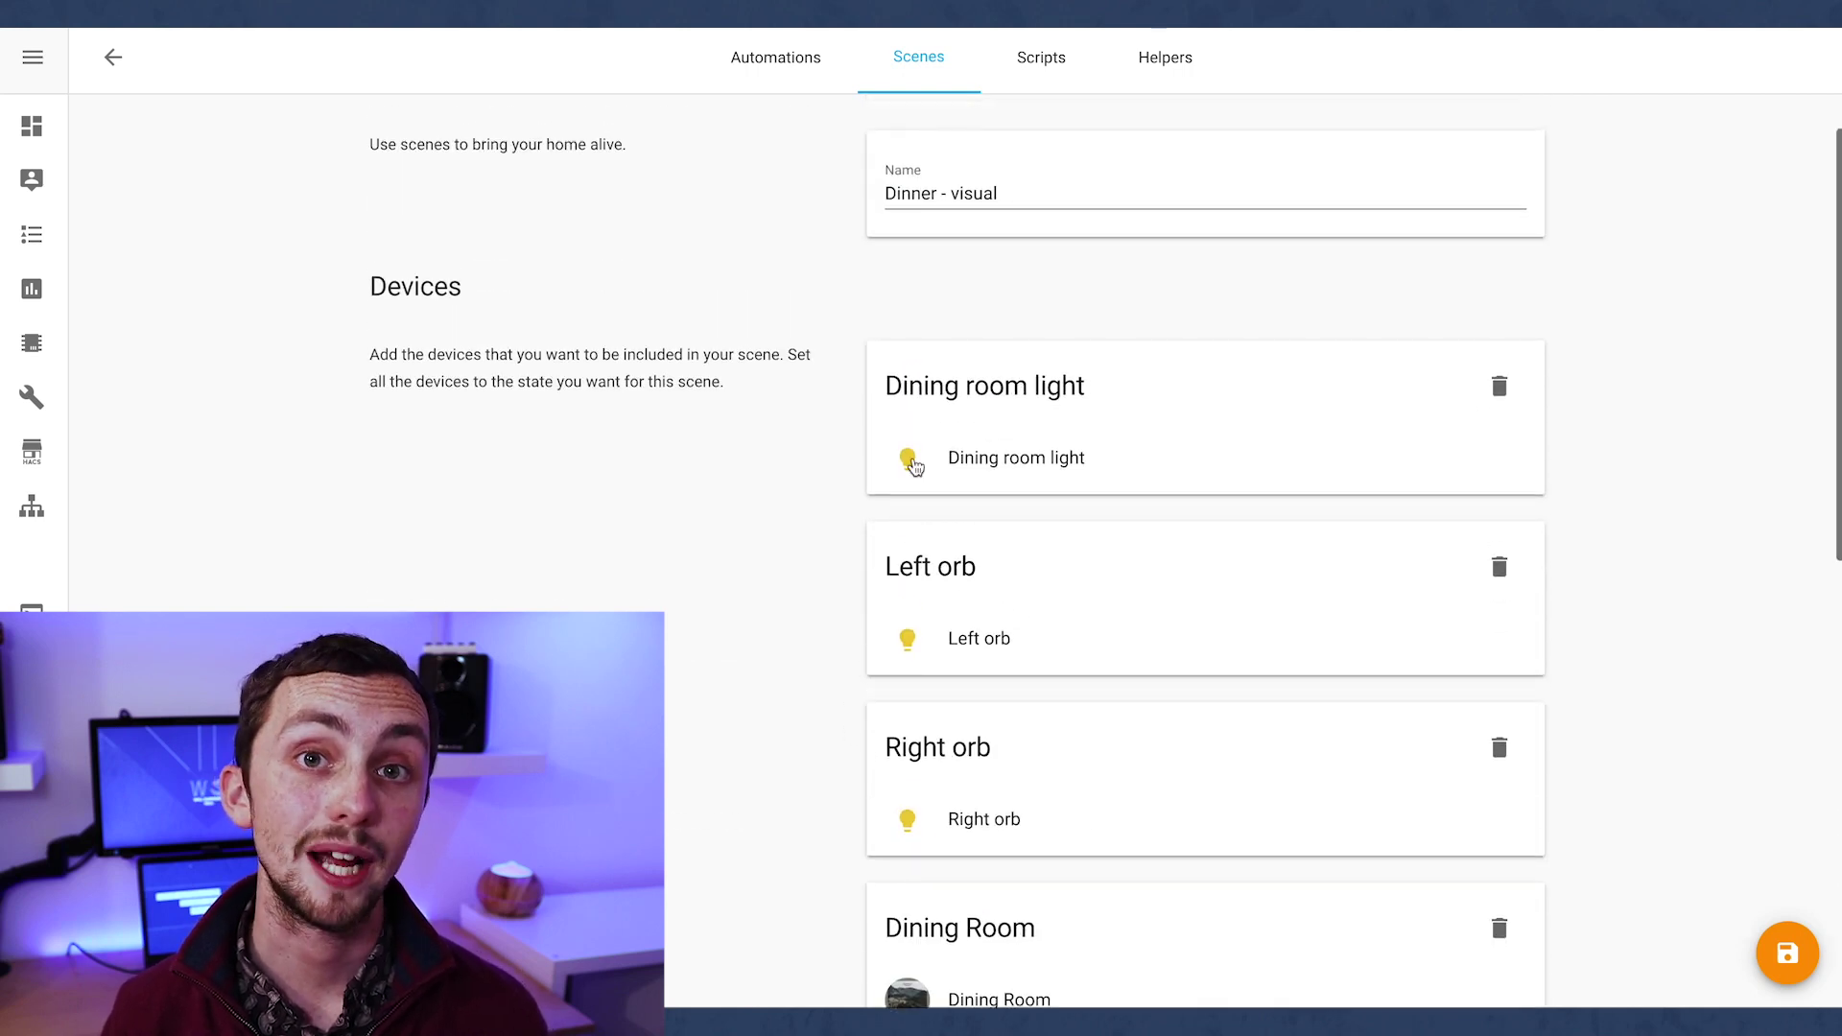
pyautogui.click(910, 462)
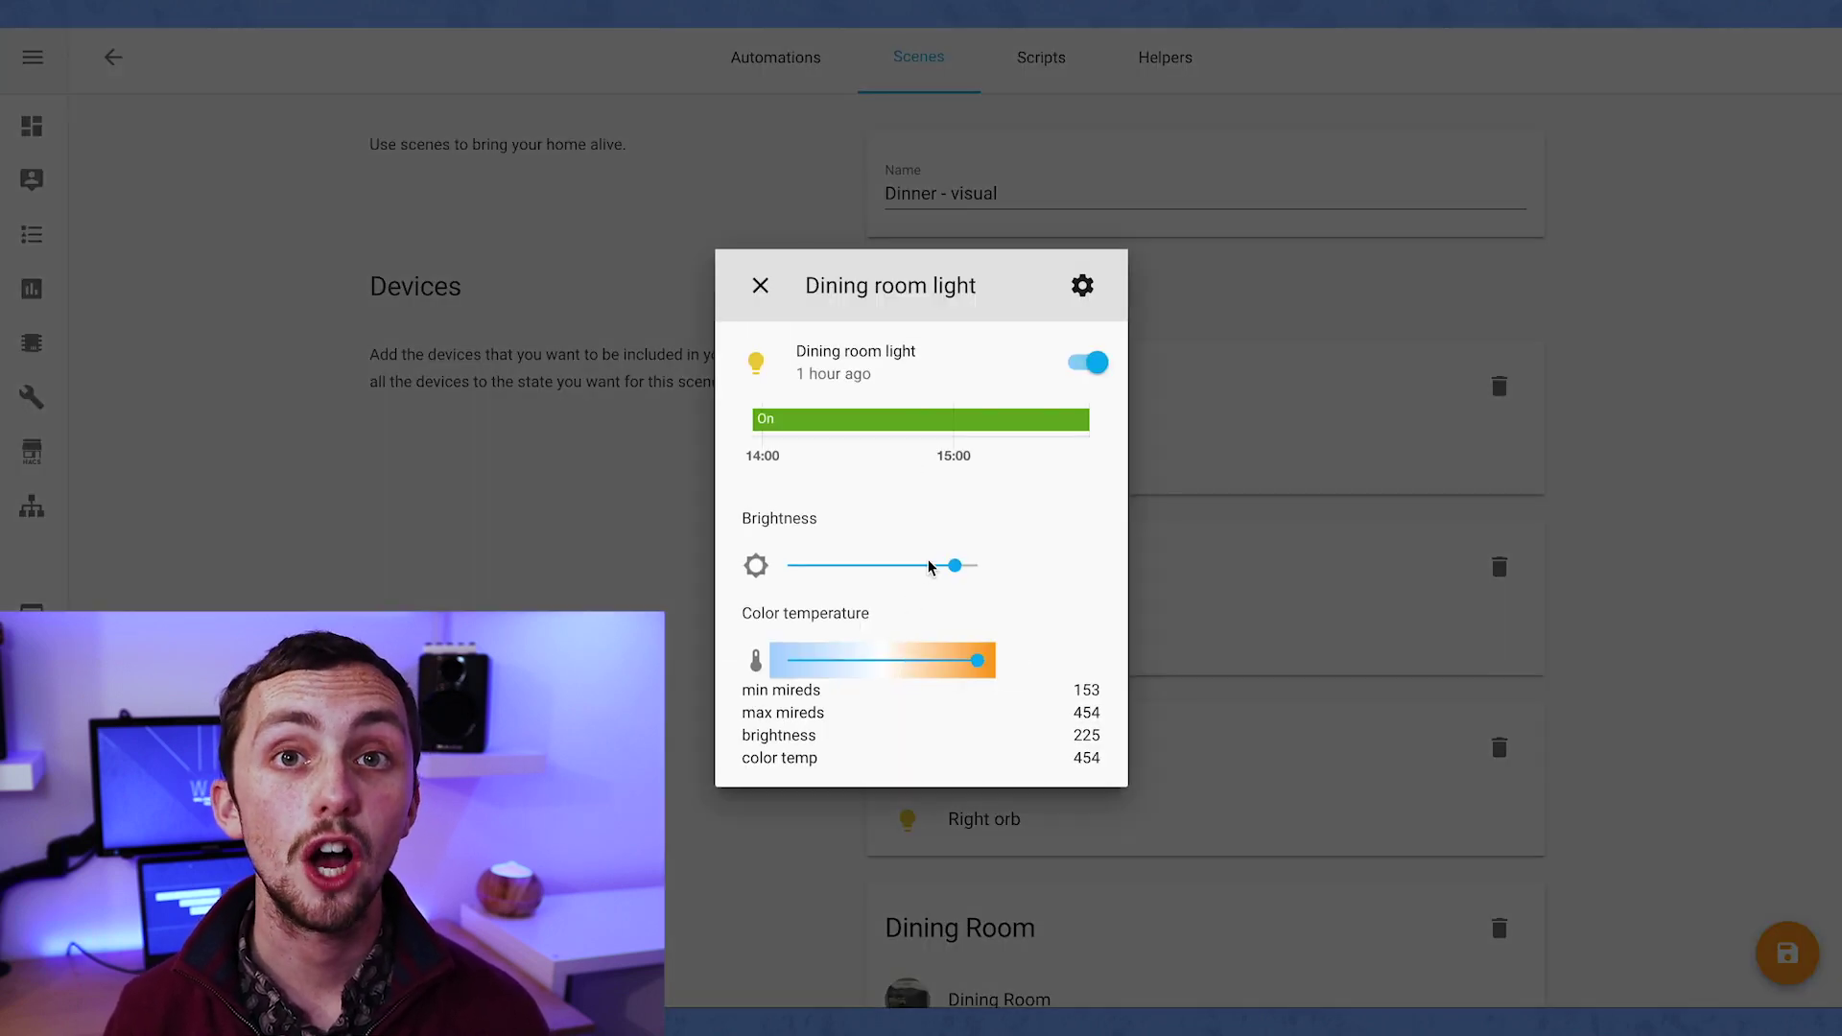
pyautogui.click(1321, 575)
pyautogui.click(910, 637)
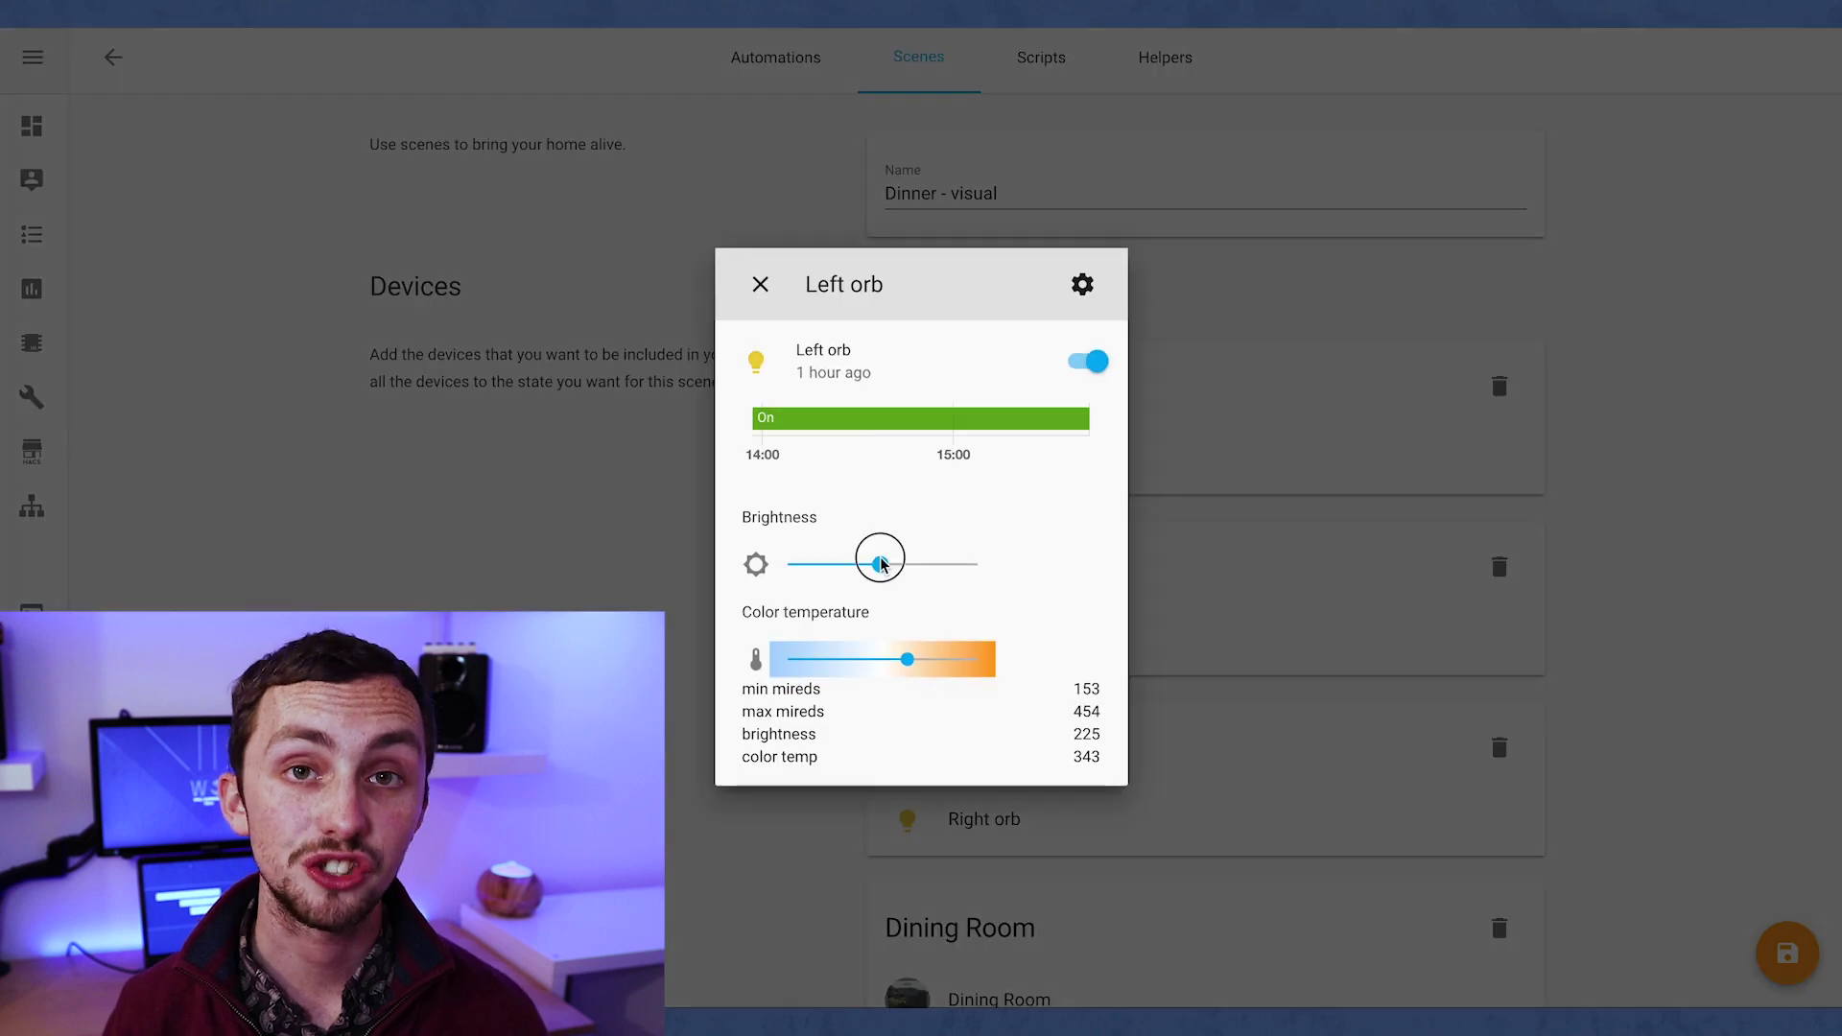
pyautogui.click(1199, 664)
pyautogui.click(907, 818)
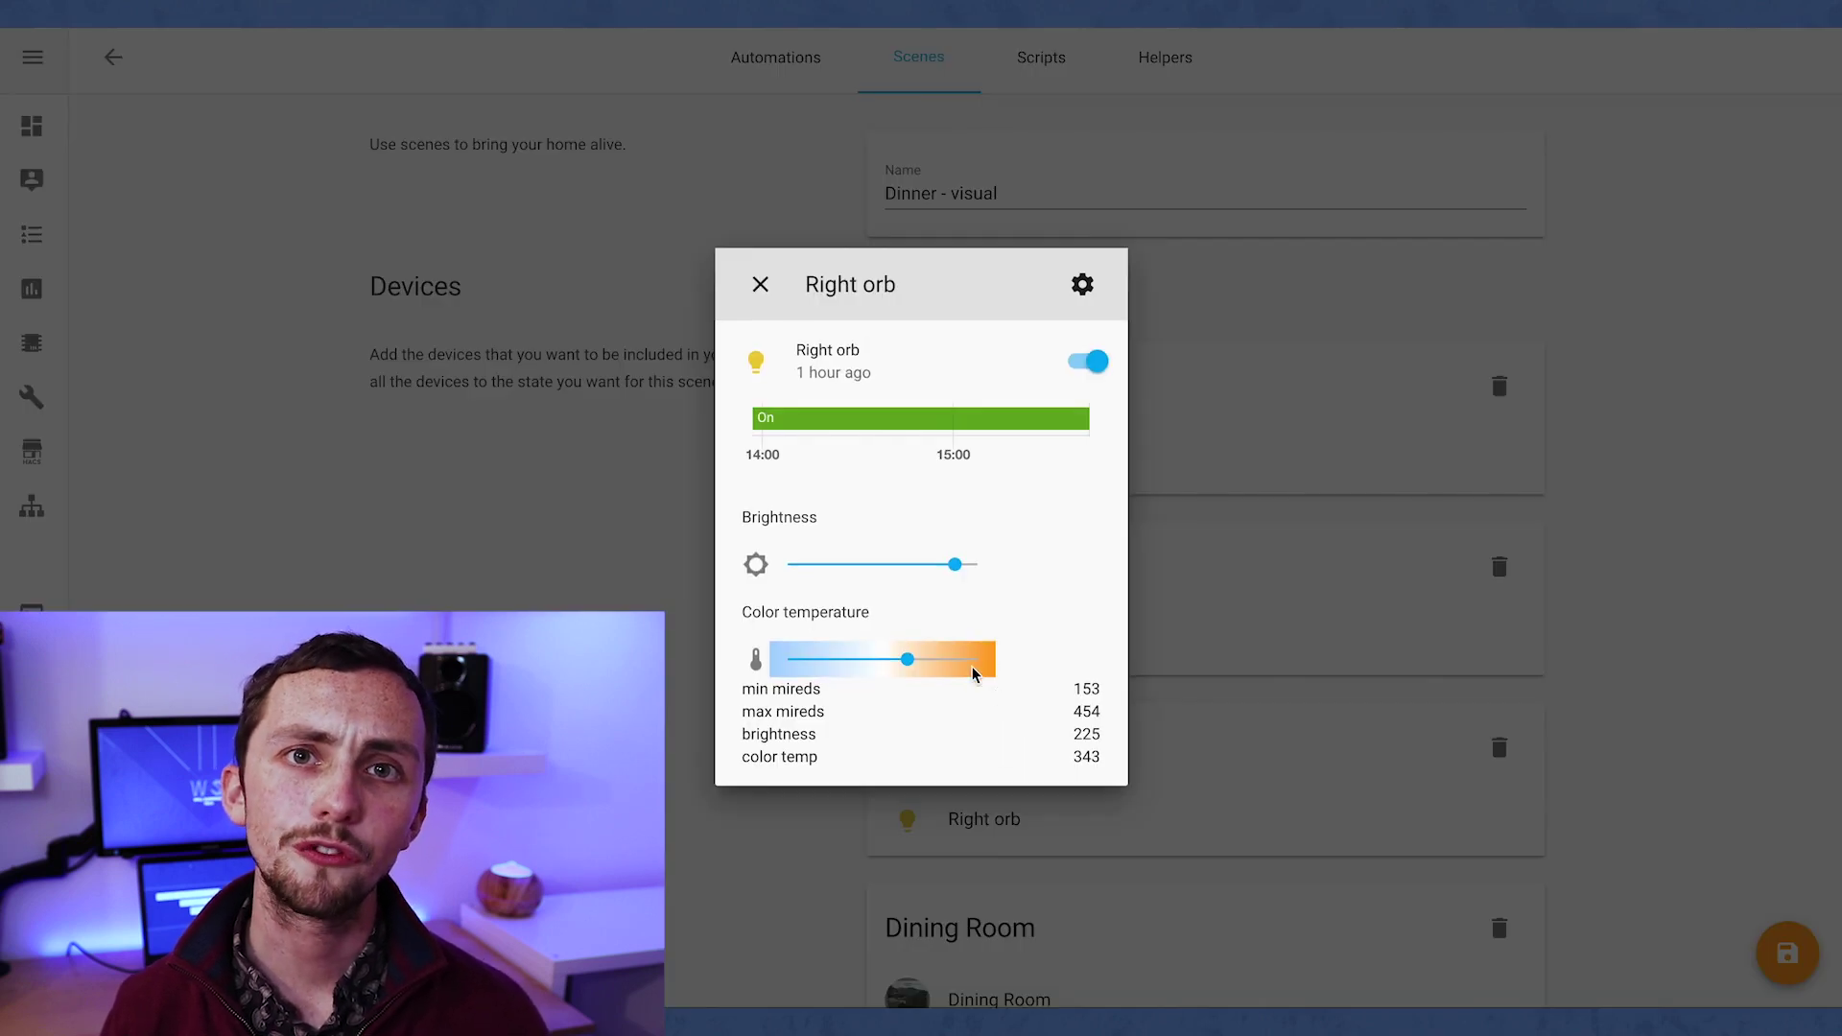
pyautogui.click(1303, 660)
pyautogui.scroll(-4, 1308, 653)
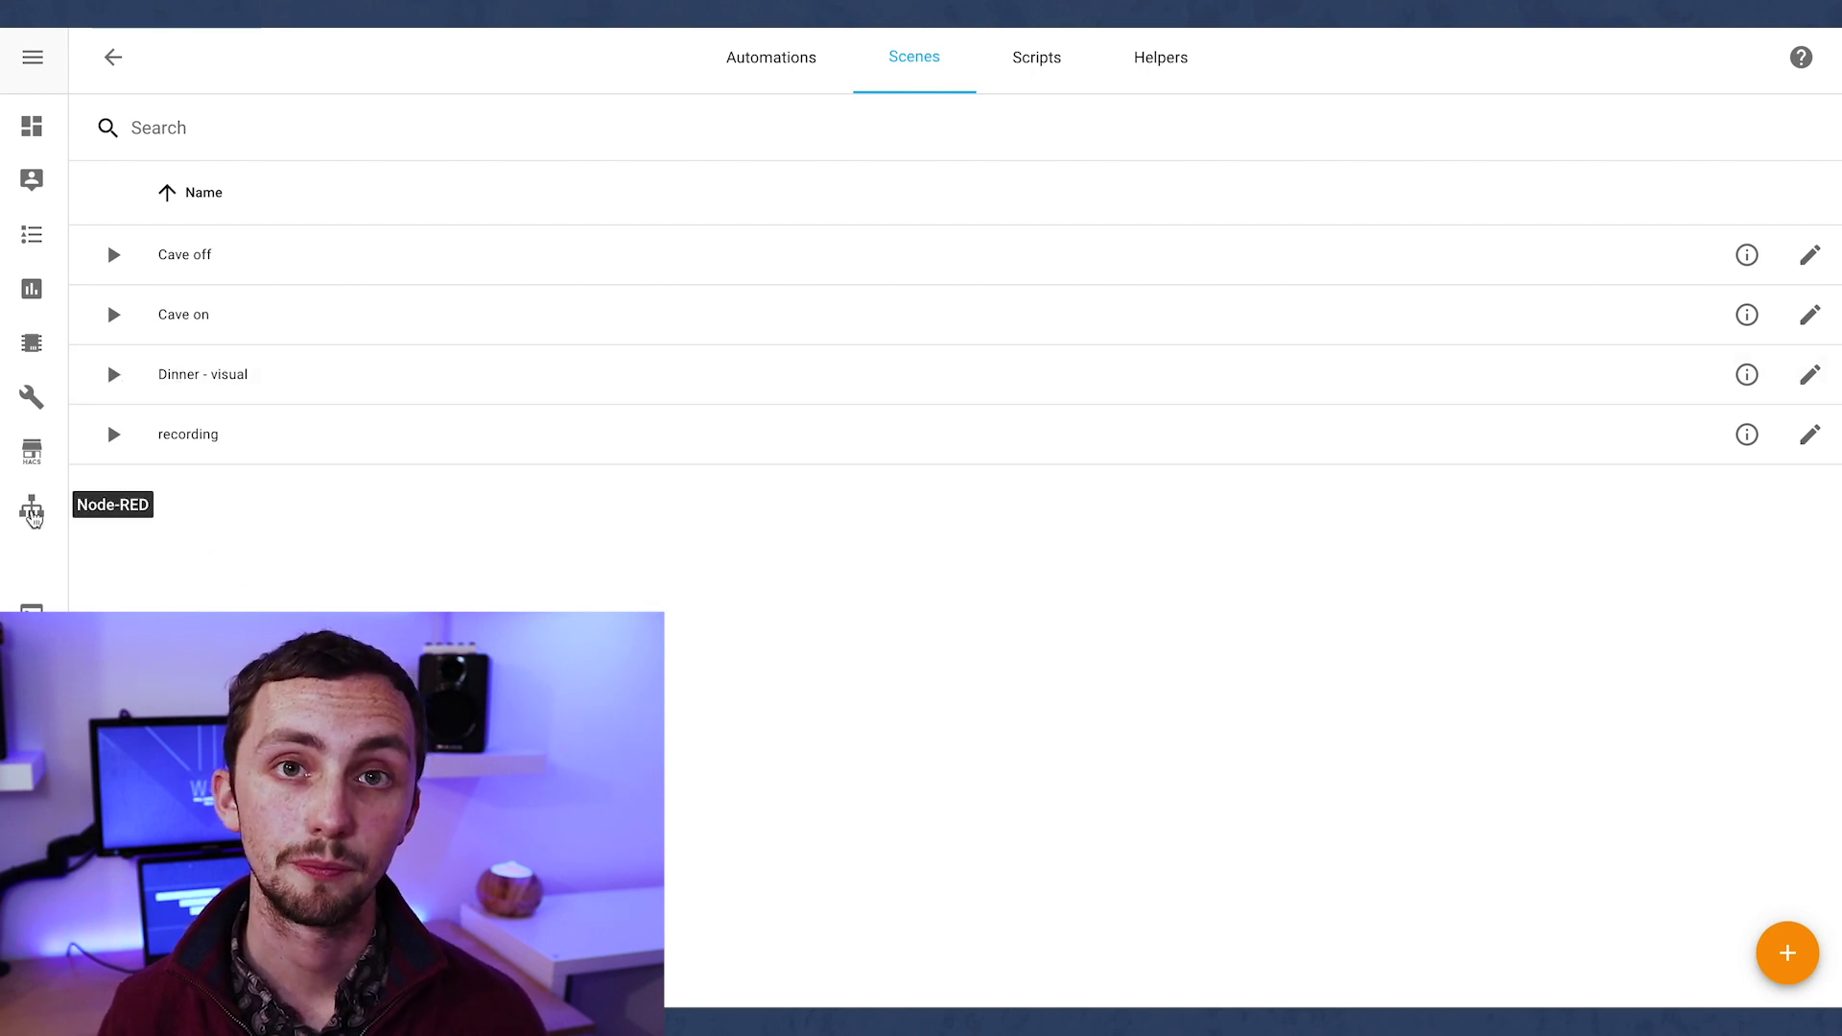
# Step: Open configuration.yaml in the file editor and locate the line that includes scenes.yaml
pyautogui.click(31, 401)
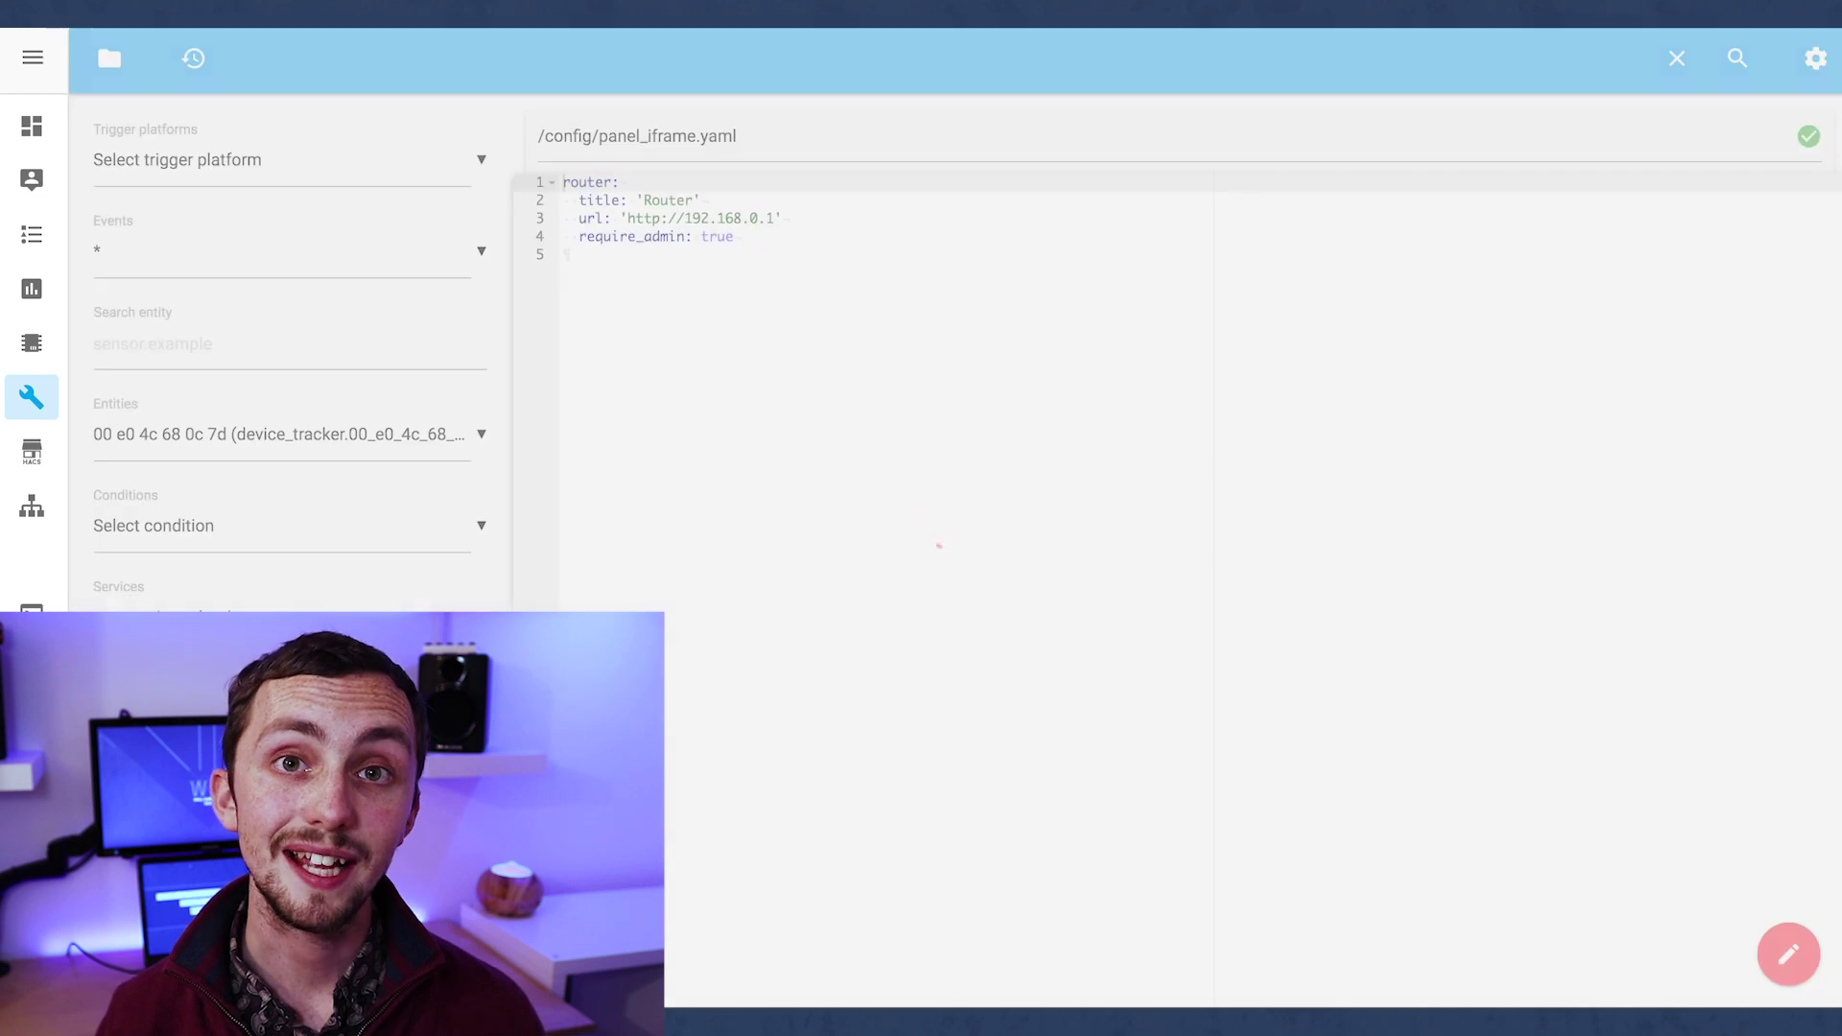
pyautogui.click(111, 57)
pyautogui.scroll(-10, 245, 300)
pyautogui.scroll(10, 244, 299)
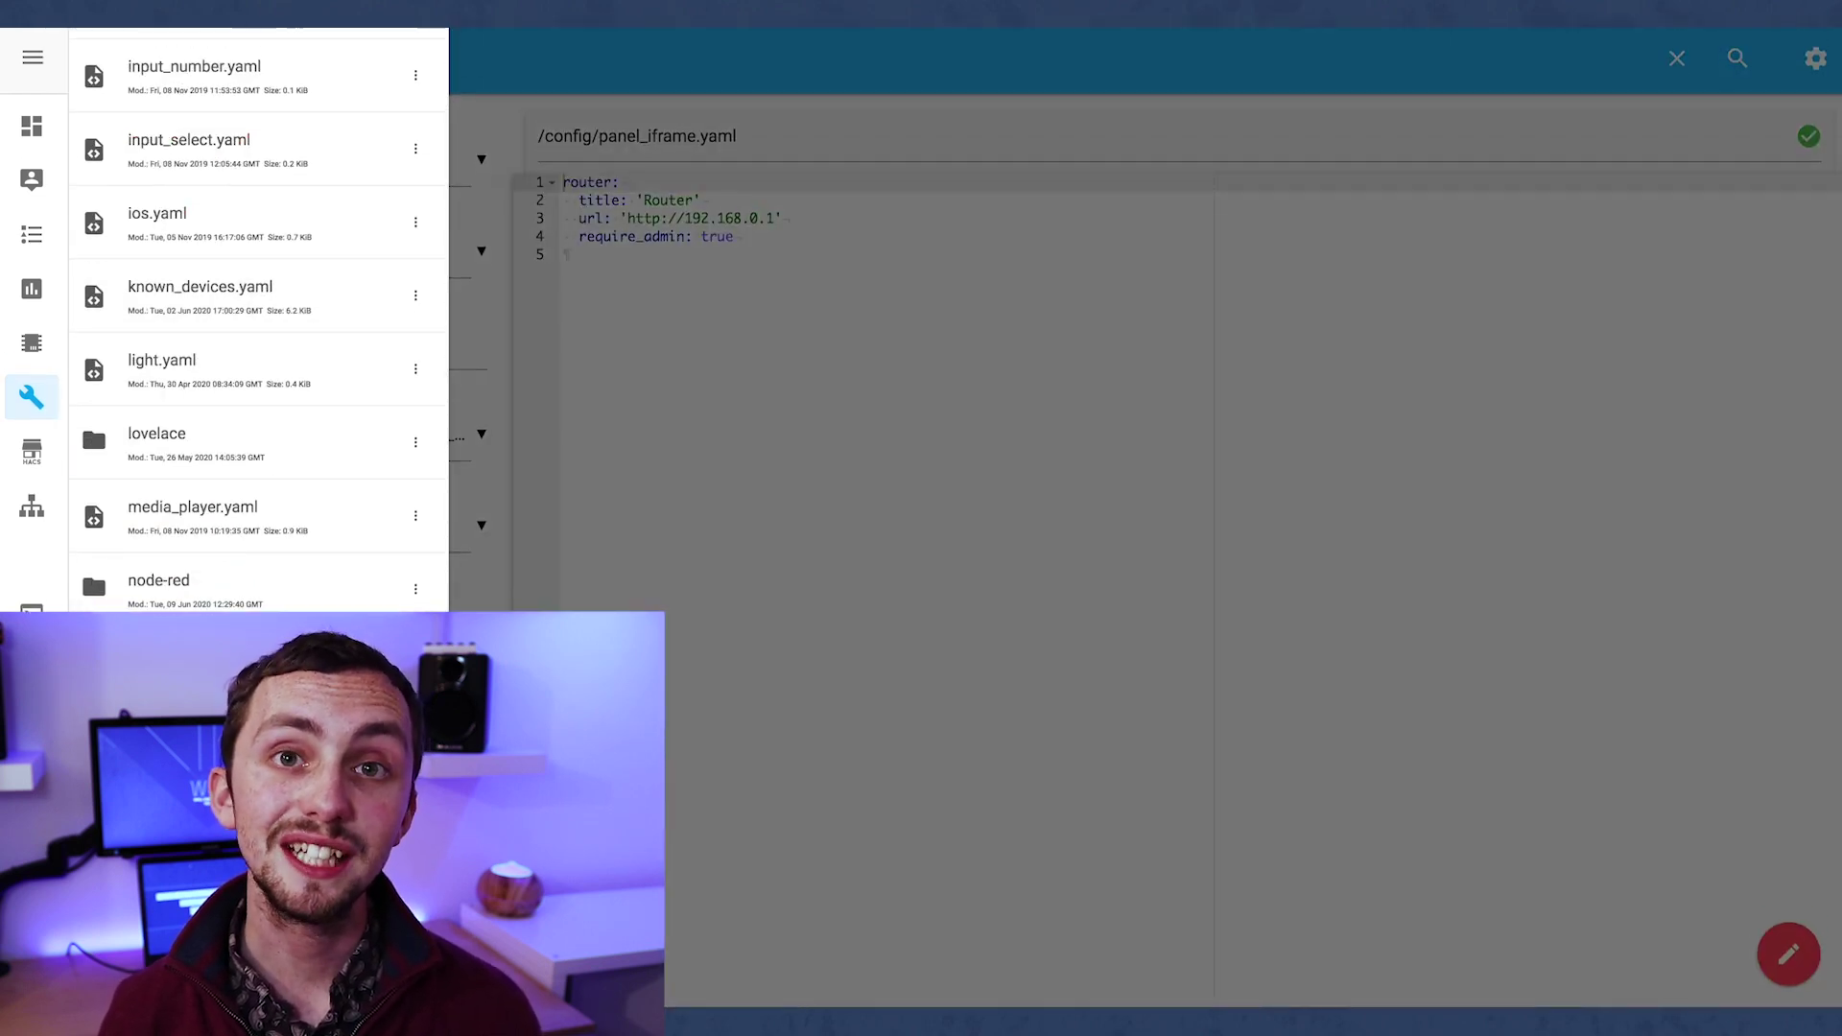
pyautogui.click(234, 115)
pyautogui.scroll(-15, 630, 561)
pyautogui.click(775, 801)
pyautogui.click(112, 57)
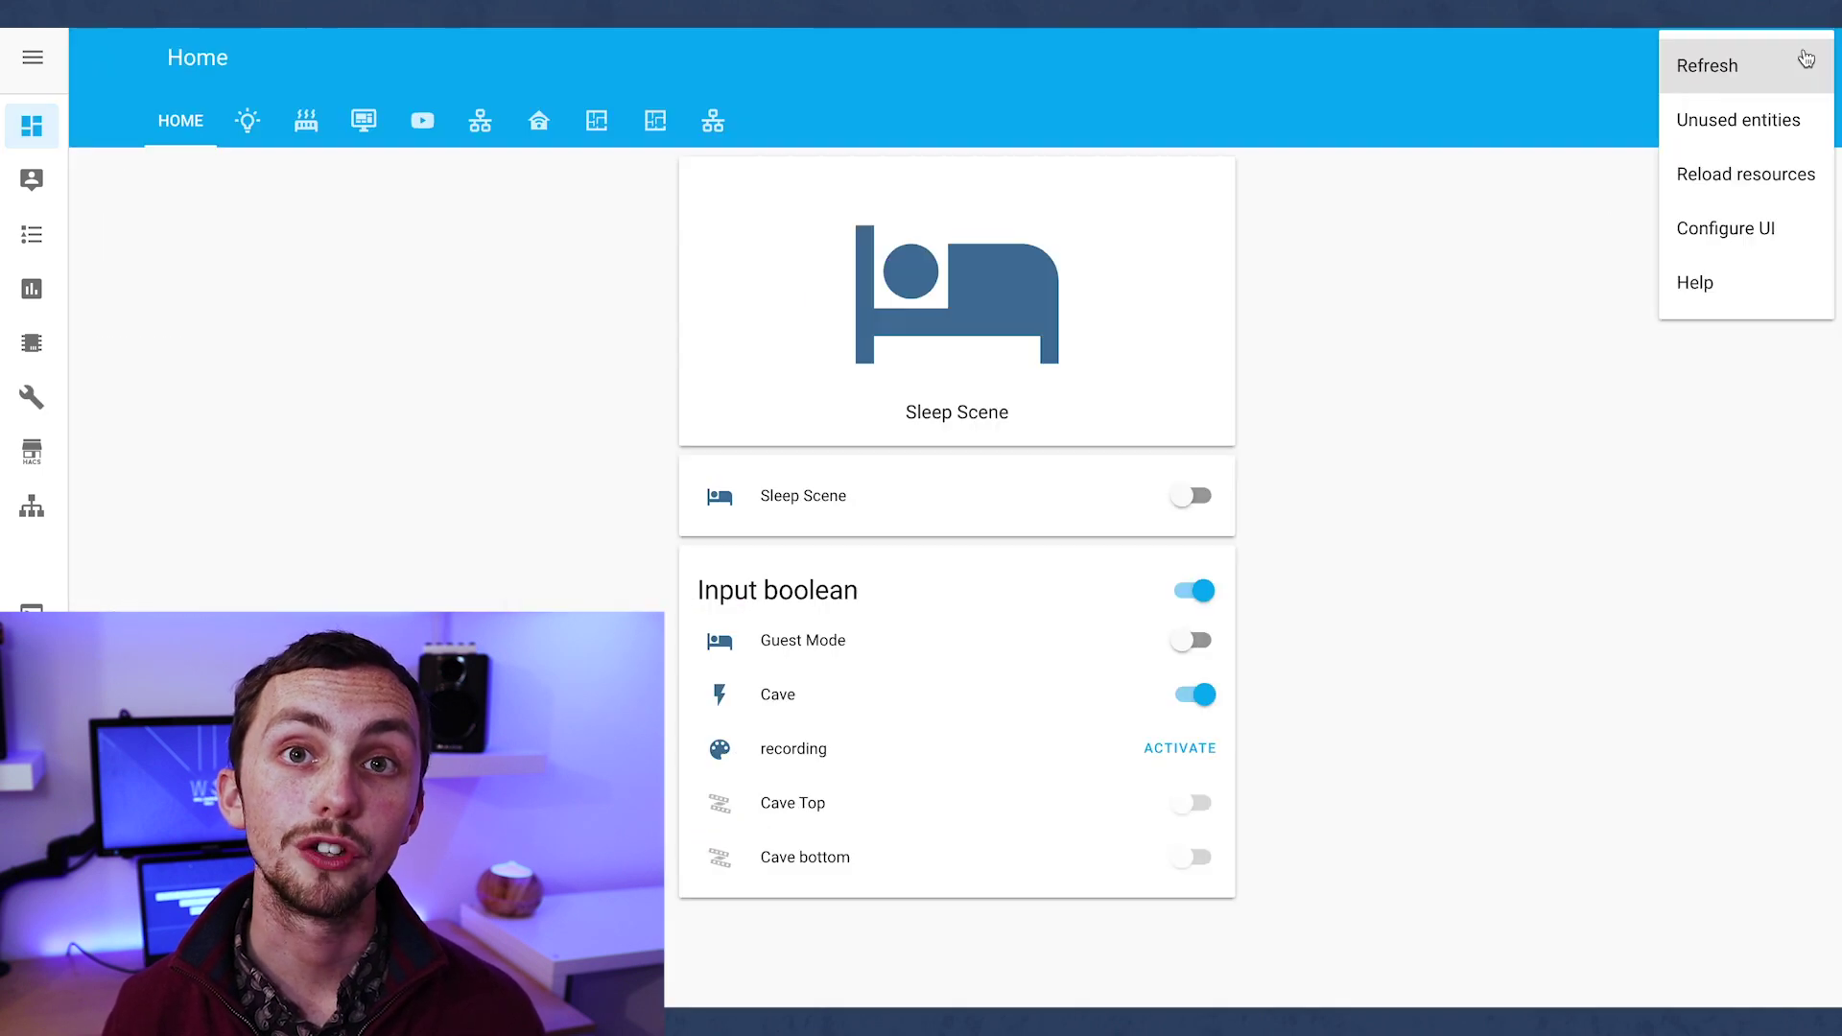
# Step: Search the dashboard's unused entities for "dinner" and open the Dinner - visual scene
pyautogui.click(1677, 115)
pyautogui.click(871, 281)
pyautogui.write('dinner')
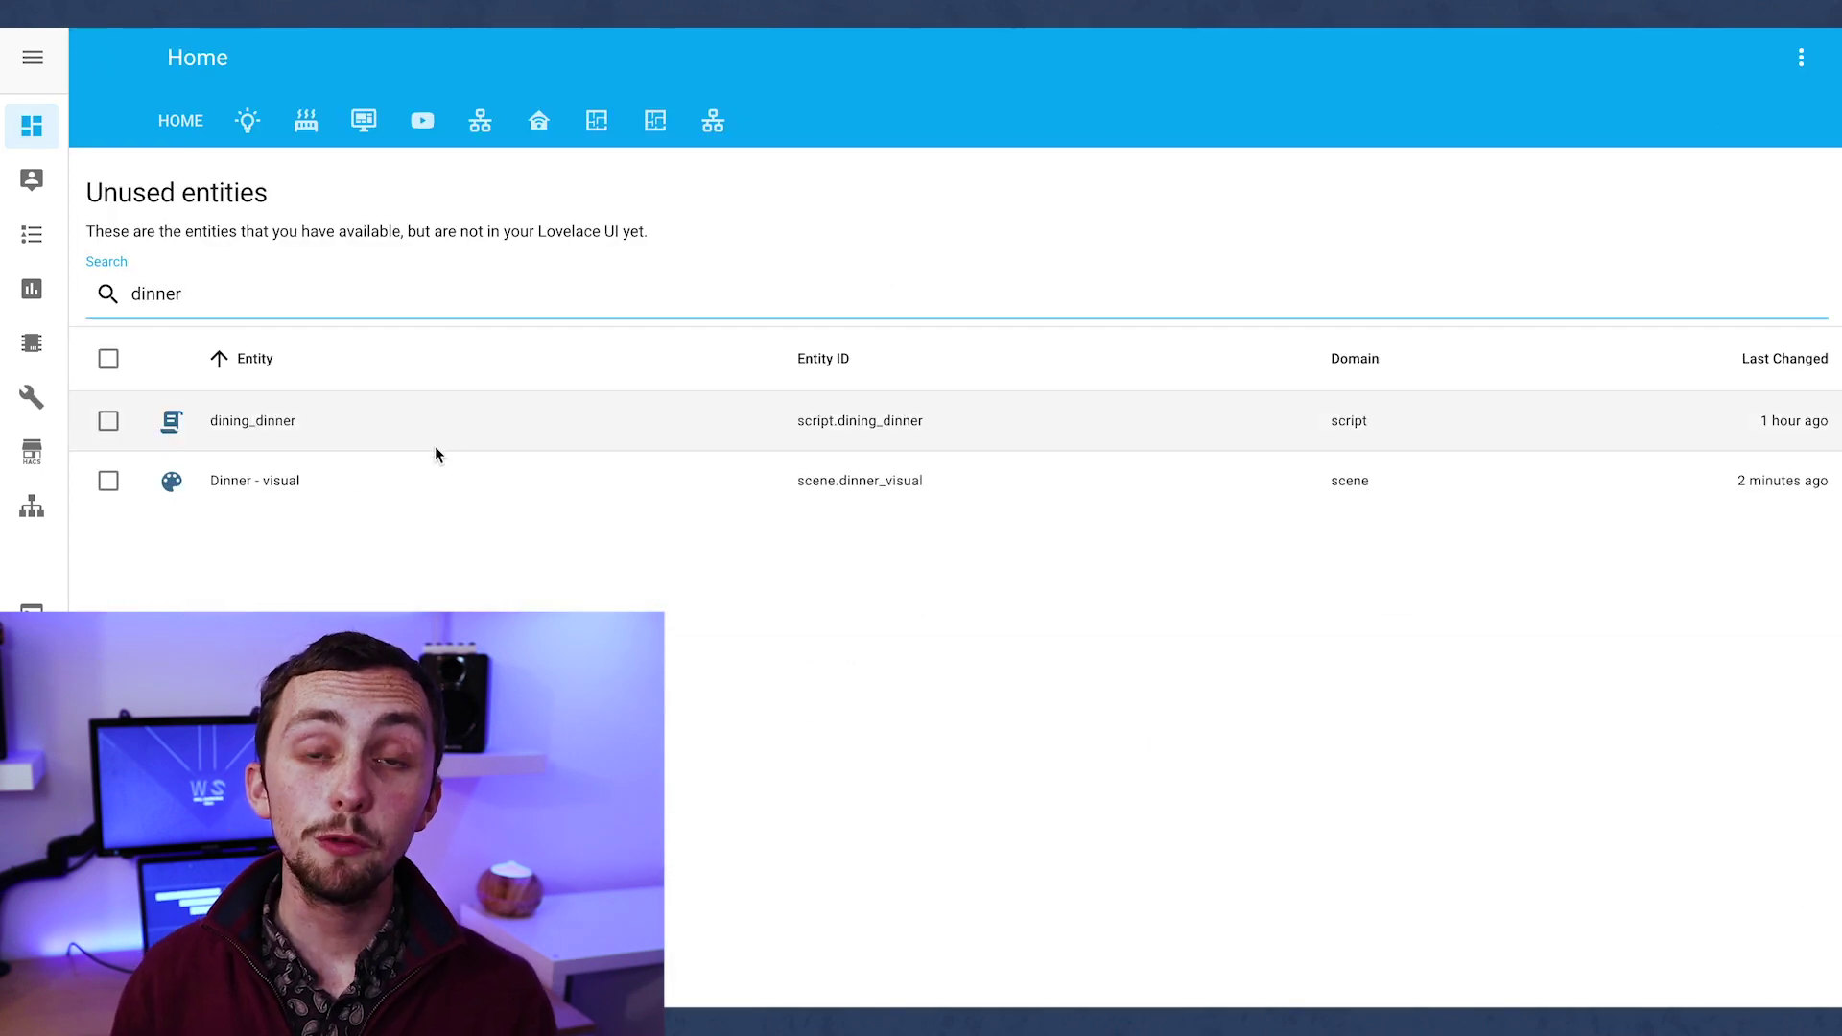
pyautogui.click(279, 481)
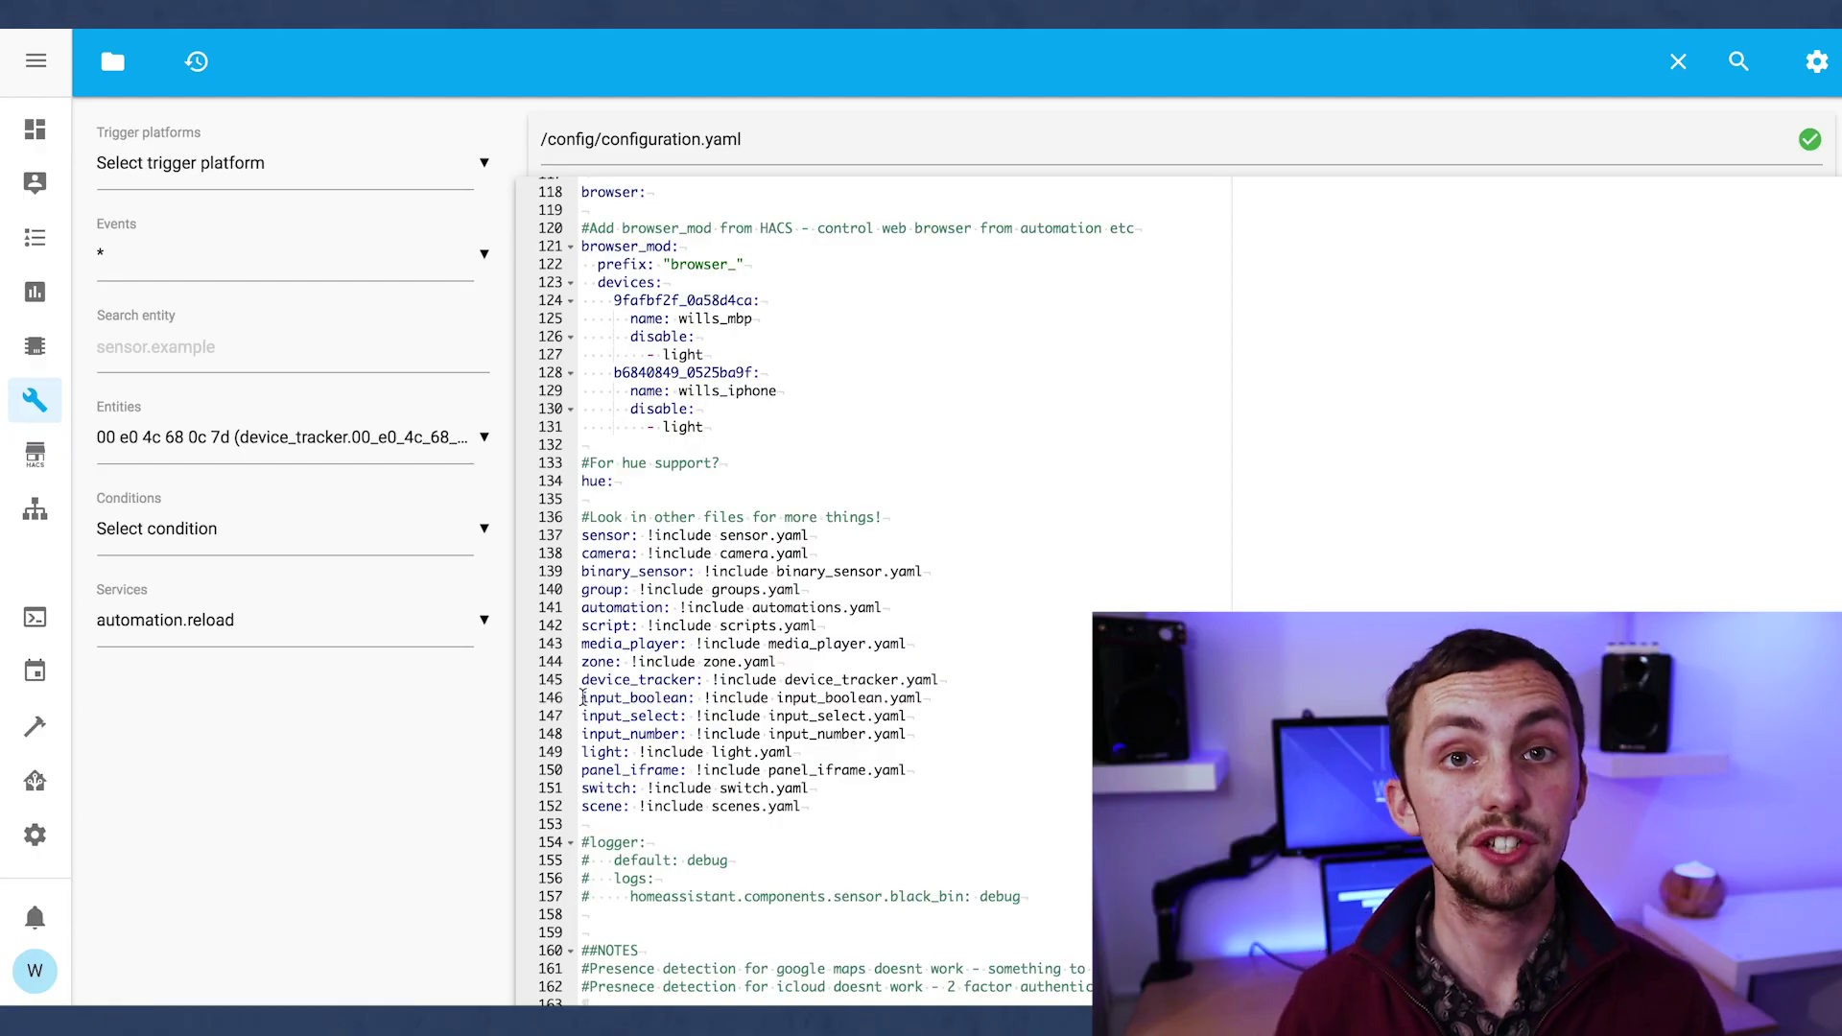
# Step: Open input_boolean.yaml in the file editor and insert two blank lines after the hue_hub_button entry
pyautogui.click(112, 62)
pyautogui.scroll(8, 193, 464)
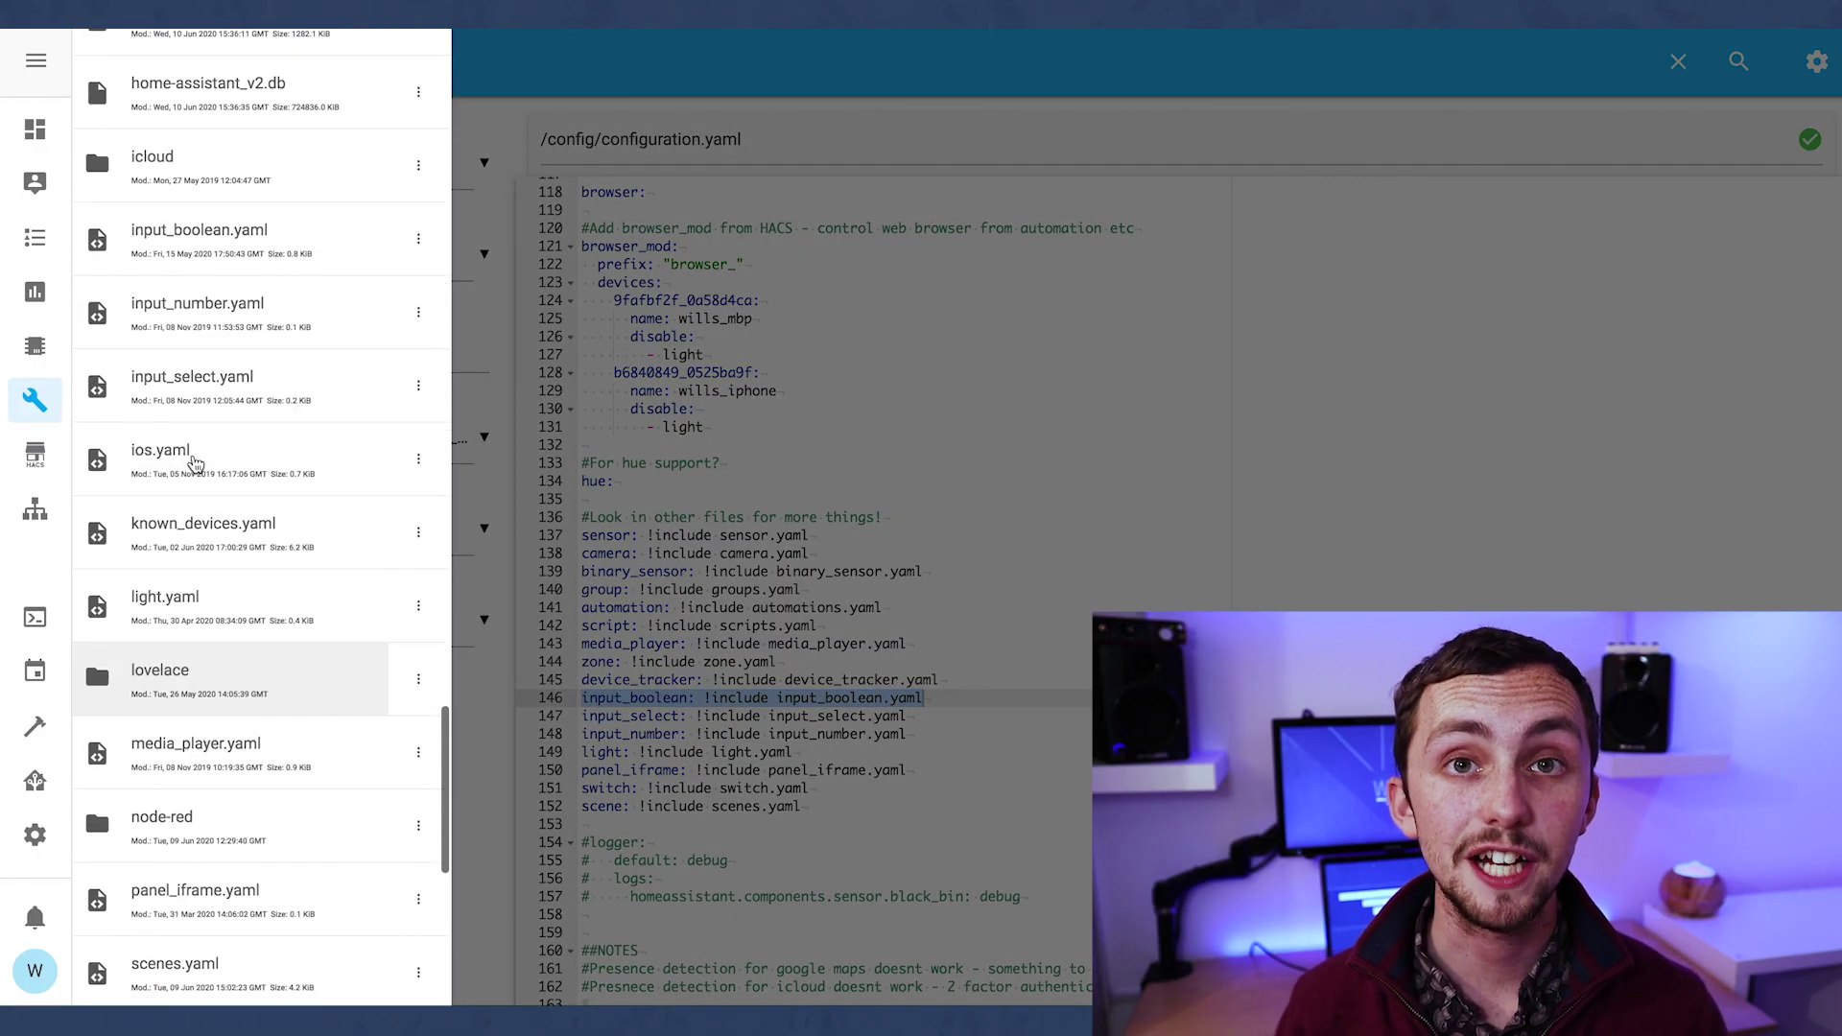
pyautogui.click(283, 257)
pyautogui.scroll(5, 789, 580)
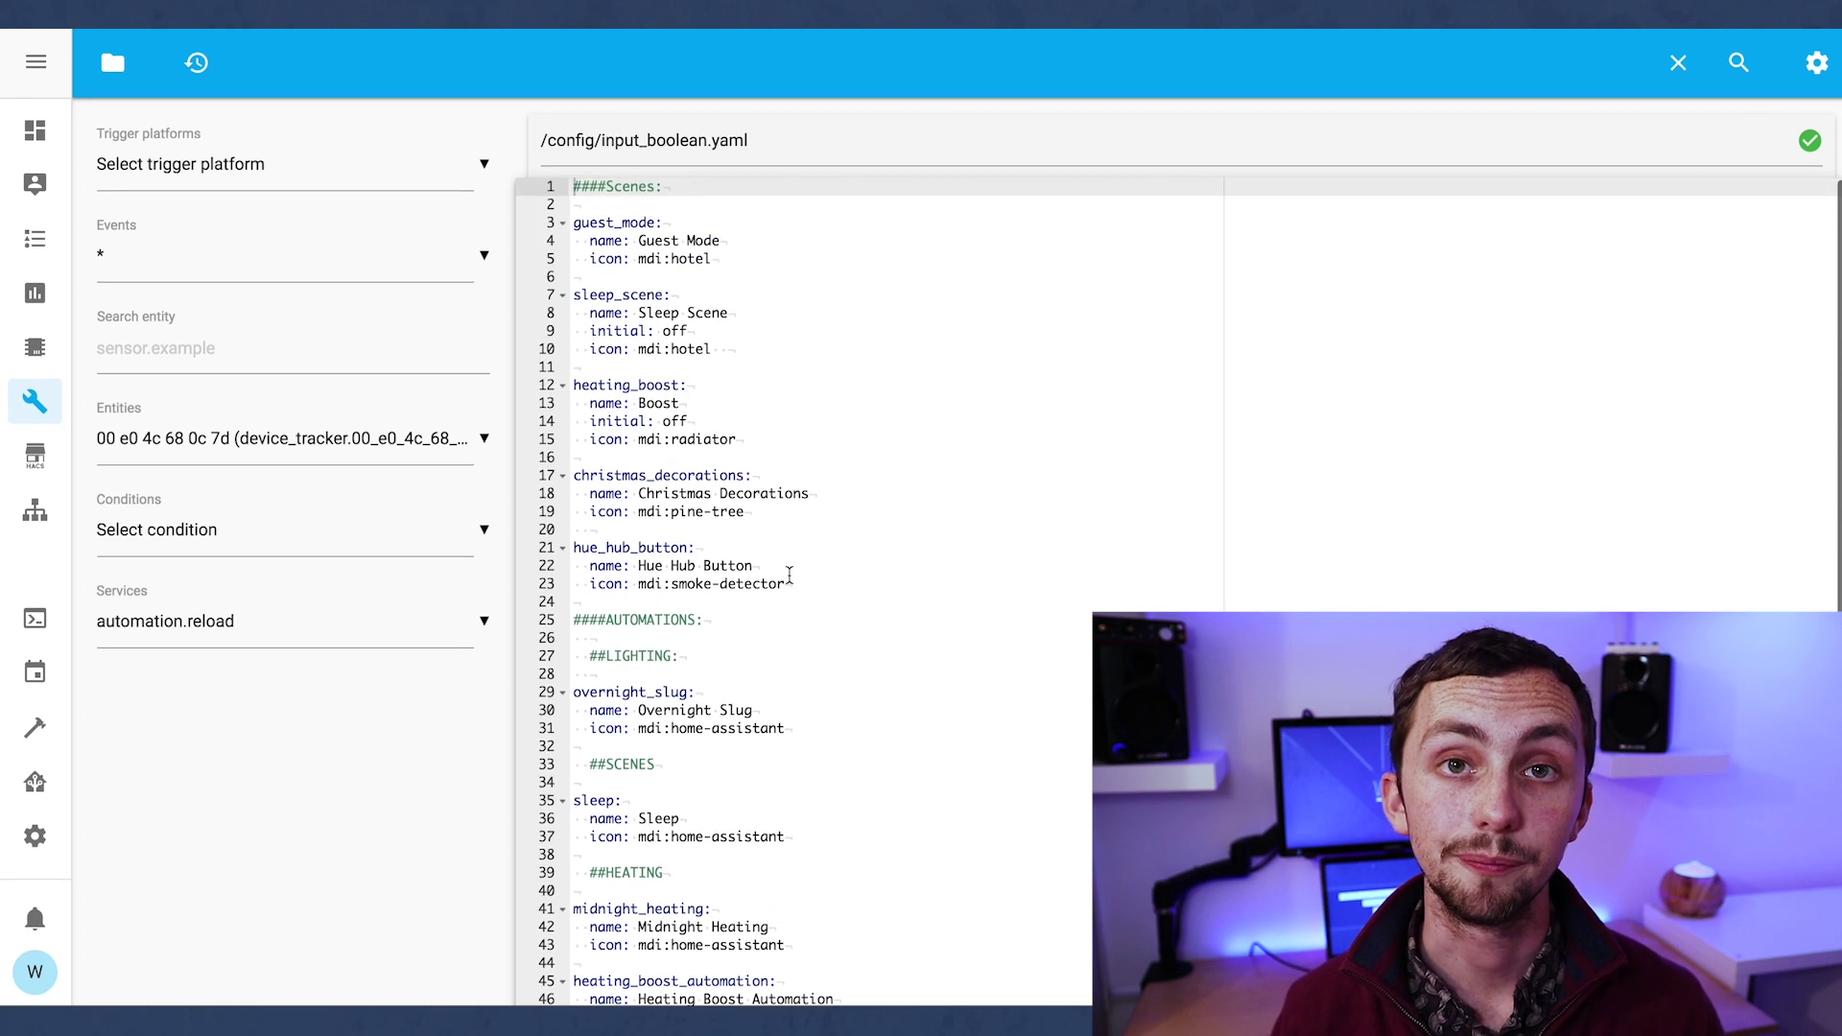
pyautogui.click(801, 588)
pyautogui.press('Return')
pyautogui.press('Return')
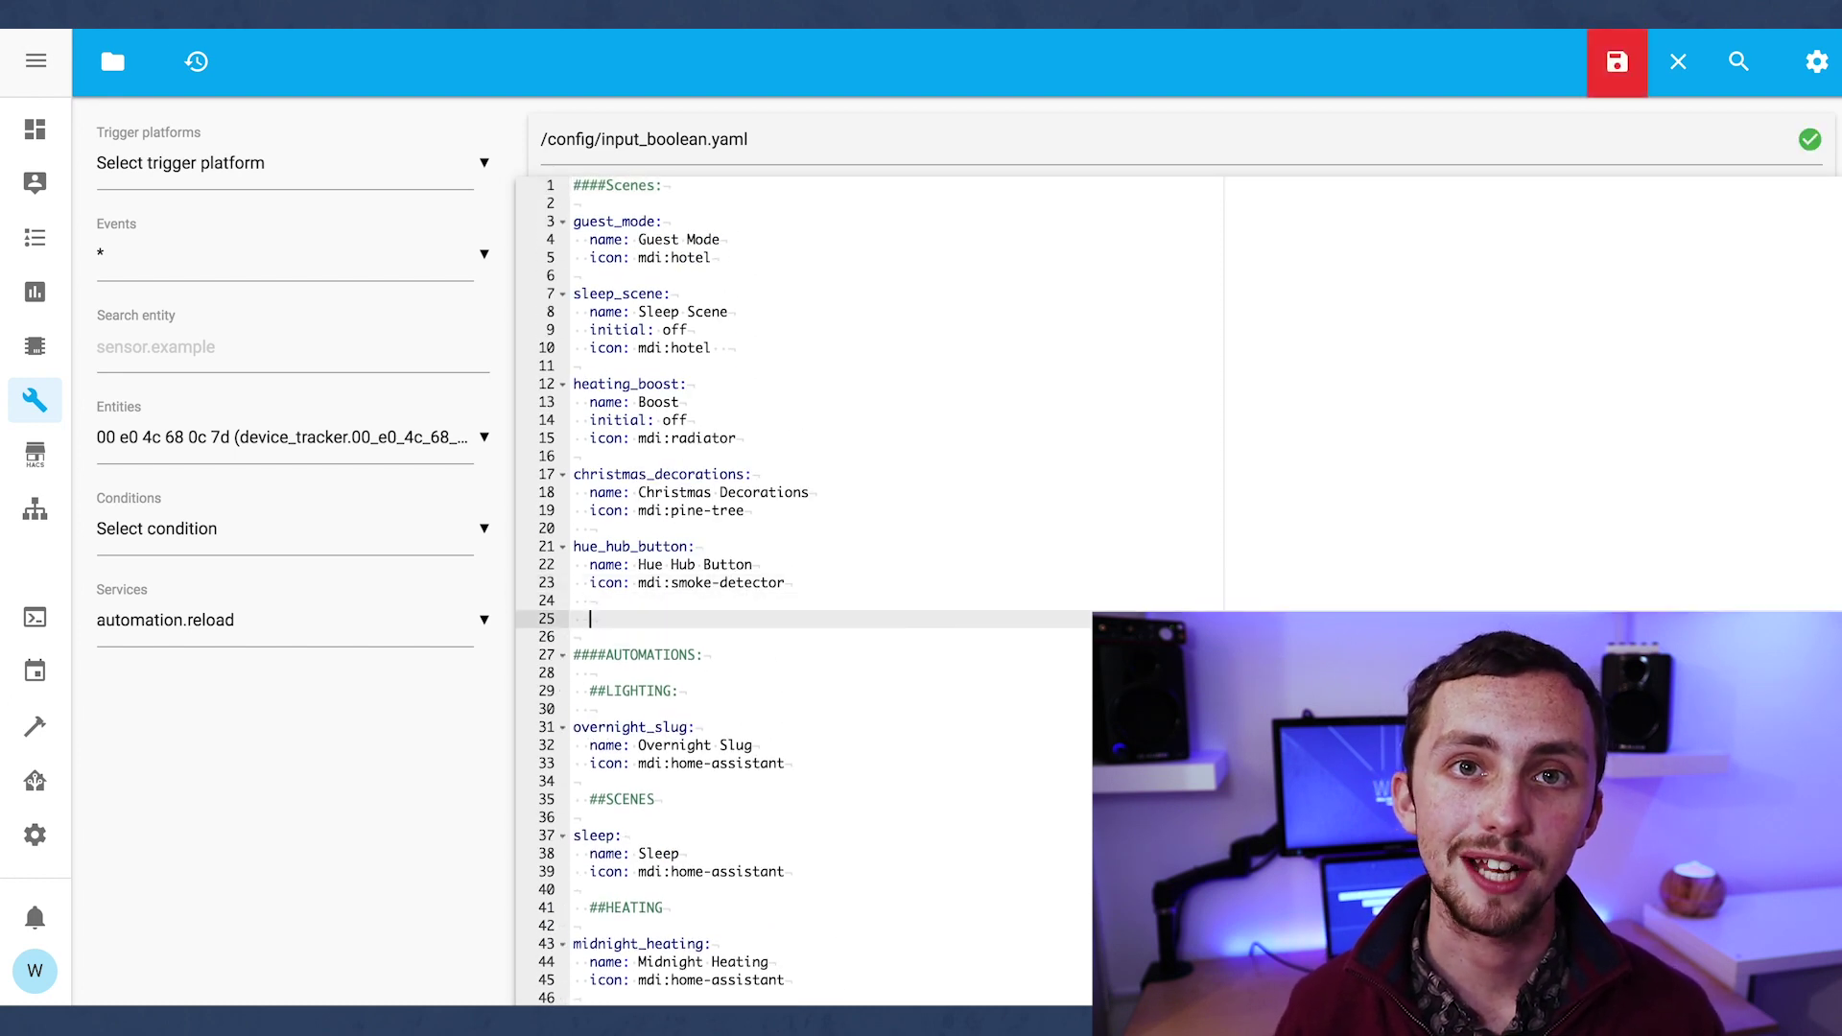
# Step: Below sleep_scene, add a dinner_scene entry with name "Dinner Scene" and icon mdi:silverware-fork-knife
pyautogui.click(736, 348)
pyautogui.press('Return')
pyautogui.press('Return')
pyautogui.write('dinner_scene:')
pyautogui.press('Return')
pyautogui.write('name: Dinner Scene')
pyautogui.press('Return')
pyautogui.write('icon: mdi:silverware-fork-knife')
# Step: Add a breakfast_scene entry below dinner_scene with name "Breakfast Scene" and icon mdi:bowl-mix-outline
pyautogui.press('Return')
pyautogui.press('Return')
pyautogui.write('breakfast_scene:')
pyautogui.press('Return')
pyautogui.write('name: Breakfast Scene')
pyautogui.press('Return')
pyautogui.write('icon: mdi:bowl-mix-outline')
# Step: Add a film_scene entry below breakfast_scene with name "Film scene" and icon mdi:movie-open
pyautogui.press('Return')
pyautogui.press('Return')
pyautogui.write('film_sc')
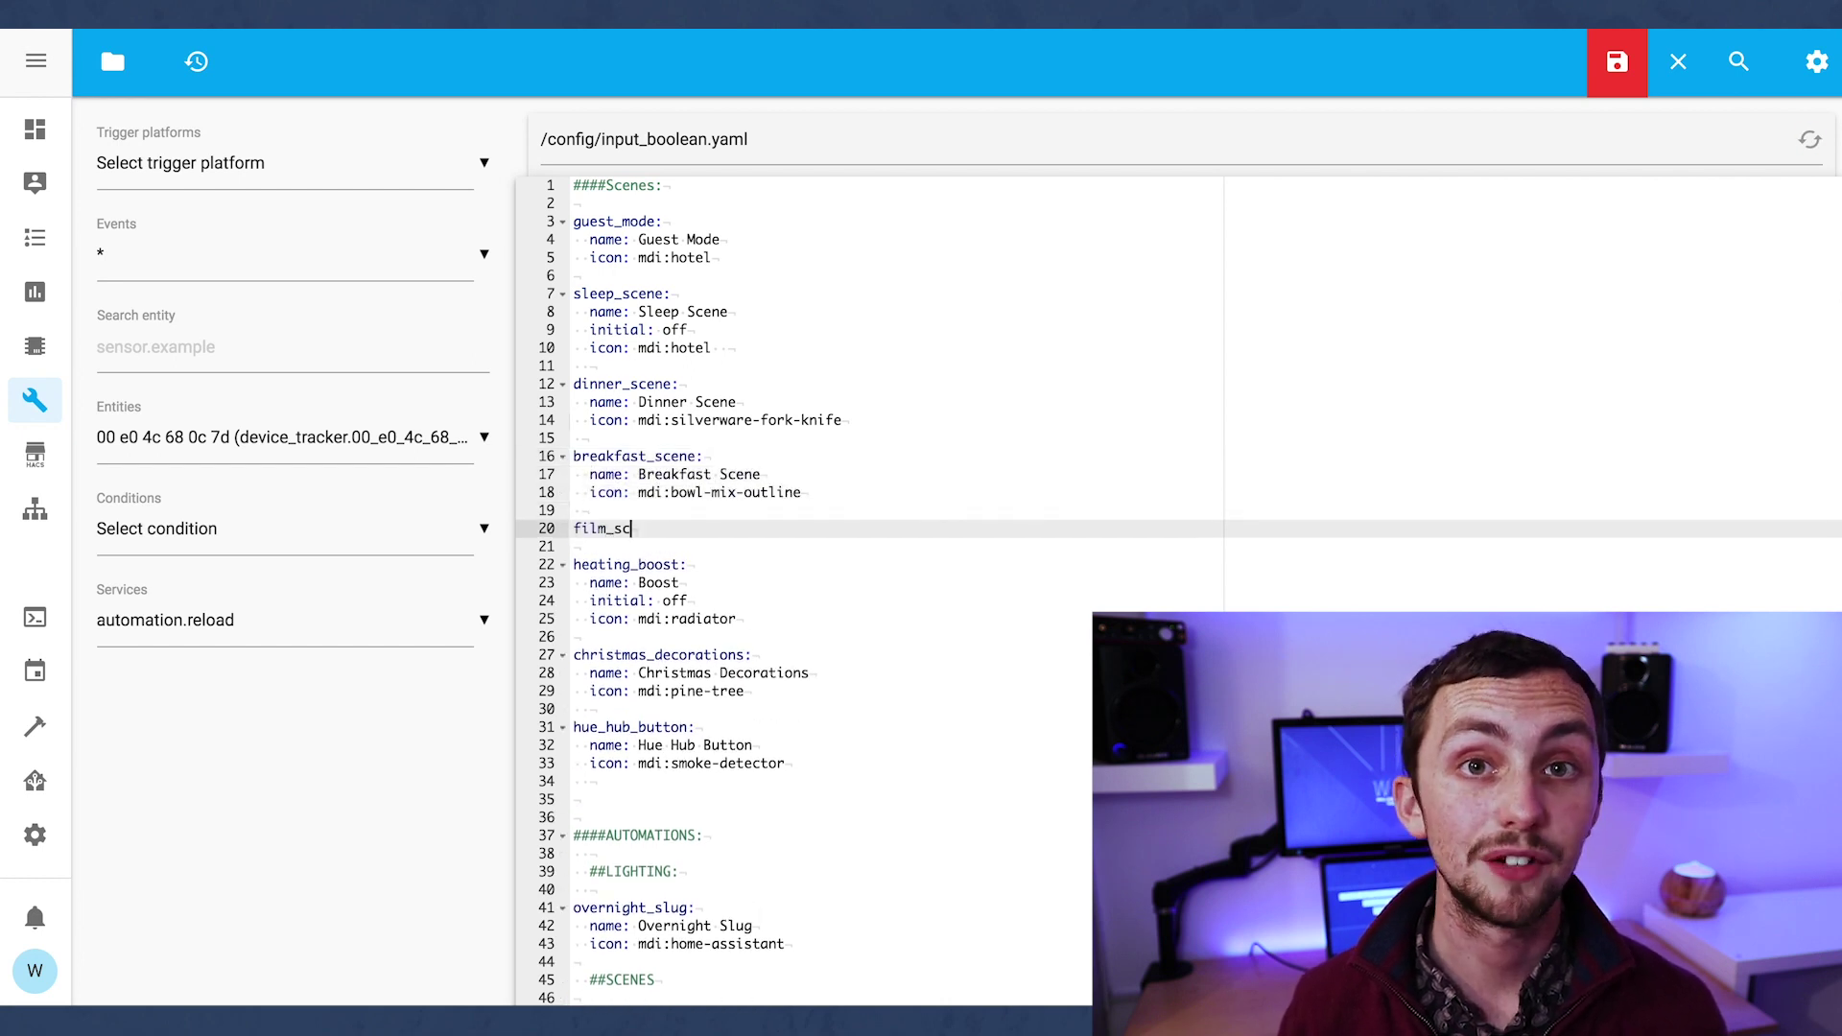
pyautogui.write('ene:   name: Film scene')
pyautogui.press('Return')
pyautogui.write('icon')
# Step: Copy the "initial: off" line from sleep_scene into the dinner, breakfast and film scene entries and save the file
pyautogui.moveTo(687, 329); pyautogui.dragTo(587, 329)
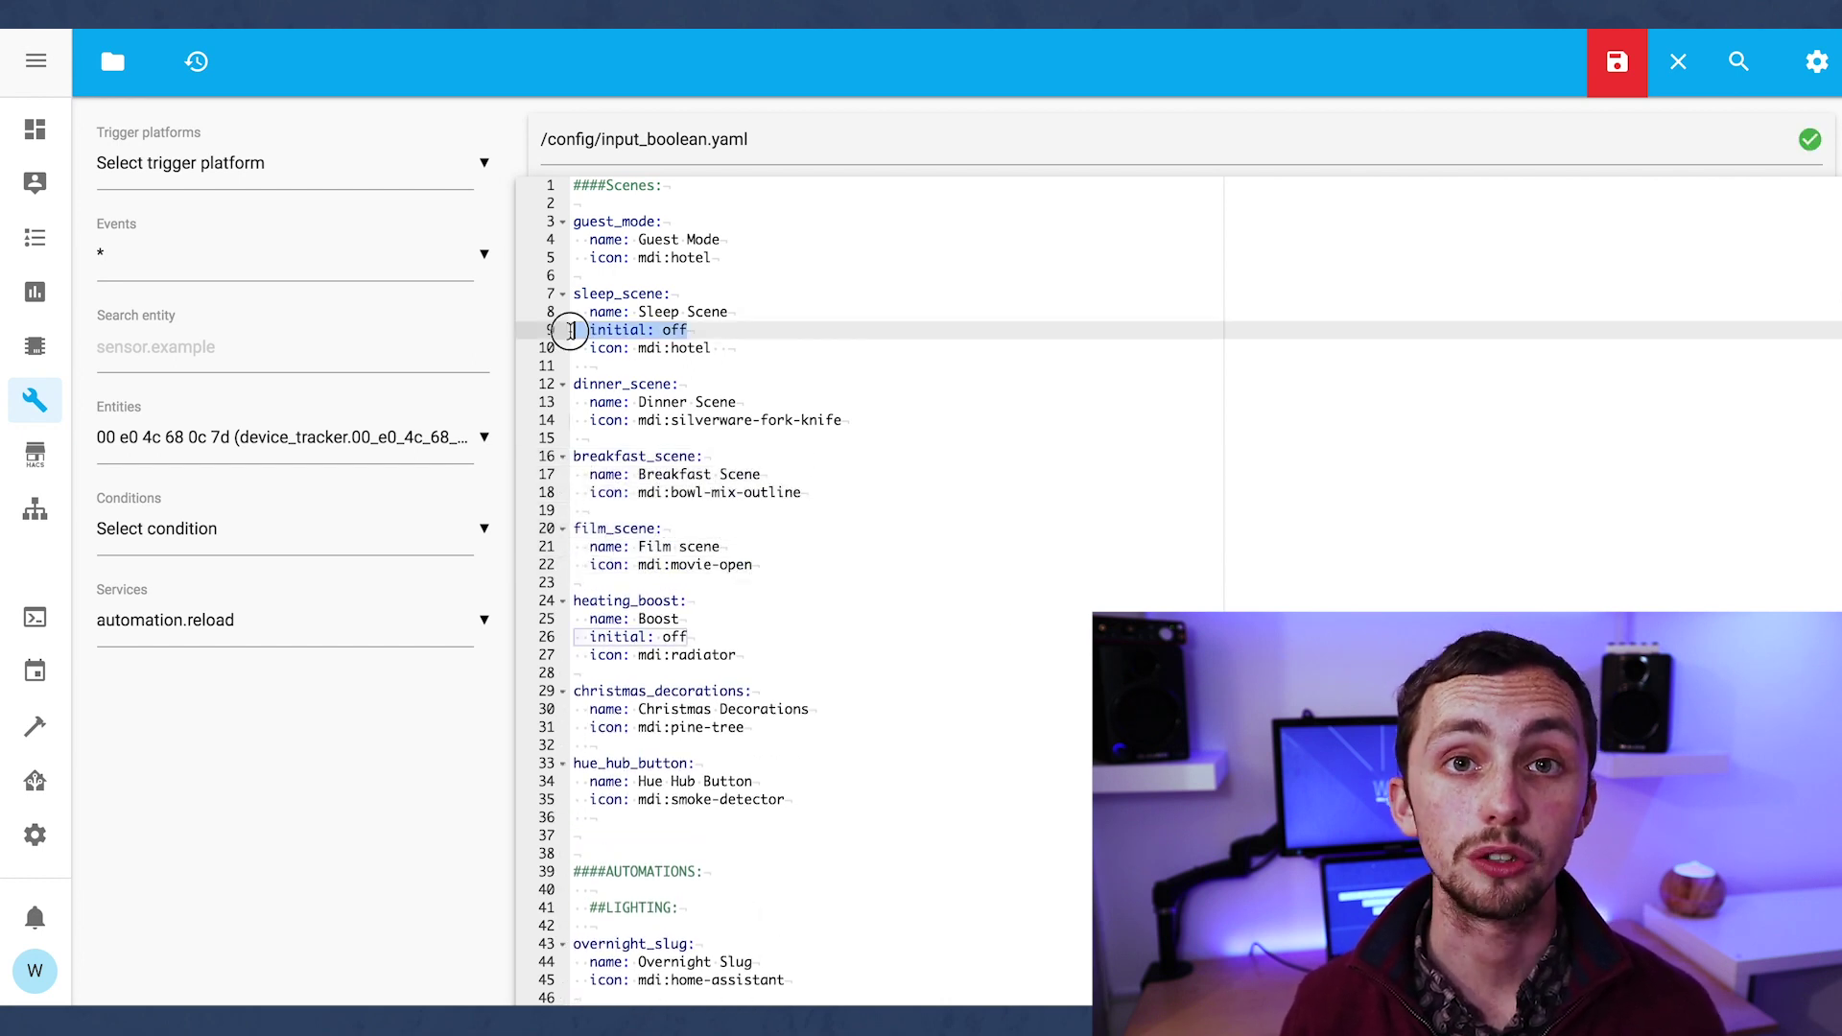
pyautogui.press('super+c')
pyautogui.click(843, 419)
pyautogui.press('Return')
pyautogui.press('super+v')
pyautogui.click(802, 511)
pyautogui.press('Return')
pyautogui.press('super+v')
pyautogui.click(754, 600)
pyautogui.press('Return')
pyautogui.press('super+v')
pyautogui.hotkey('ctrl', 's')
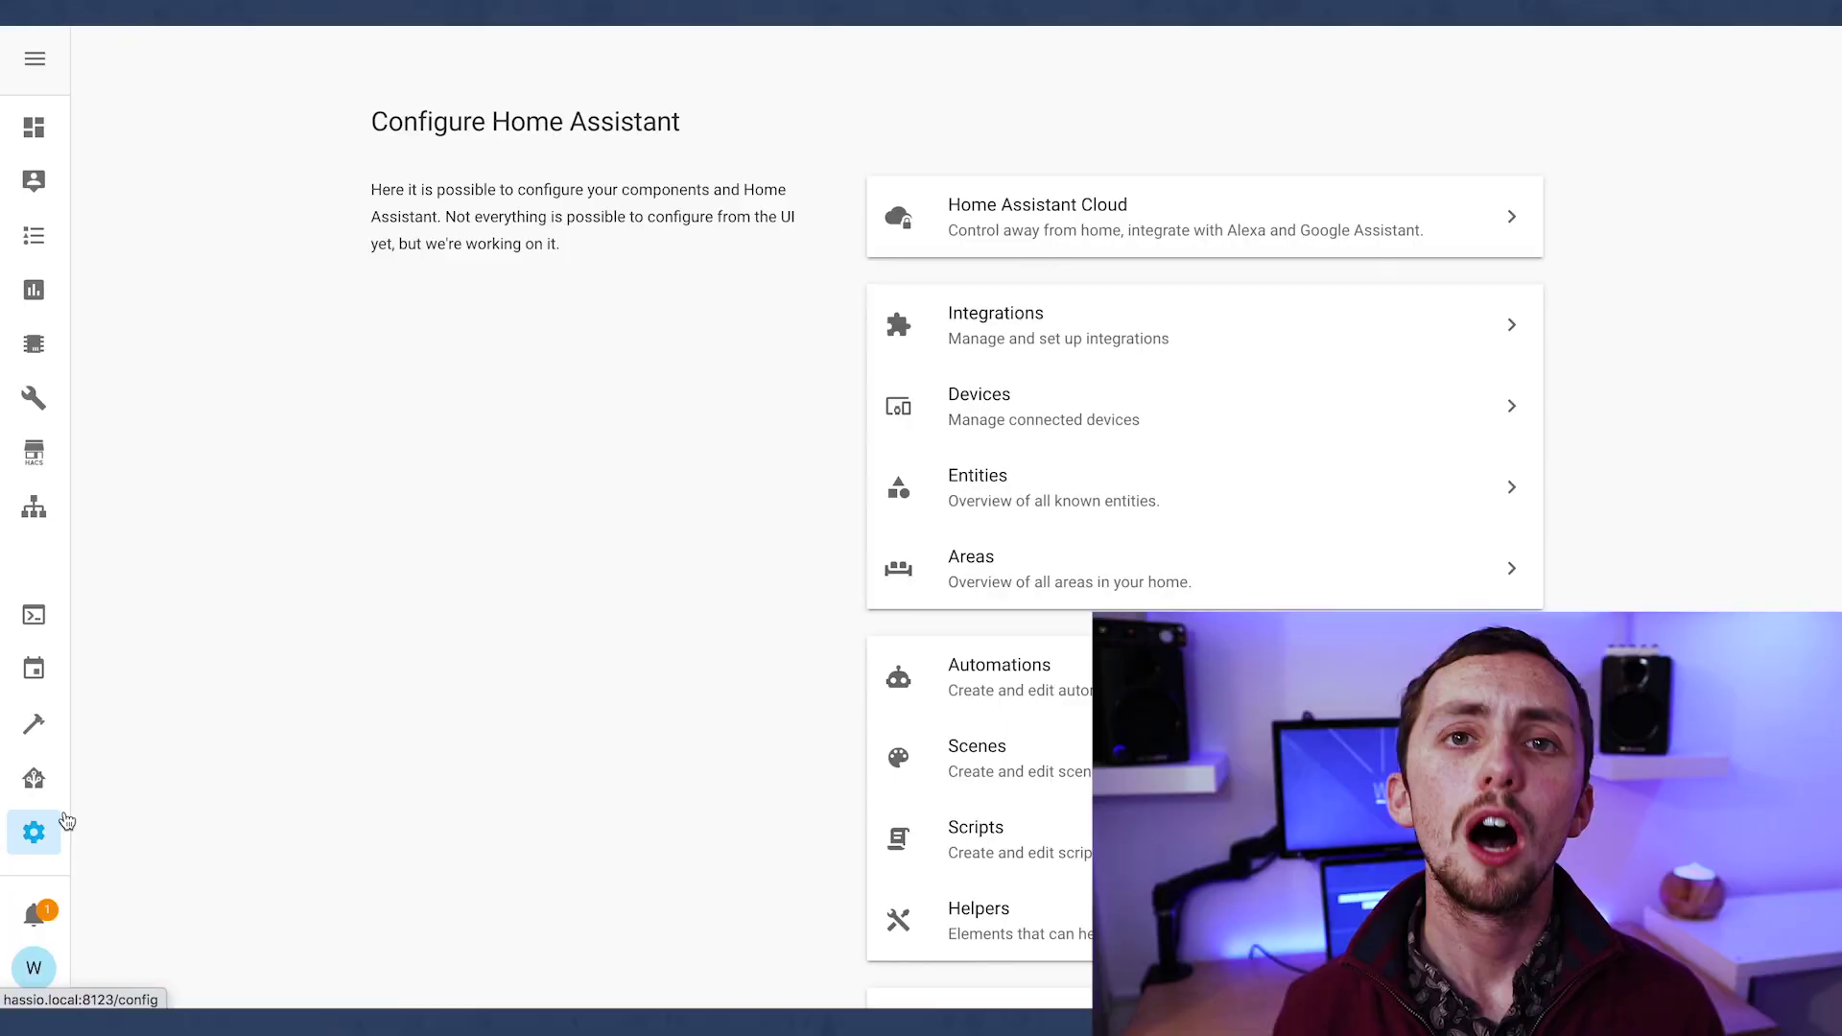
# Step: Create an automation named "Dinner scene" with a State trigger on input_boolean.dinner_scene changing from off to on
pyautogui.click(1063, 683)
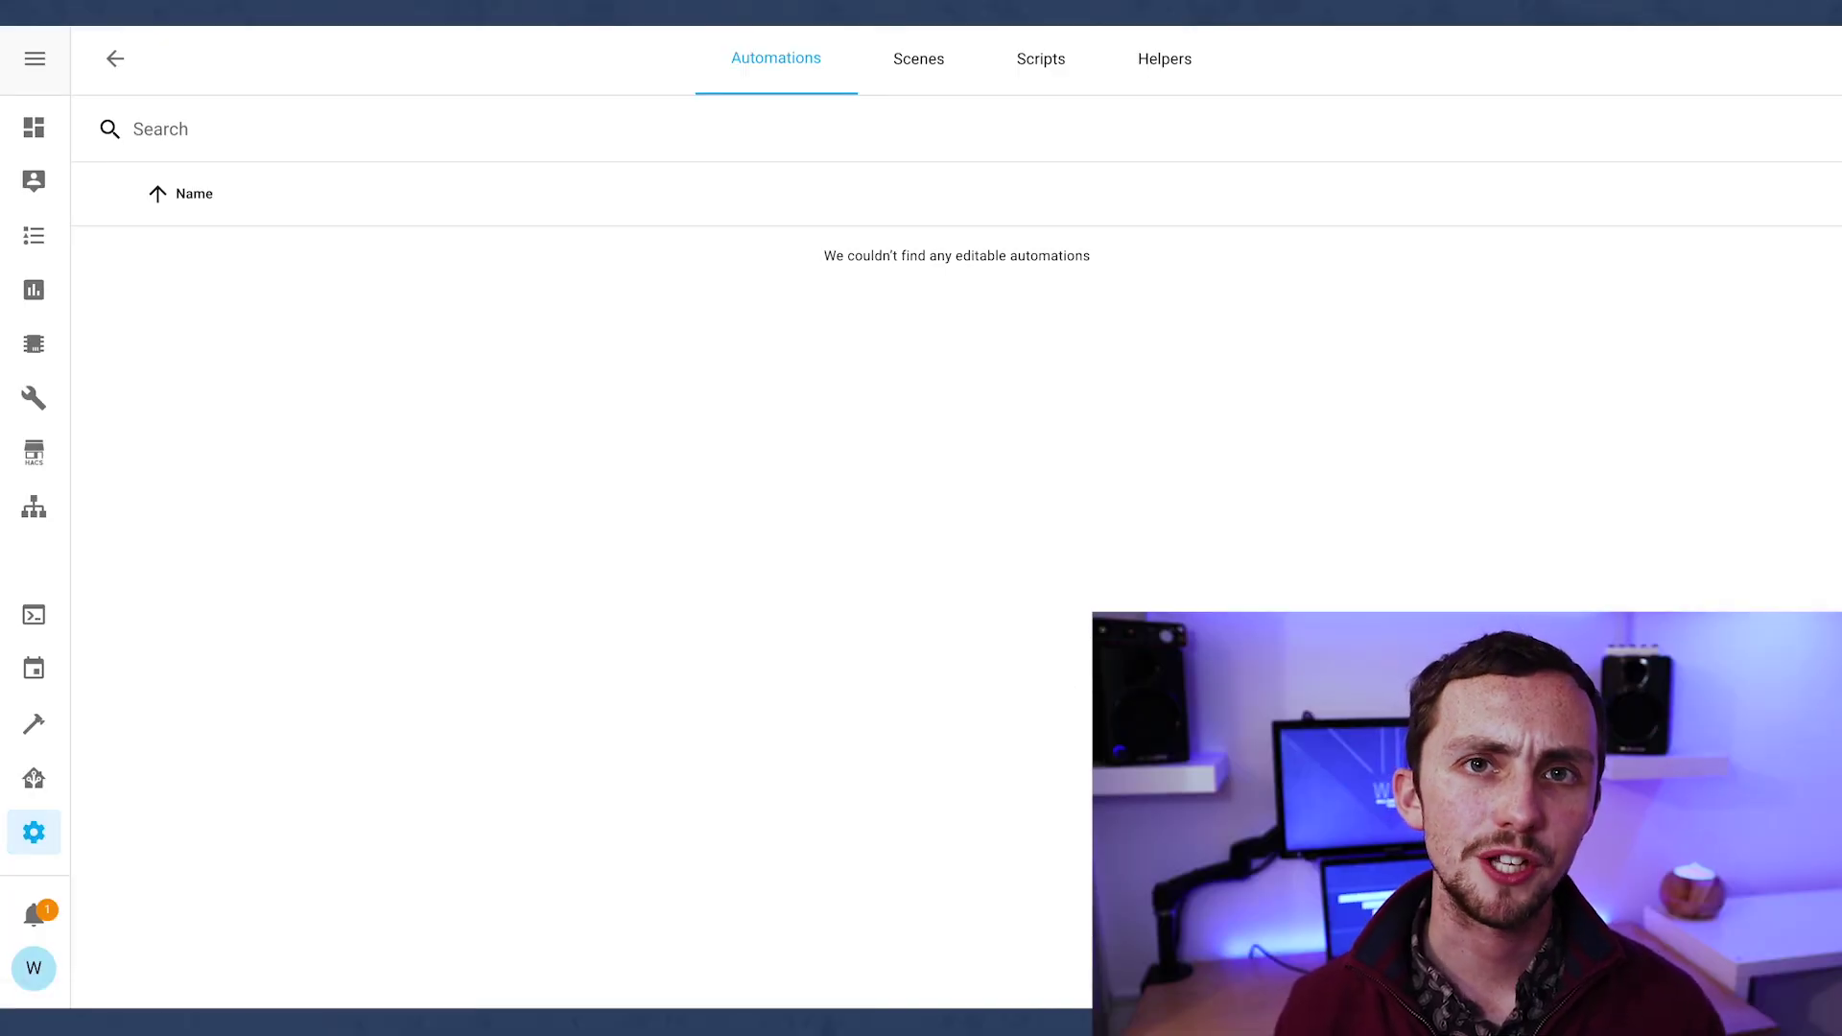
pyautogui.click(1790, 958)
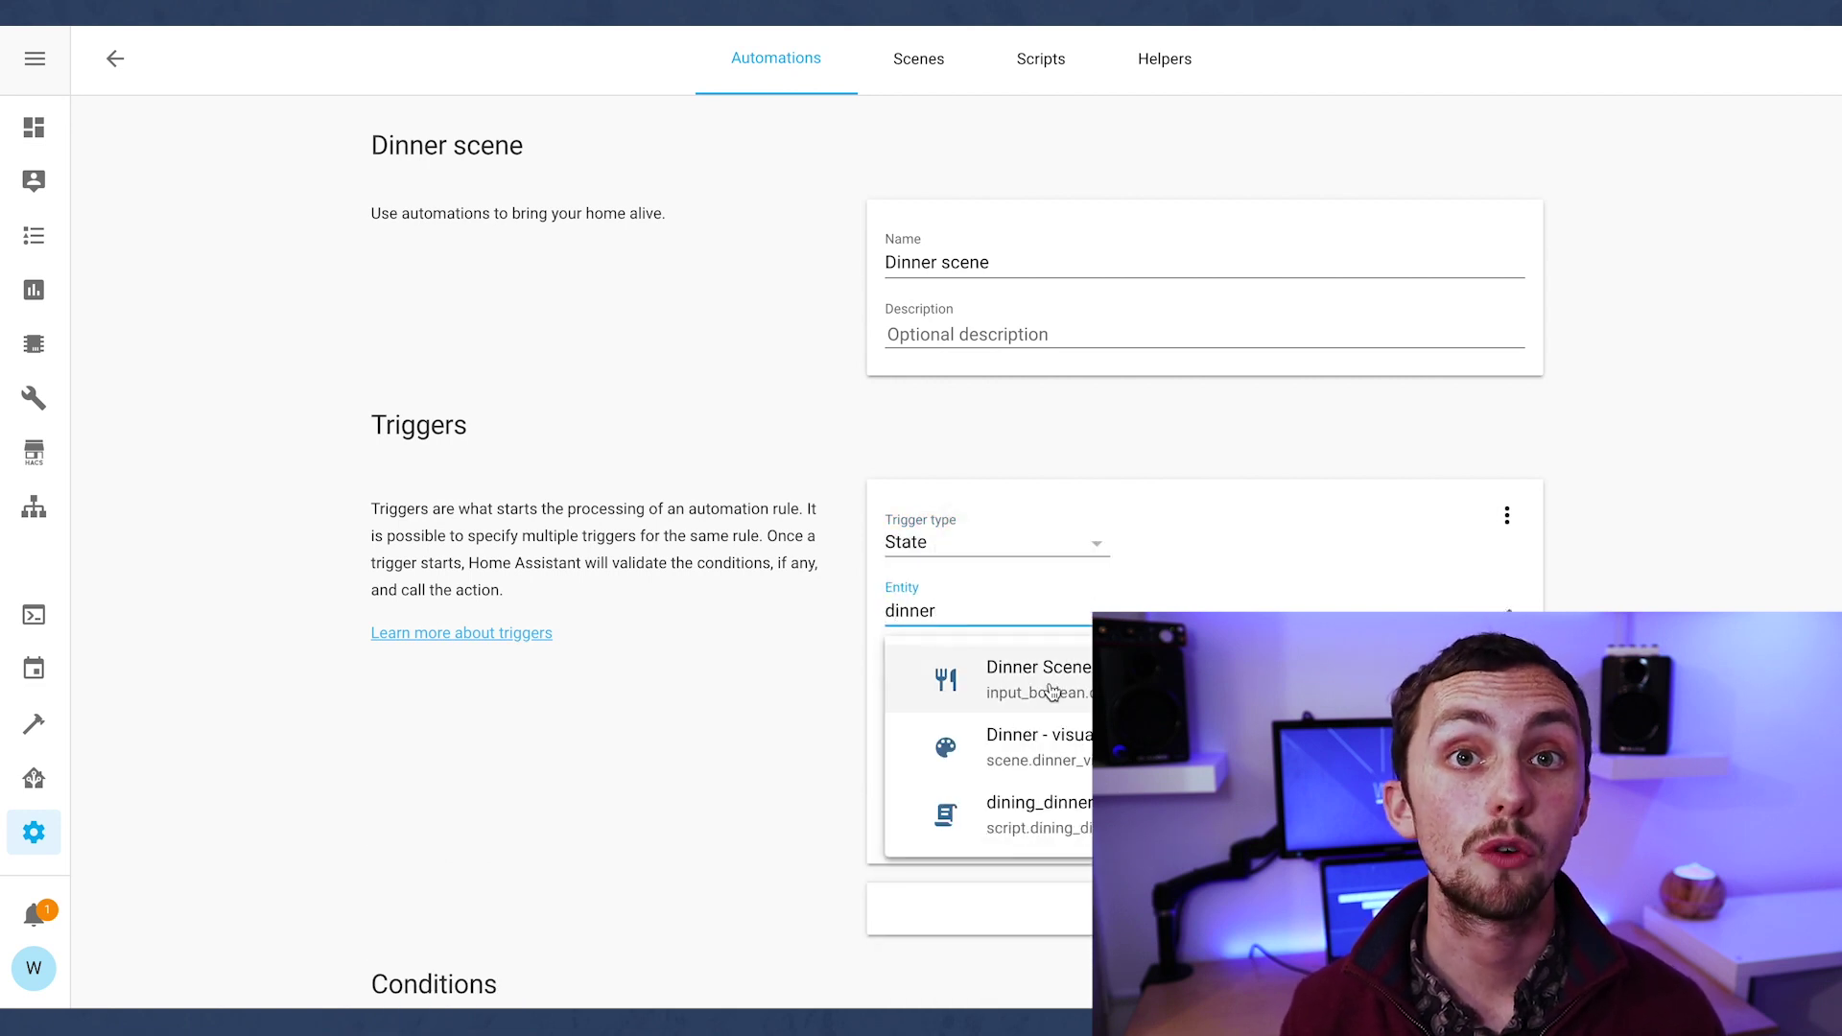
pyautogui.click(1052, 691)
pyautogui.scroll(-1, 814, 744)
pyautogui.click(950, 576)
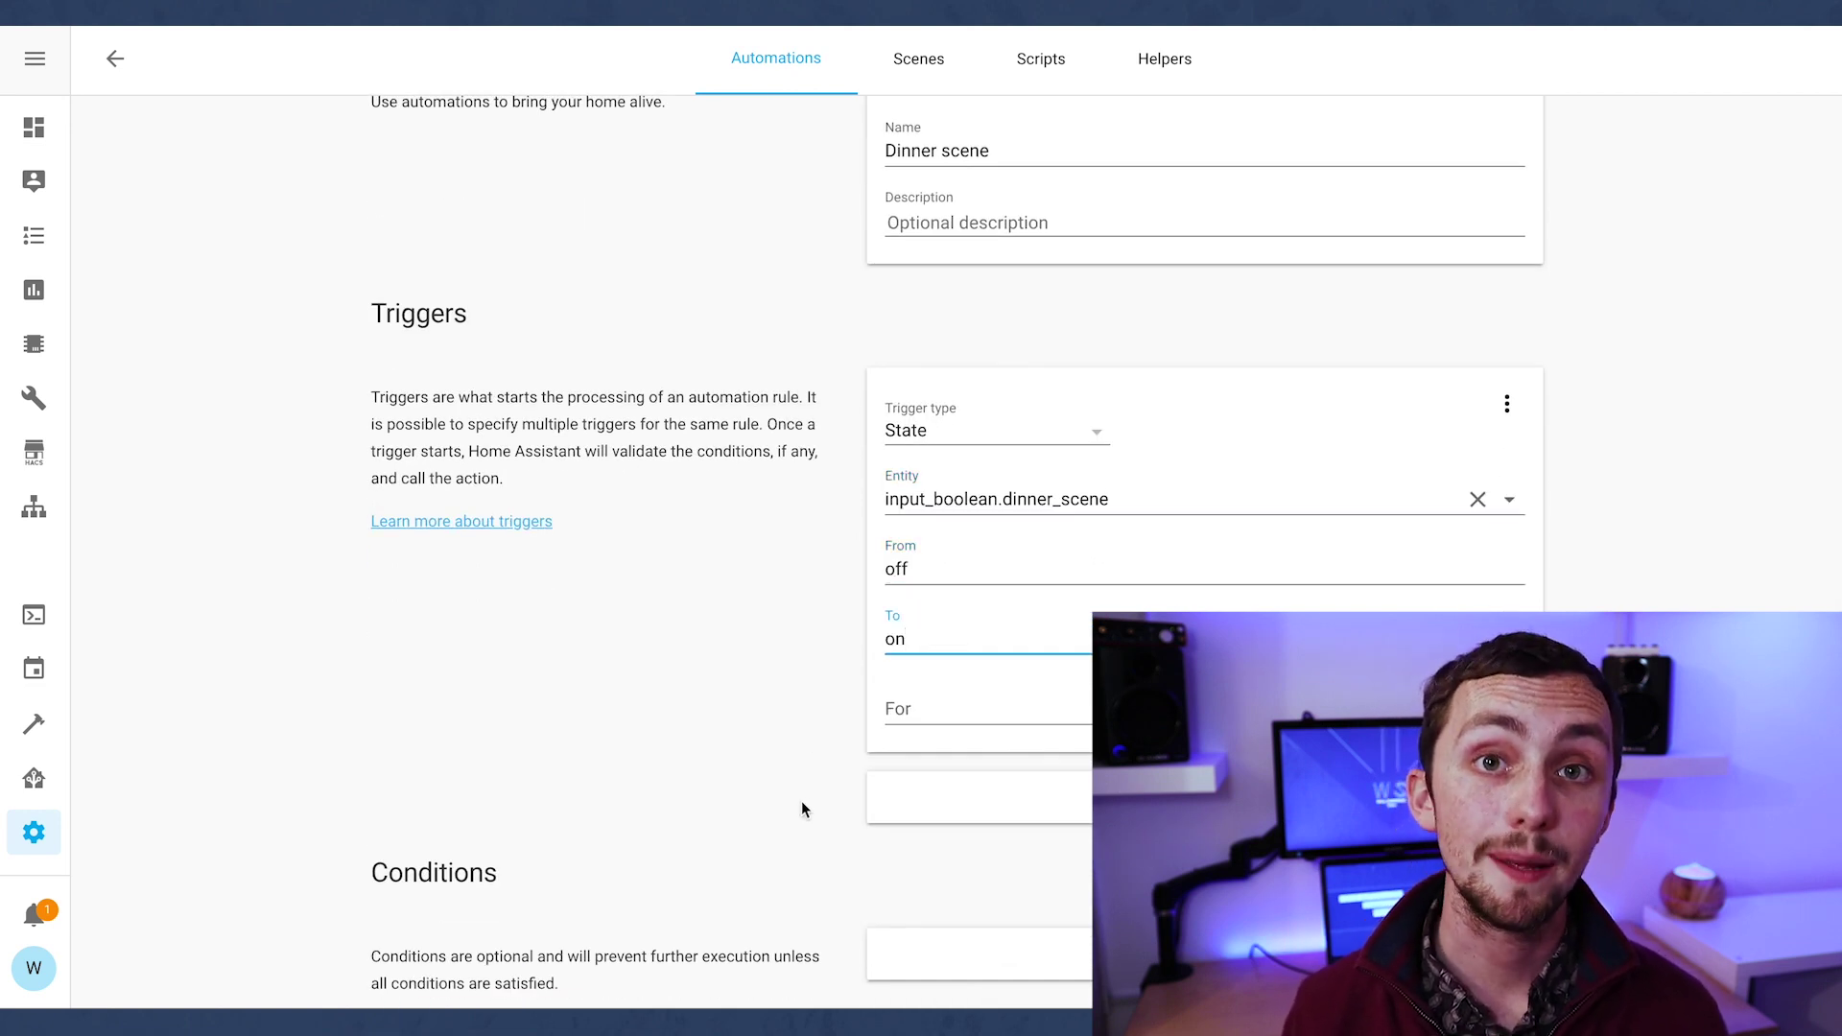
# Step: Set the automation's first action to call the light.turn_on service for light.dining_left_orb
pyautogui.scroll(-5, 804, 796)
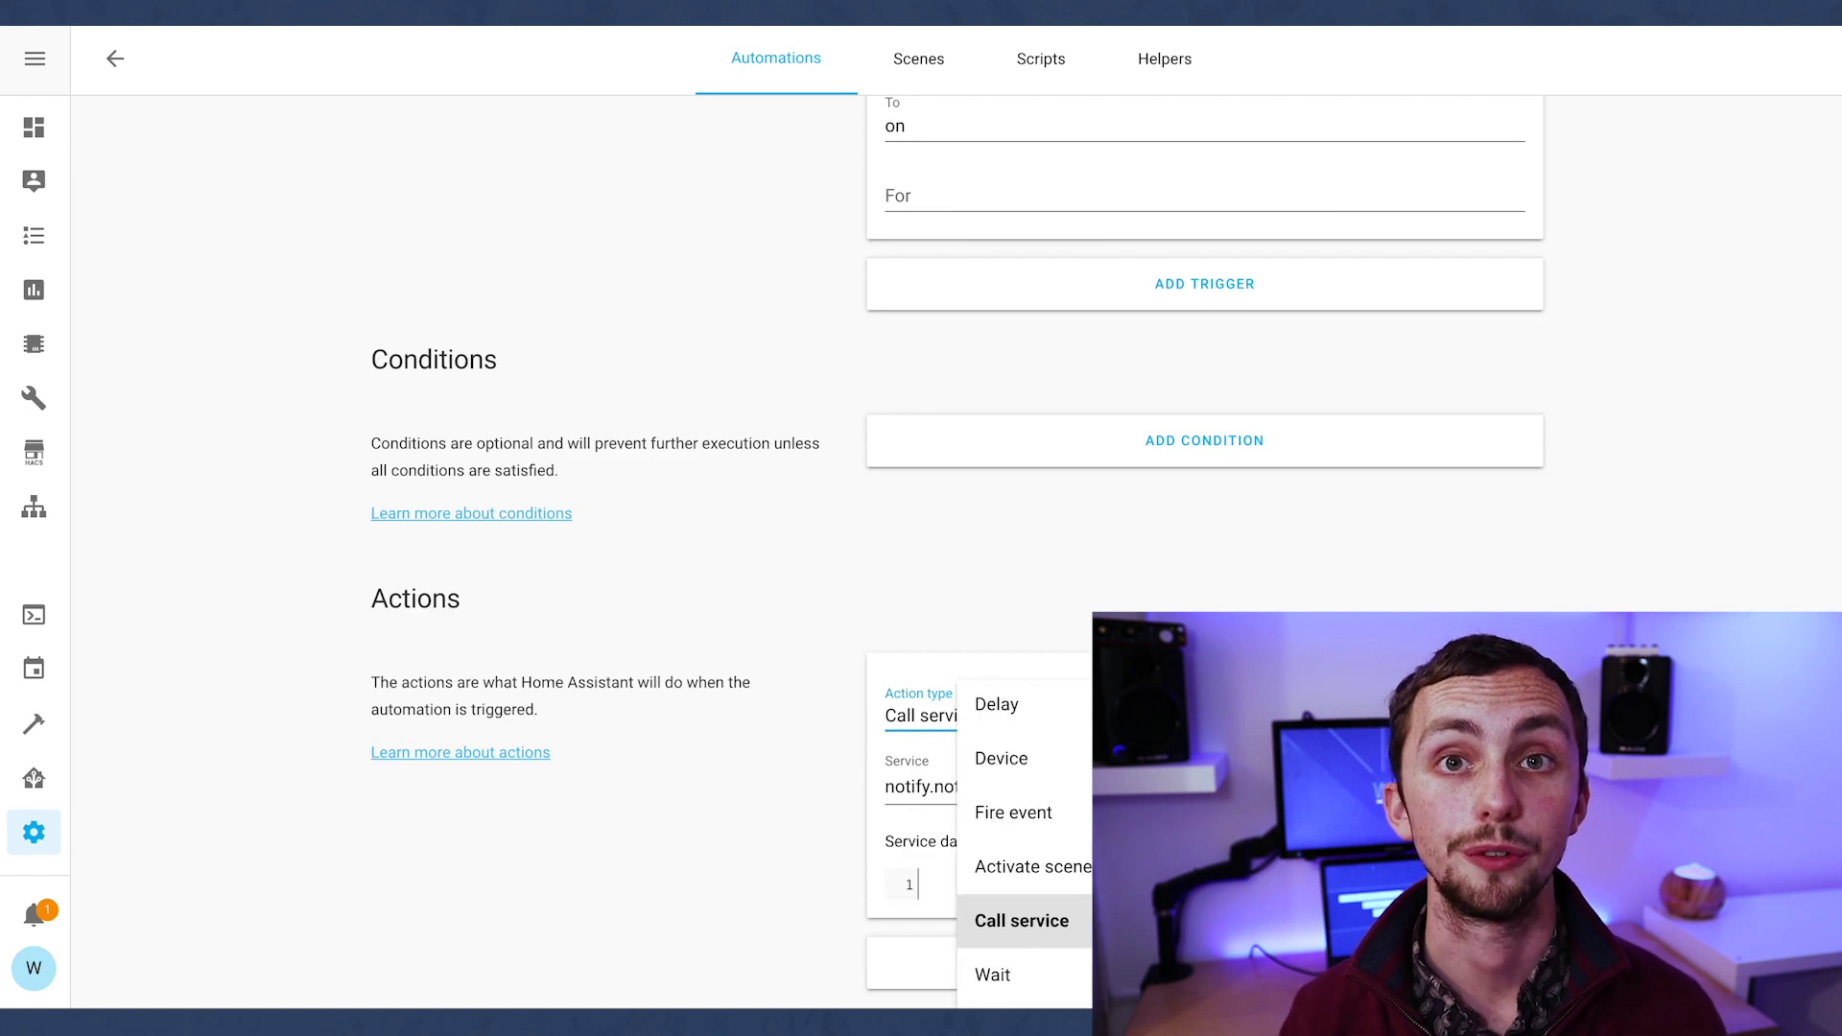
pyautogui.click(1007, 794)
pyautogui.press('BackSpace')
pyautogui.write('lig')
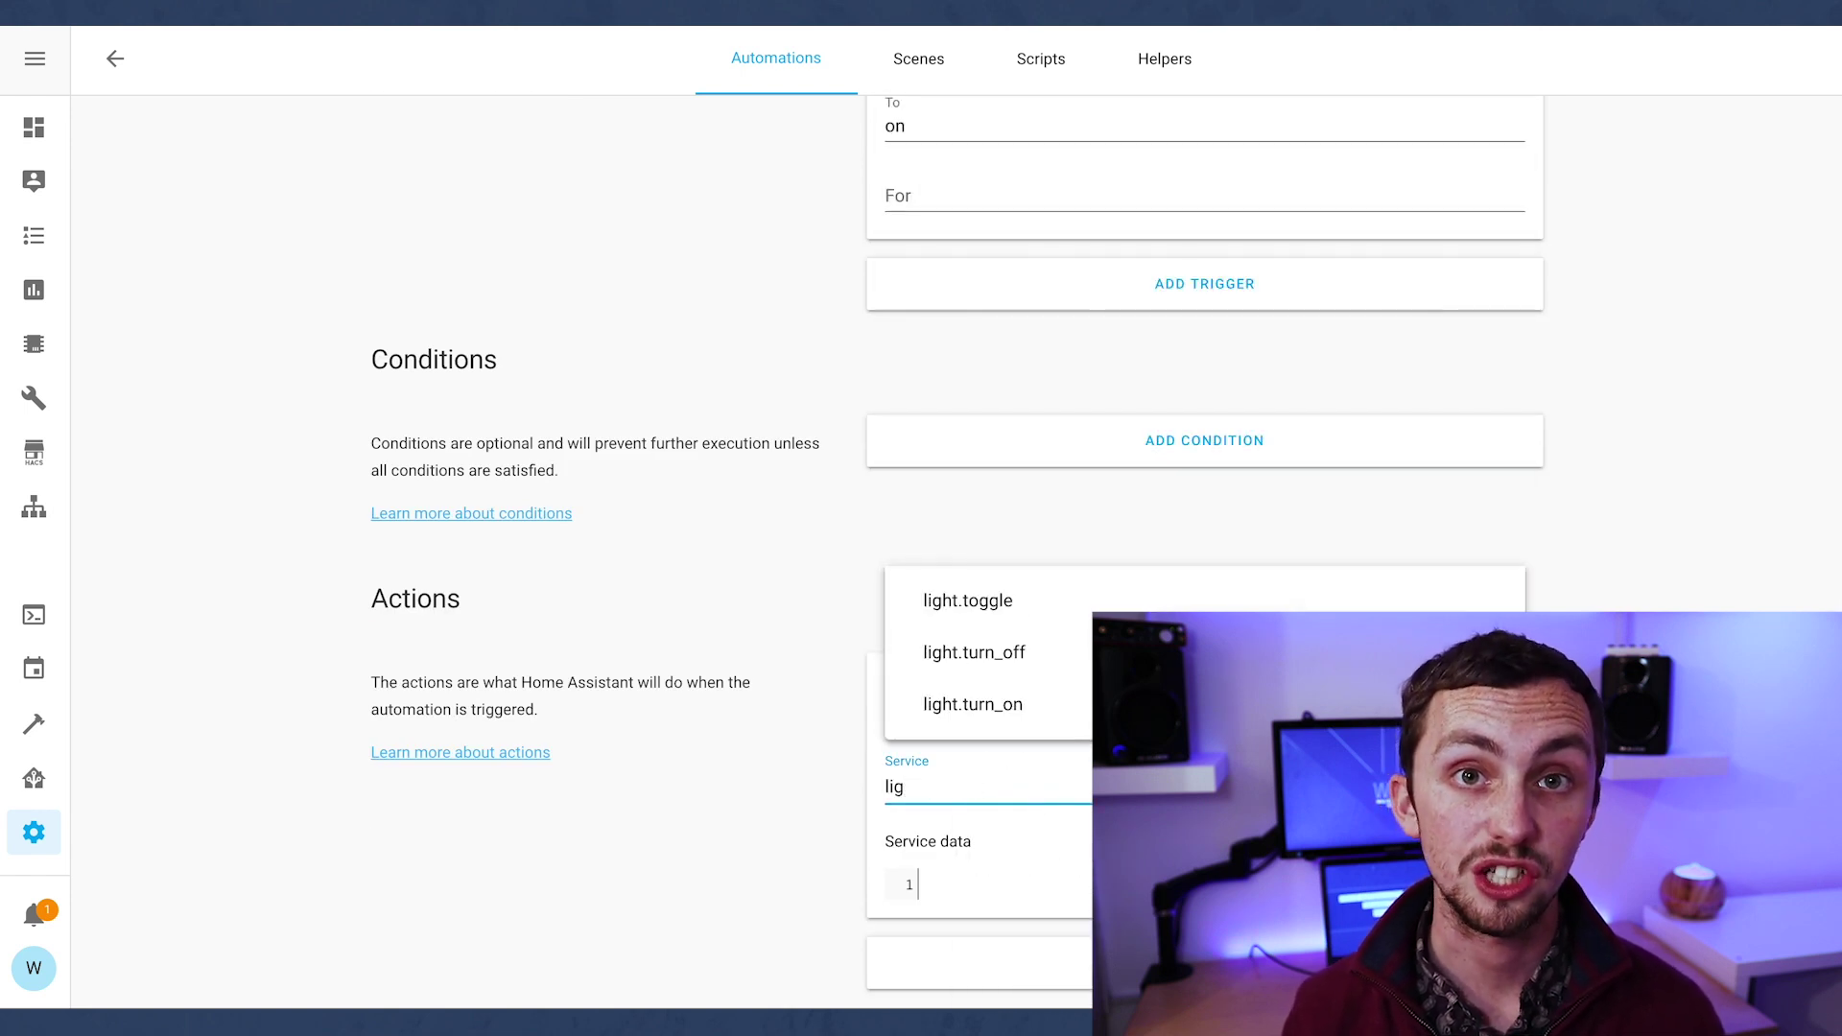
pyautogui.press('Return')
pyautogui.scroll(-1, 946, 931)
pyautogui.click(1039, 791)
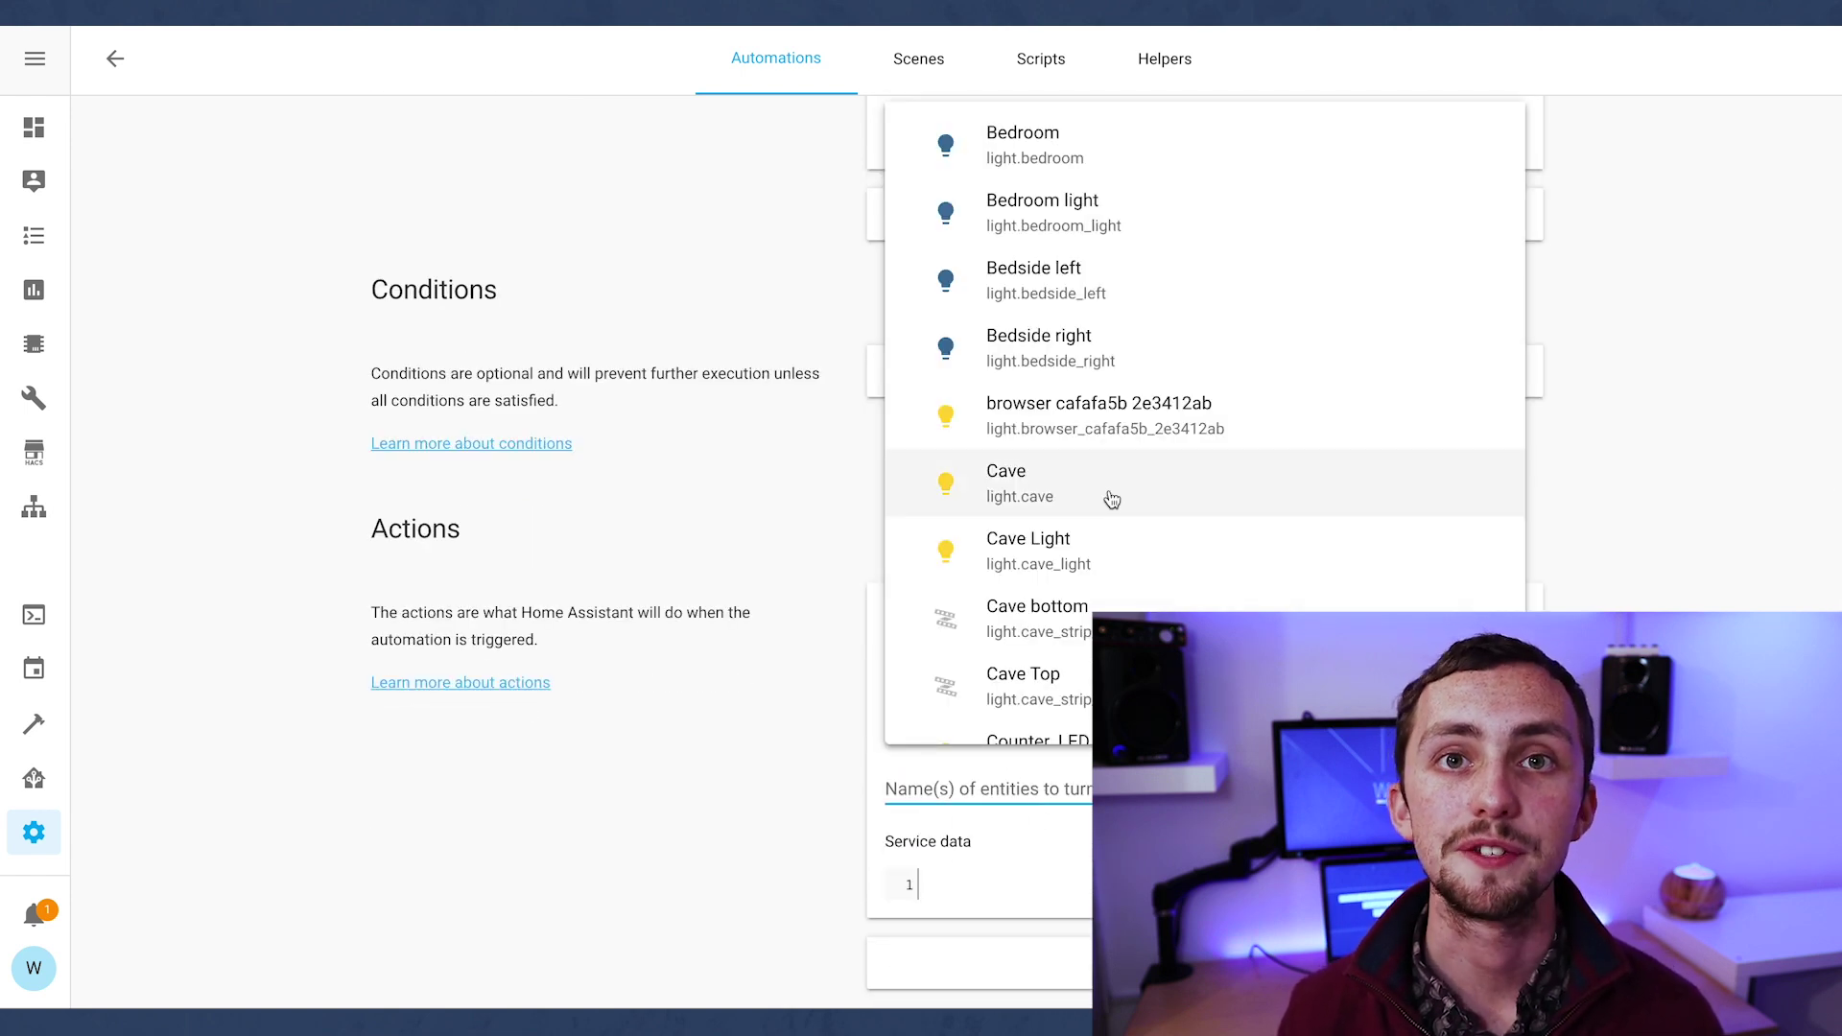
pyautogui.scroll(-9, 1109, 494)
pyautogui.click(1104, 276)
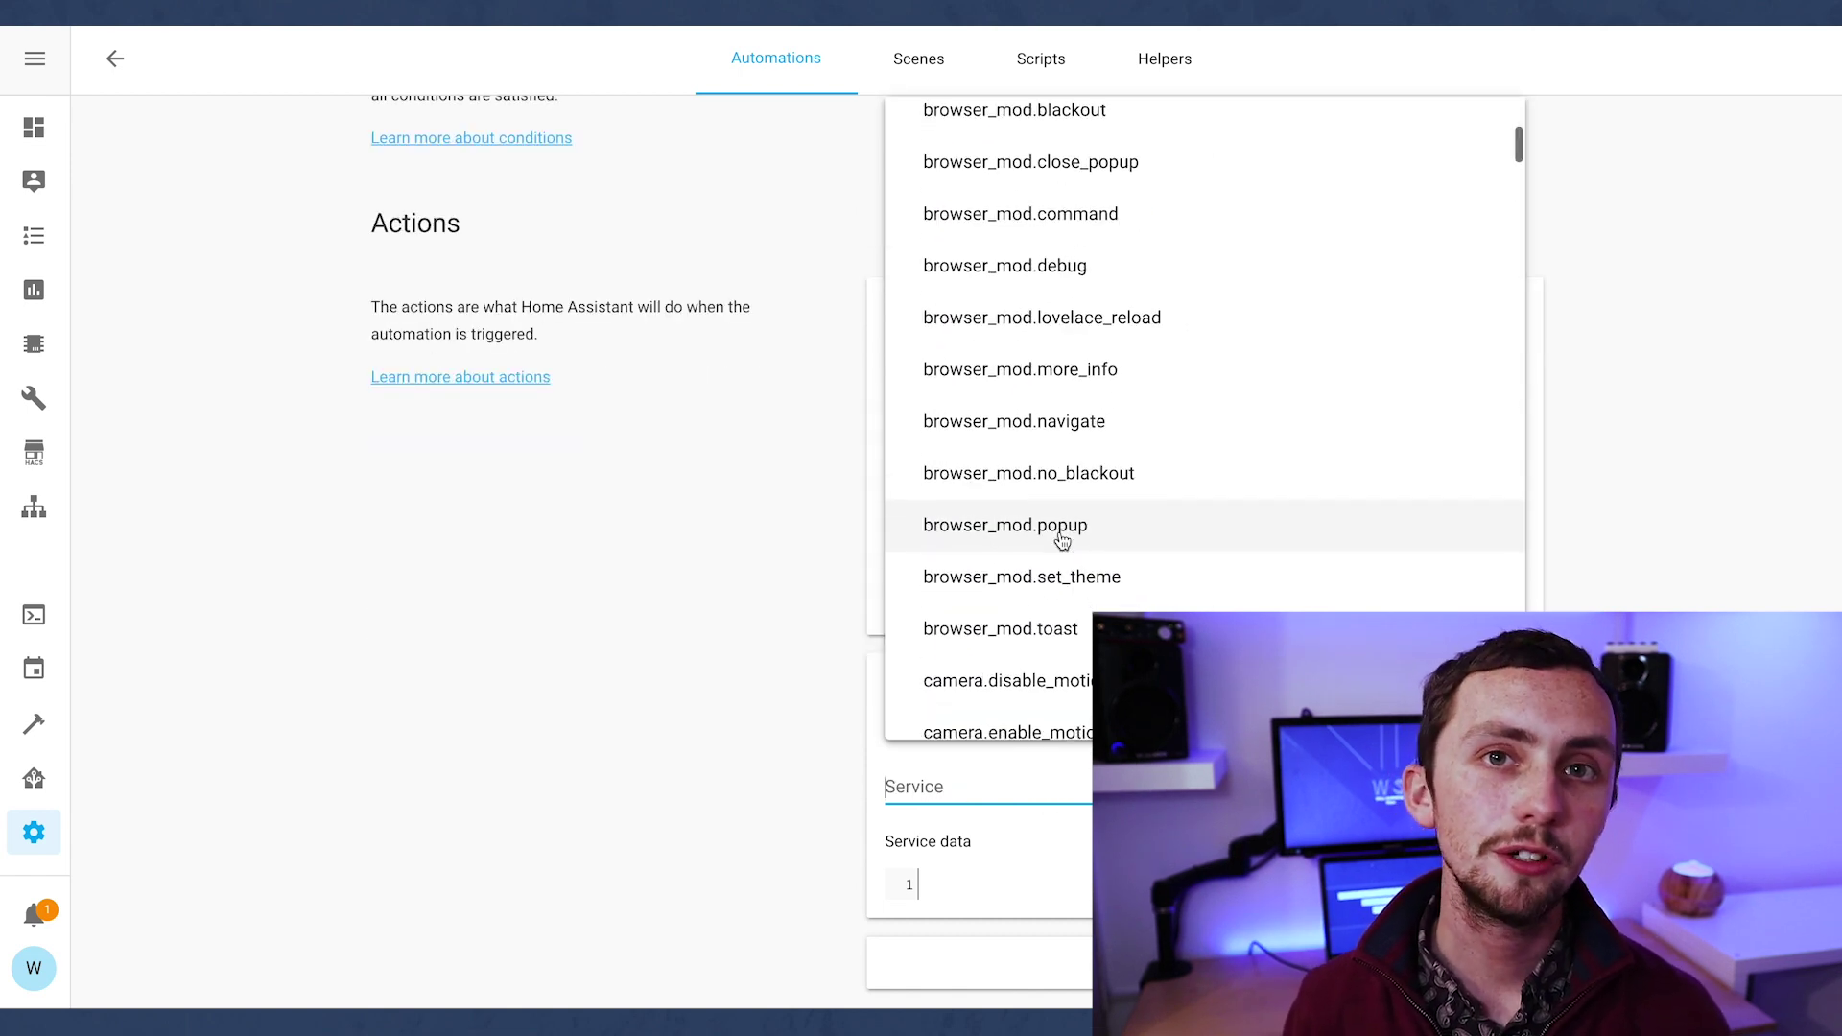
# Step: Set the second action's service to light.turn_on and filter its entity choices by "righ"
pyautogui.write('light.')
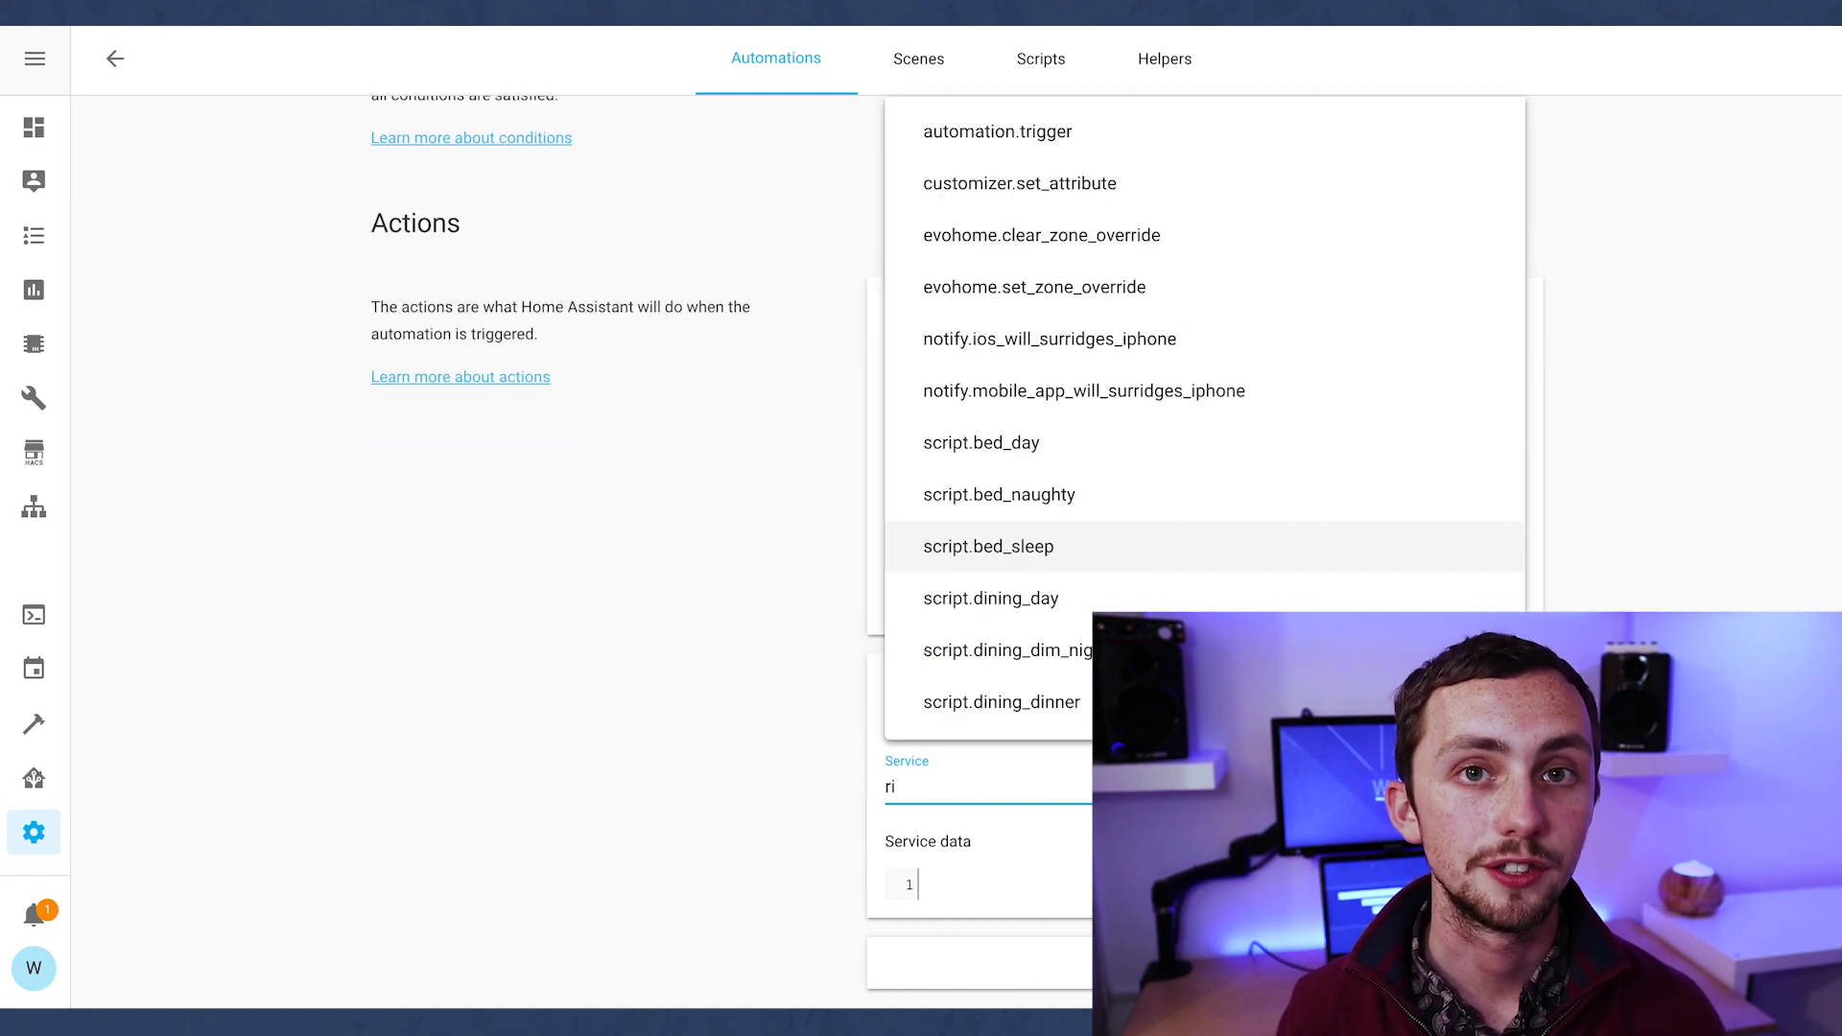
pyautogui.click(1046, 704)
pyautogui.click(1016, 792)
pyautogui.write('righ')
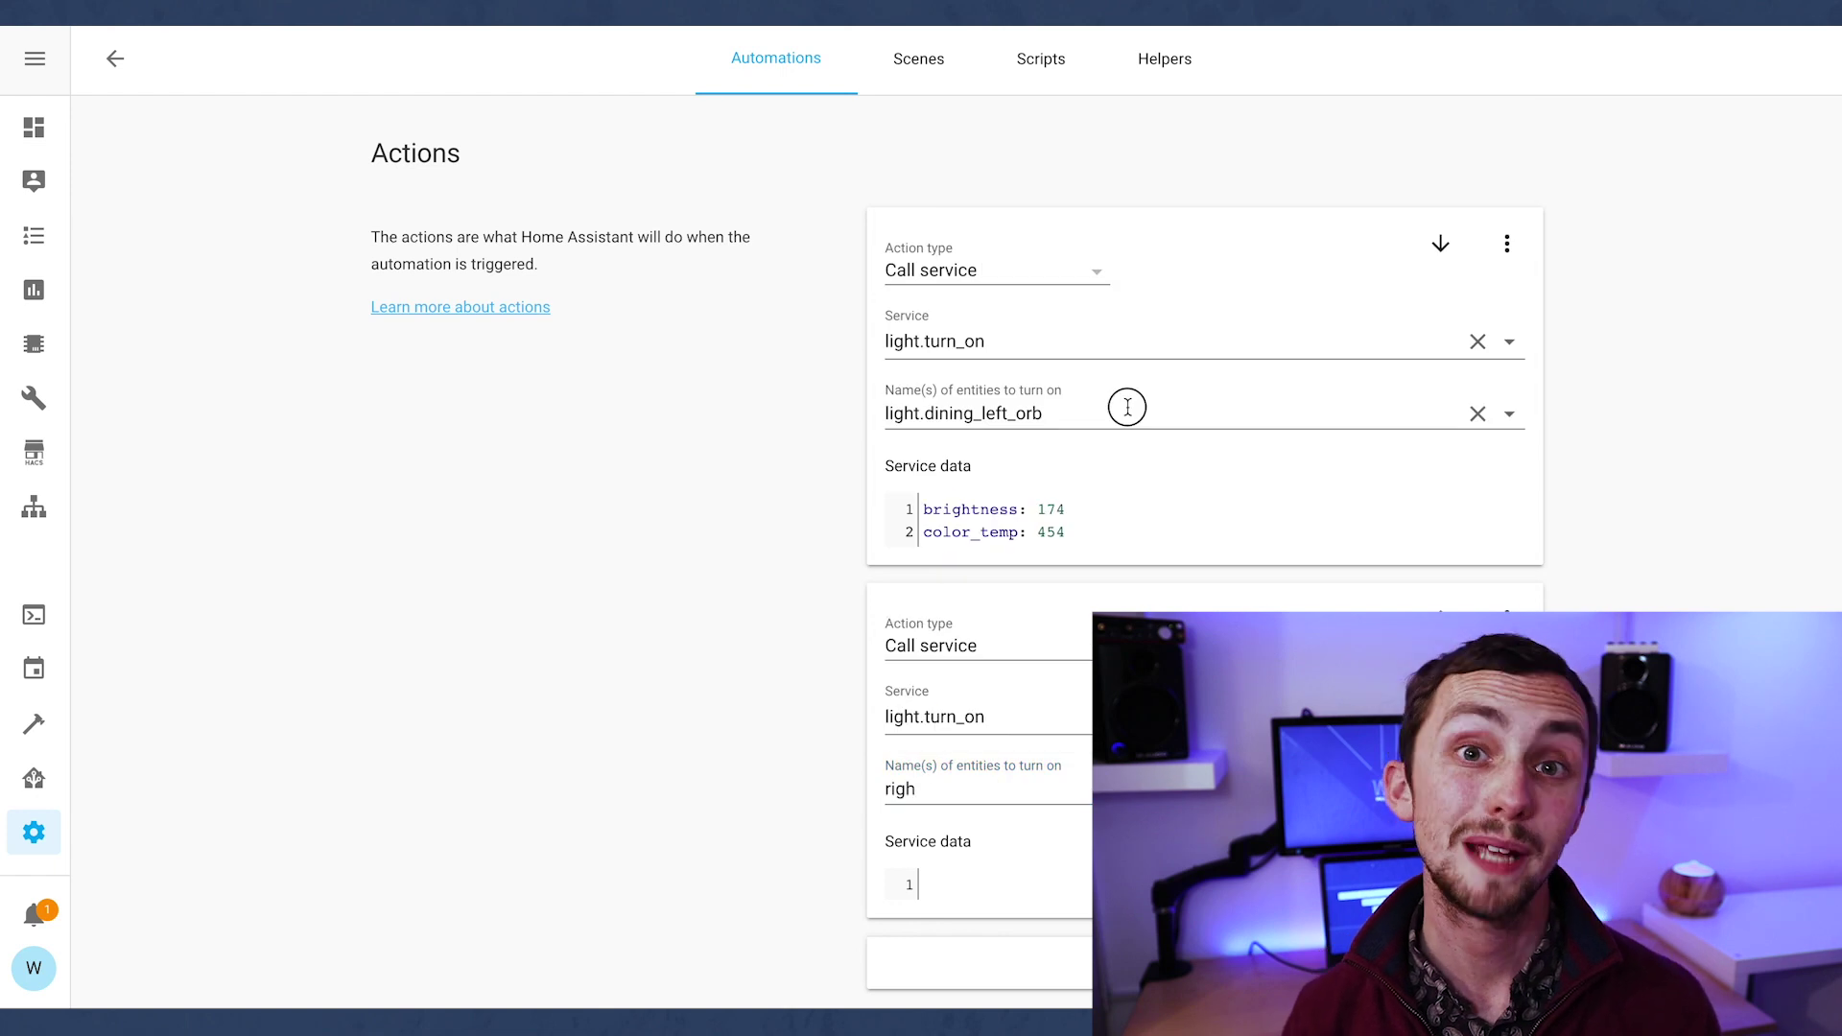
# Step: Try to append a second light to the first action's entity, and restore light.dining_left_orb as its only entity
pyautogui.click(1122, 412)
pyautogui.write(',')
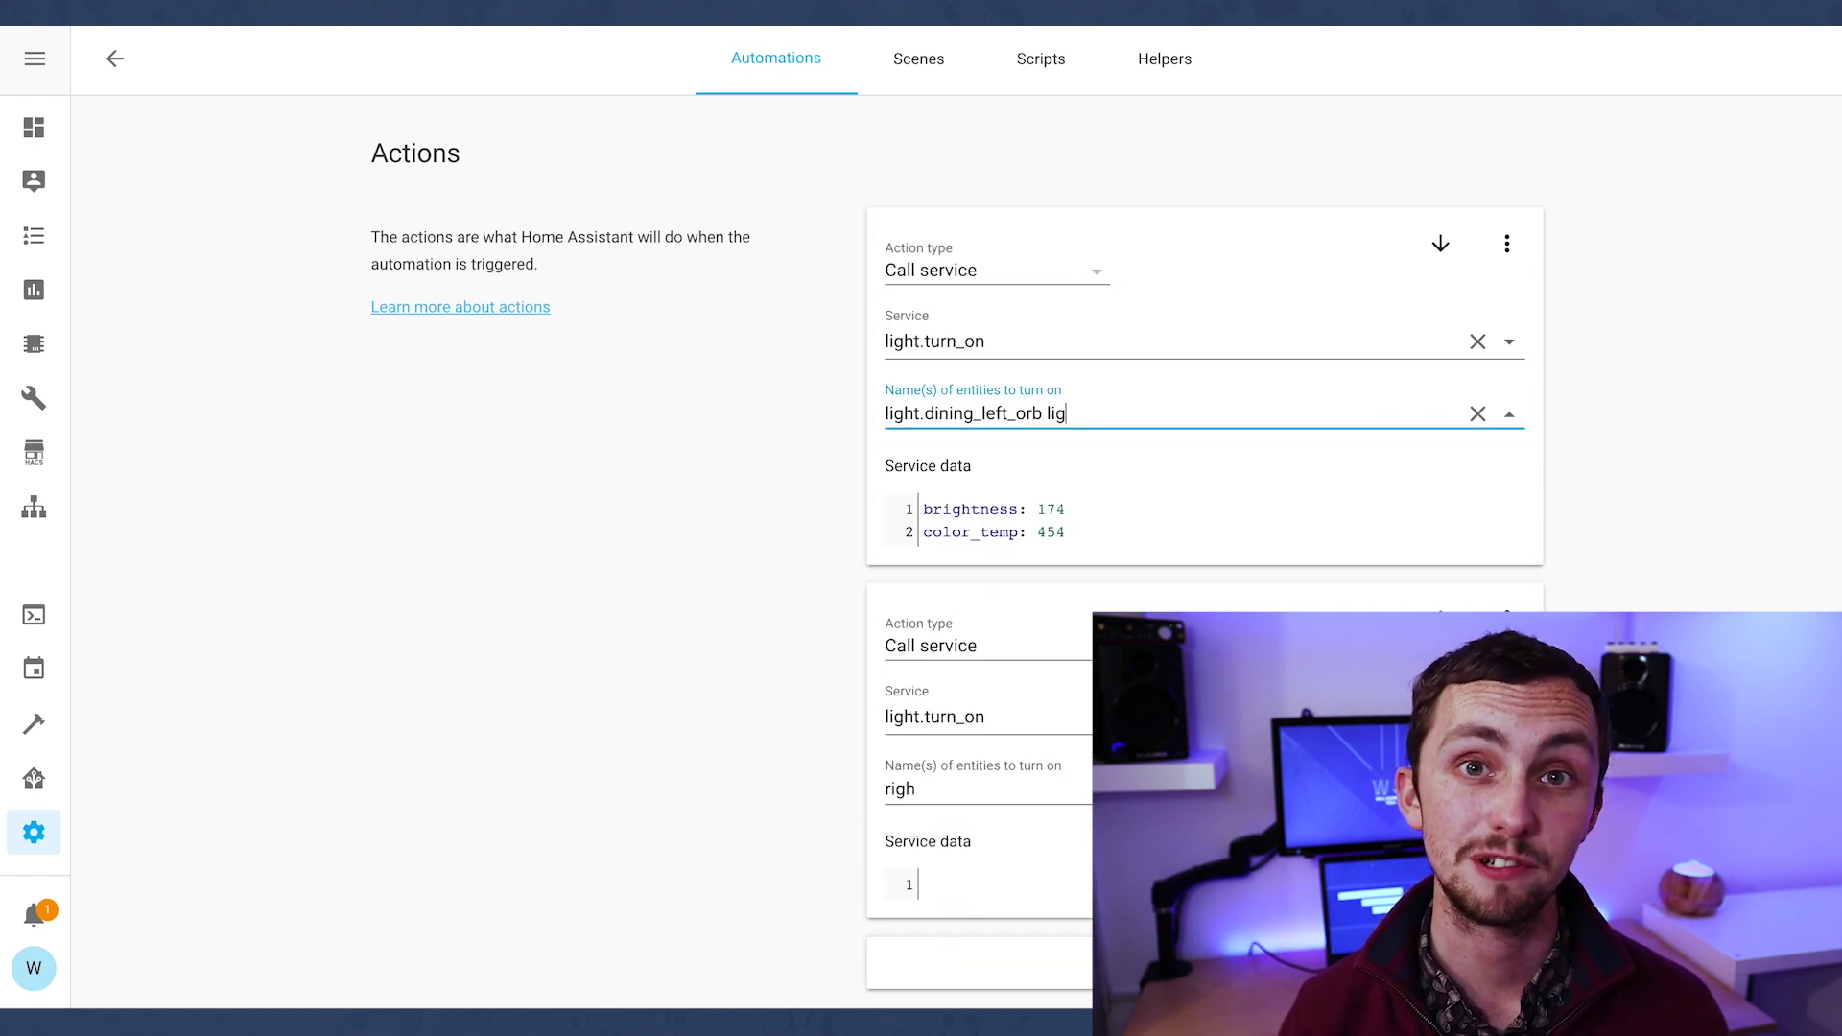
pyautogui.press('BackSpace')
pyautogui.click(1512, 414)
pyautogui.click(1342, 413)
pyautogui.write(',')
pyautogui.press('BackSpace')
pyautogui.press('BackSpace')
pyautogui.write('; l')
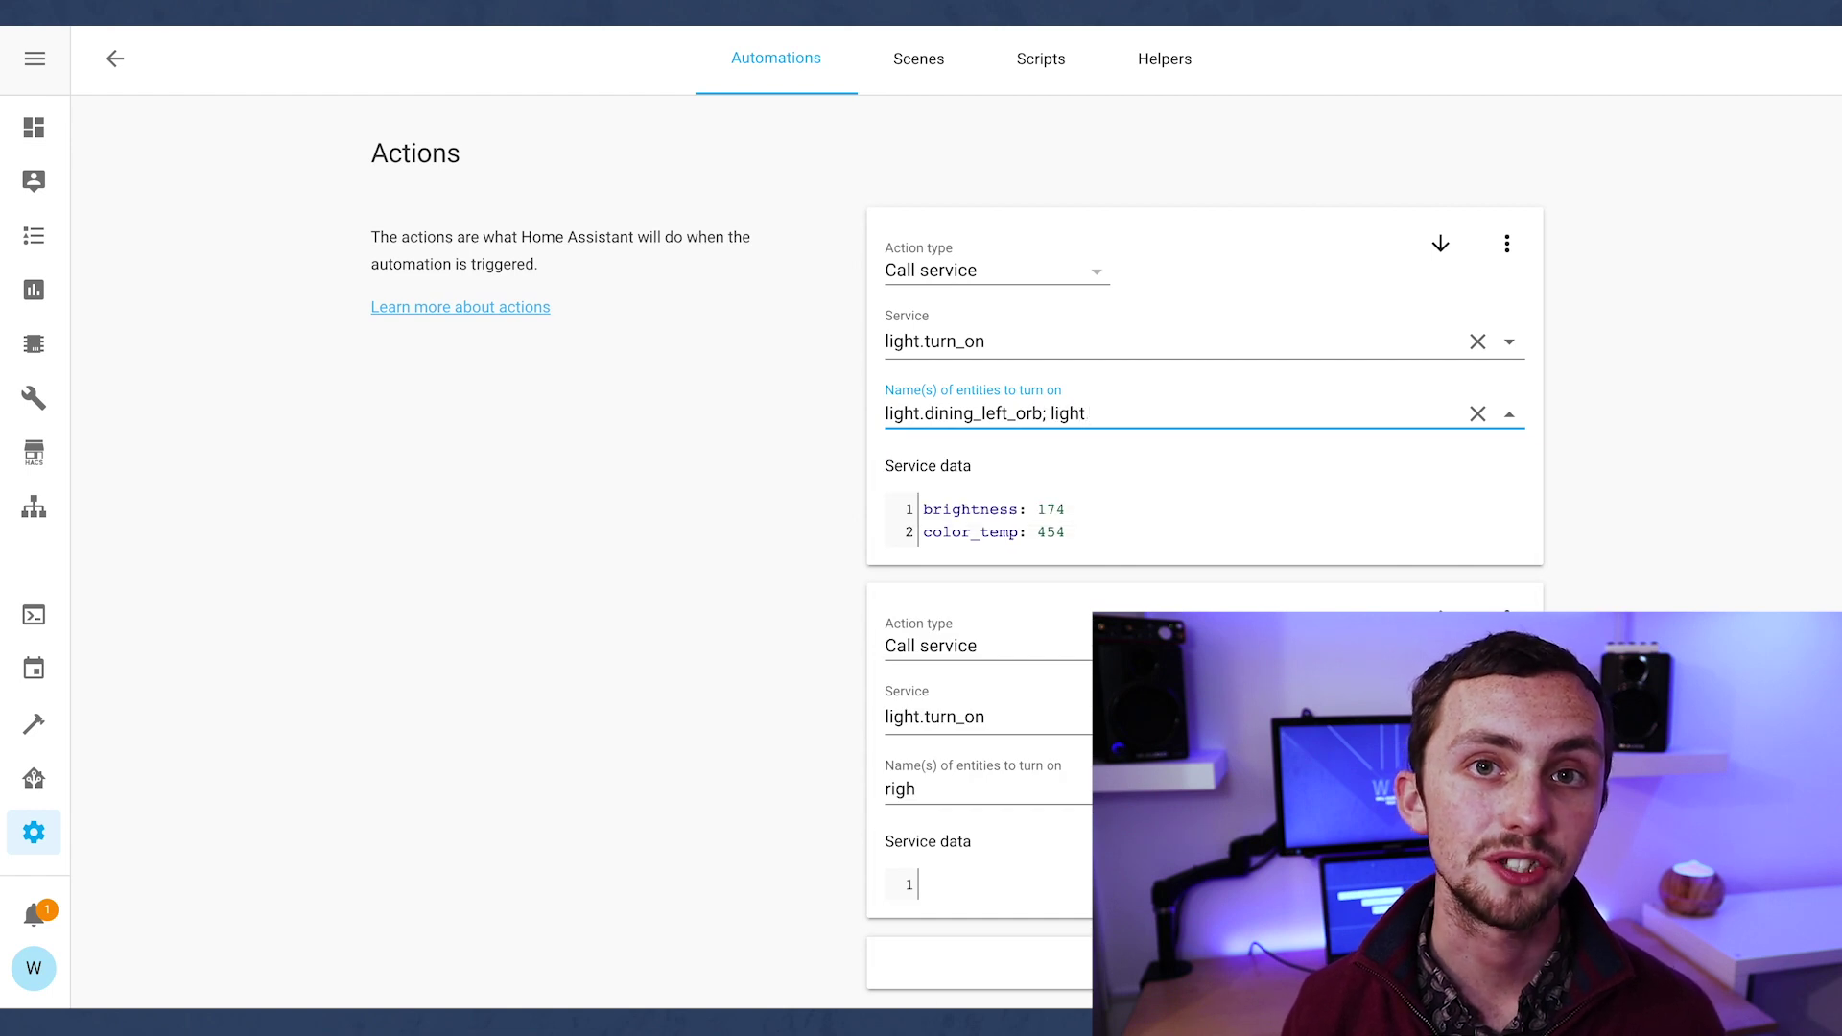
pyautogui.press('BackSpace')
pyautogui.click(1295, 413)
pyautogui.scroll(-3, 1199, 729)
pyautogui.click(1019, 732)
pyautogui.click(1018, 415)
pyautogui.moveTo(1018, 414); pyautogui.dragTo(976, 414)
pyautogui.write('left')
pyautogui.click(1295, 493)
# Step: Set the second action's entity to light.sitting_right_orb and copy the first action's service data, brightness 174 and color_temp 454, into it
pyautogui.doubleClick(1002, 788)
pyautogui.write('right')
pyautogui.click(988, 702)
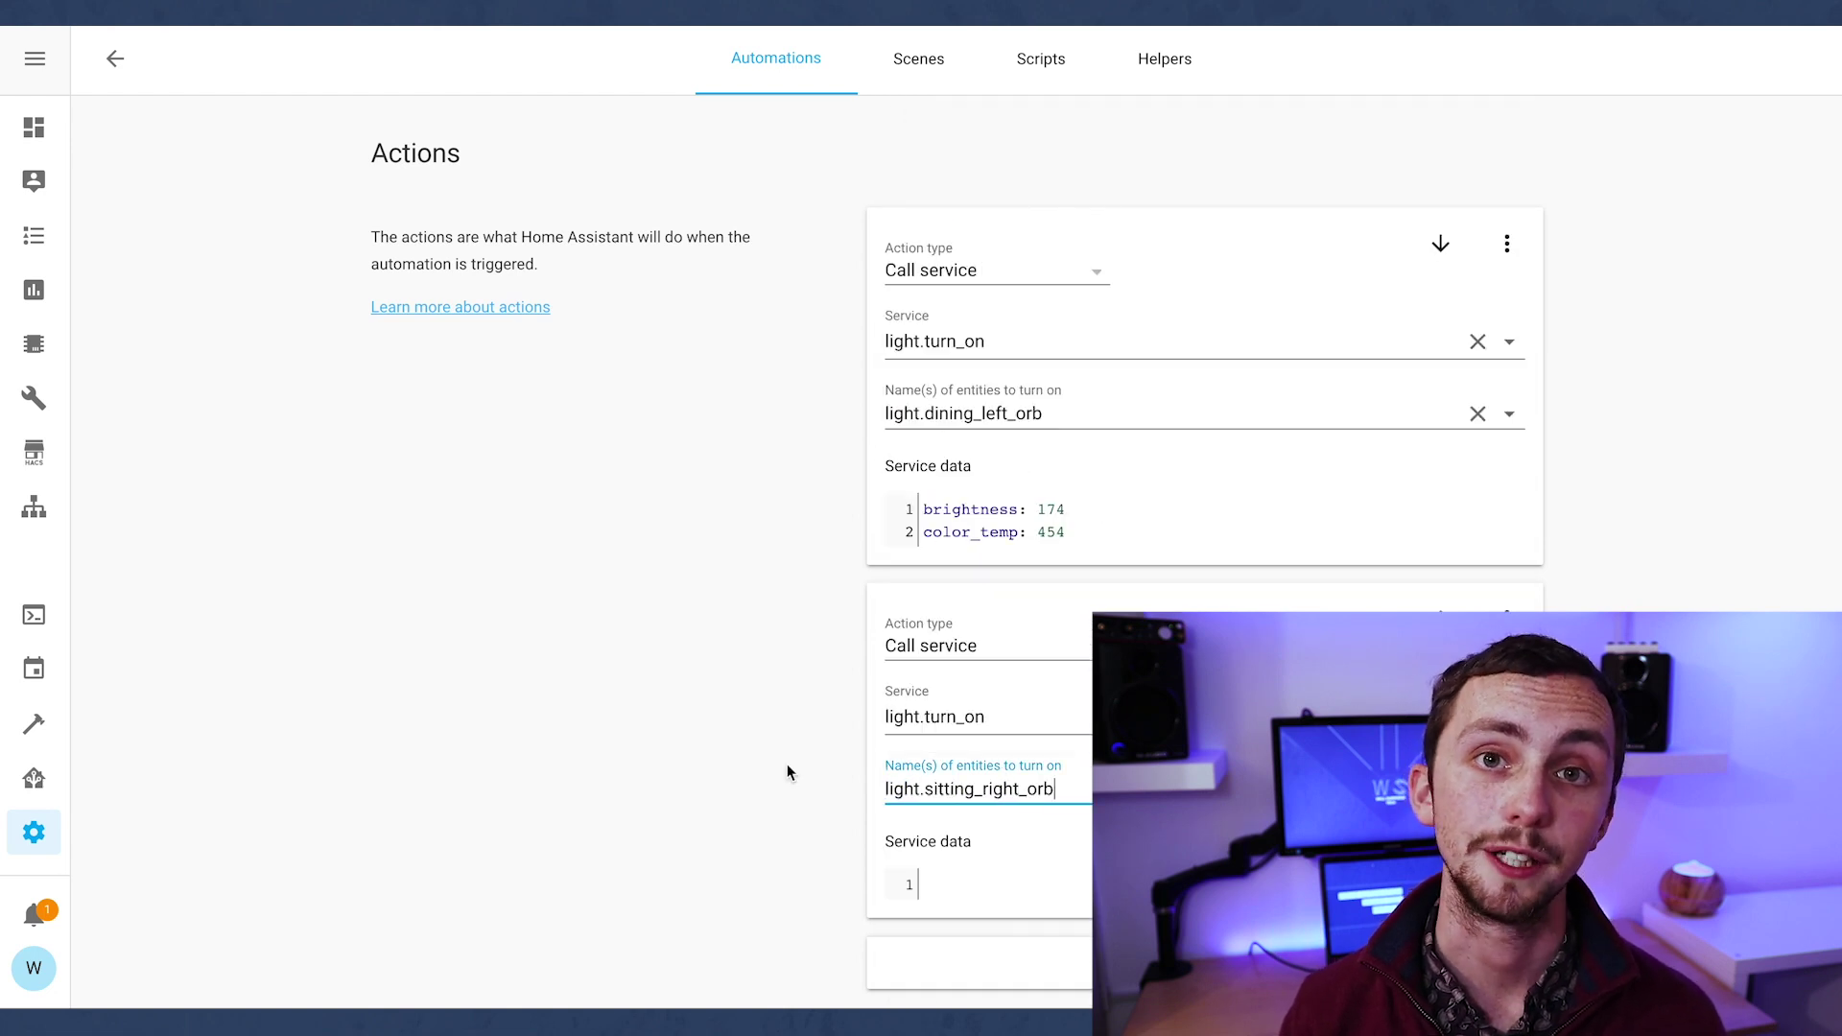
pyautogui.moveTo(1085, 534); pyautogui.dragTo(903, 509)
pyautogui.click(983, 876)
pyautogui.write('brightness: 174 color_temp: 454')
# Step: Add a third action that calls the light.turn_on service for light.dining_room_light
pyautogui.click(994, 974)
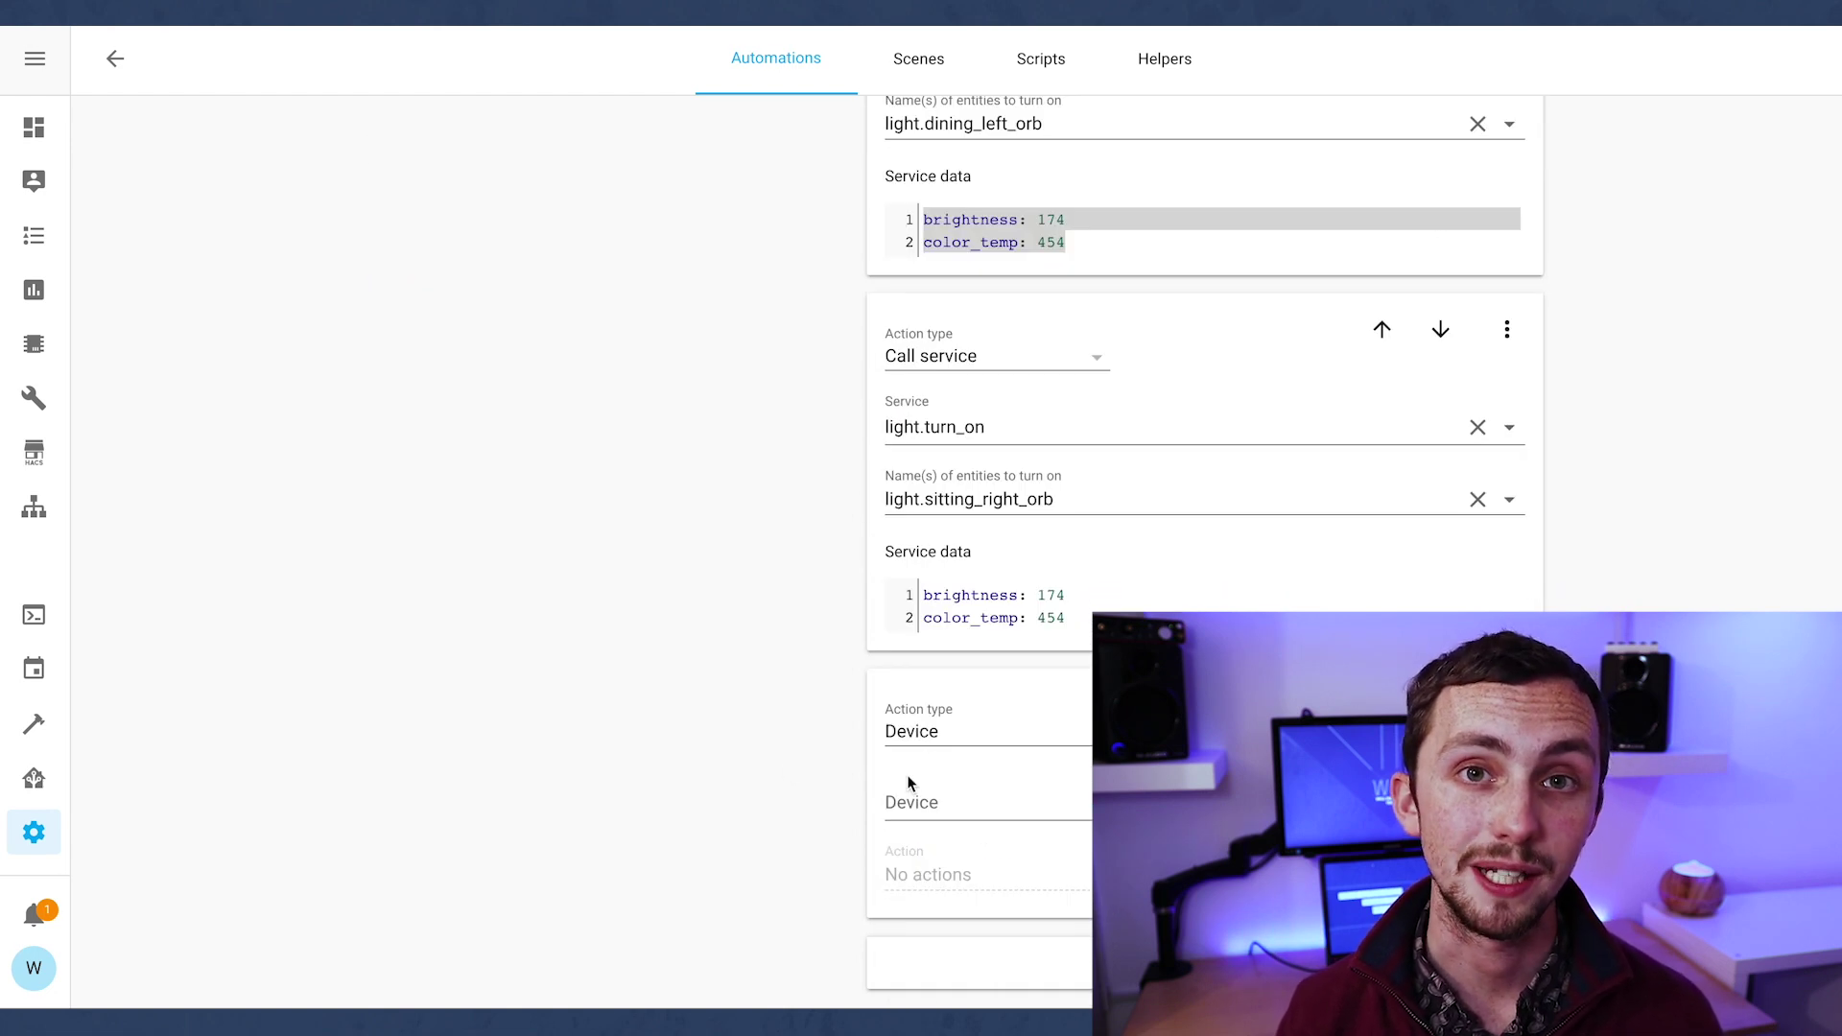
pyautogui.scroll(-1, 1016, 903)
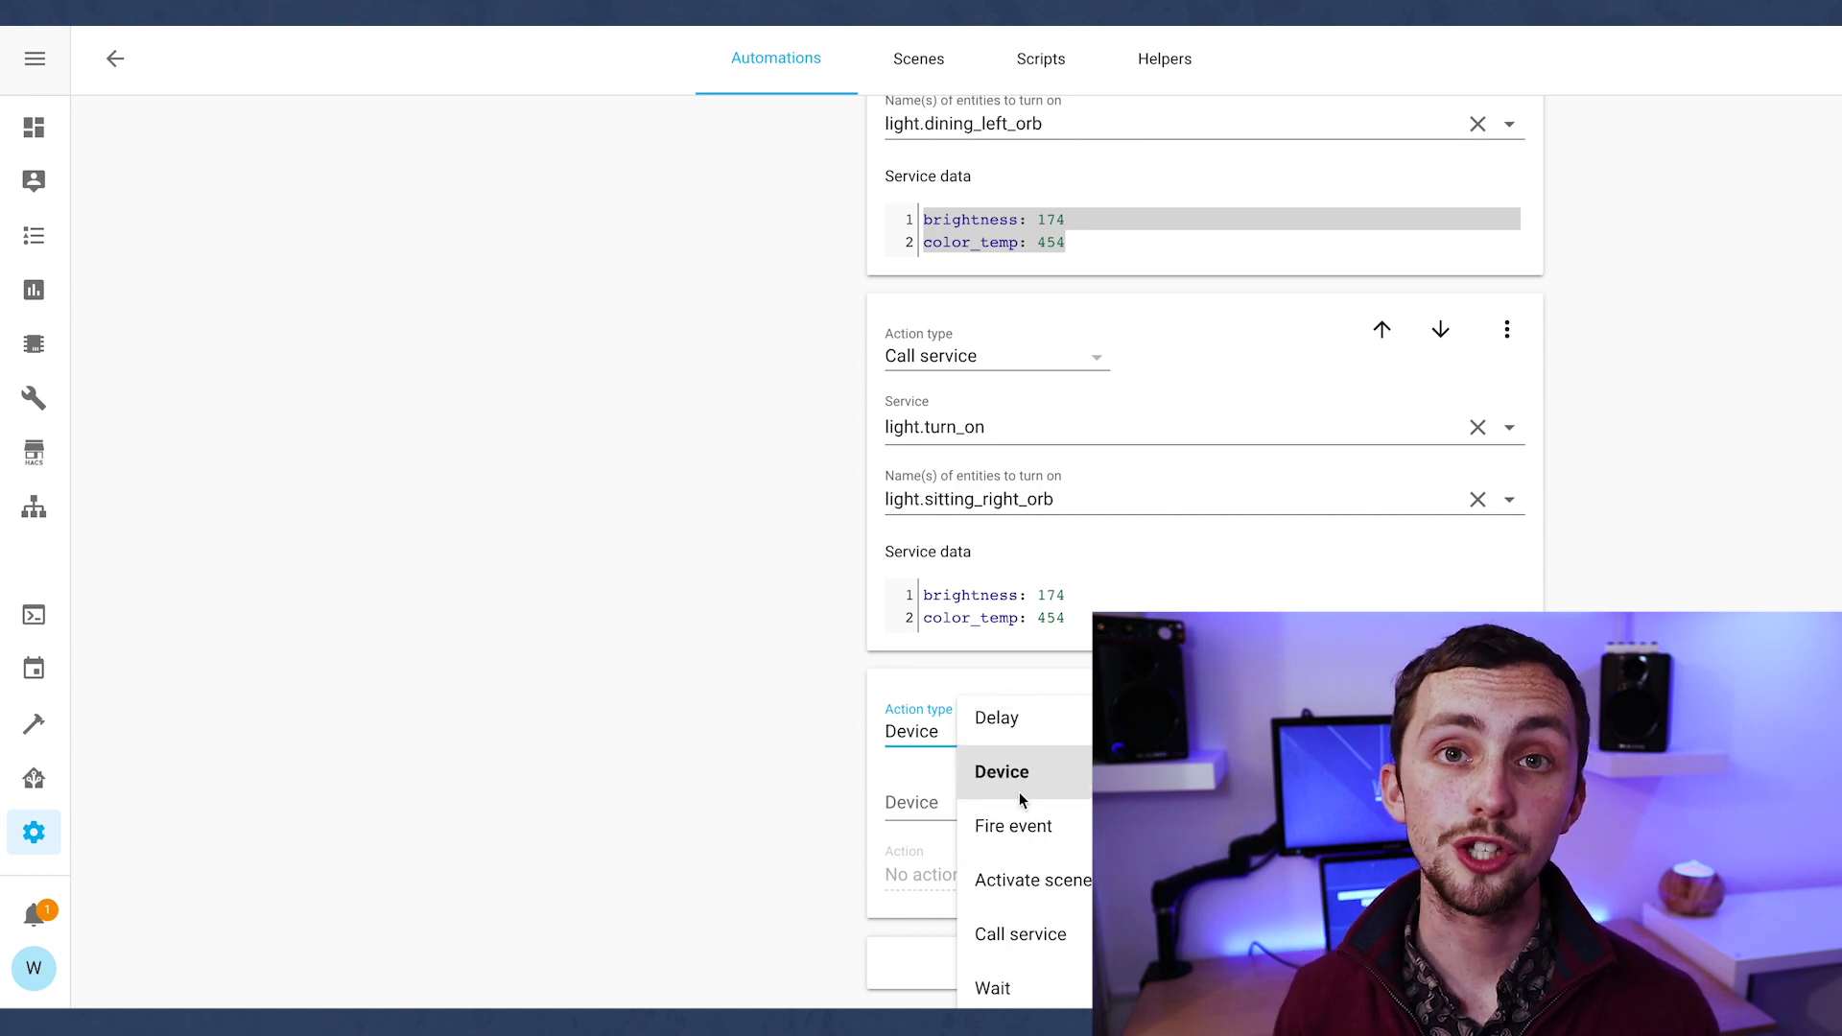
pyautogui.click(1034, 926)
pyautogui.tripleClick(990, 428)
pyautogui.hotkey('ctrl', 'c')
pyautogui.click(951, 805)
pyautogui.hotkey('ctrl', 'v')
pyautogui.click(1004, 851)
pyautogui.click(987, 871)
pyautogui.write('lught.dining_room_light')
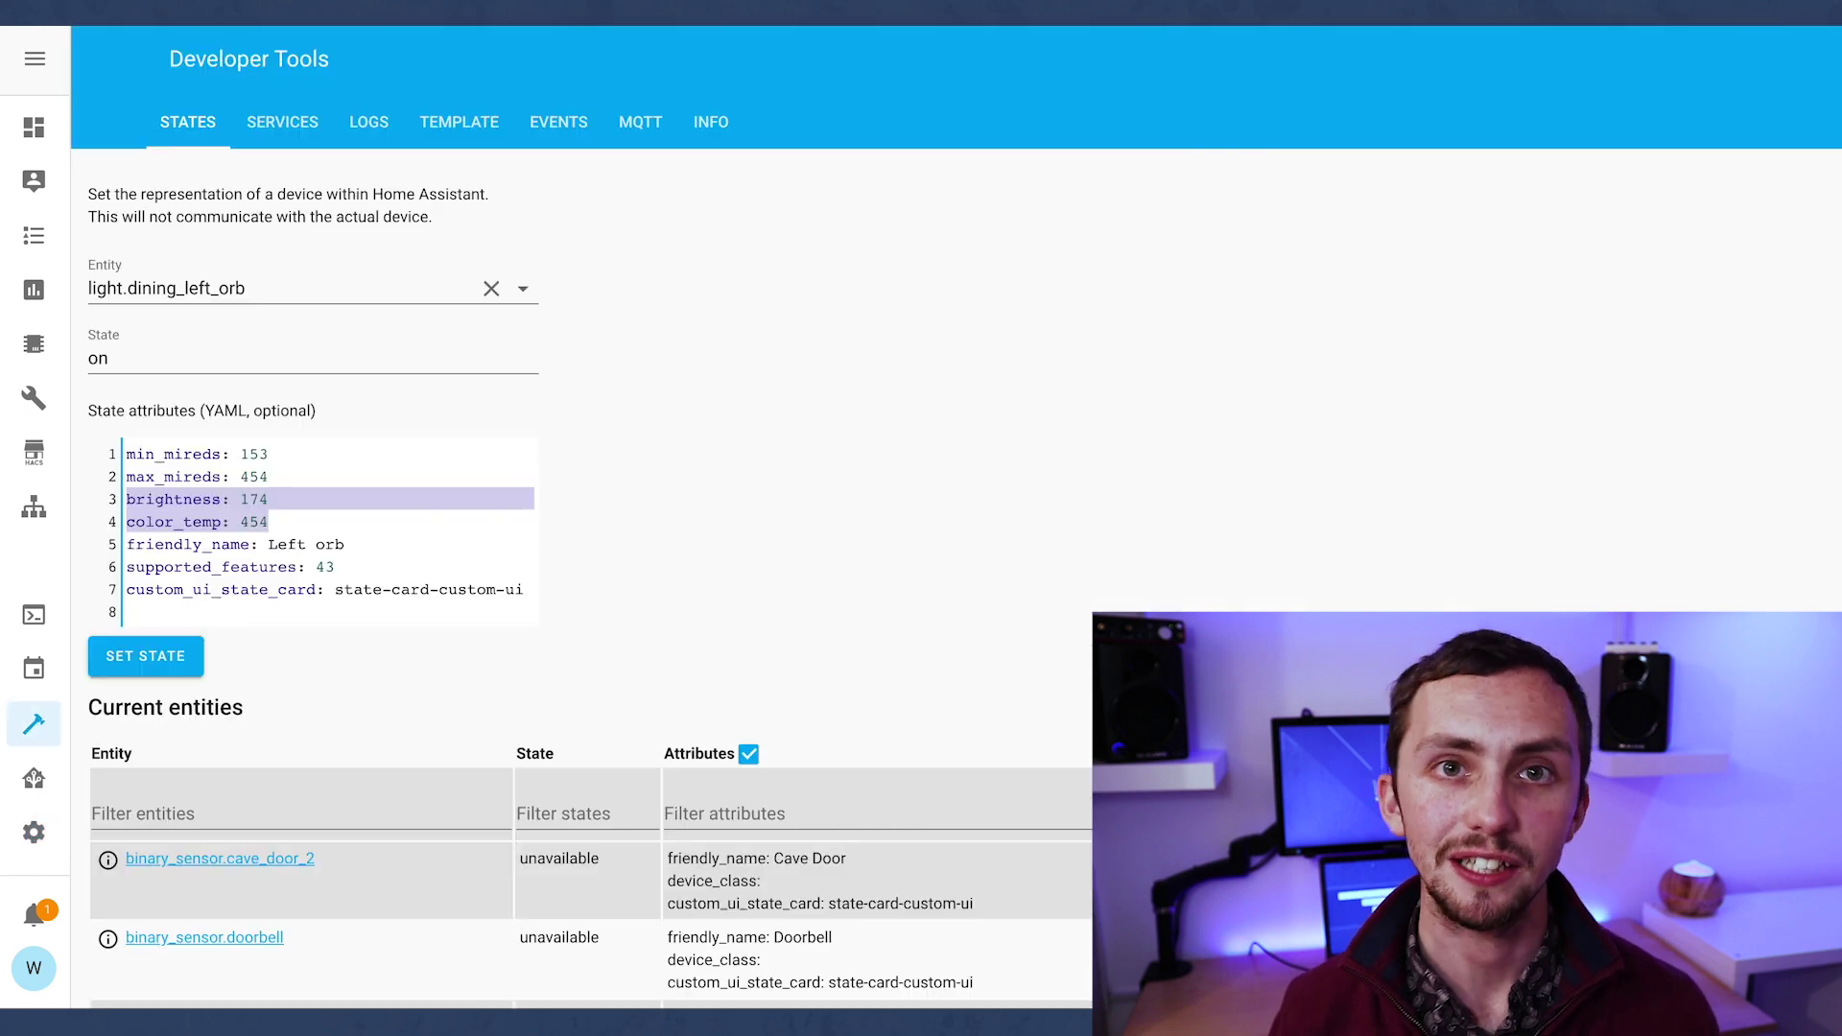
# Step: Look up the state attributes of light.dining_room_light in the Developer Tools states
pyautogui.click(259, 283)
pyautogui.press('BackSpace')
pyautogui.press('BackSpace')
pyautogui.press('BackSpace')
pyautogui.press('BackSpace')
pyautogui.press('BackSpace')
pyautogui.press('BackSpace')
pyautogui.press('BackSpace')
pyautogui.press('BackSpace')
pyautogui.press('BackSpace')
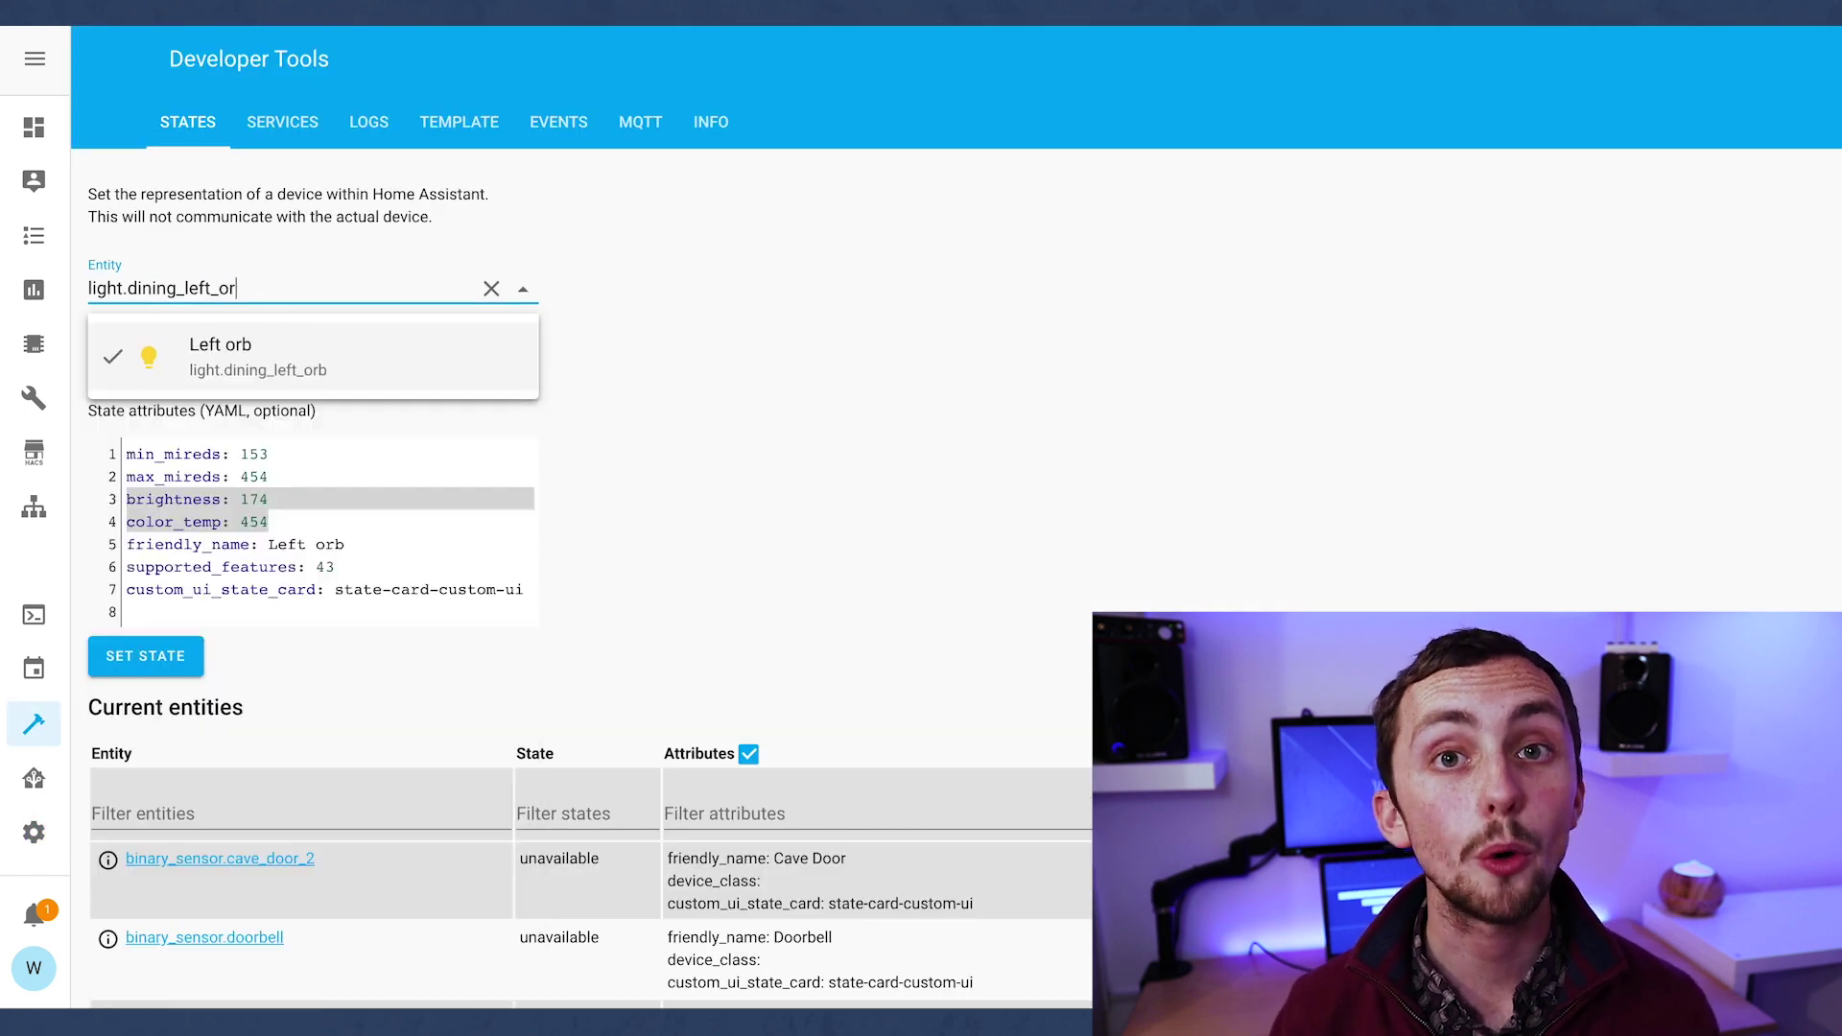
pyautogui.click(269, 563)
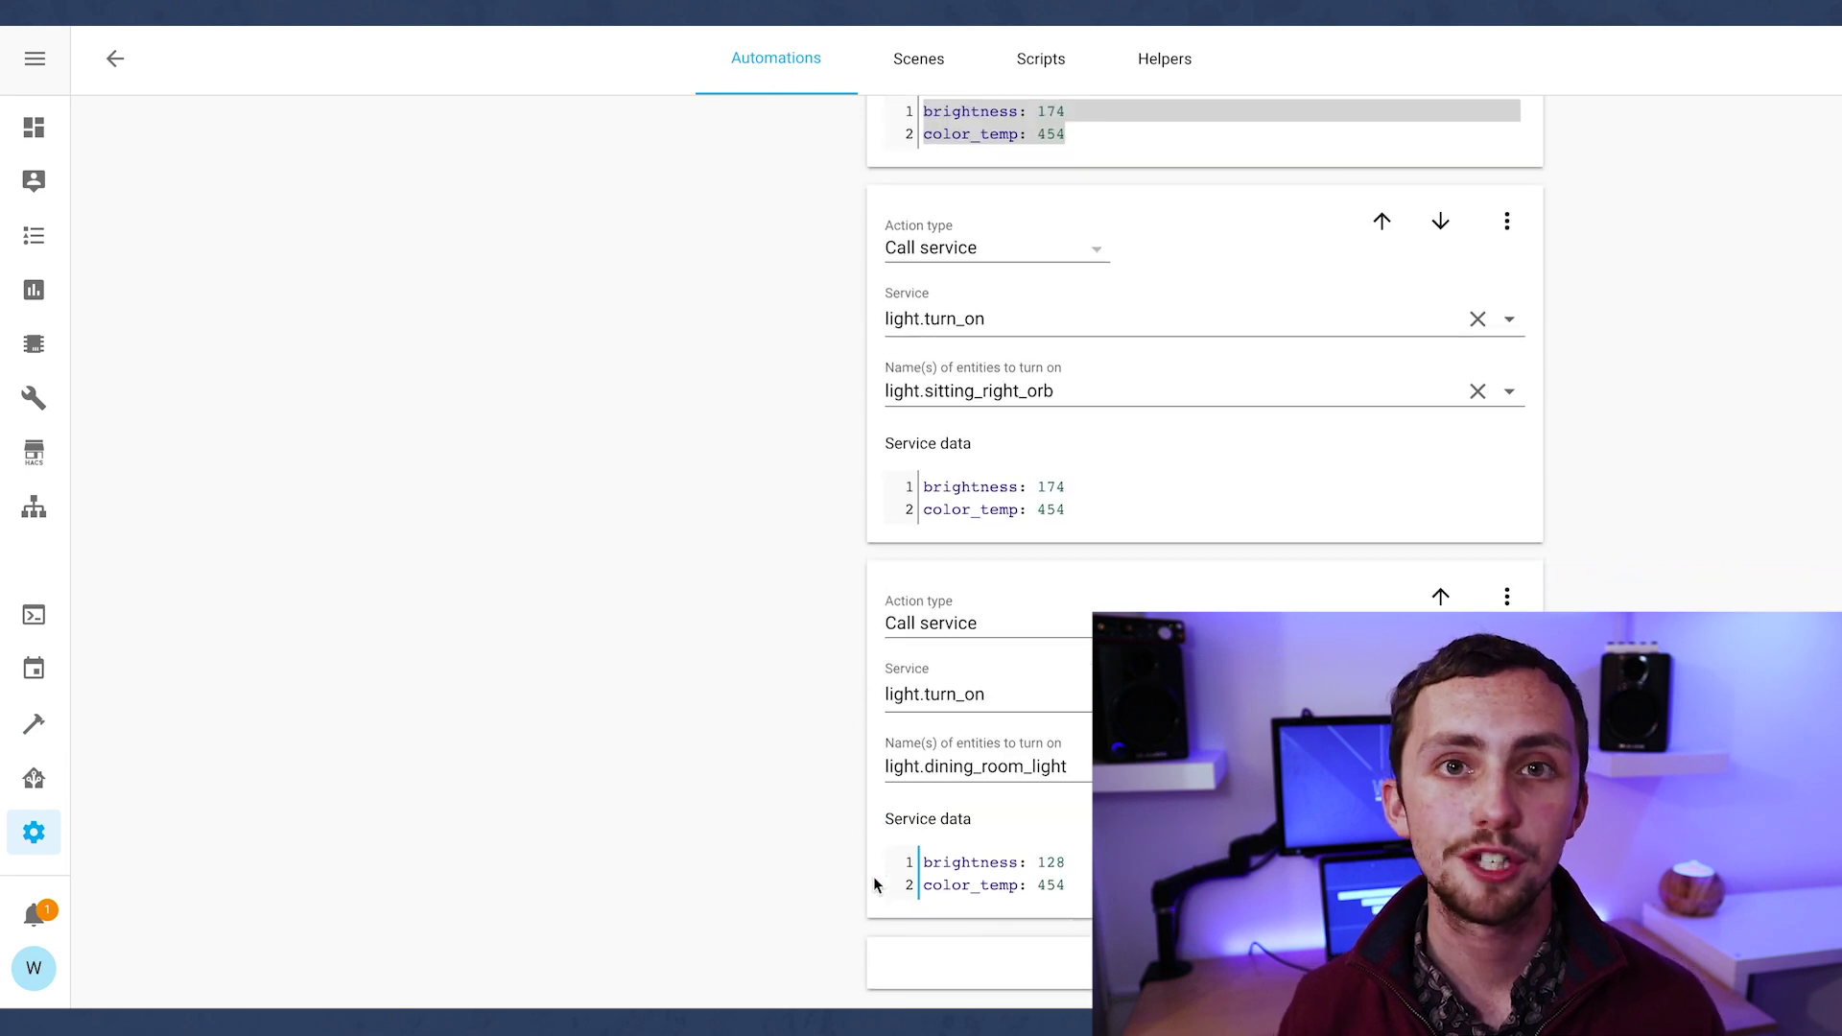
# Step: Add a fourth action that calls the light.turn_on service for light.left_kallax_led
pyautogui.click(1081, 966)
pyautogui.scroll(-2, 1081, 966)
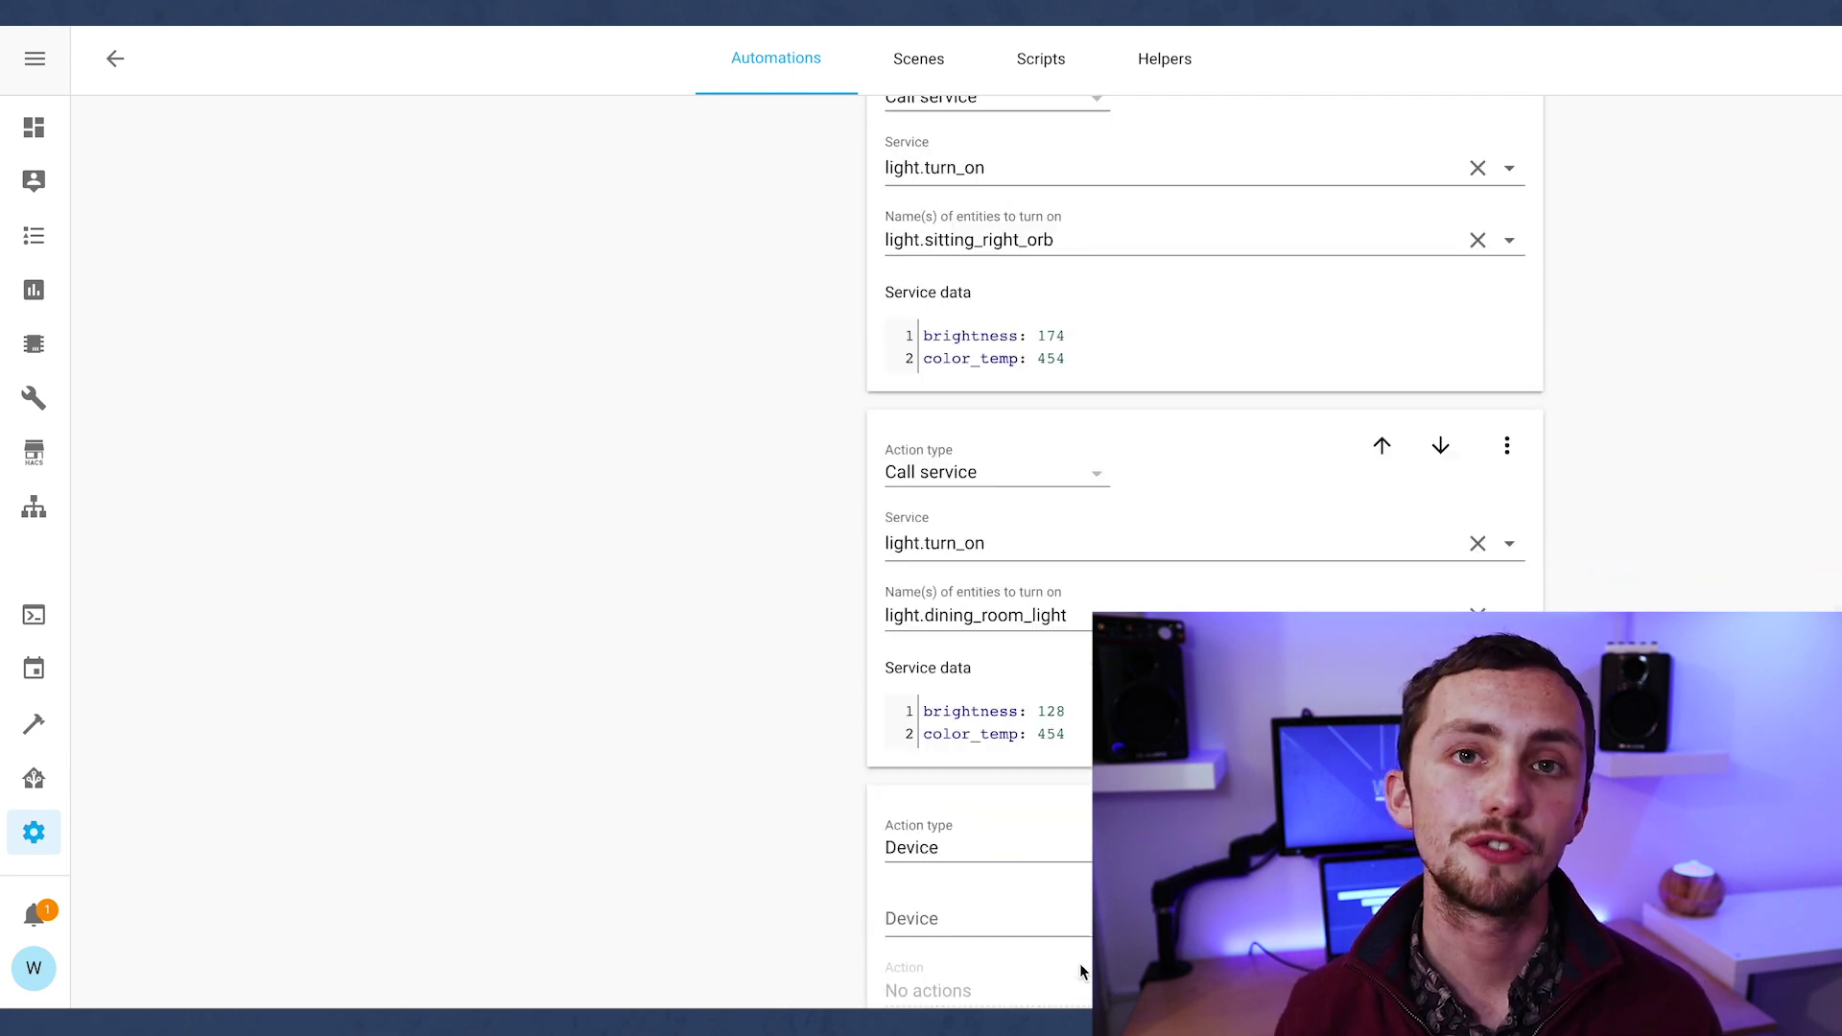
pyautogui.click(1033, 811)
pyautogui.scroll(-2, 1033, 907)
pyautogui.click(1032, 921)
pyautogui.click(1032, 881)
pyautogui.write('lig')
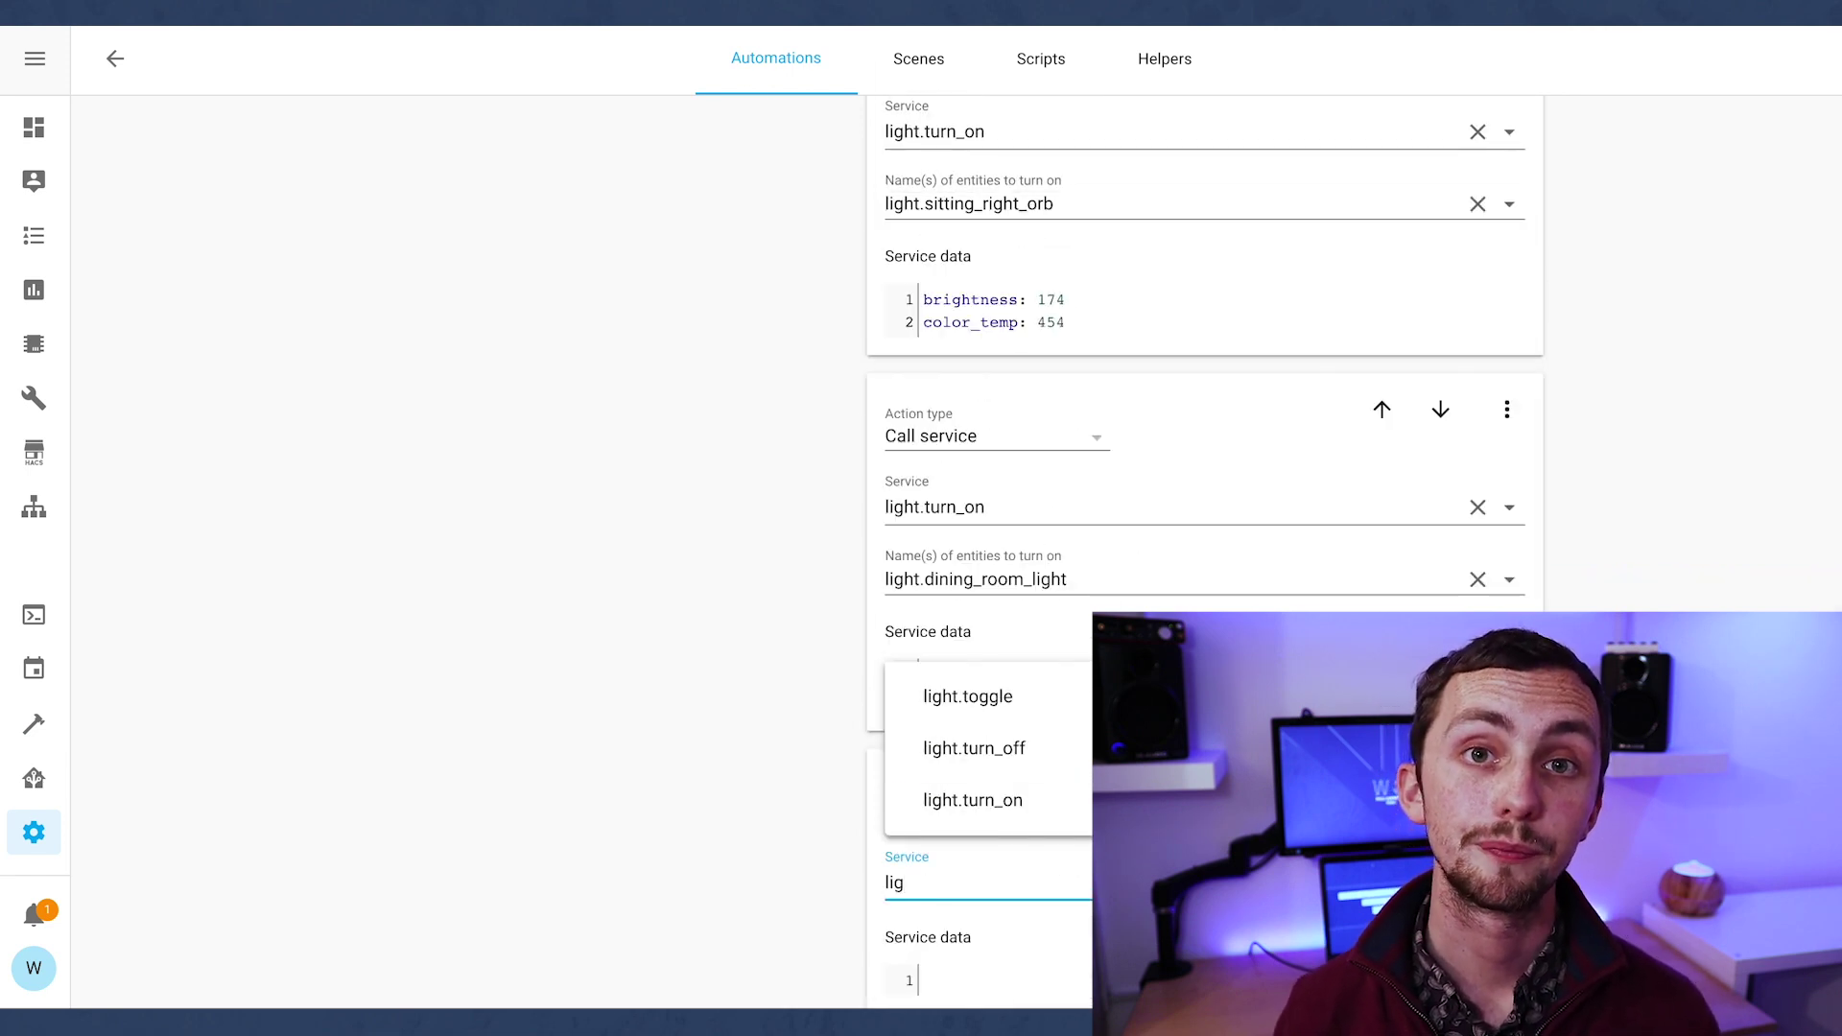
pyautogui.scroll(-2, 960, 844)
pyautogui.click(1061, 802)
pyautogui.write('left')
pyautogui.click(1061, 633)
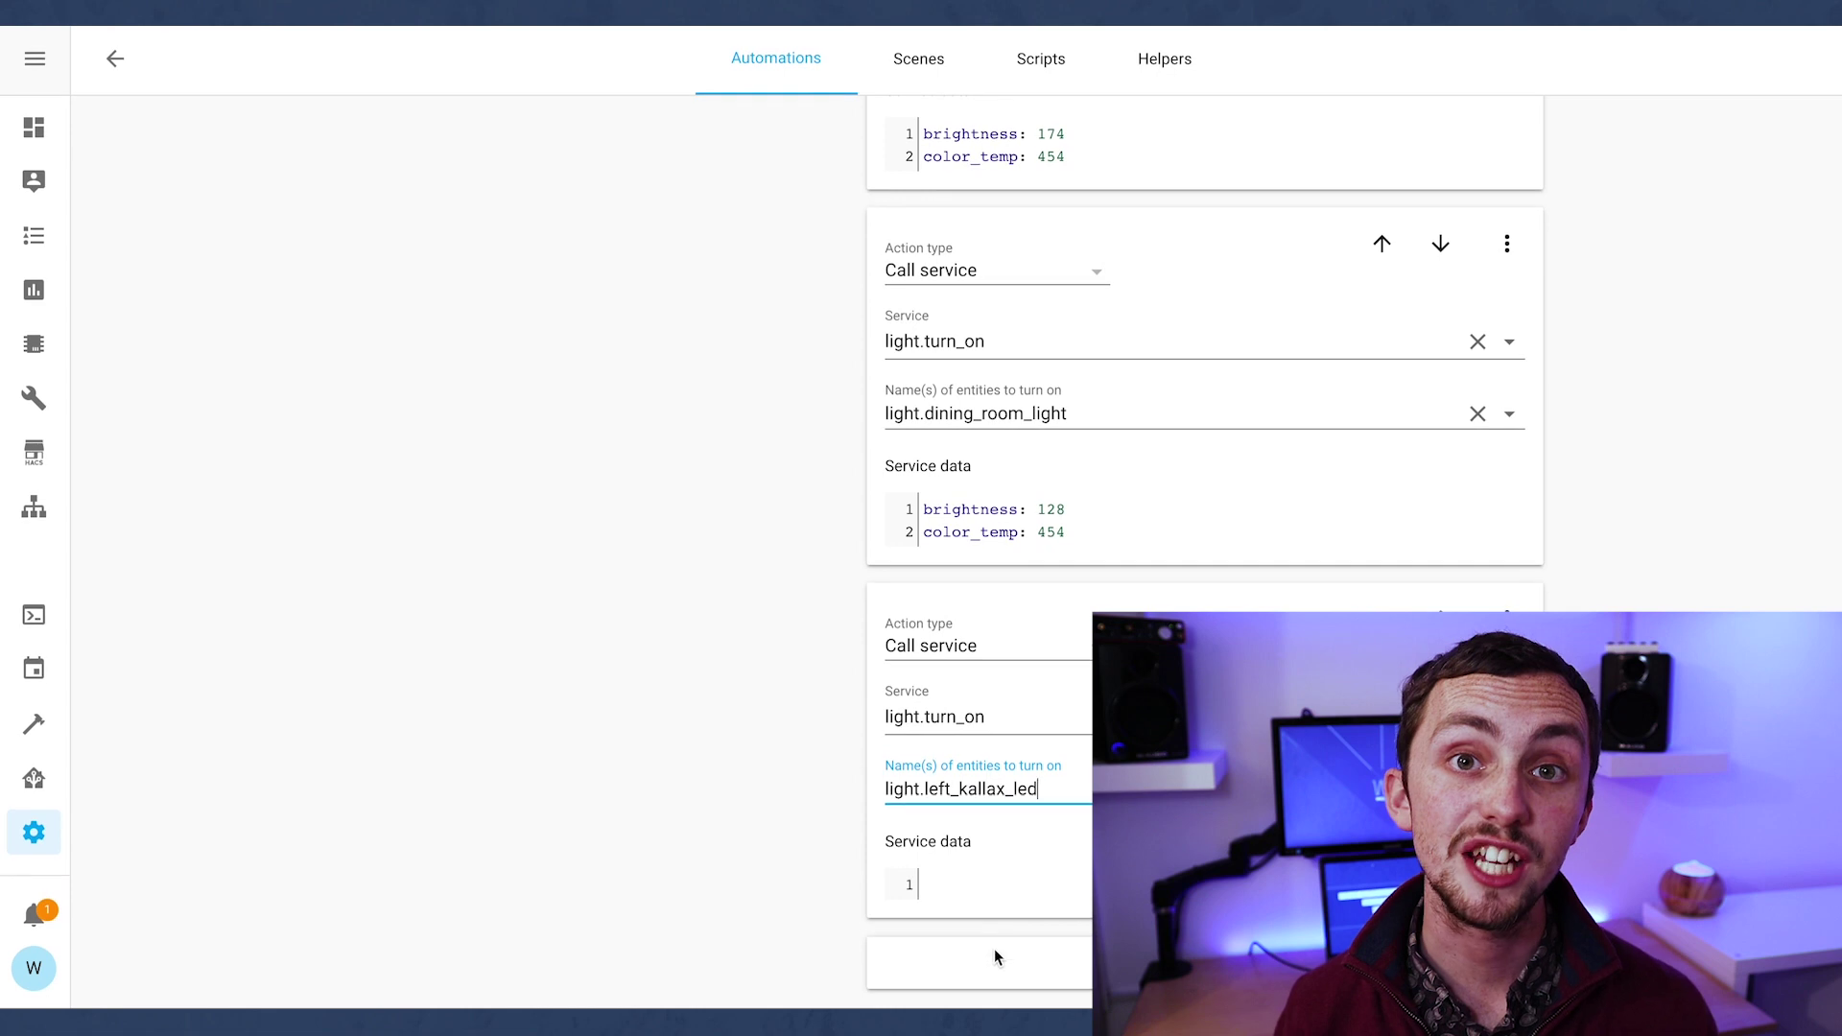
# Step: Add a fifth action that calls the light.turn_on service for light.right_kallax_led
pyautogui.click(995, 957)
pyautogui.scroll(-3, 988, 931)
pyautogui.click(946, 743)
pyautogui.click(1004, 954)
pyautogui.click(938, 798)
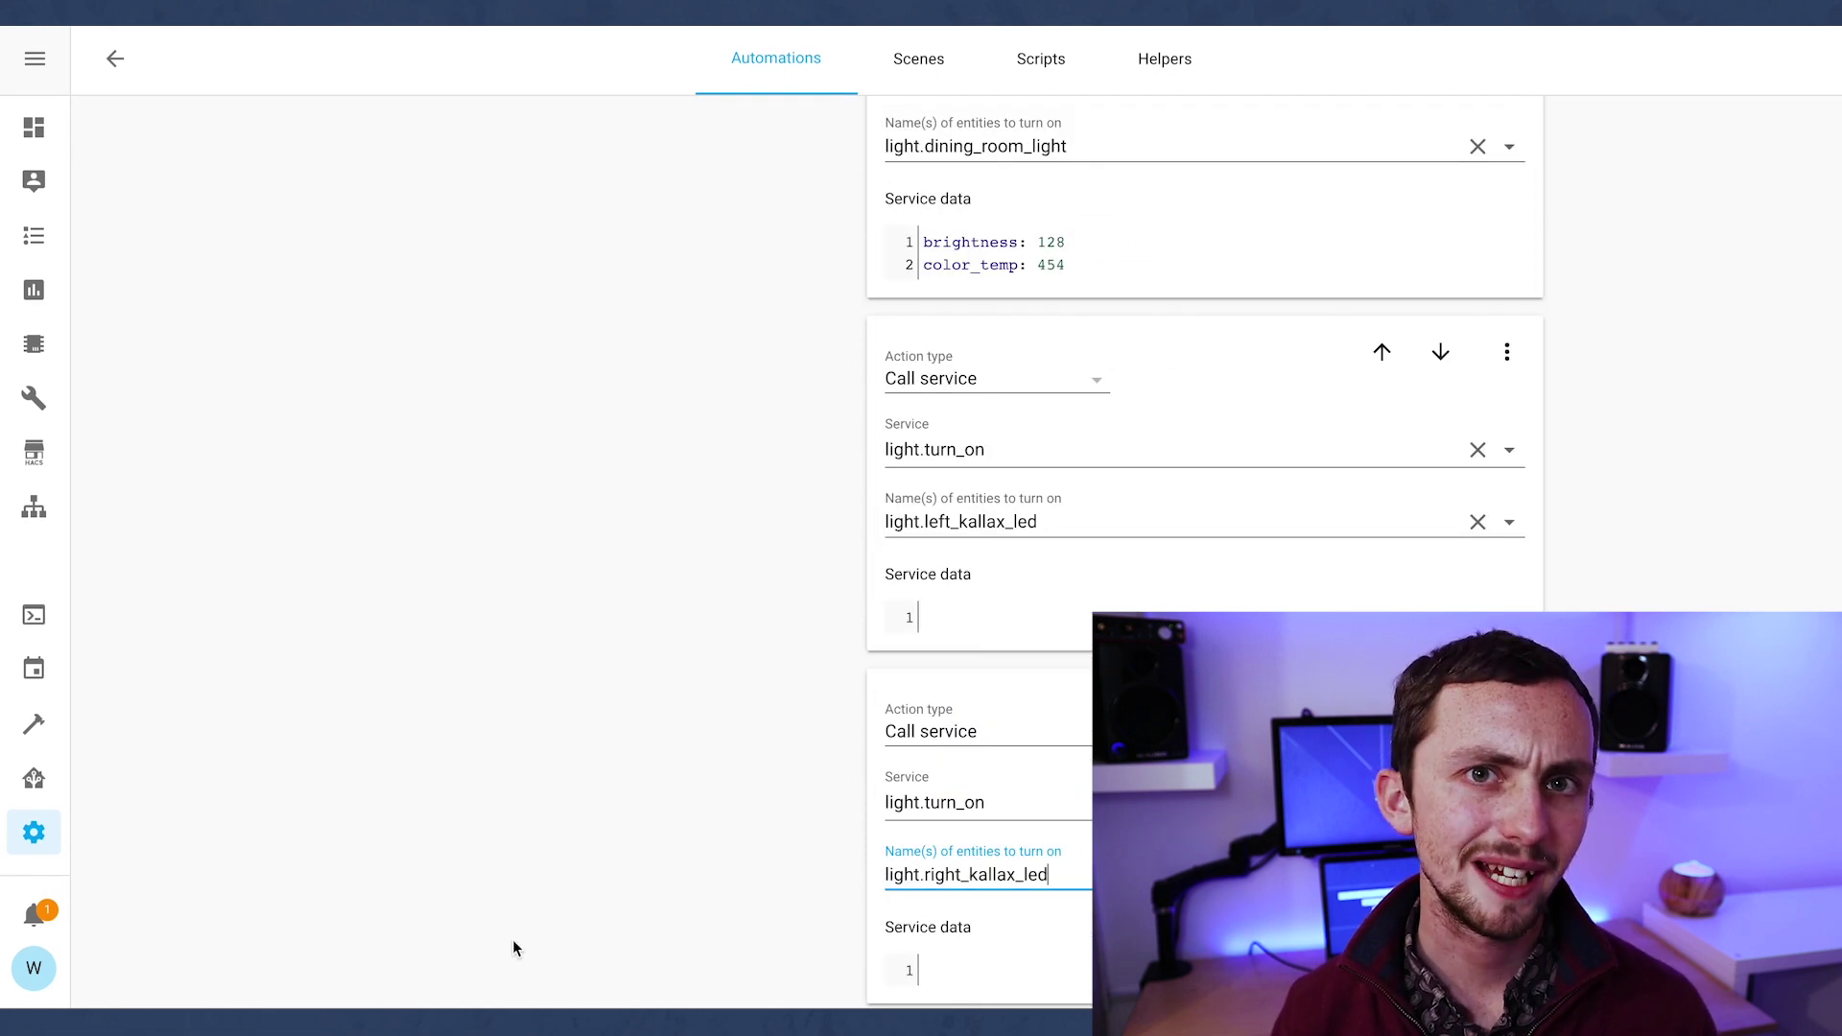
pyautogui.scroll(-1, 515, 948)
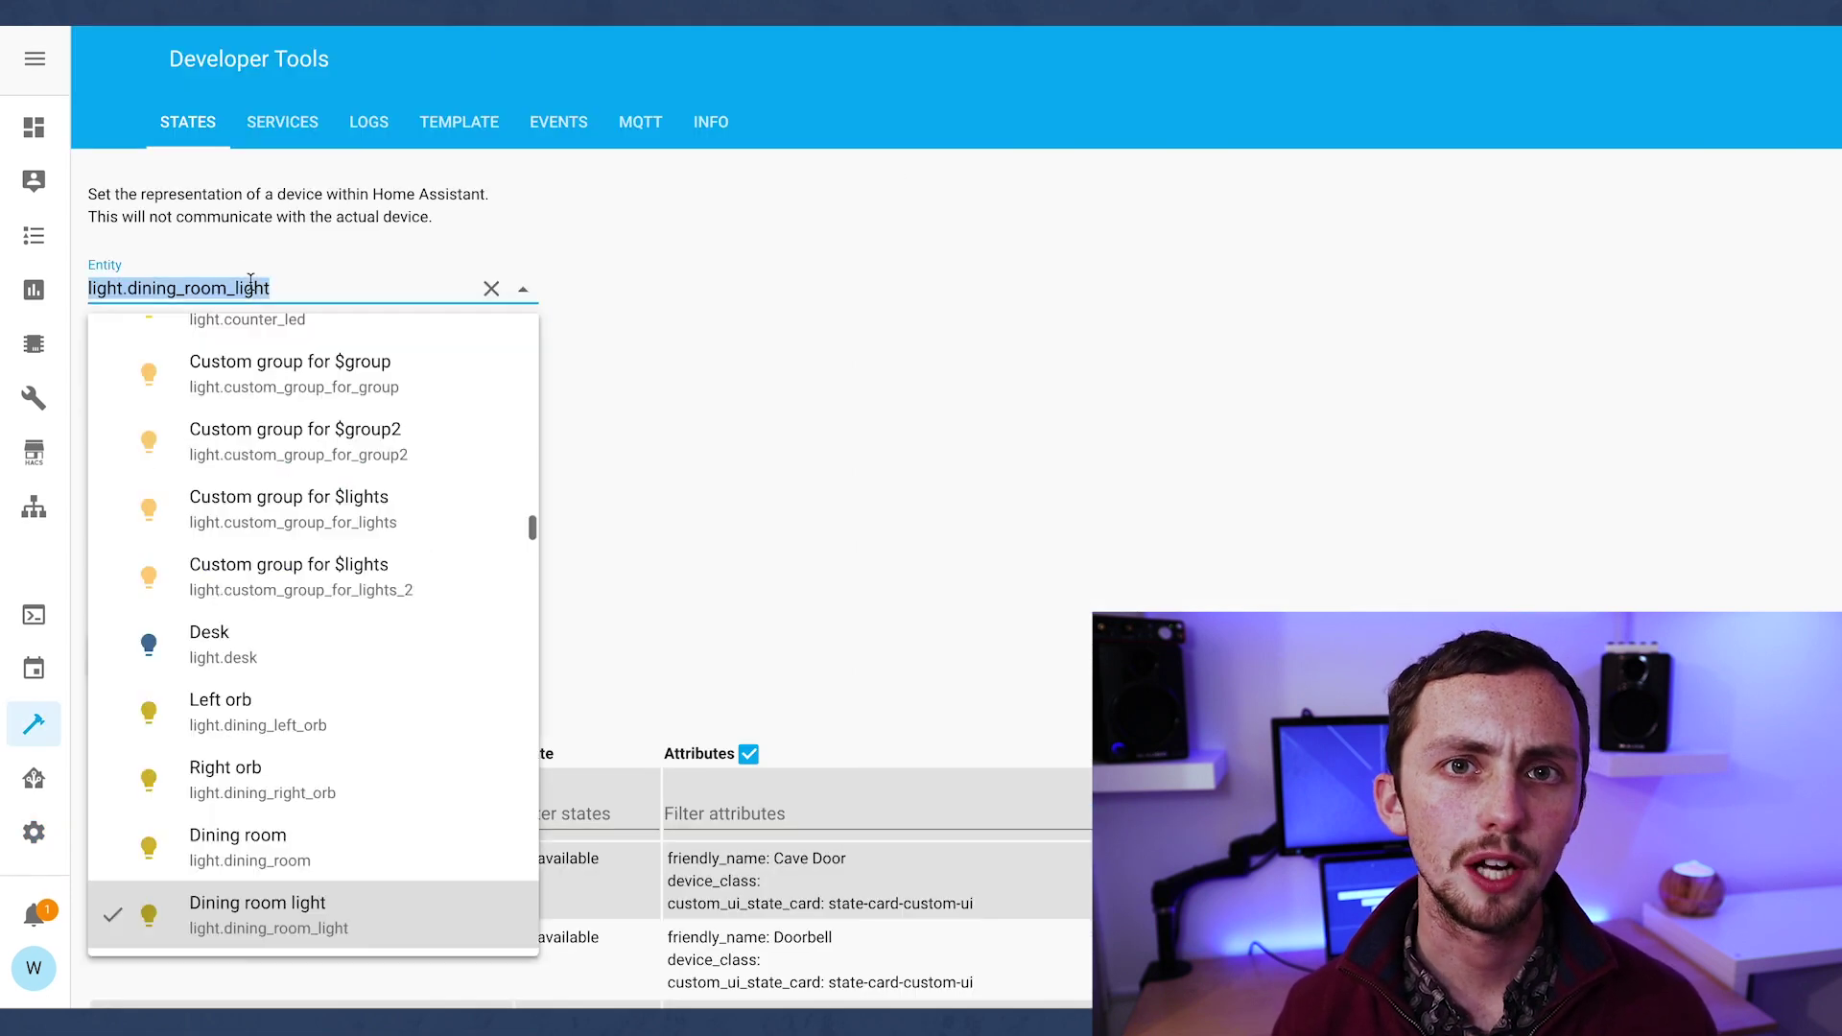
# Step: Look up light.left_kallax_led in the Developer Tools states and select its state attribute lines
pyautogui.write('light.left_kallax_led')
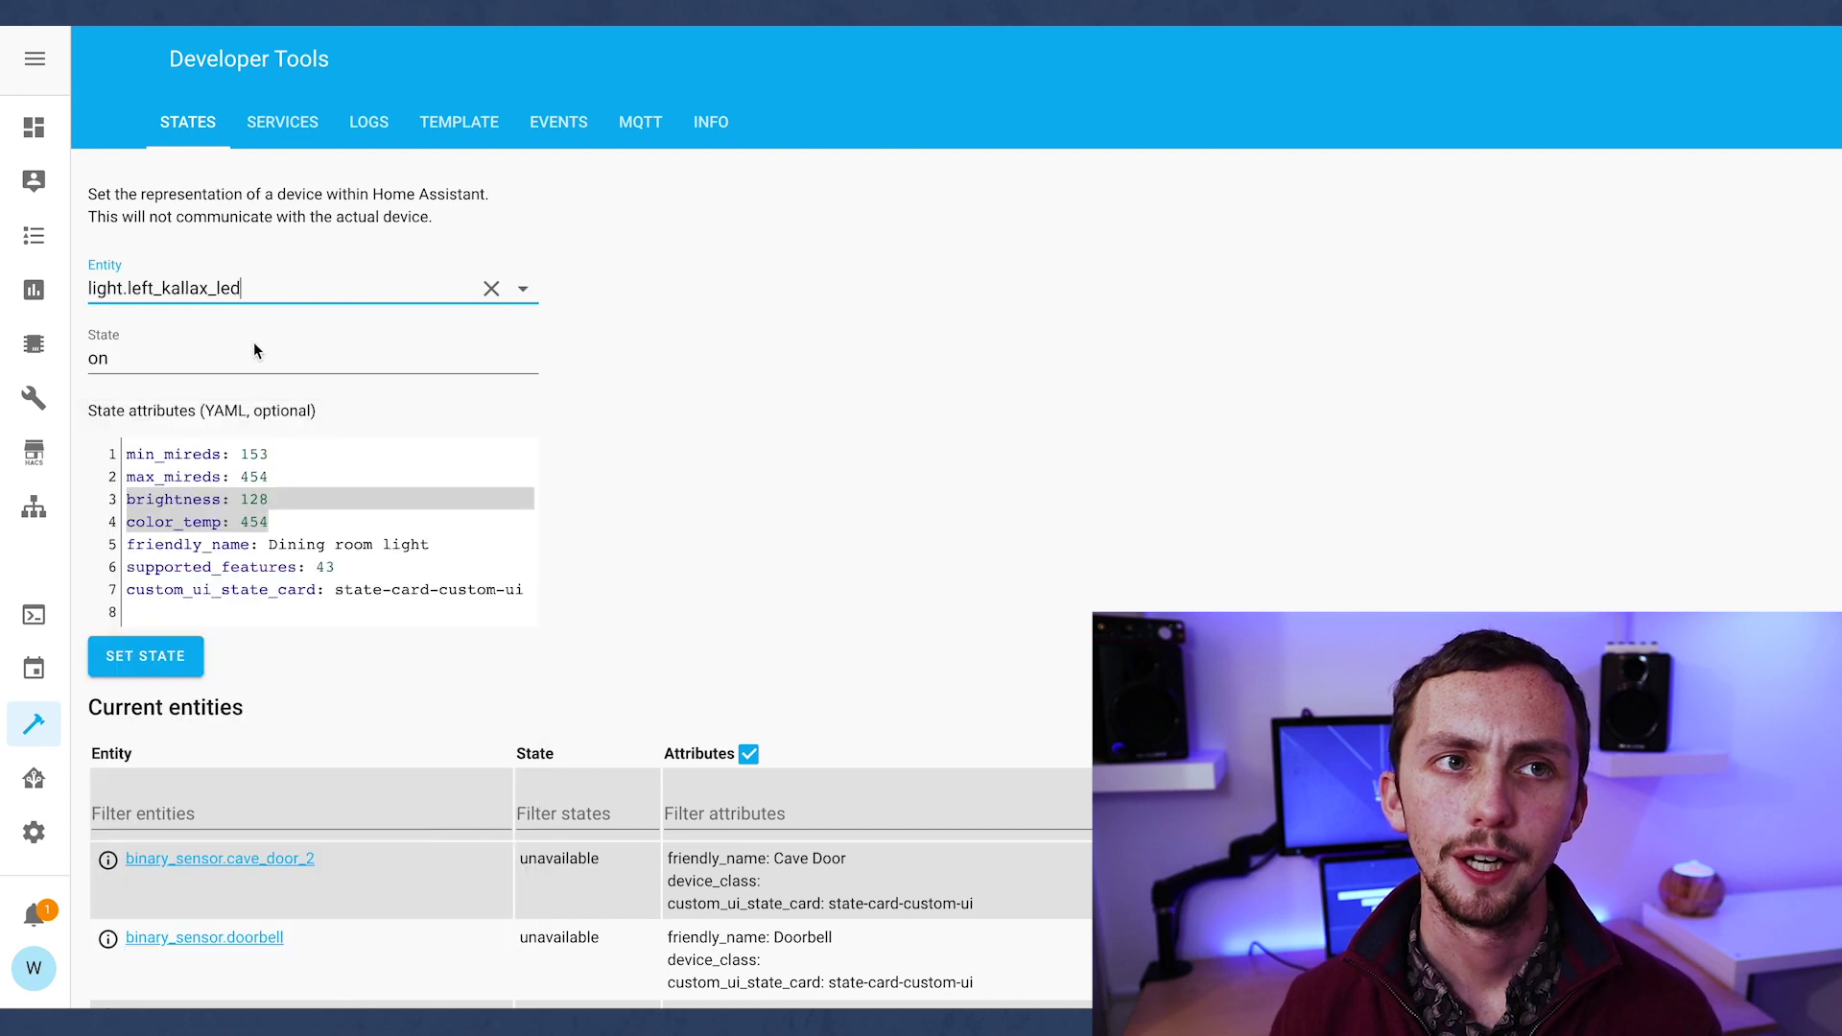
pyautogui.scroll(-4, 263, 670)
pyautogui.moveTo(196, 773); pyautogui.dragTo(113, 614)
pyautogui.moveTo(194, 682); pyautogui.dragTo(87, 610)
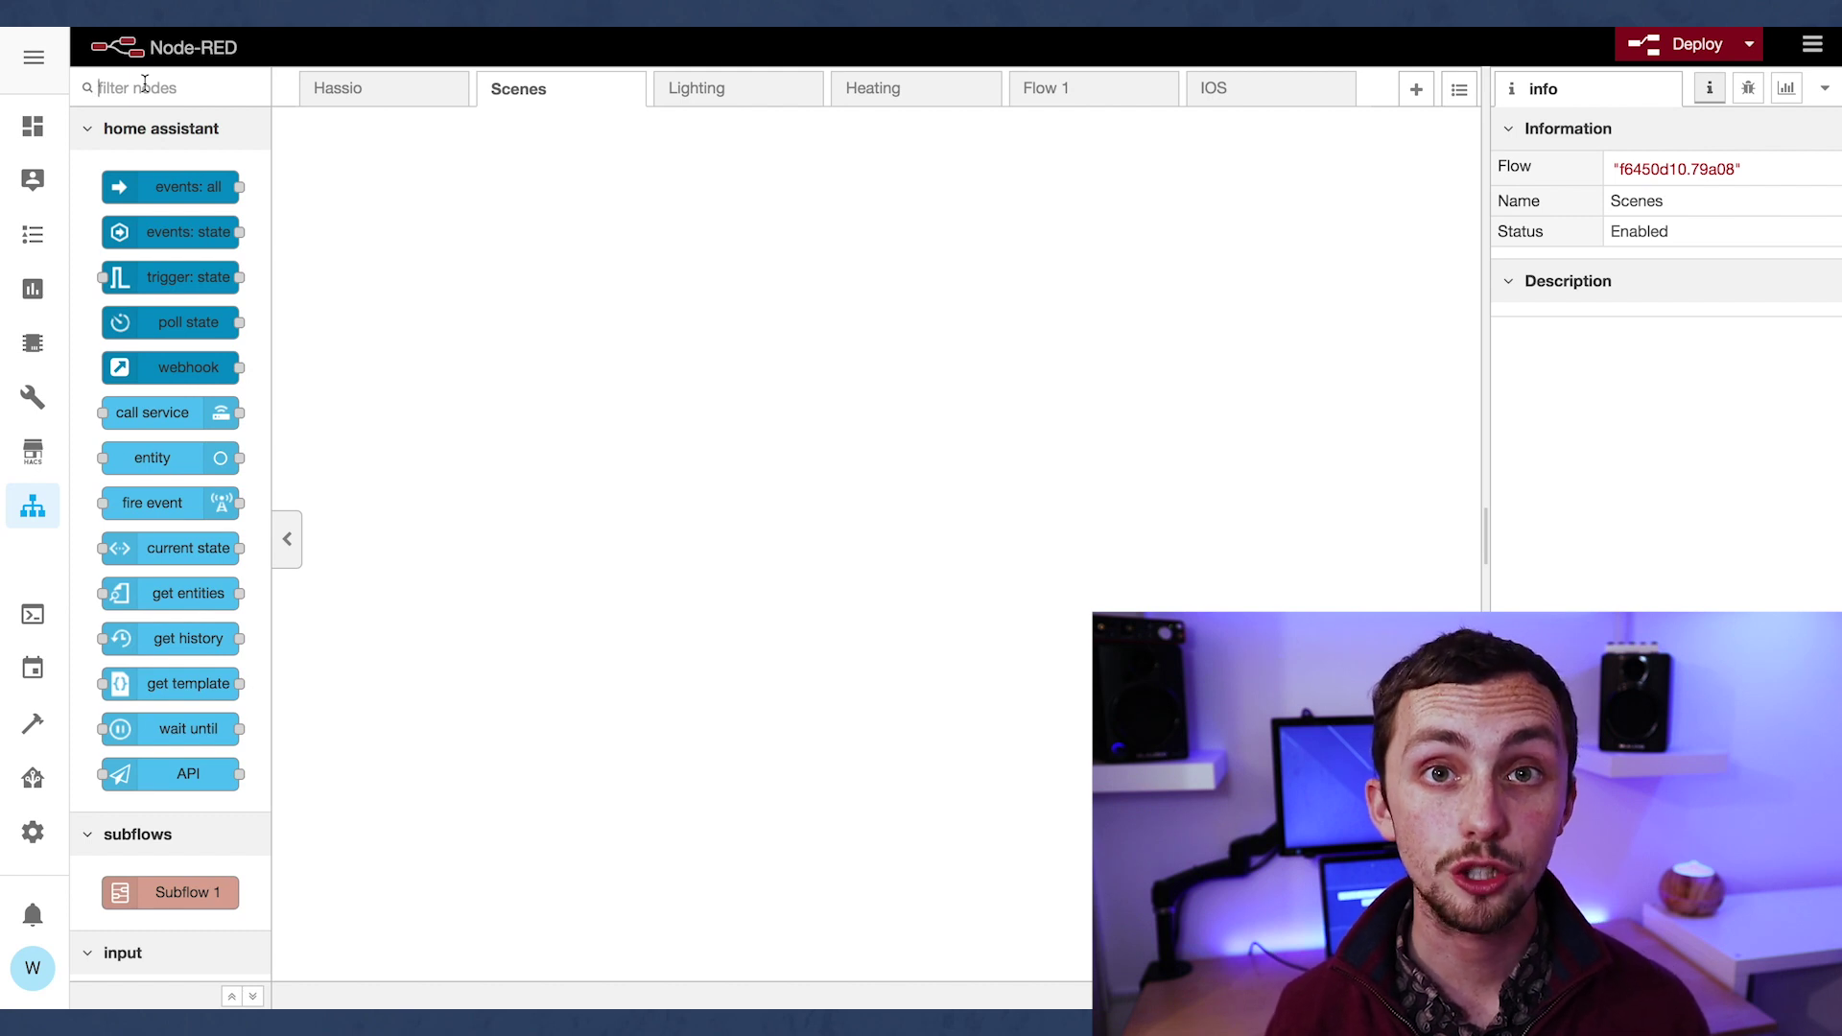
# Step: Search the Node-RED node palette for the sonos nodes and for the evohome nodes
pyautogui.click(144, 87)
pyautogui.write('sonos')
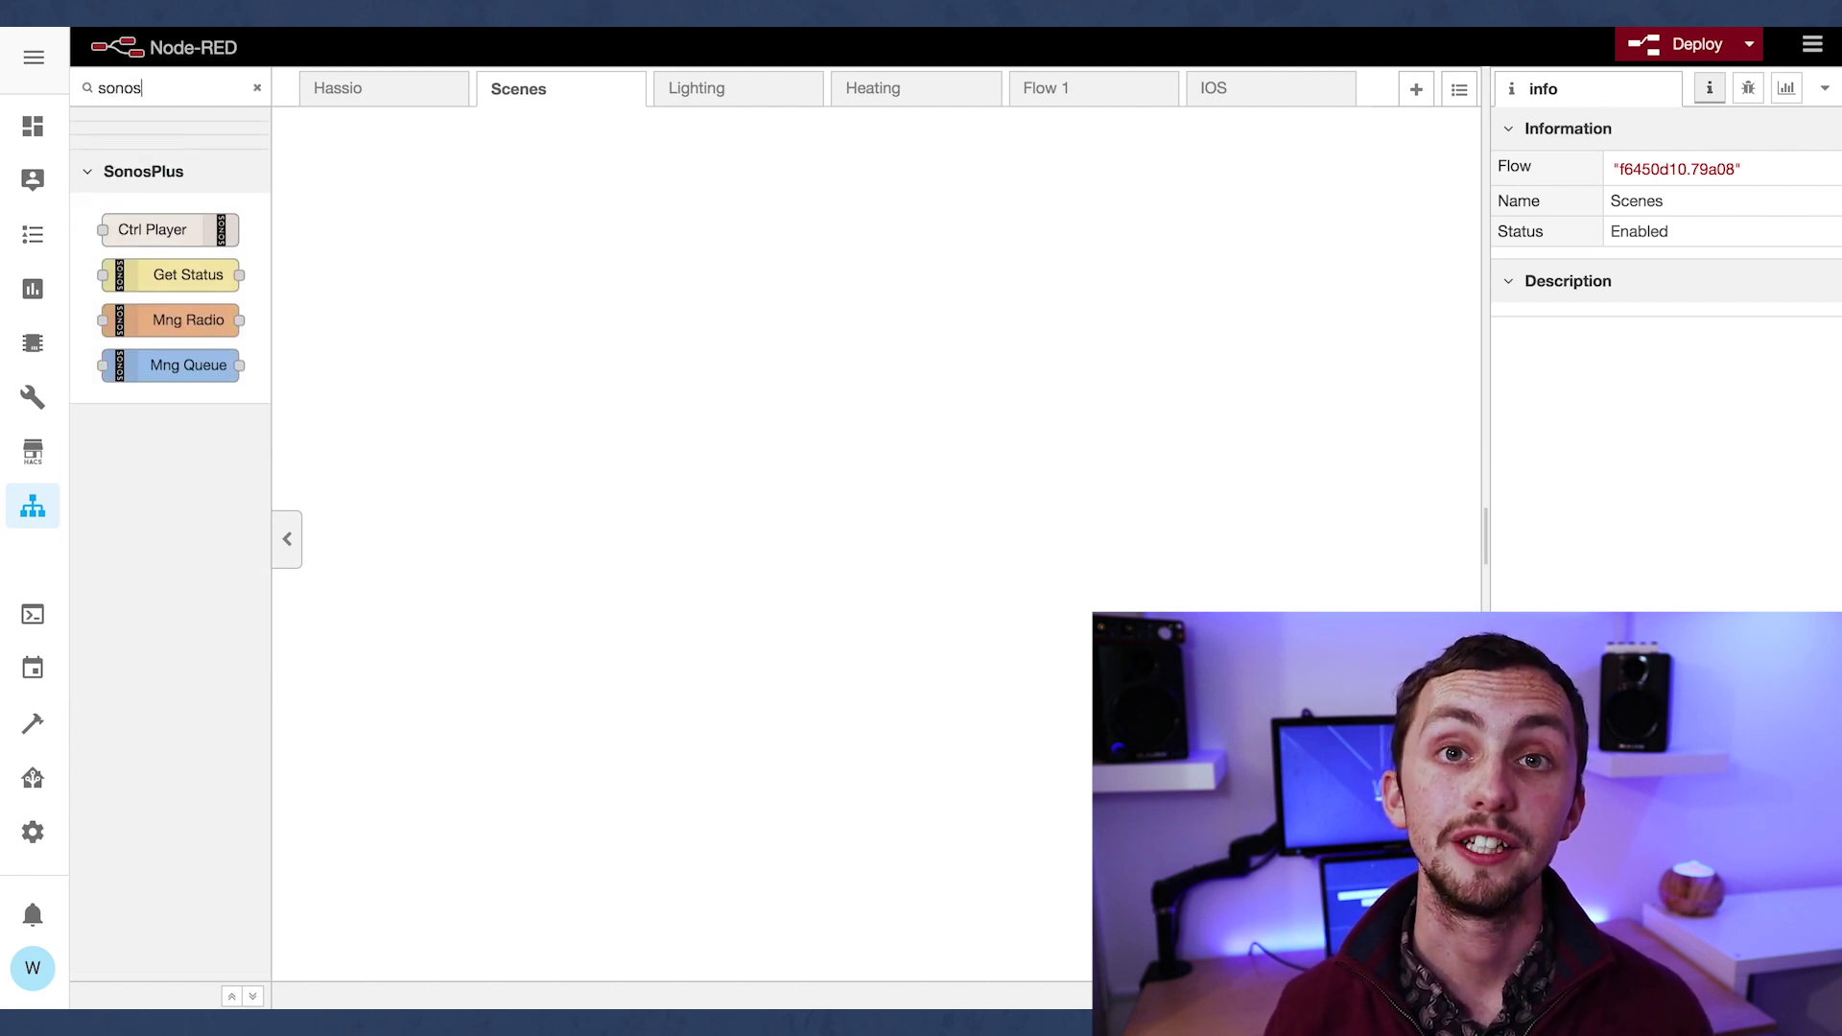
pyautogui.press('Escape')
pyautogui.write('evohome')
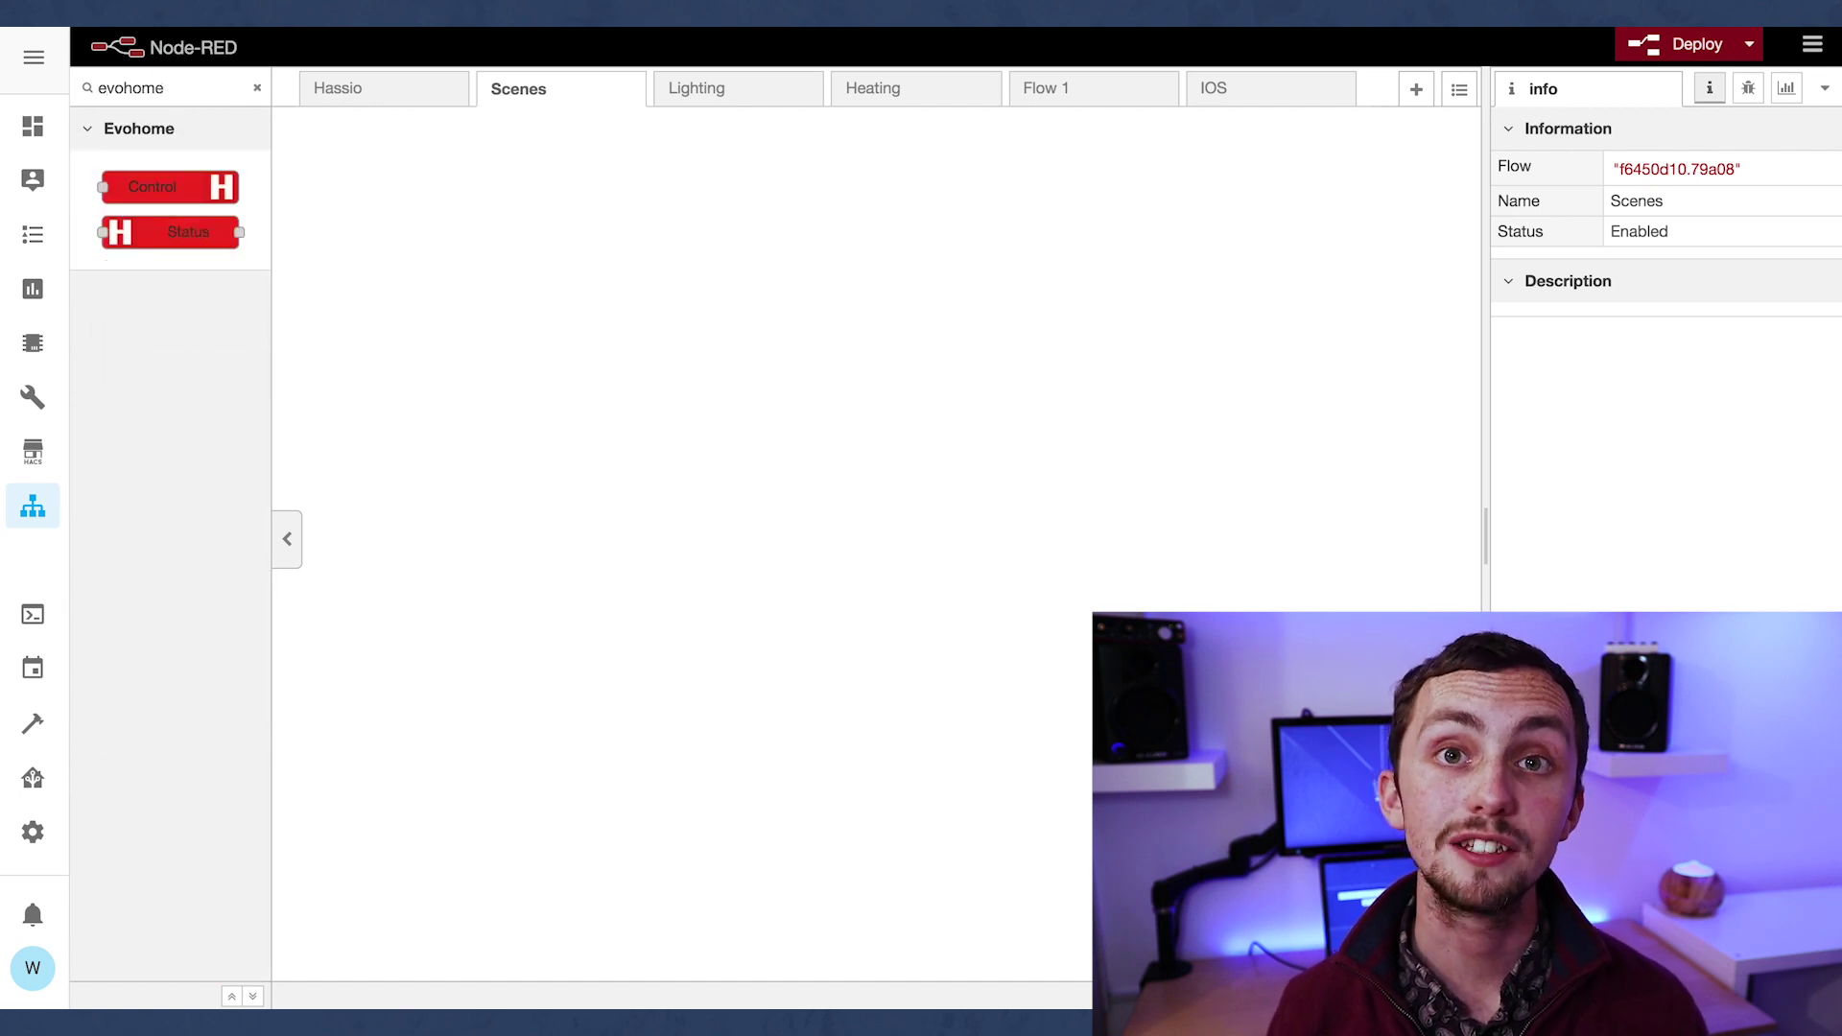
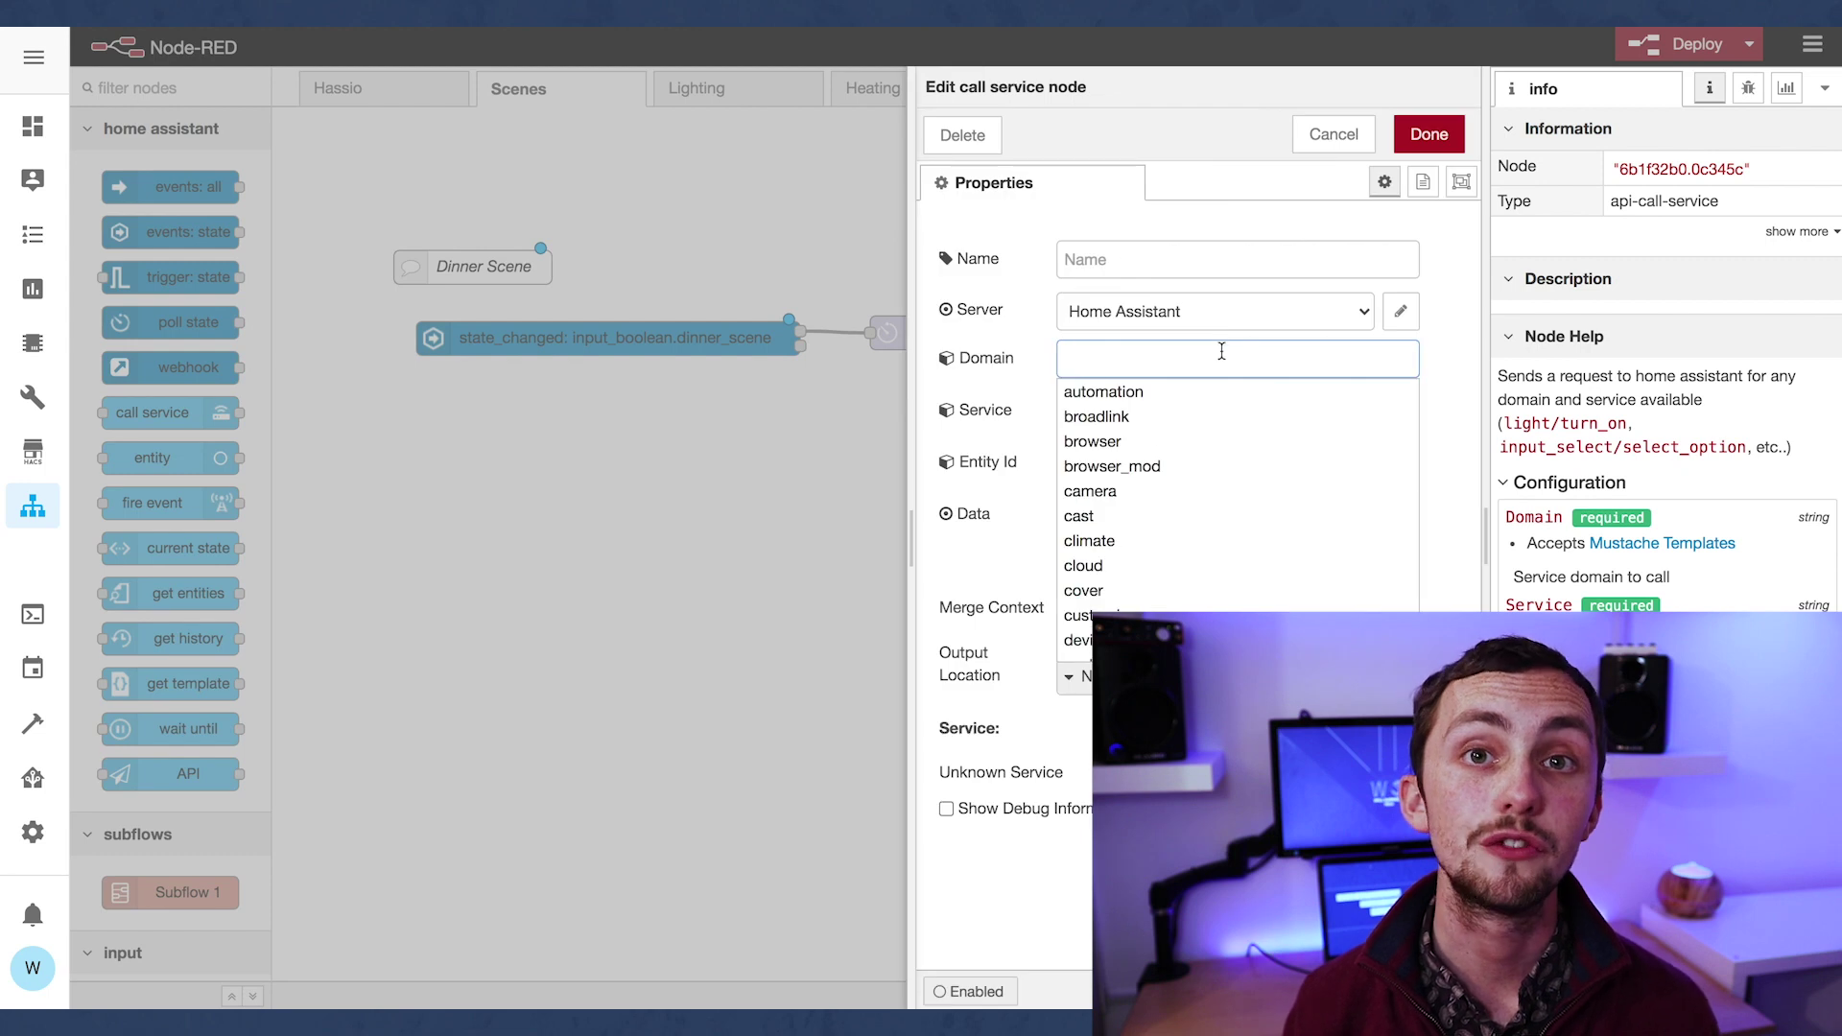
# Step: Configure the call service node with input_boolean turn_off for input_boolean.dinner_scene, and shift the state_changed node left
pyautogui.scroll(1, 1116, 419)
pyautogui.click(1117, 410)
pyautogui.click(1135, 414)
pyautogui.click(1141, 459)
pyautogui.click(1141, 458)
pyautogui.write('input')
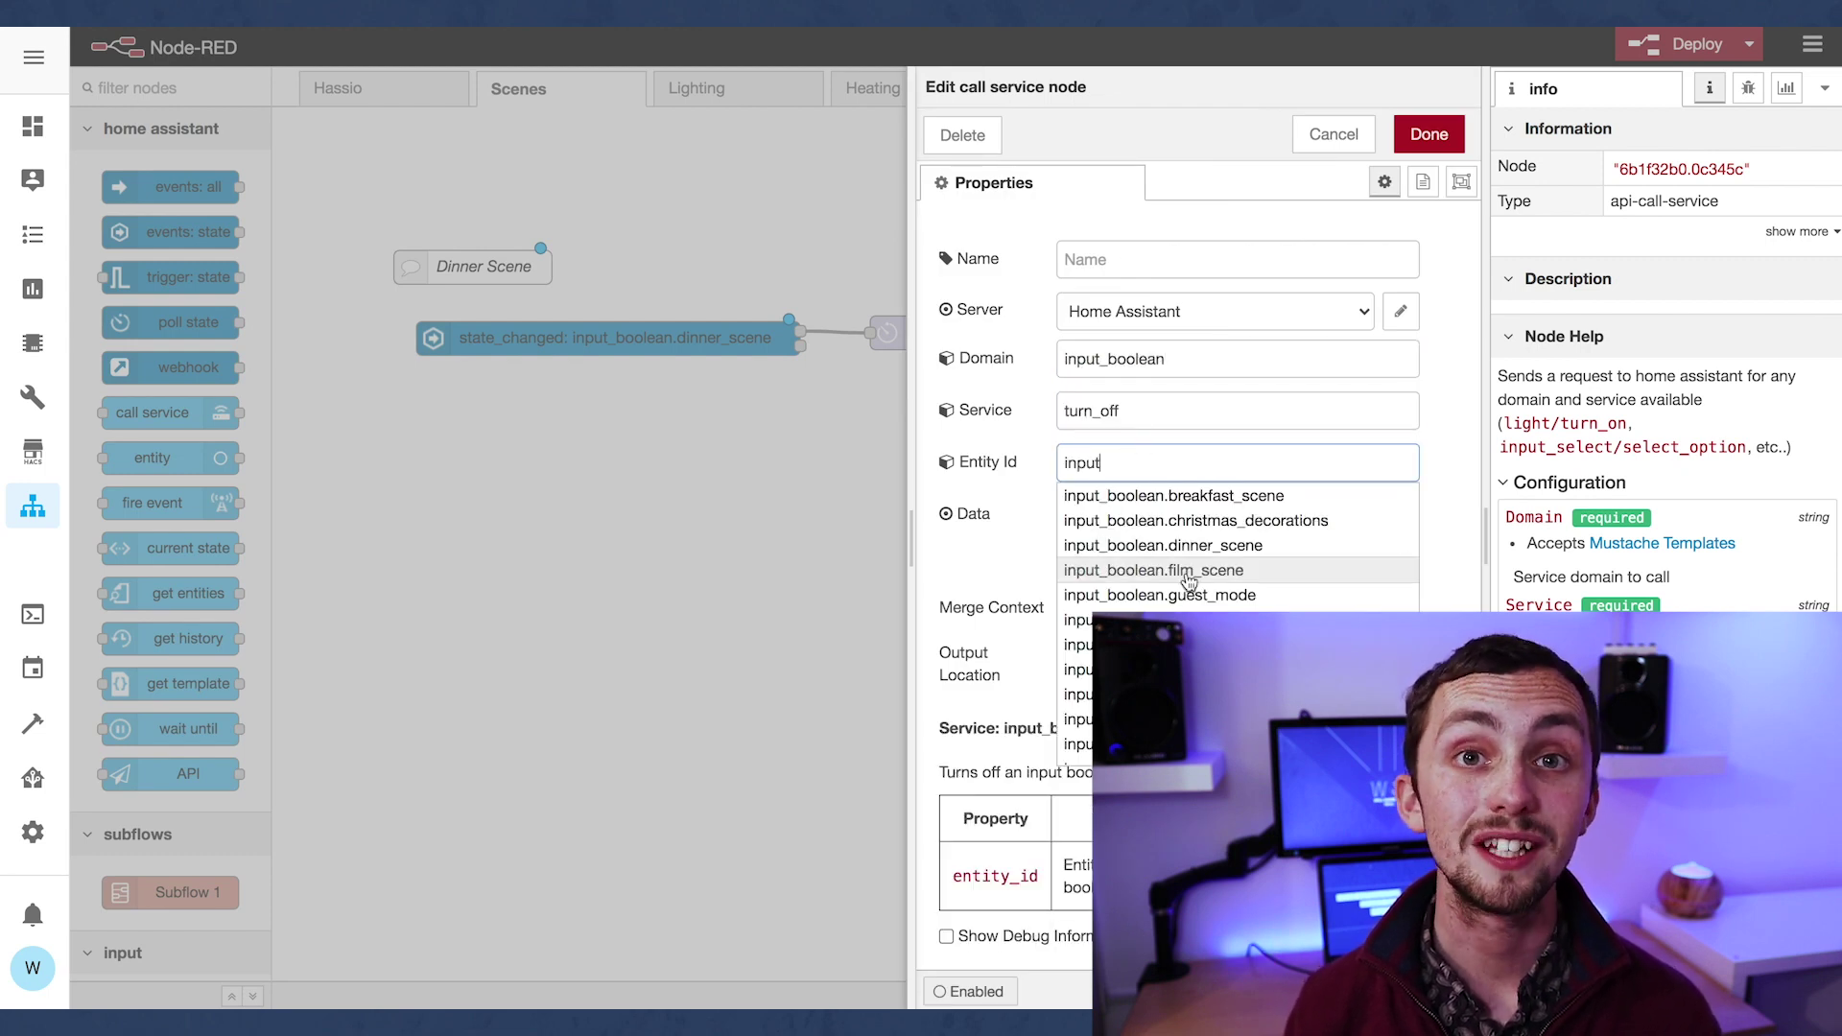
pyautogui.click(1180, 548)
pyautogui.click(1431, 134)
pyautogui.moveTo(712, 351); pyautogui.dragTo(618, 348)
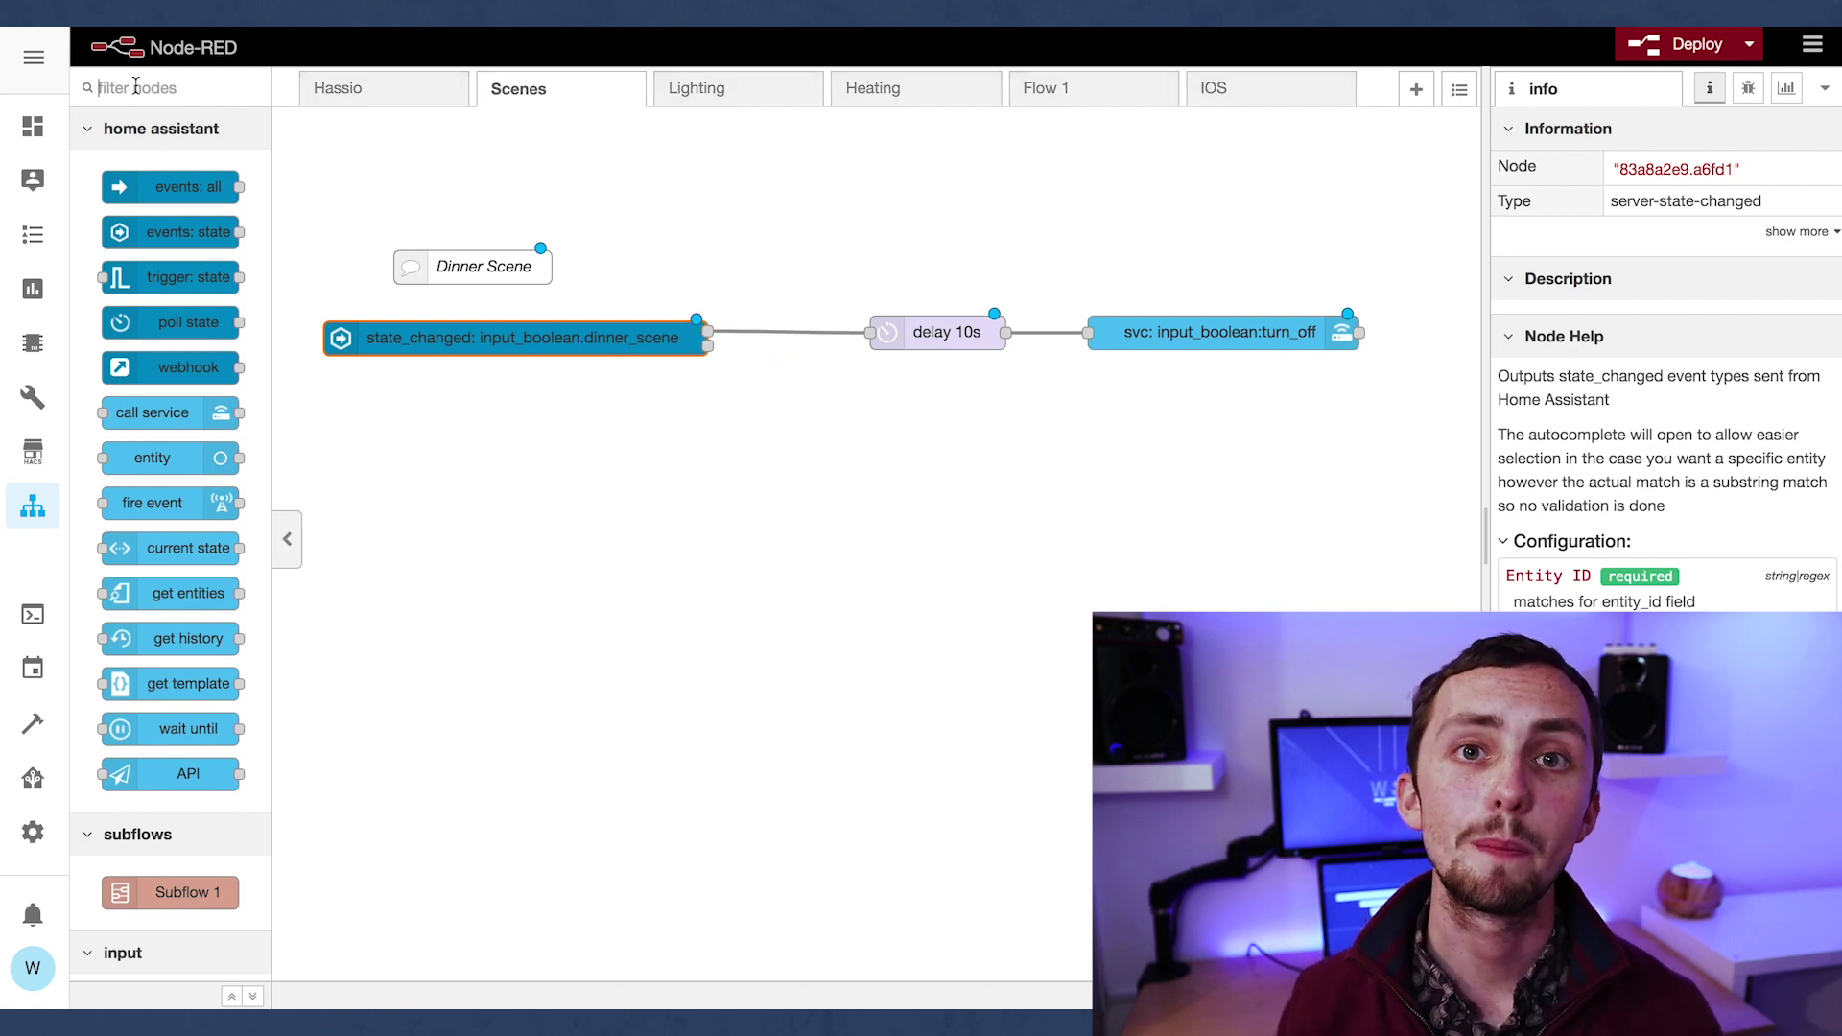
# Step: Add a Hue Scene node below the 10 s delay and set it to the Dinner scene on the Philips hue bridge
pyautogui.write('hue')
pyautogui.moveTo(154, 322); pyautogui.dragTo(972, 414)
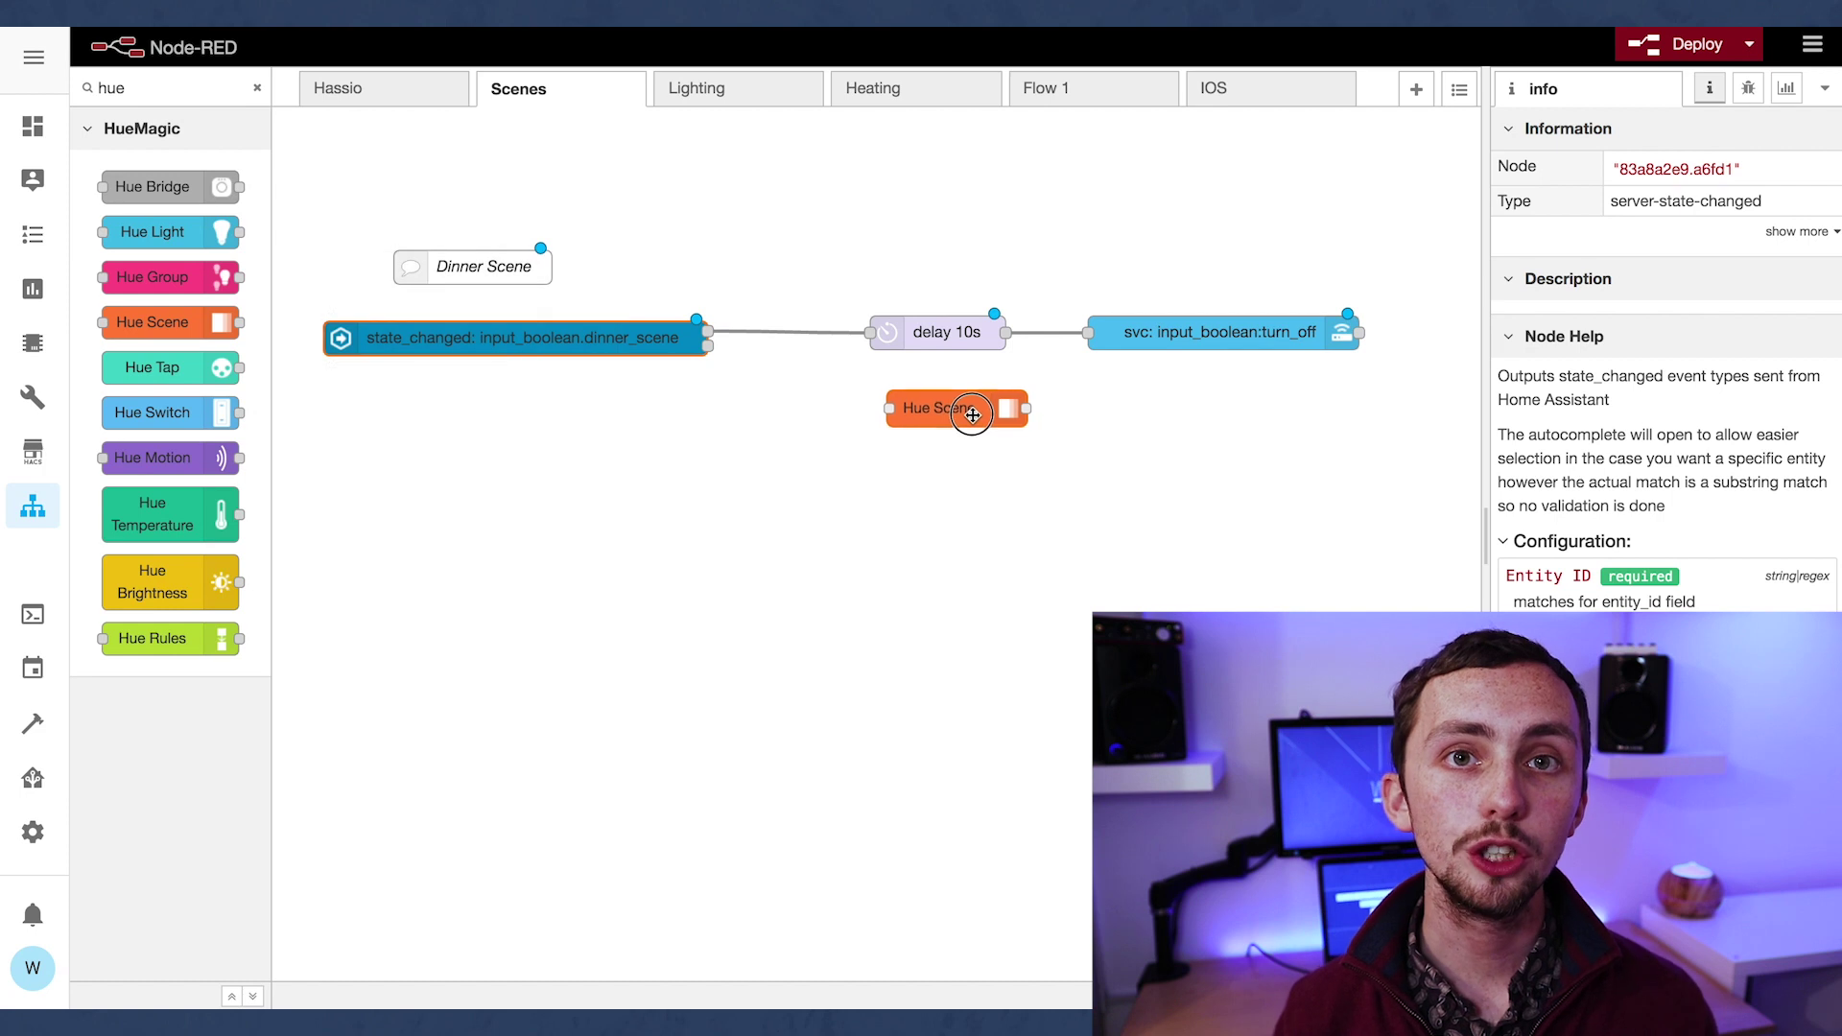
pyautogui.doubleClick(945, 411)
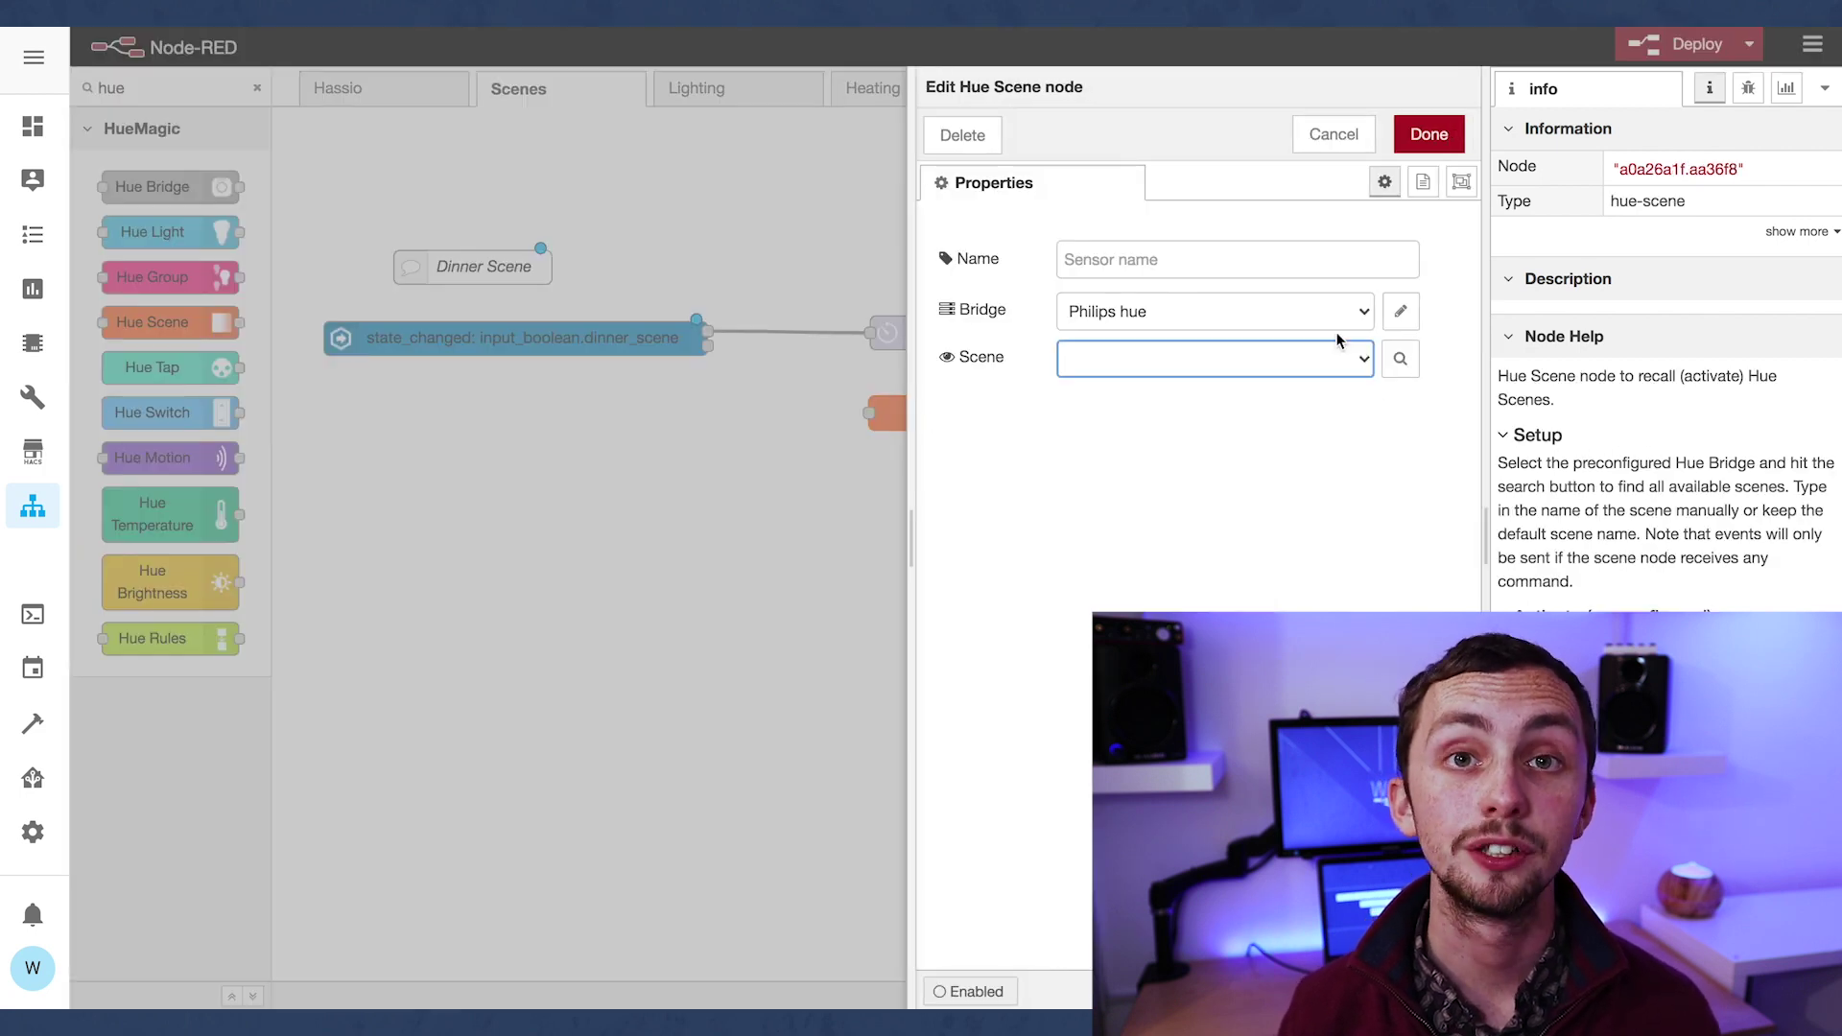
pyautogui.click(1338, 355)
pyautogui.scroll(-10, 1084, 806)
pyautogui.scroll(-5, 1084, 807)
pyautogui.press('Escape')
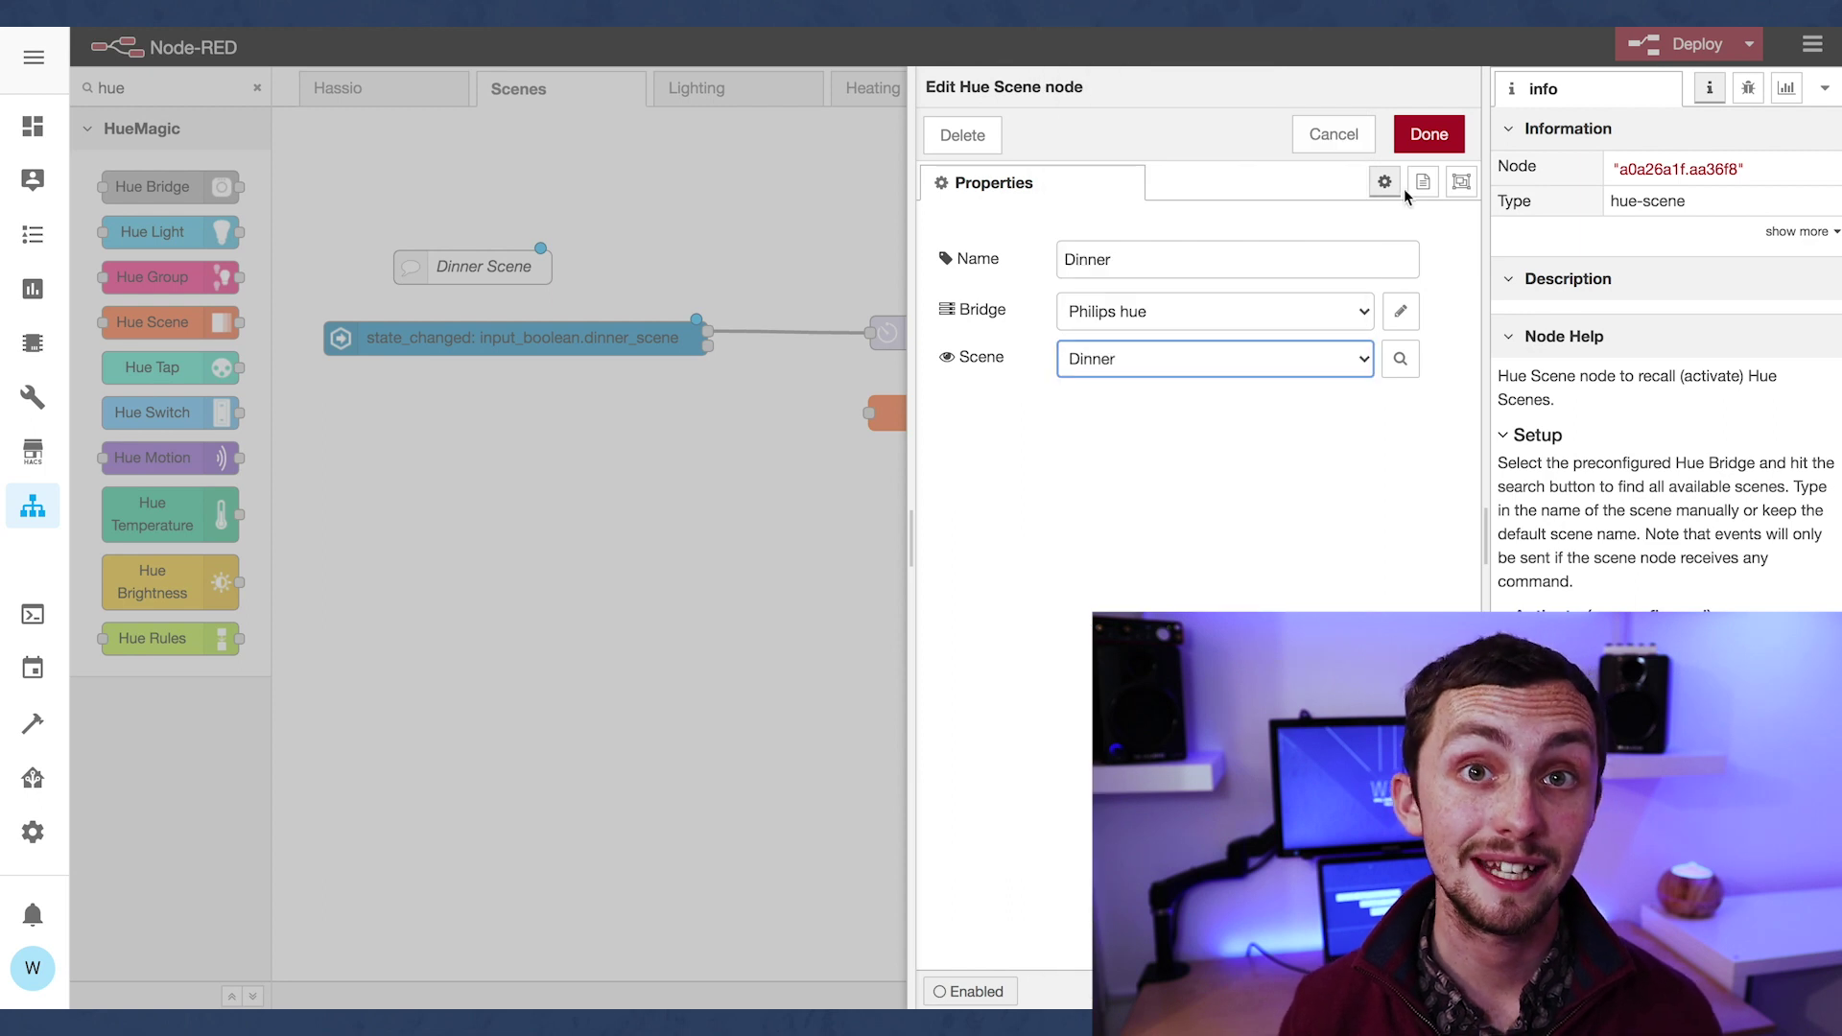
pyautogui.click(1417, 135)
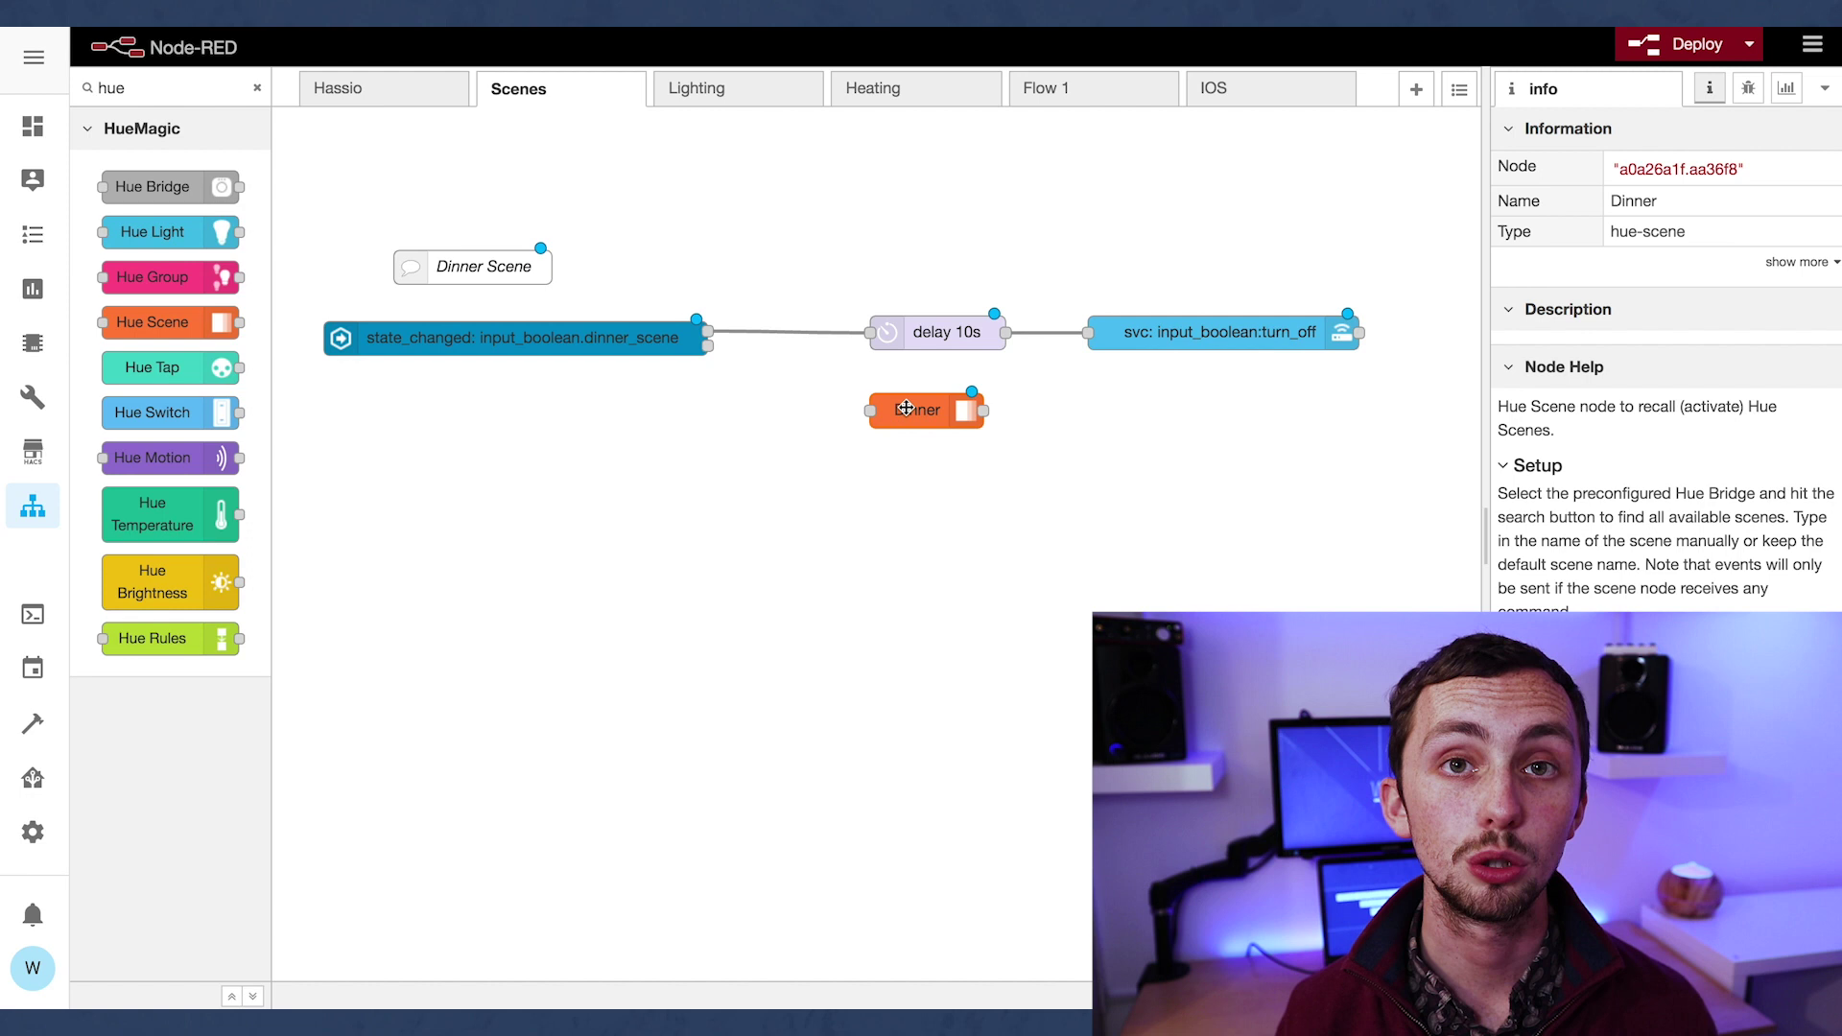
# Step: Wire the state_changed node's true output to the Dinner node and add two call service nodes below it
pyautogui.moveTo(707, 335); pyautogui.dragTo(710, 338)
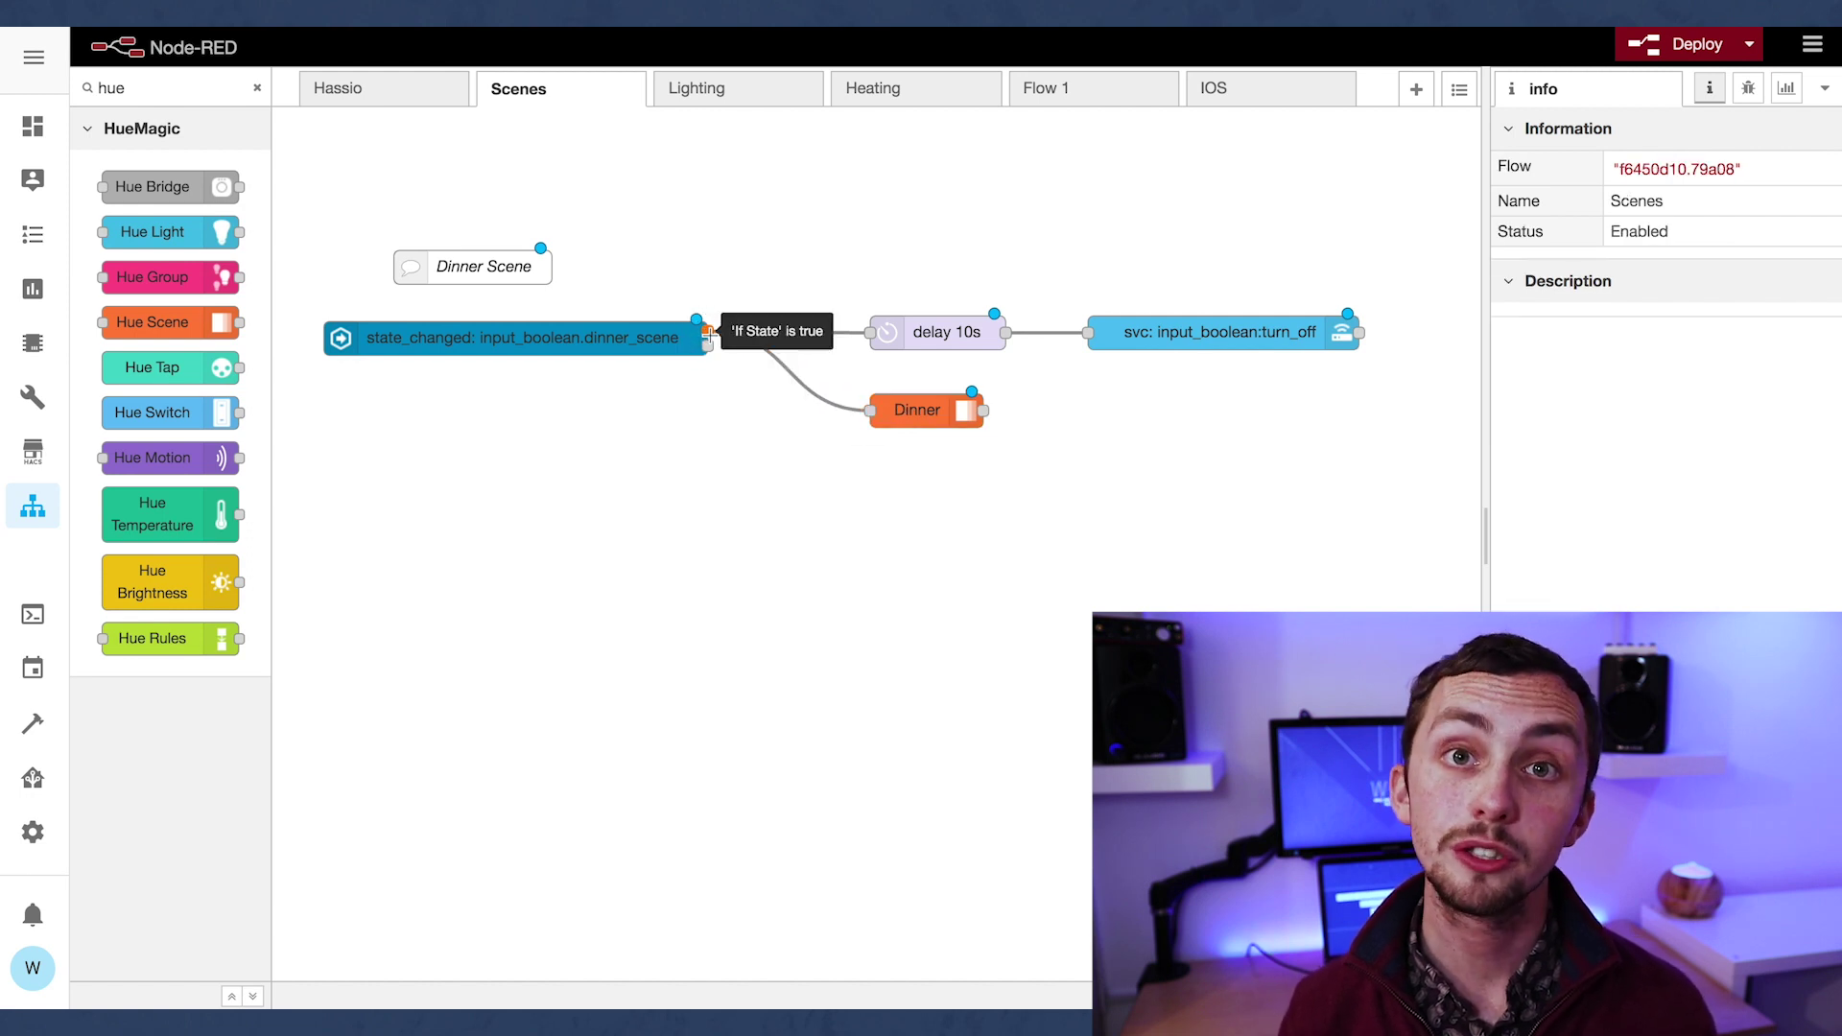
pyautogui.click(257, 88)
pyautogui.moveTo(188, 419); pyautogui.dragTo(897, 551)
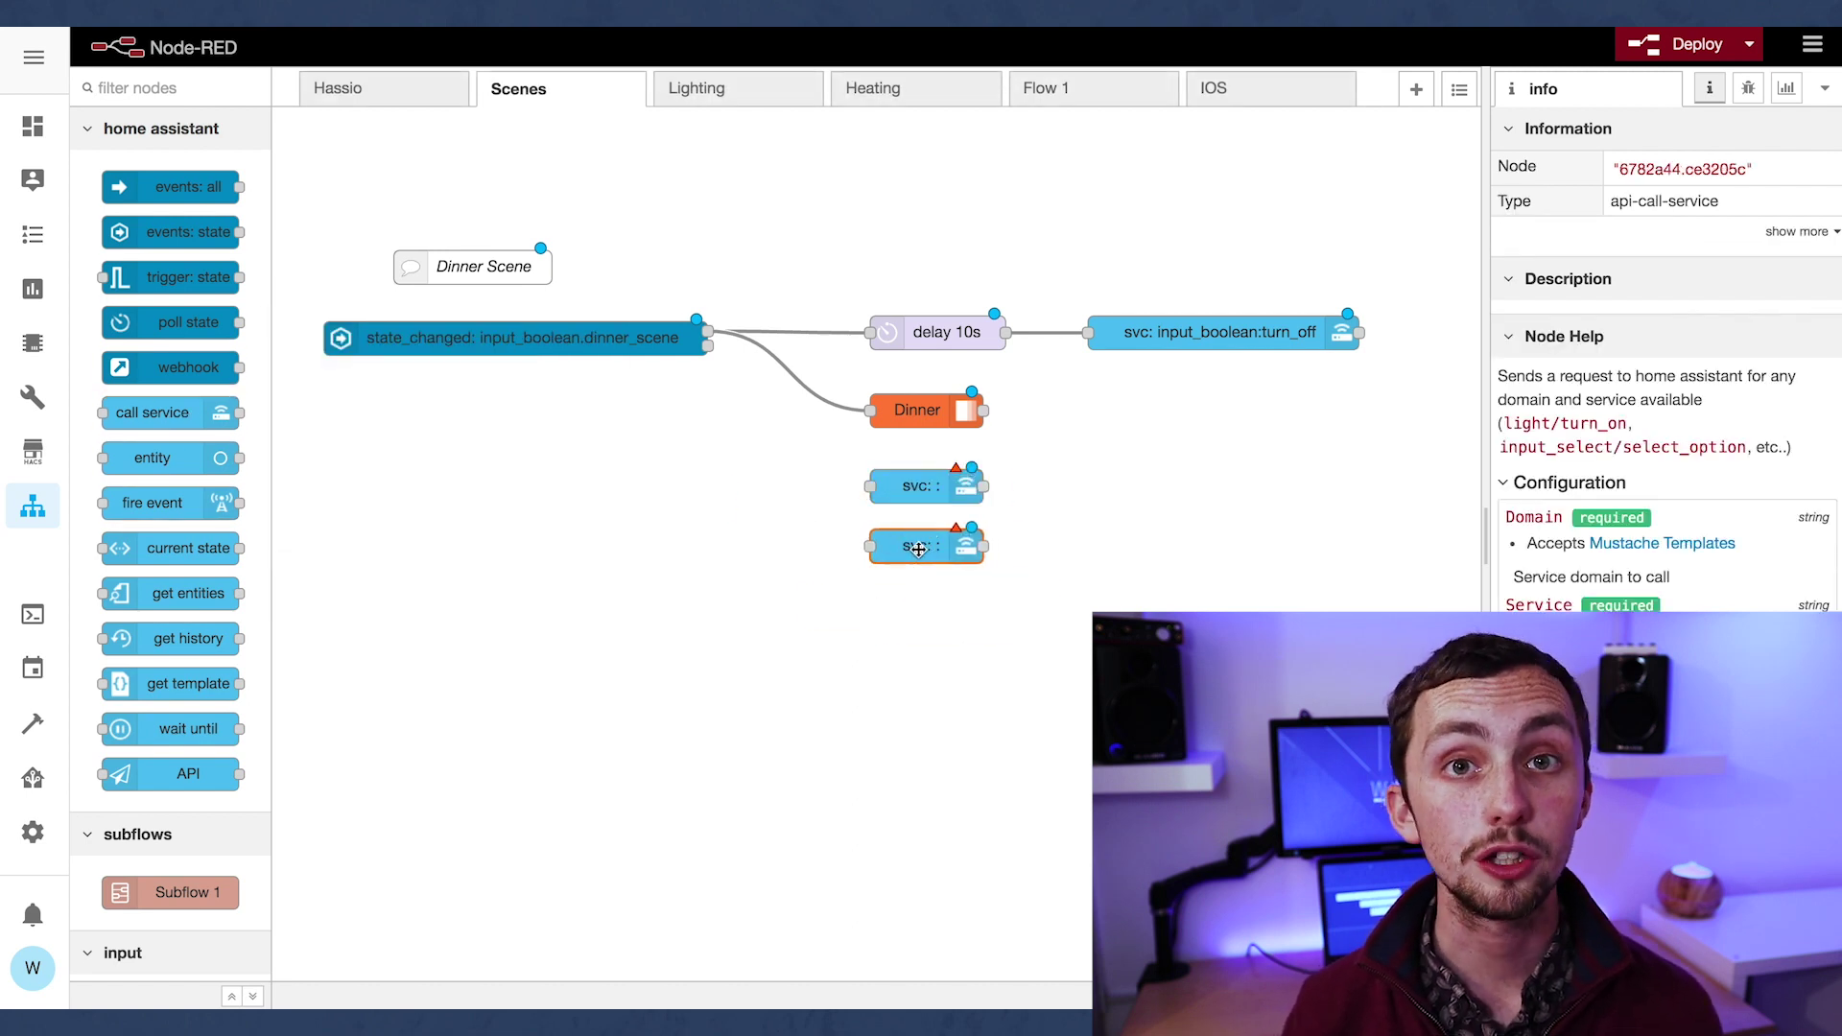
# Step: Configure the upper new call service node with domain light, service turn_on and entity light.left_kallax_led
pyautogui.doubleClick(897, 491)
pyautogui.click(1135, 360)
pyautogui.write('light')
pyautogui.click(1164, 403)
pyautogui.write('turn_on')
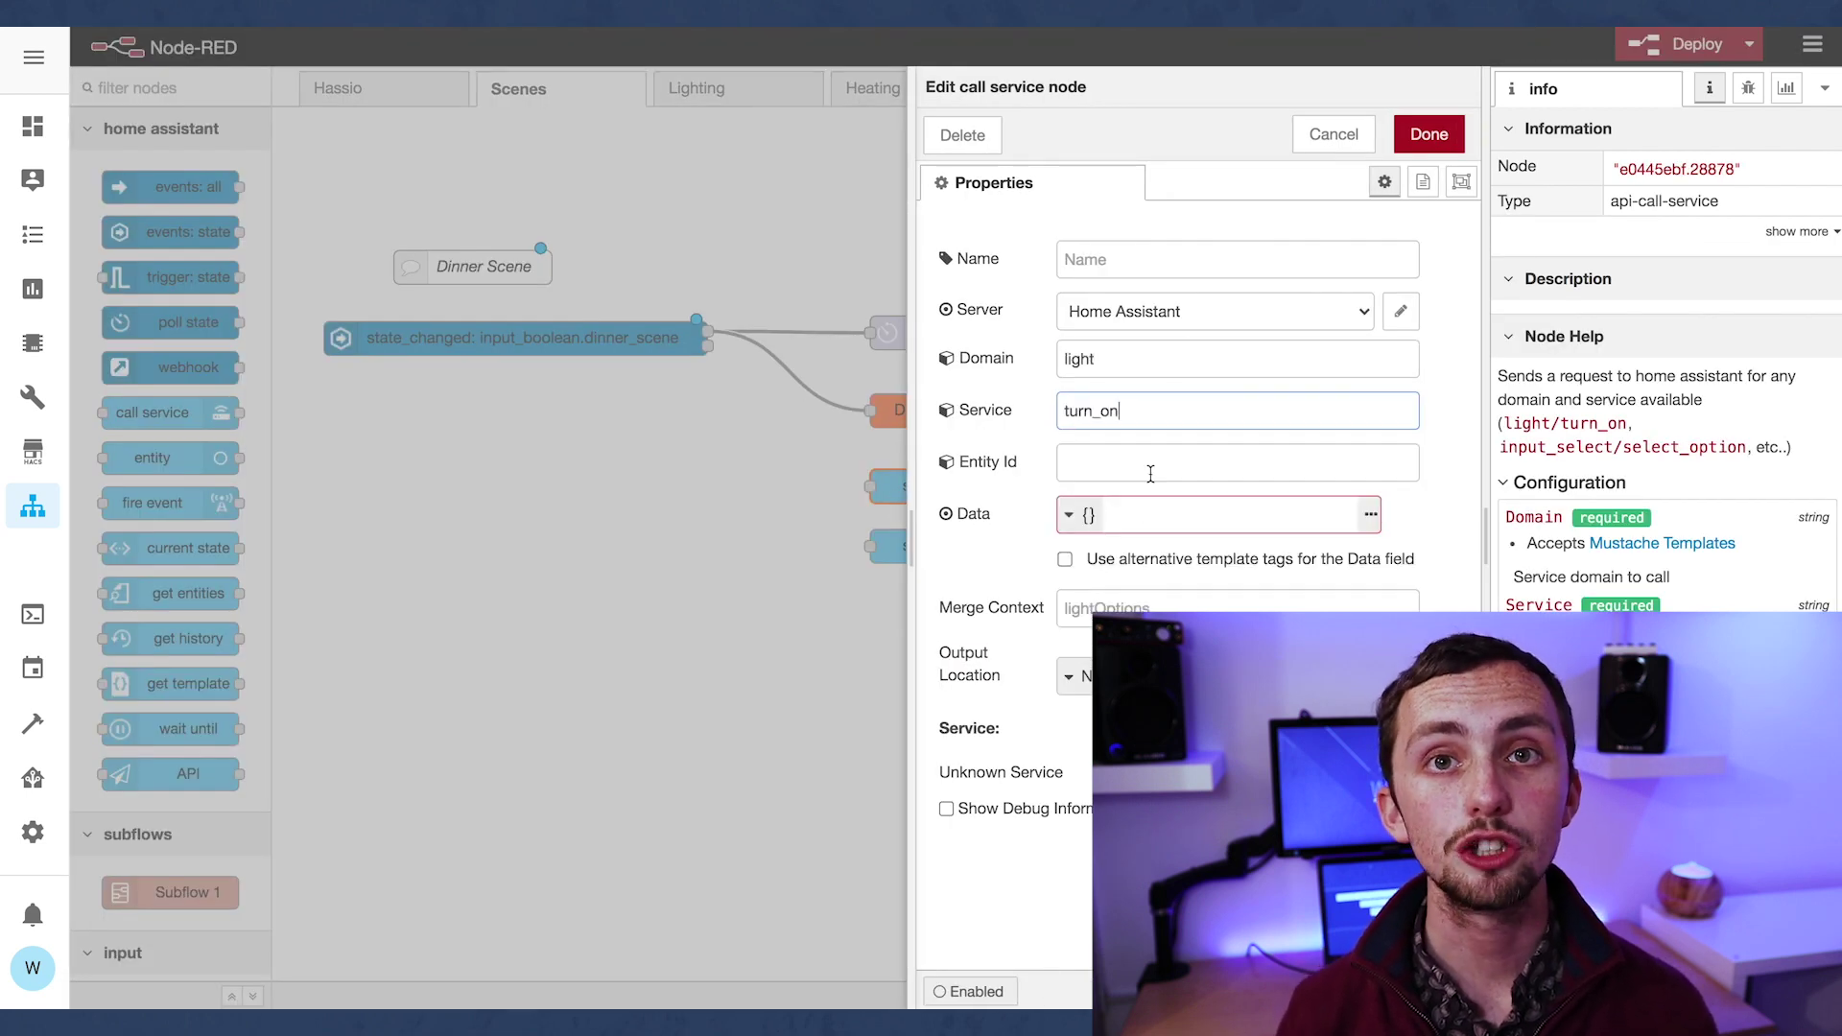
pyautogui.click(1150, 474)
pyautogui.write('light.')
pyautogui.scroll(-5, 1186, 608)
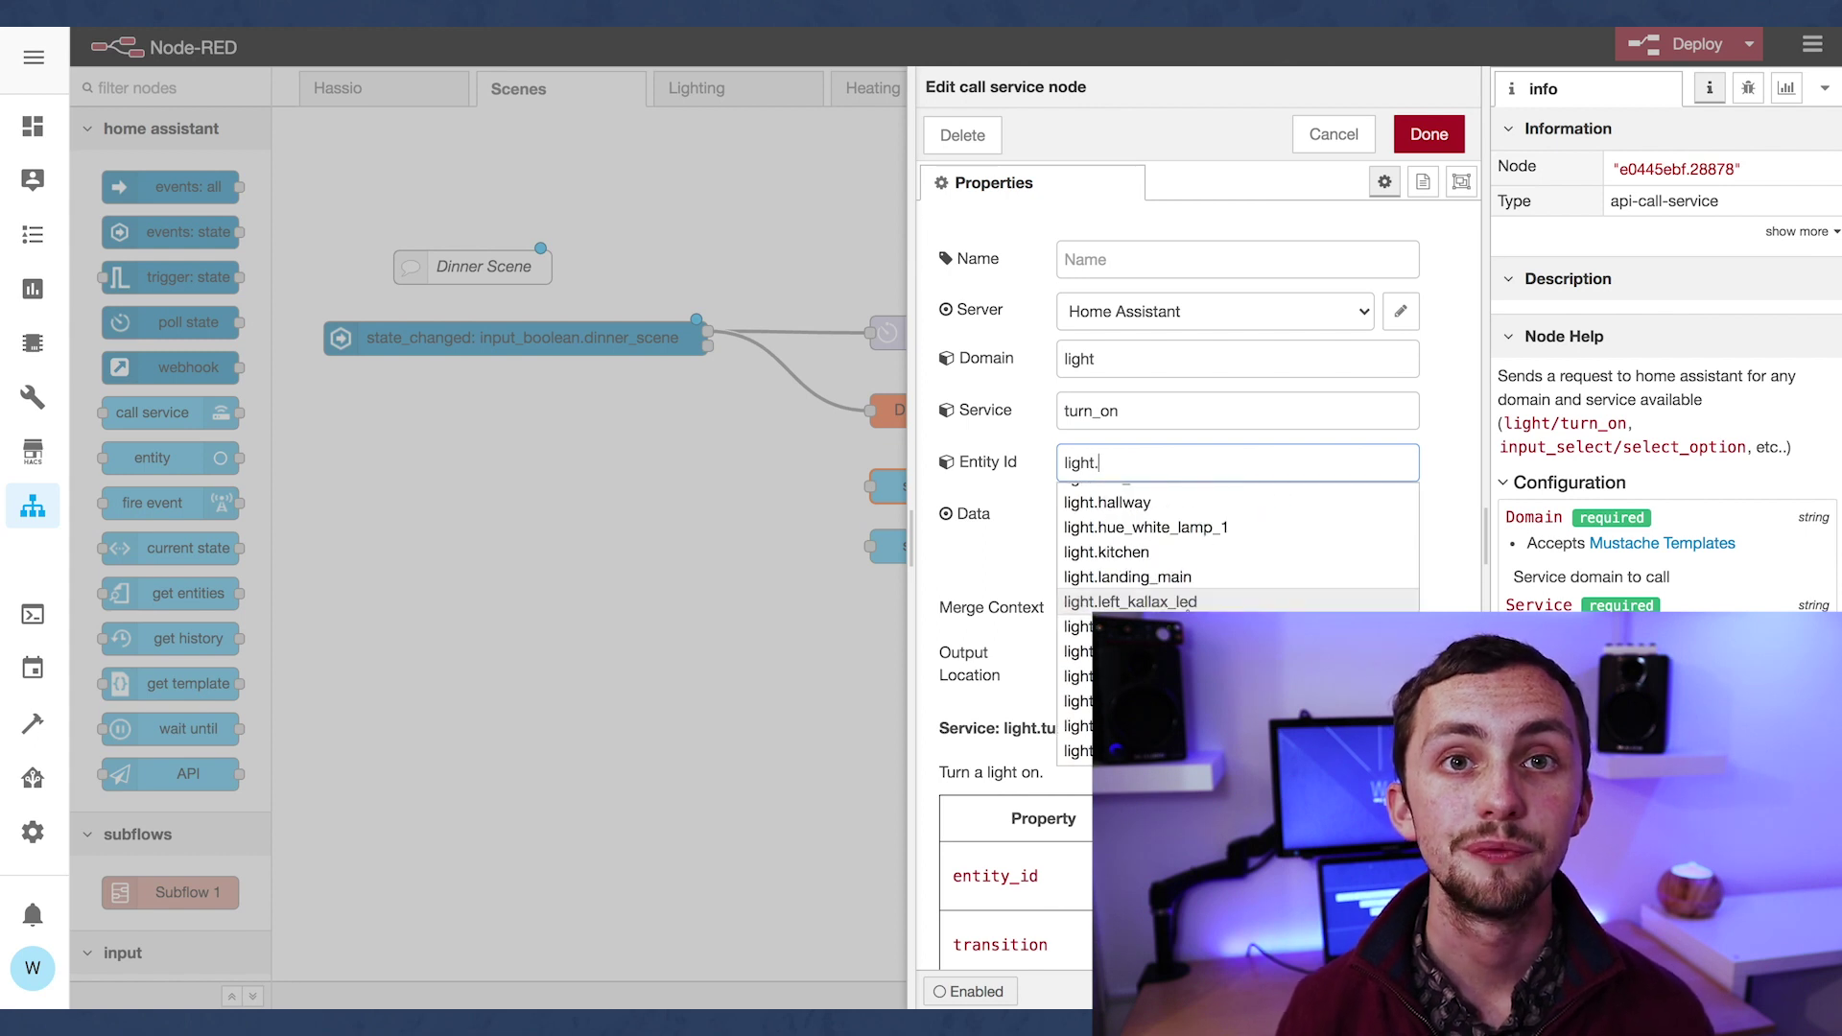
pyautogui.click(1186, 602)
# Step: Enter brightness: 255 and hs_color:[300,100] as the call service node's JSON data
pyautogui.click(1372, 515)
pyautogui.write('brightness: 255 hs_color:   - 300   - 100')
pyautogui.click(773, 297)
pyautogui.moveTo(804, 314); pyautogui.dragTo(863, 297)
pyautogui.write('{')
pyautogui.press('BackSpace')
pyautogui.write('[')
pyautogui.click(834, 314)
pyautogui.press('BackSpace')
pyautogui.press('BackSpace')
pyautogui.write(',')
pyautogui.click(926, 296)
pyautogui.write(']')
# Step: Enclose the brightness and hs_color lines of the JSON data in curly braces and indent them
pyautogui.click(766, 277)
pyautogui.press('Return')
pyautogui.press('Up')
pyautogui.write('{')
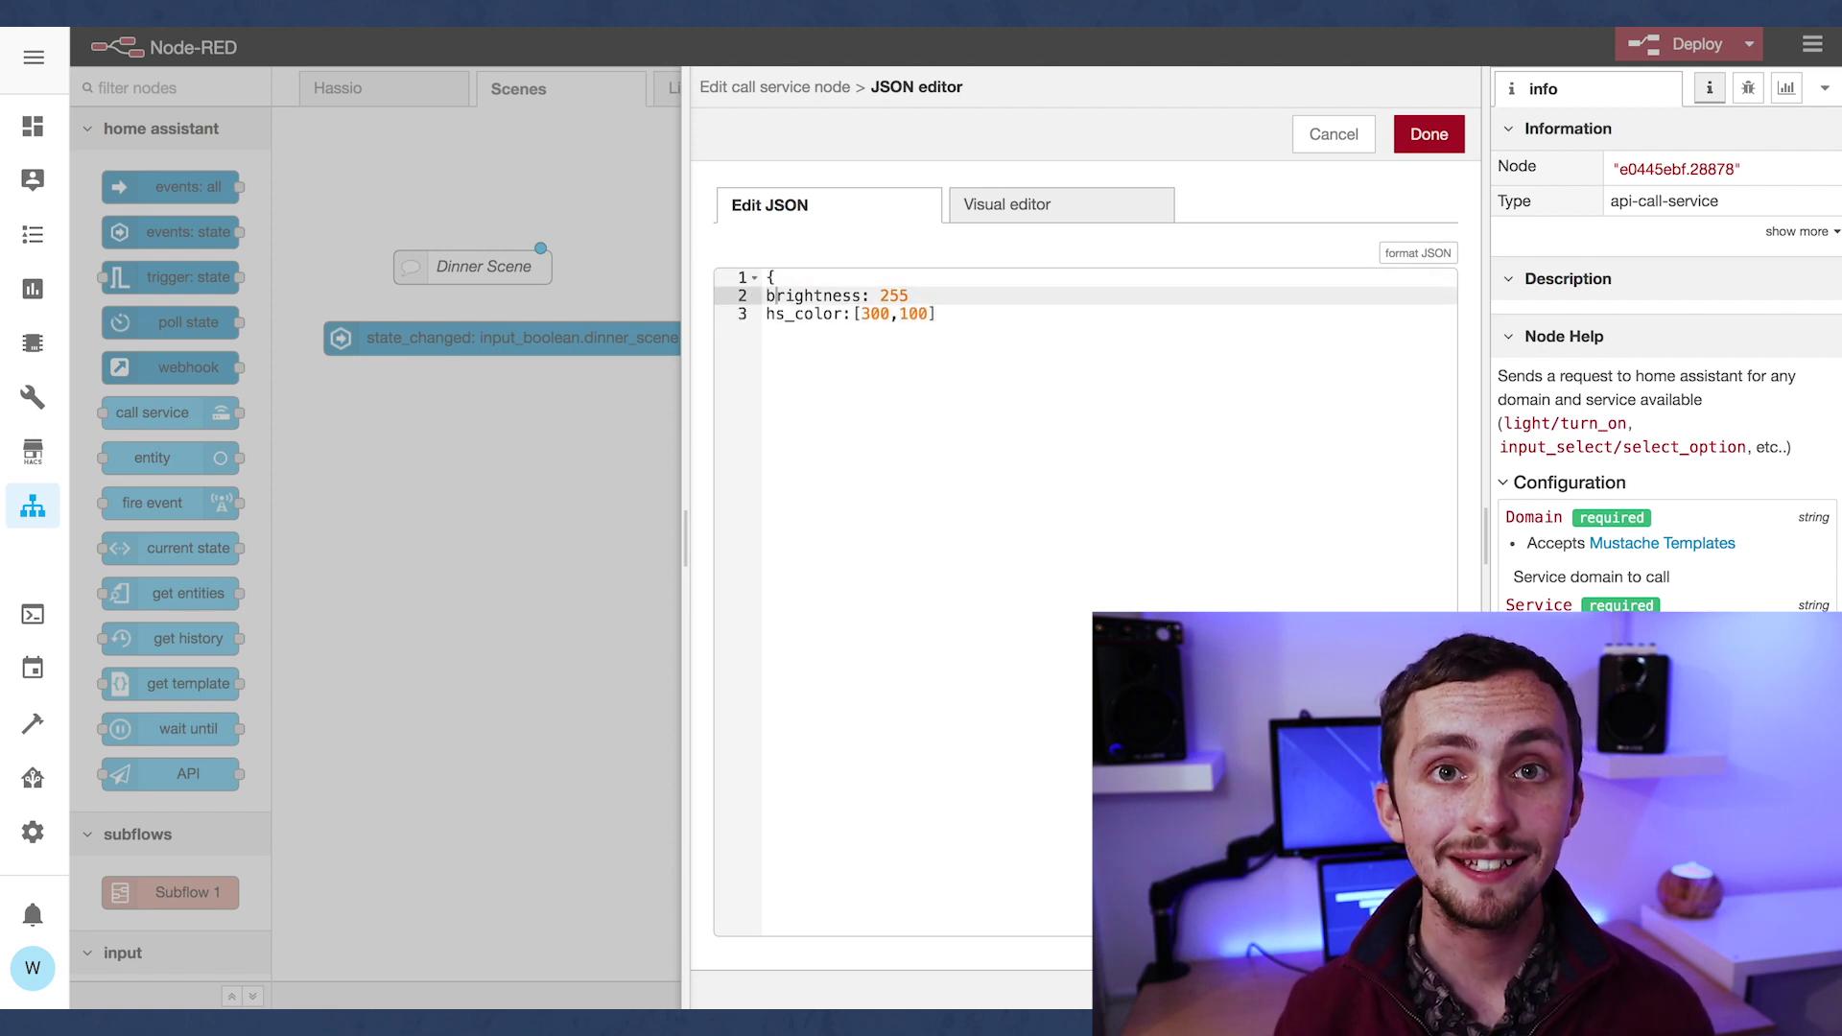
pyautogui.press('Tab')
pyautogui.click(806, 314)
pyautogui.press('Return')
pyautogui.write('}')
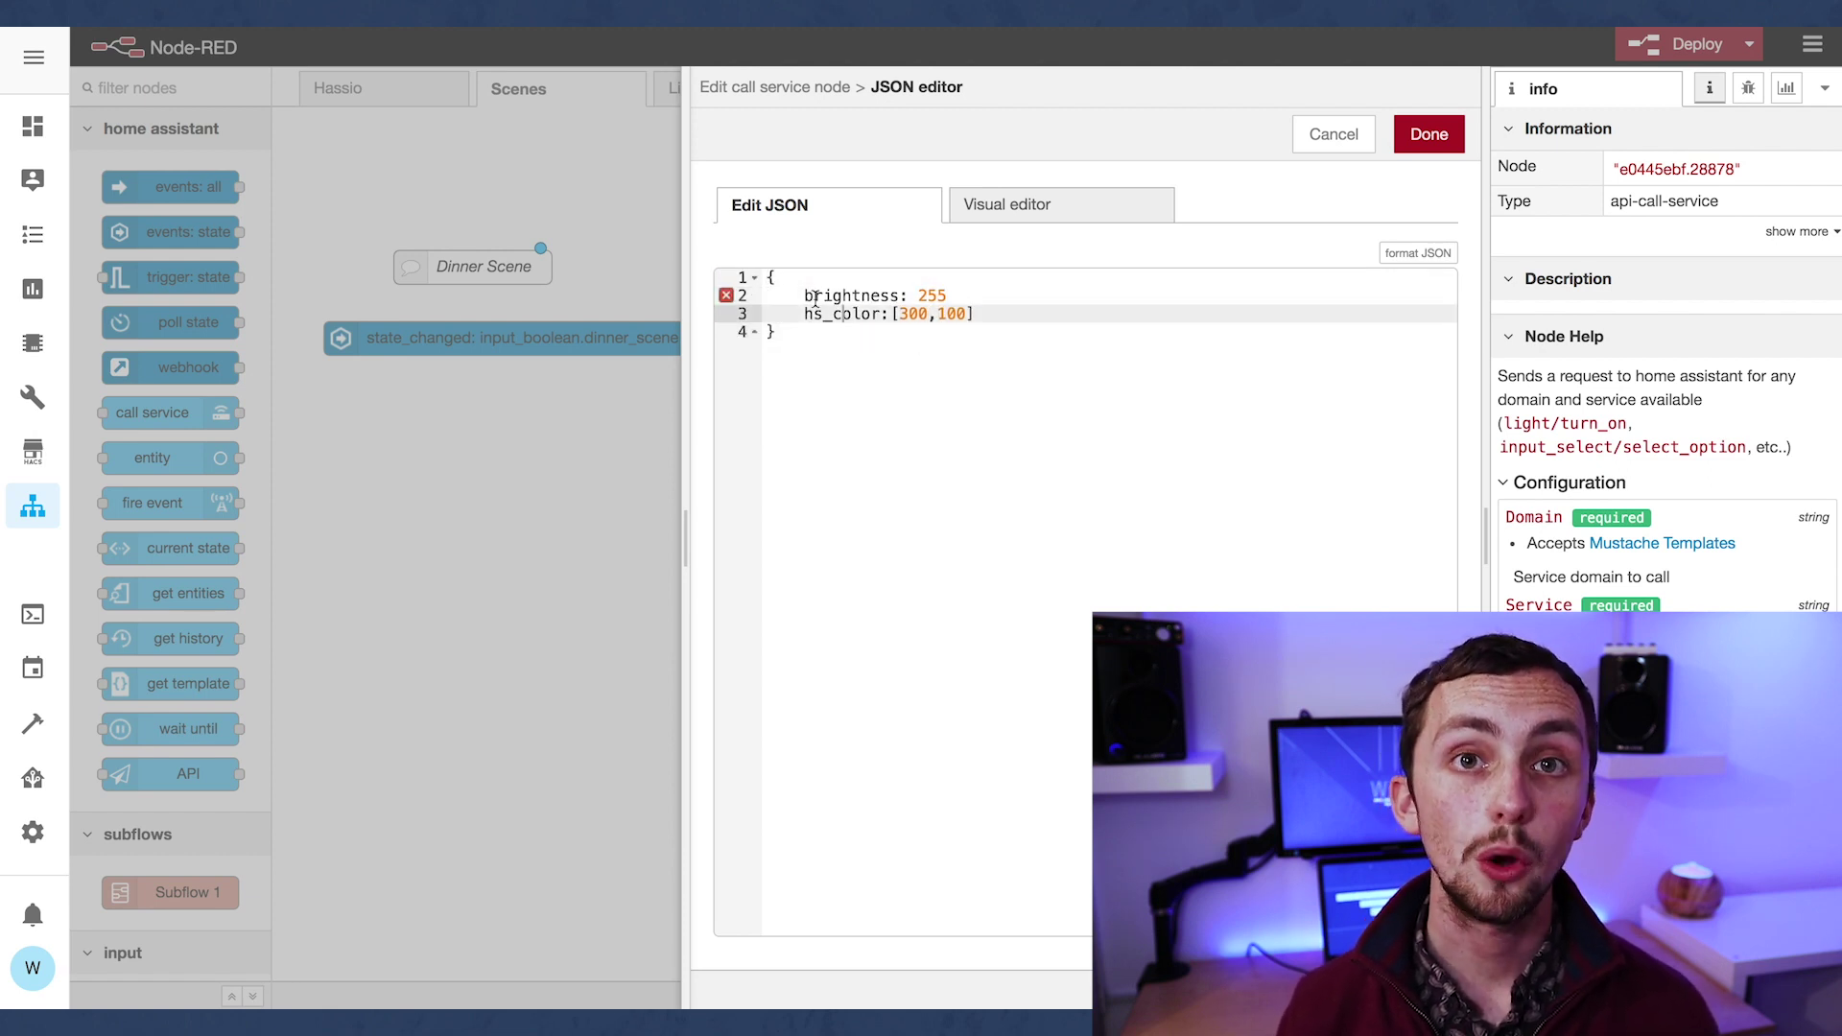
# Step: Put the brightness and hs_color keys in quotes, separate the two entries with a comma, and save the call service node
pyautogui.click(959, 295)
pyautogui.write(',')
pyautogui.click(805, 295)
pyautogui.write('"')
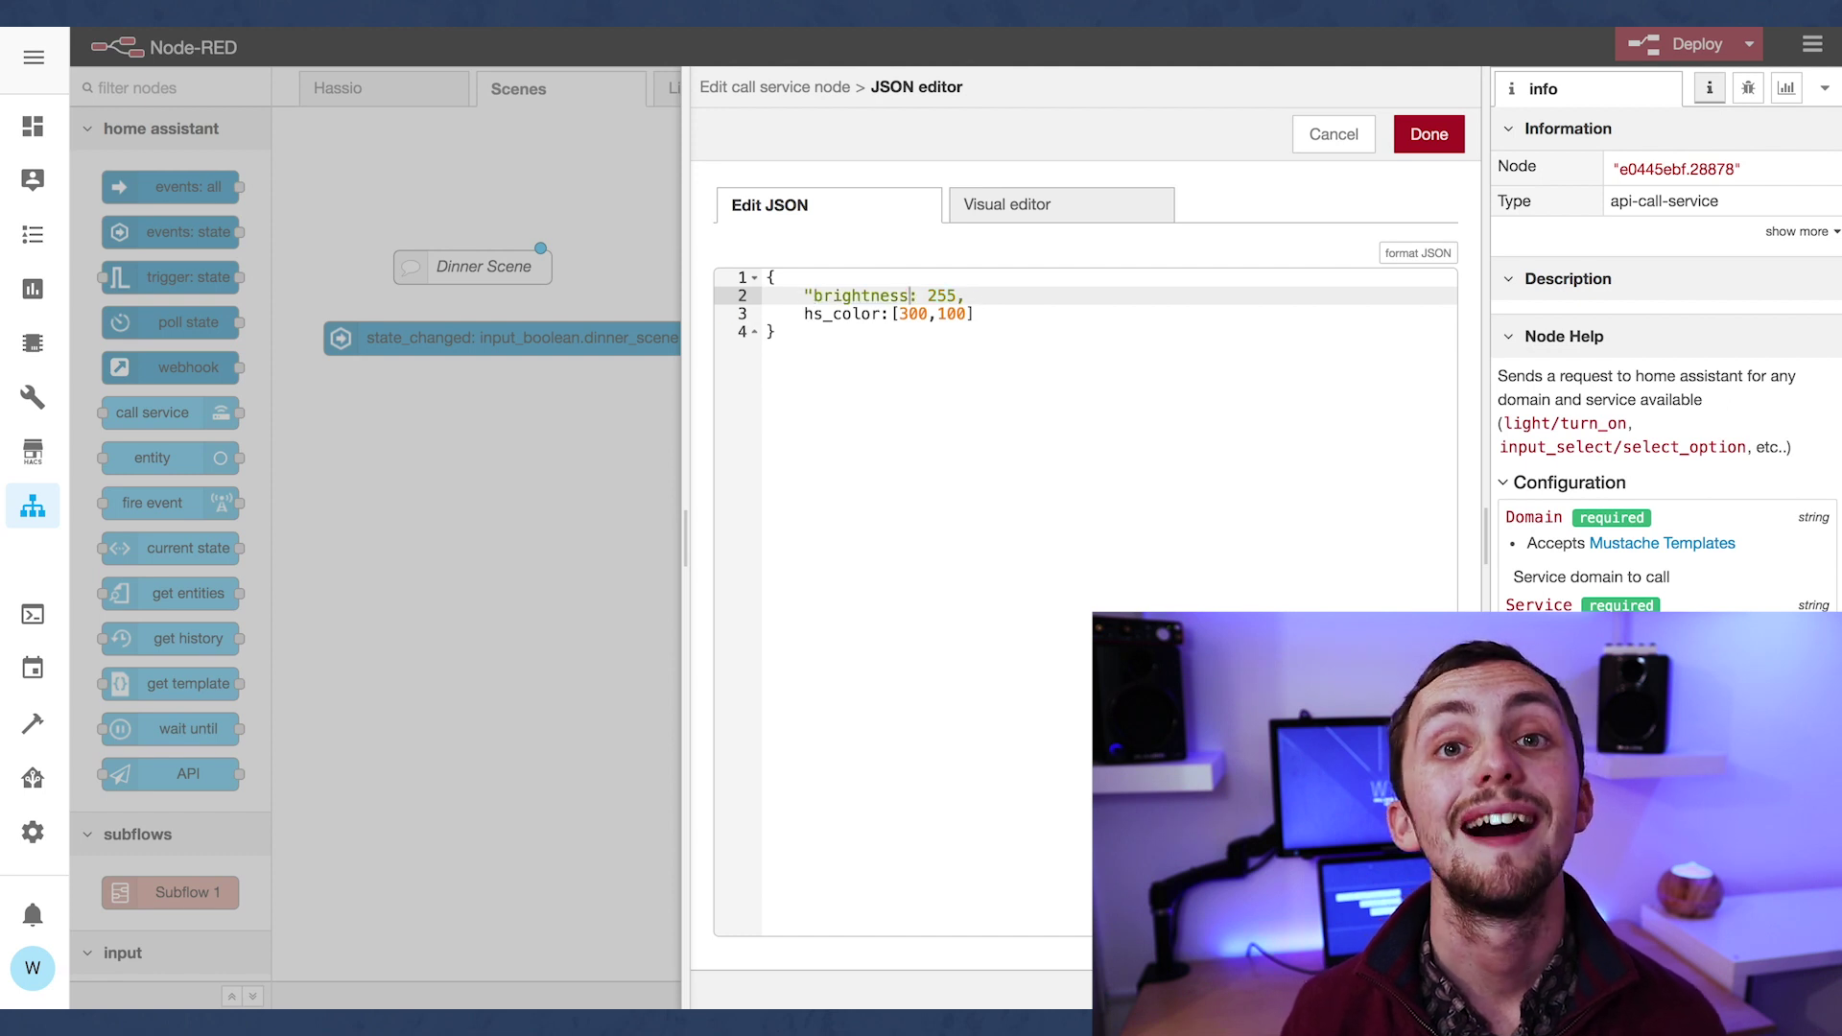
pyautogui.write('"')
pyautogui.click(805, 313)
pyautogui.write('"')
pyautogui.click(1428, 133)
pyautogui.scroll(-1, 1268, 581)
pyautogui.scroll(4, 1362, 305)
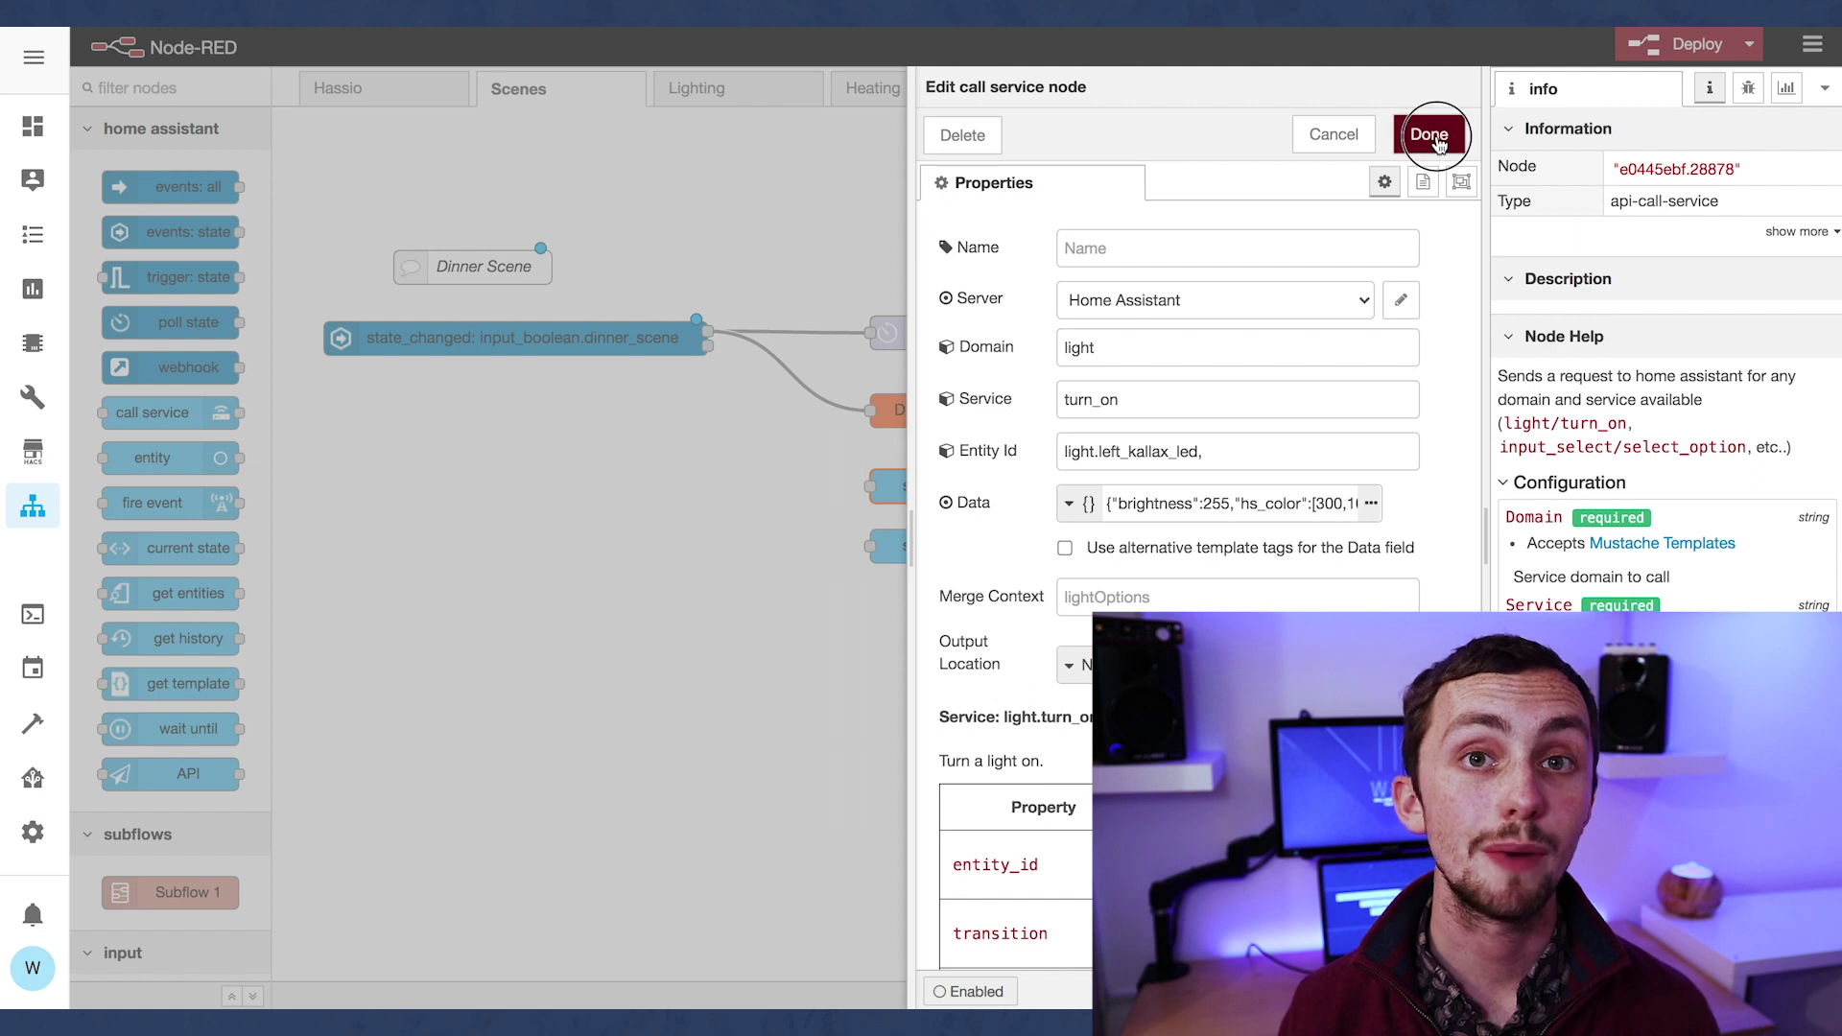
pyautogui.click(1467, 149)
# Step: Set the light turn_on node's entity IDs to light.left_kallax_led and light.right_kallax_led
pyautogui.doubleClick(932, 491)
pyautogui.click(1247, 462)
pyautogui.write('light.left_kallax_led, li')
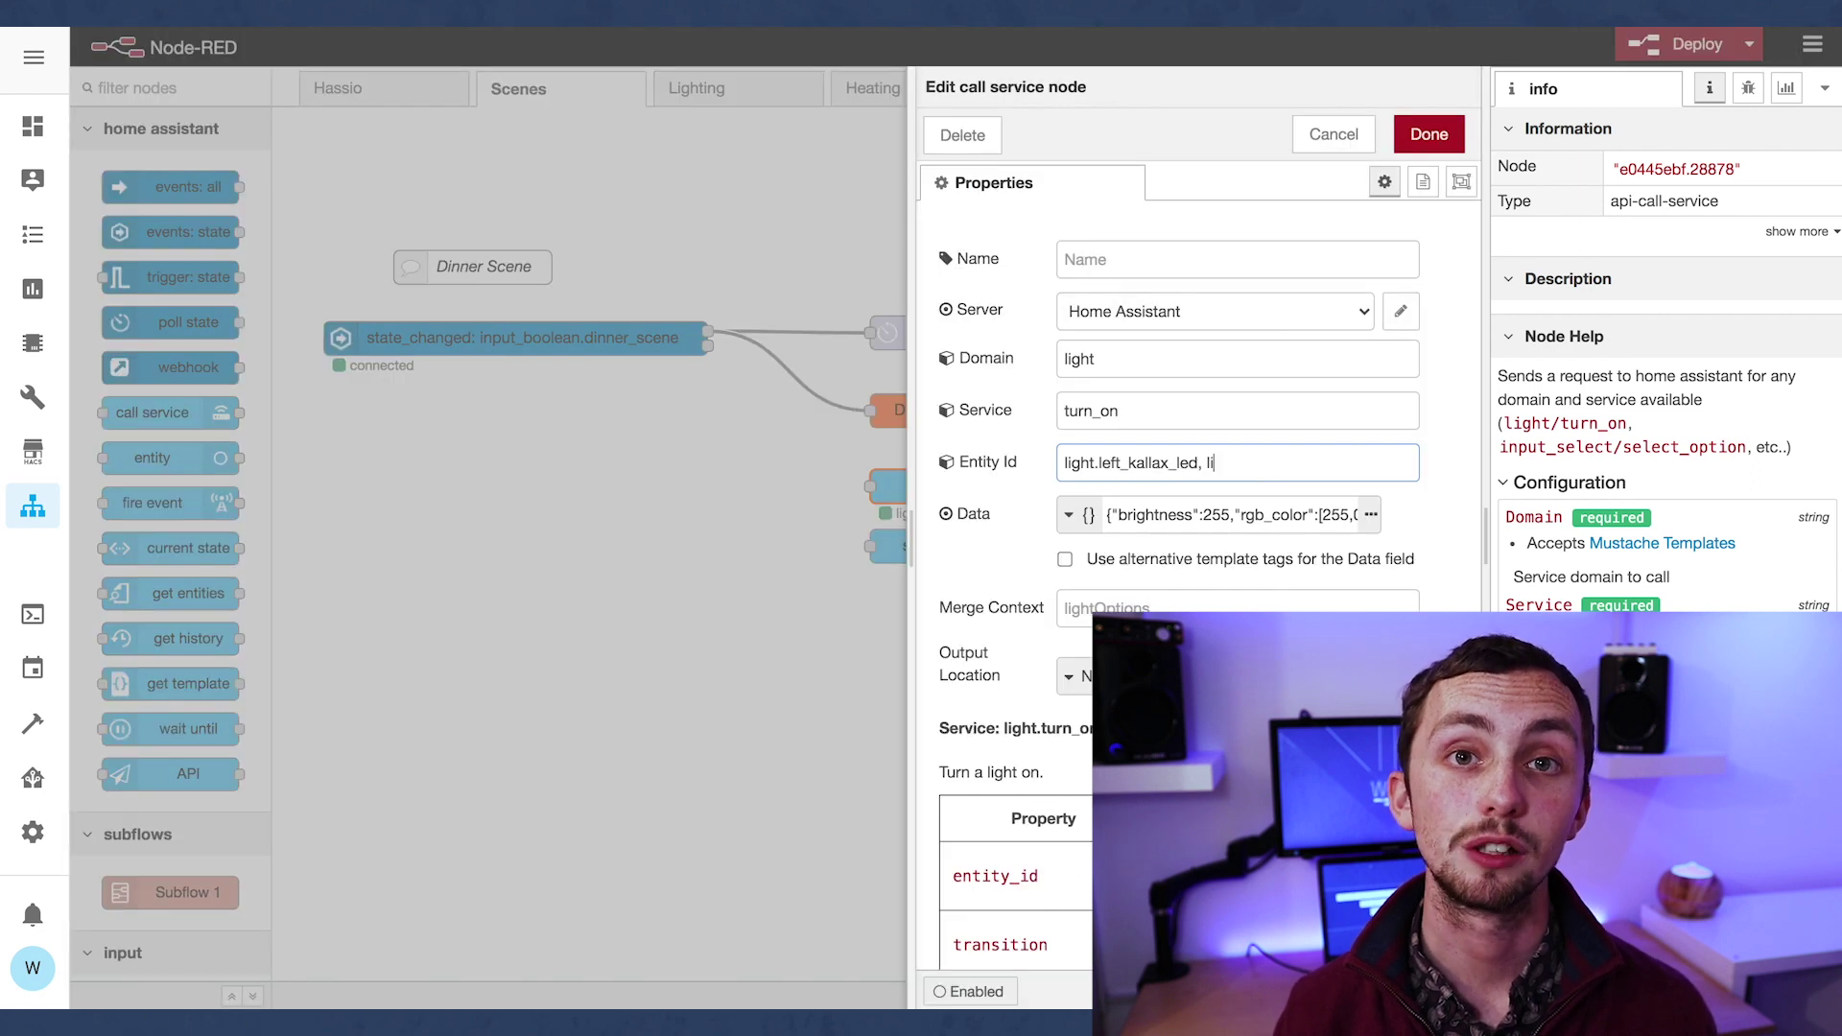
pyautogui.write('right_kallax_led,')
pyautogui.click(1439, 143)
# Step: Wire the light turn_on node to the dinner scene trigger's true output and delete the spare call service node below it
pyautogui.moveTo(869, 487); pyautogui.dragTo(708, 331)
pyautogui.click(939, 559)
pyautogui.press('Delete')
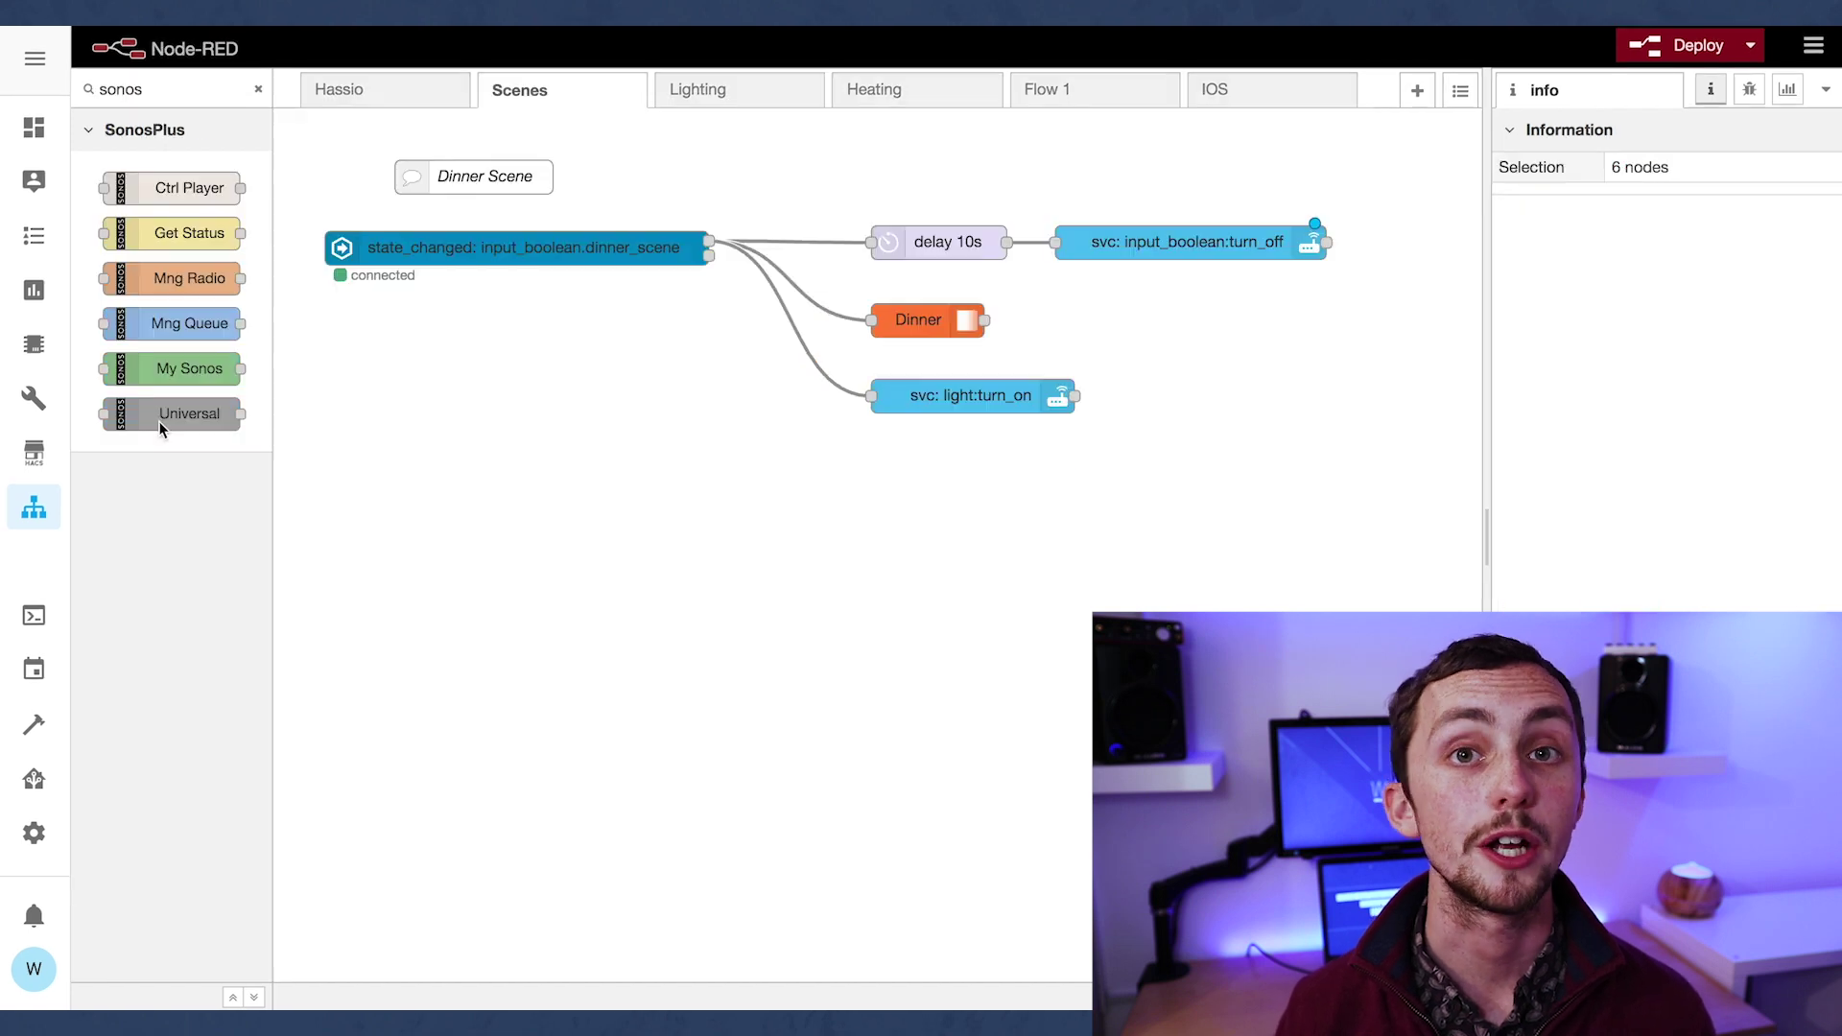
# Step: Add Sonos Universal nodes below the light node and configure the uppermost for the Kitchen player with the player: leave group command
pyautogui.moveTo(861, 516); pyautogui.dragTo(851, 518)
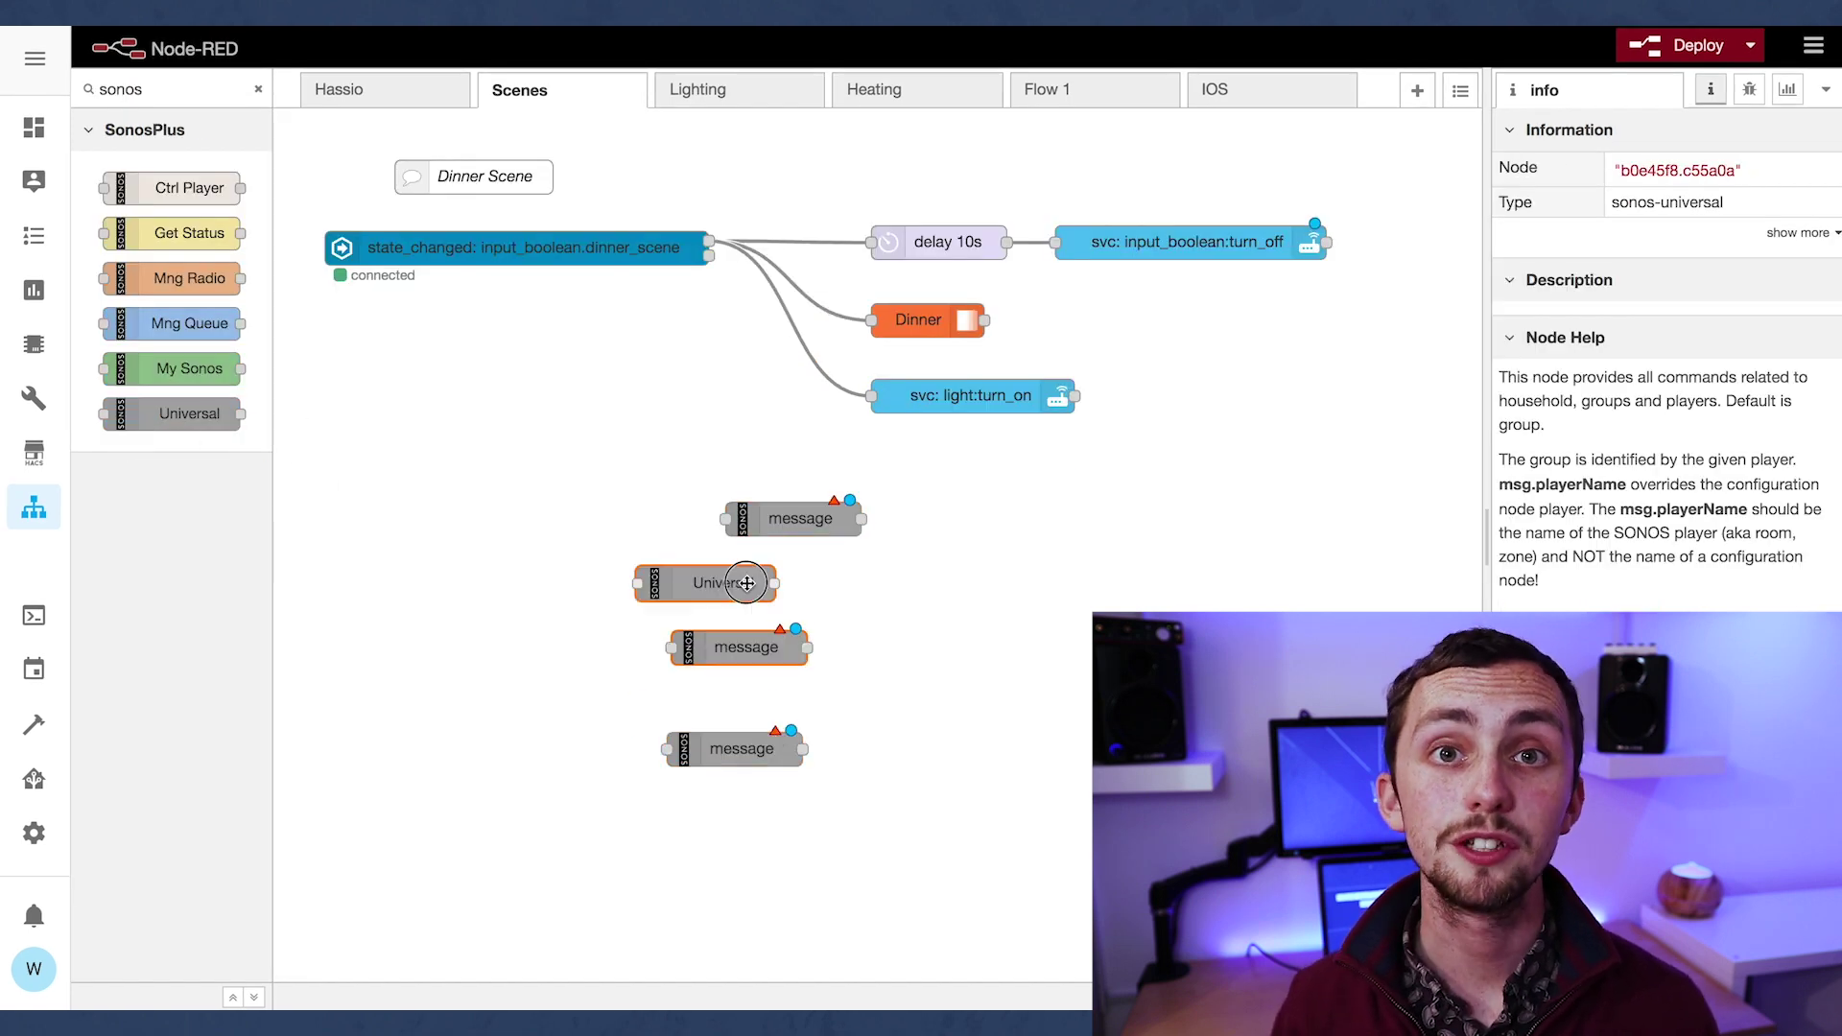
pyautogui.moveTo(746, 583); pyautogui.dragTo(748, 585)
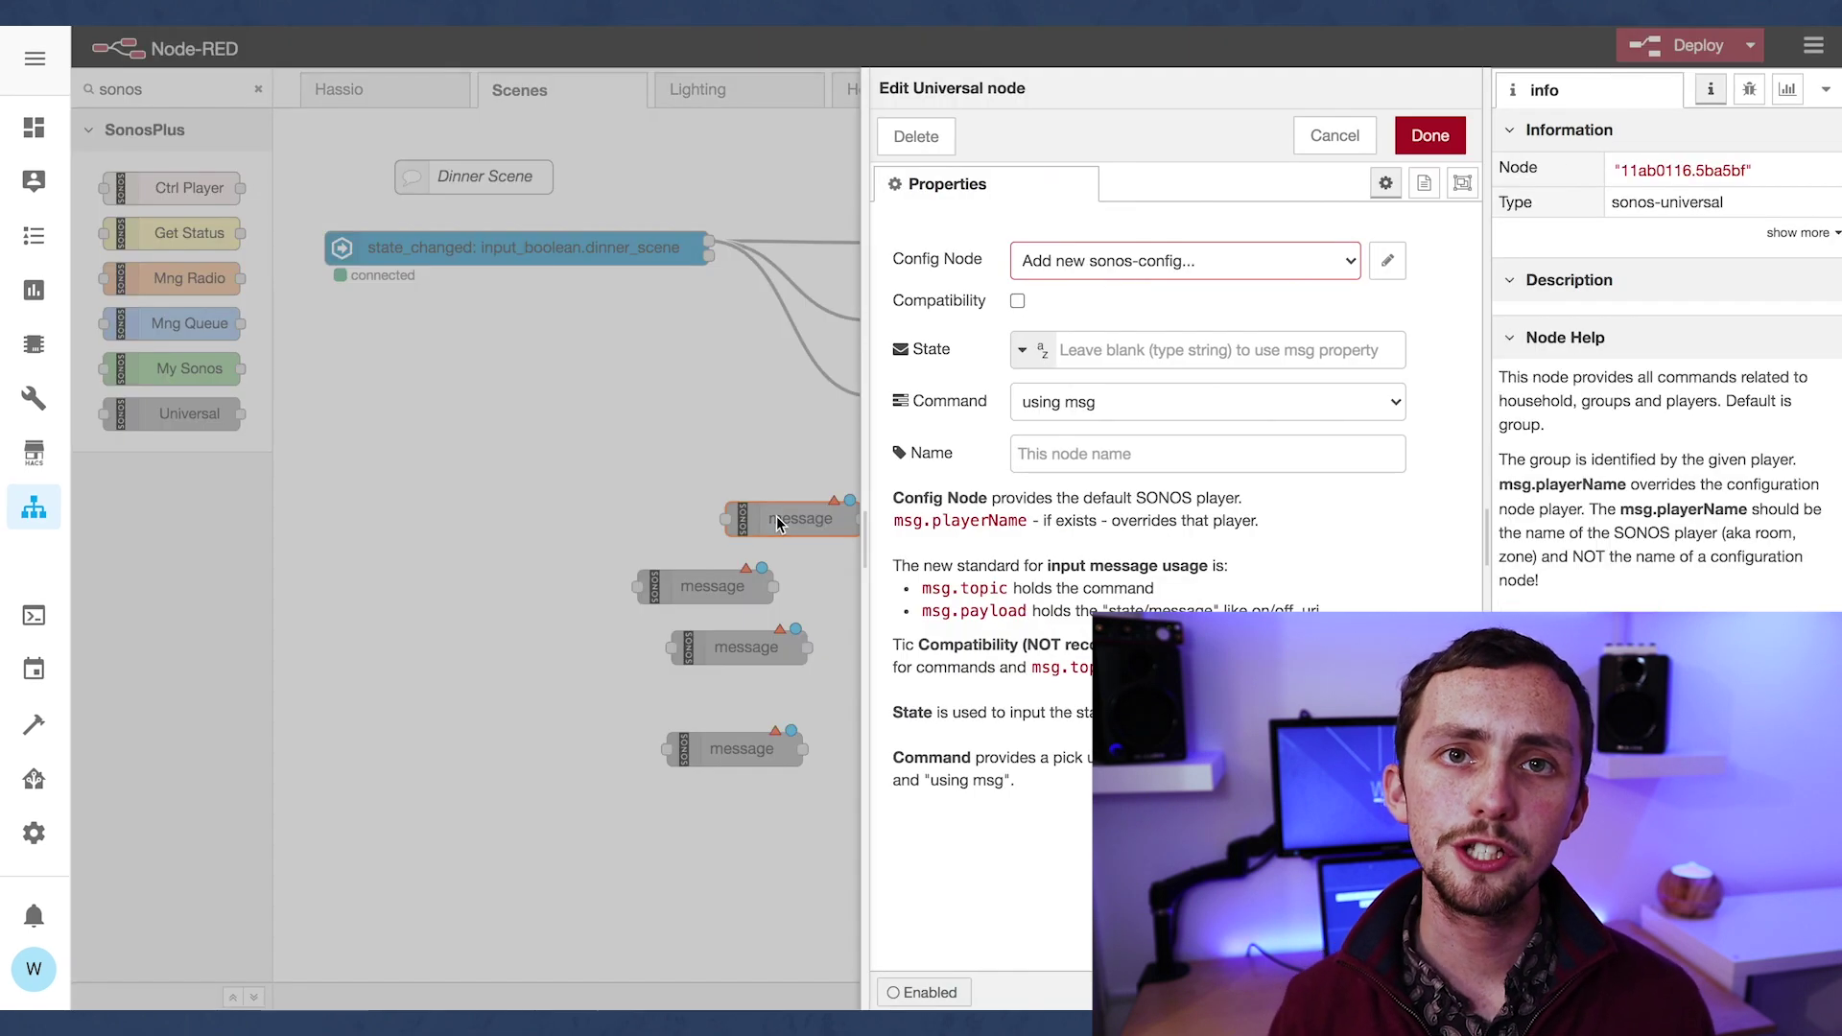
pyautogui.click(1180, 260)
pyautogui.click(1103, 110)
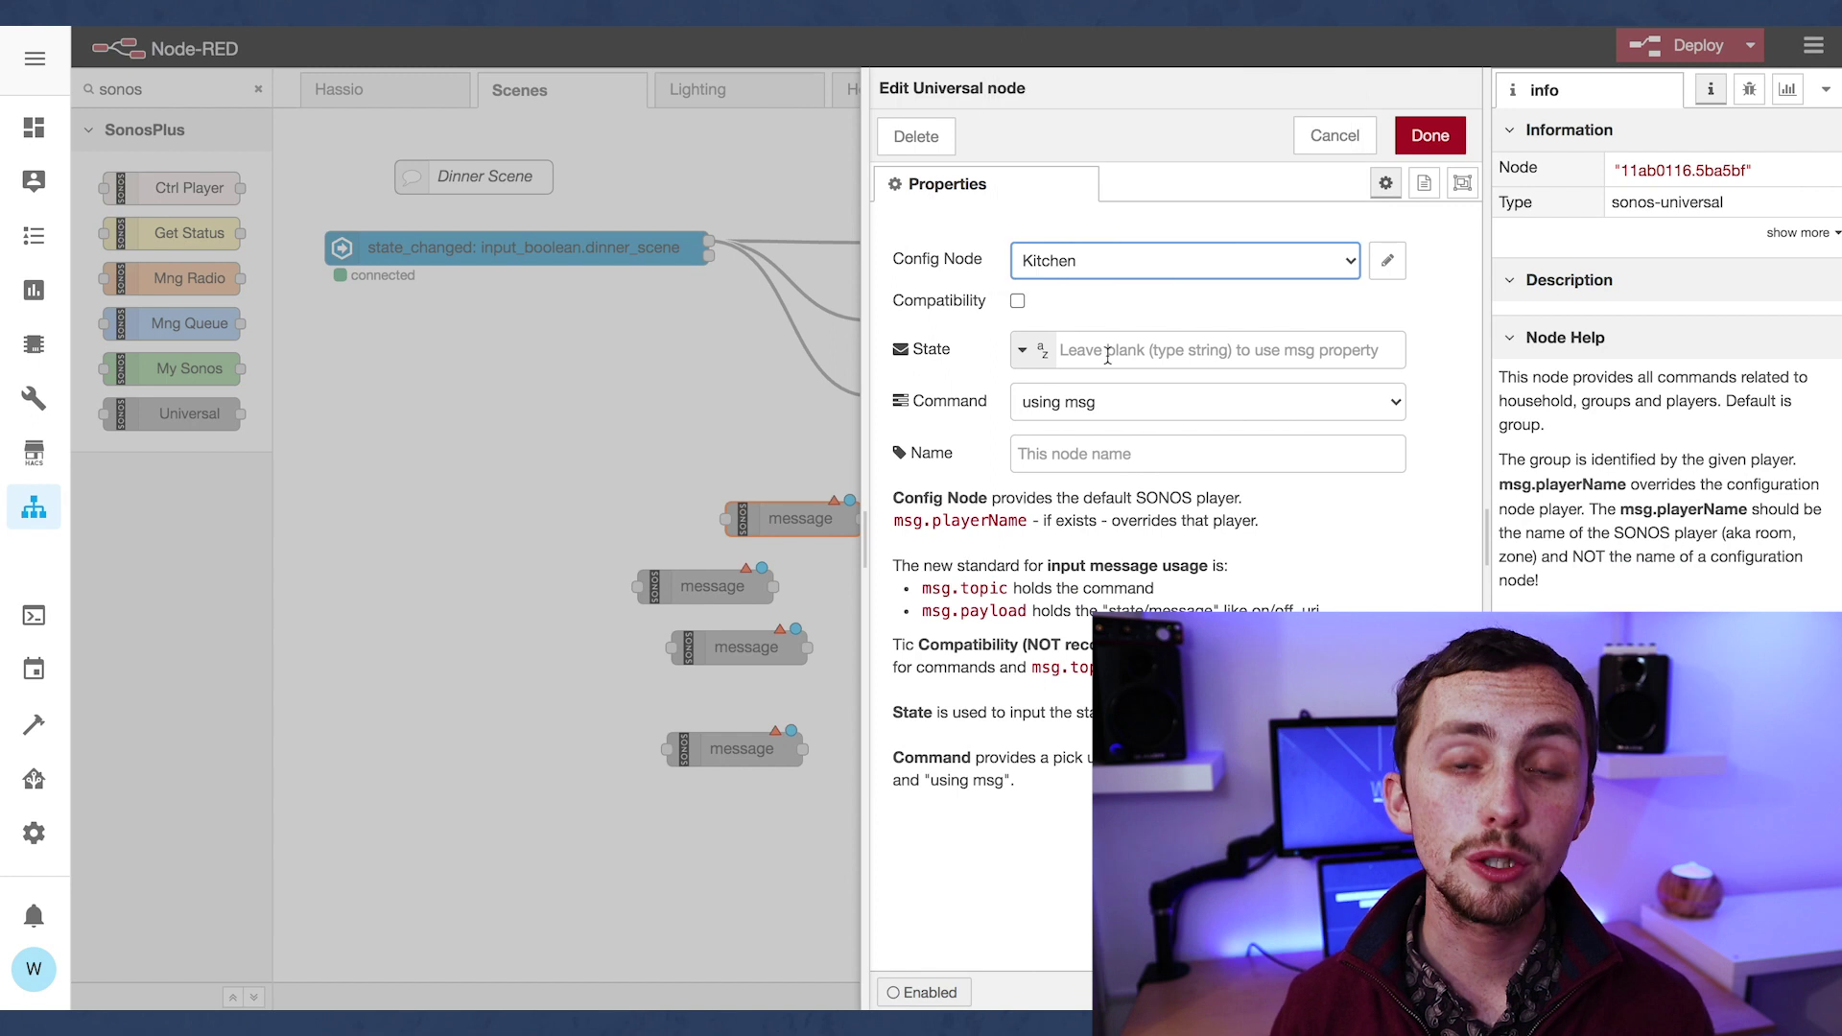
pyautogui.click(1207, 401)
pyautogui.click(1055, 898)
pyautogui.click(1429, 136)
pyautogui.moveTo(816, 528); pyautogui.dragTo(875, 479)
# Step: Place the second Universal node below the Kitchen one and set it to Dining Room with the player: leave group command
pyautogui.moveTo(712, 593); pyautogui.dragTo(799, 547)
pyautogui.doubleClick(799, 554)
pyautogui.click(1180, 260)
pyautogui.click(1103, 89)
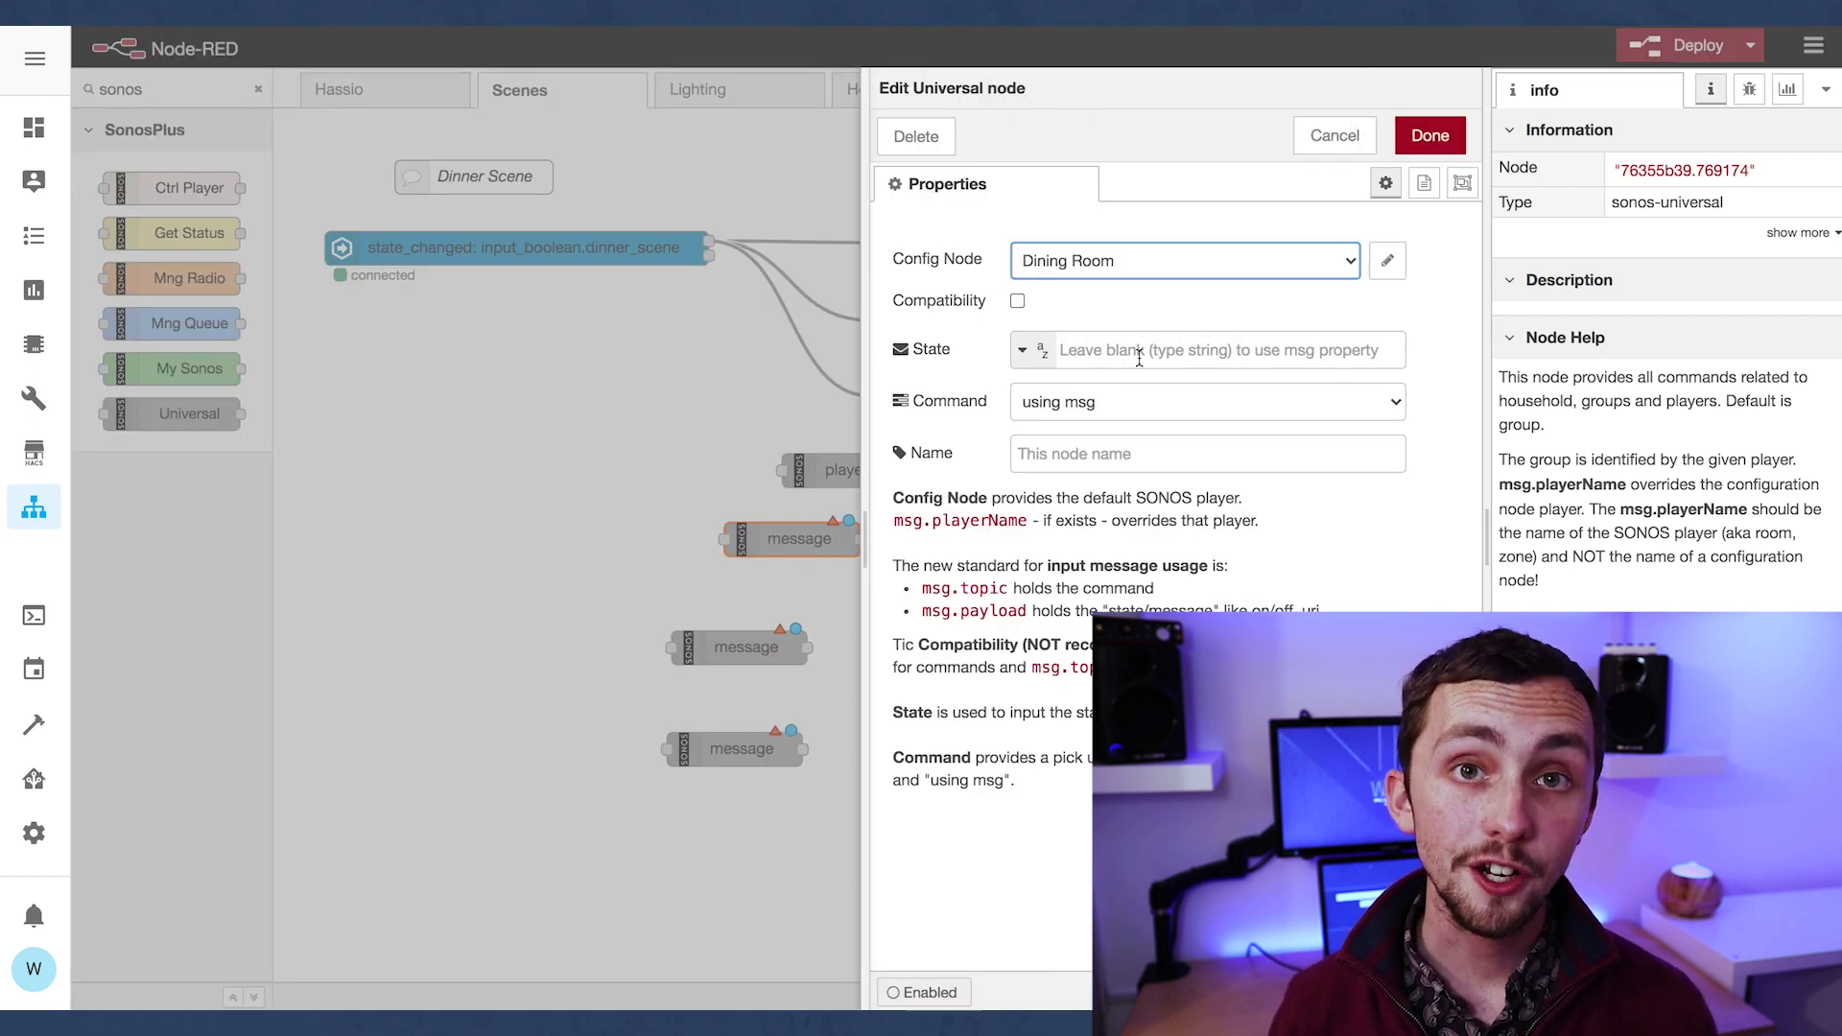
pyautogui.click(1206, 401)
pyautogui.click(1065, 898)
pyautogui.click(1428, 136)
# Step: Position another Universal node below the two leave-group nodes and set it to Dining Room with the group: clear queue command
pyautogui.moveTo(997, 603); pyautogui.dragTo(876, 605)
pyautogui.doubleClick(876, 604)
pyautogui.click(1189, 260)
pyautogui.click(1103, 89)
pyautogui.click(1206, 401)
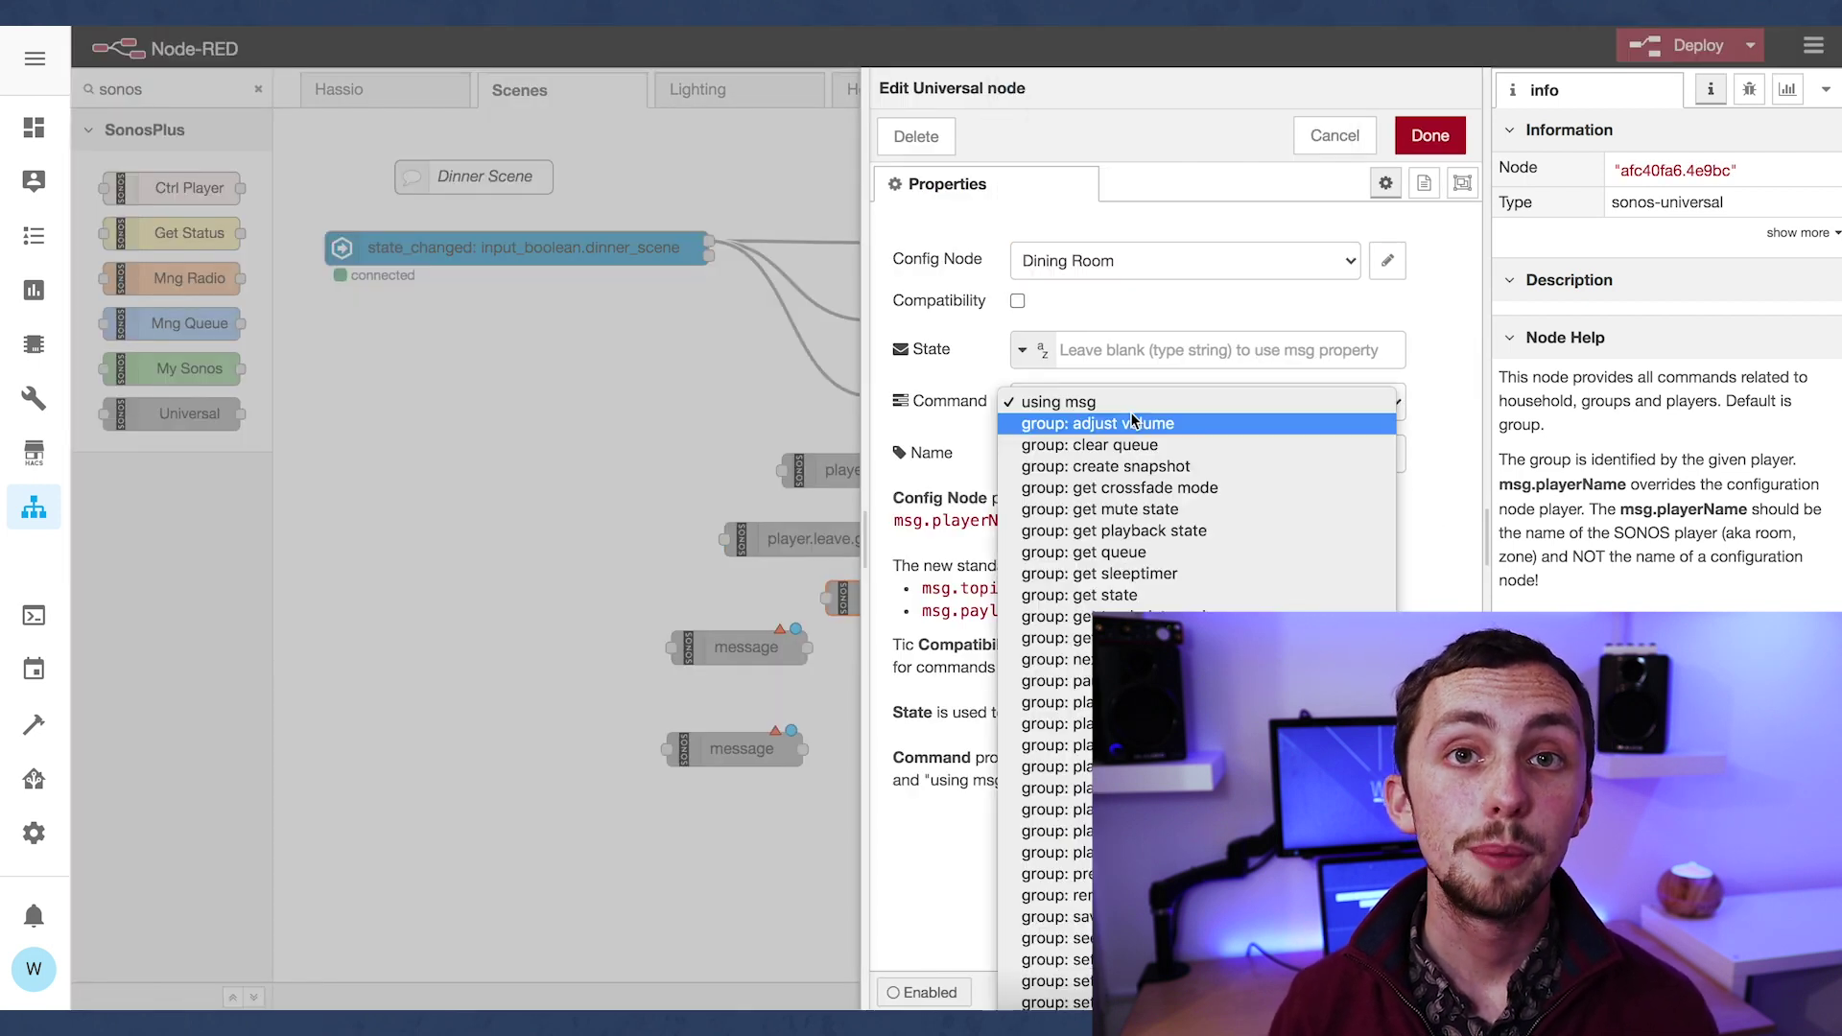
pyautogui.click(1104, 441)
pyautogui.click(1447, 144)
# Step: Add a My Sonos node for Dining Room with the command My Sonos: queue the specified item, entering the item name as State
pyautogui.moveTo(777, 658); pyautogui.dragTo(782, 918)
pyautogui.moveTo(948, 748); pyautogui.dragTo(964, 664)
pyautogui.doubleClick(964, 663)
pyautogui.click(1156, 402)
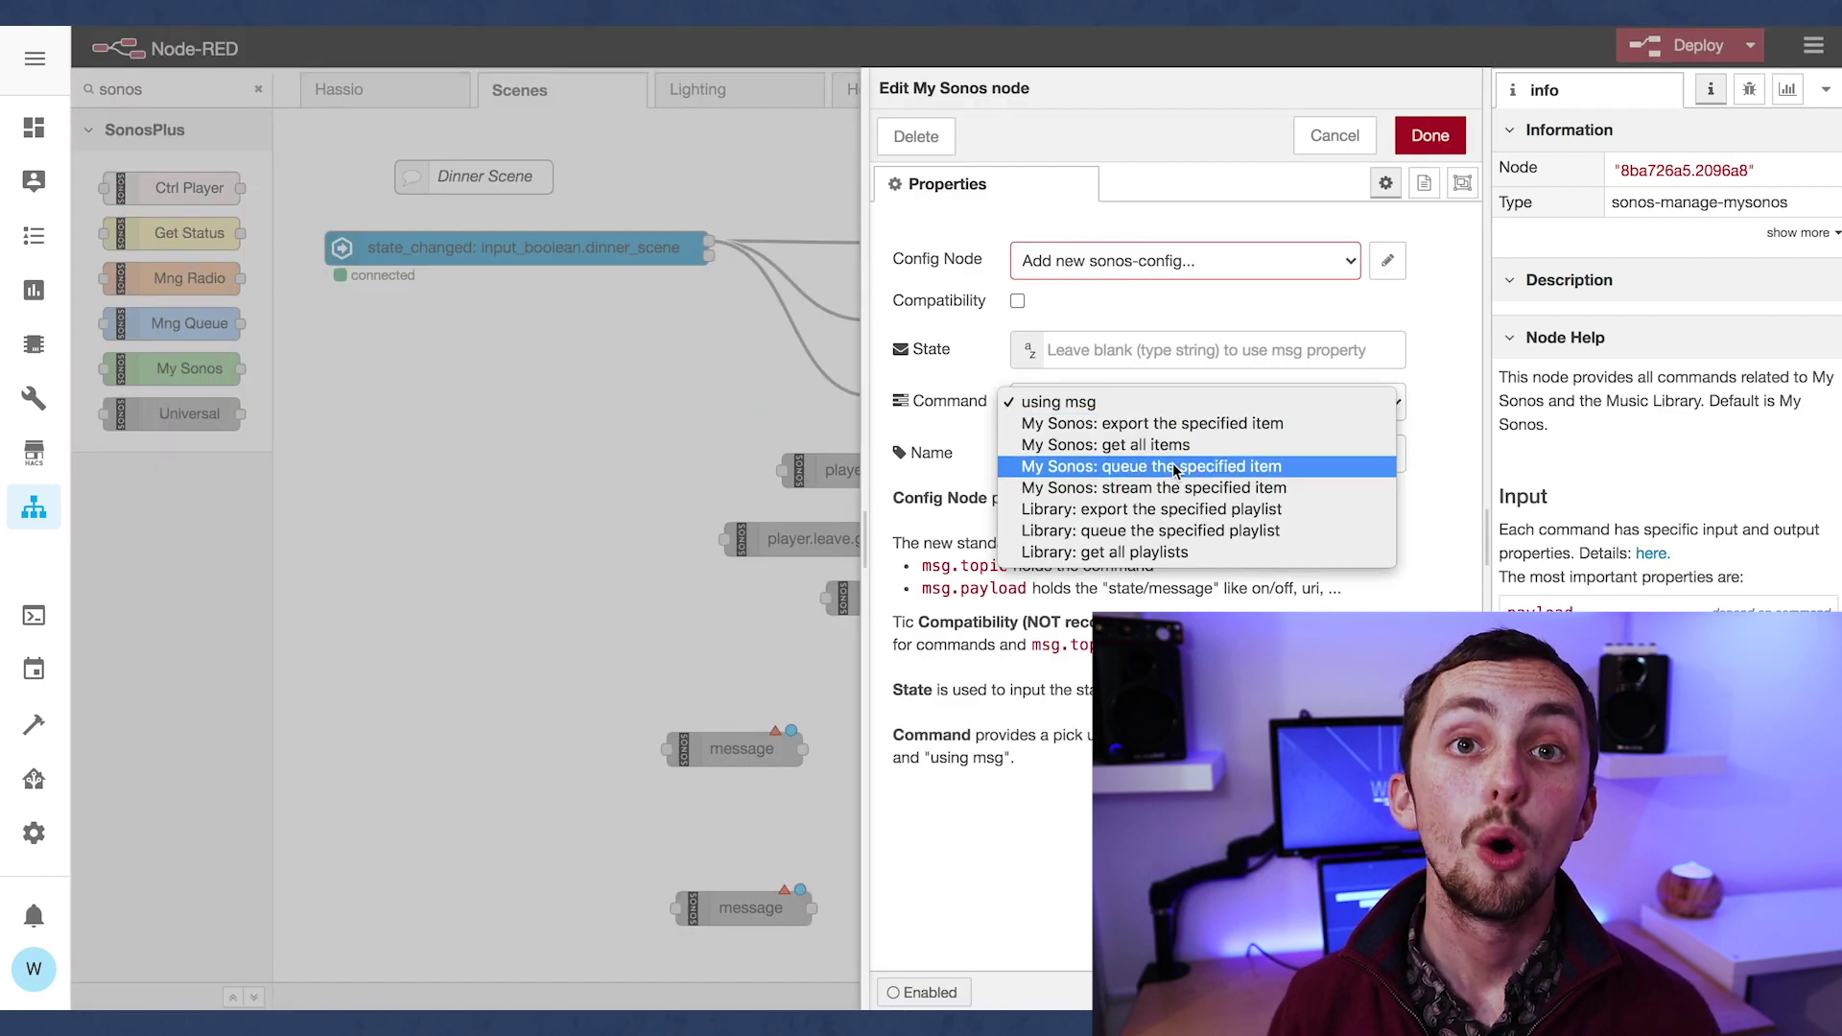
pyautogui.click(1151, 466)
pyautogui.click(1180, 260)
pyautogui.click(1103, 84)
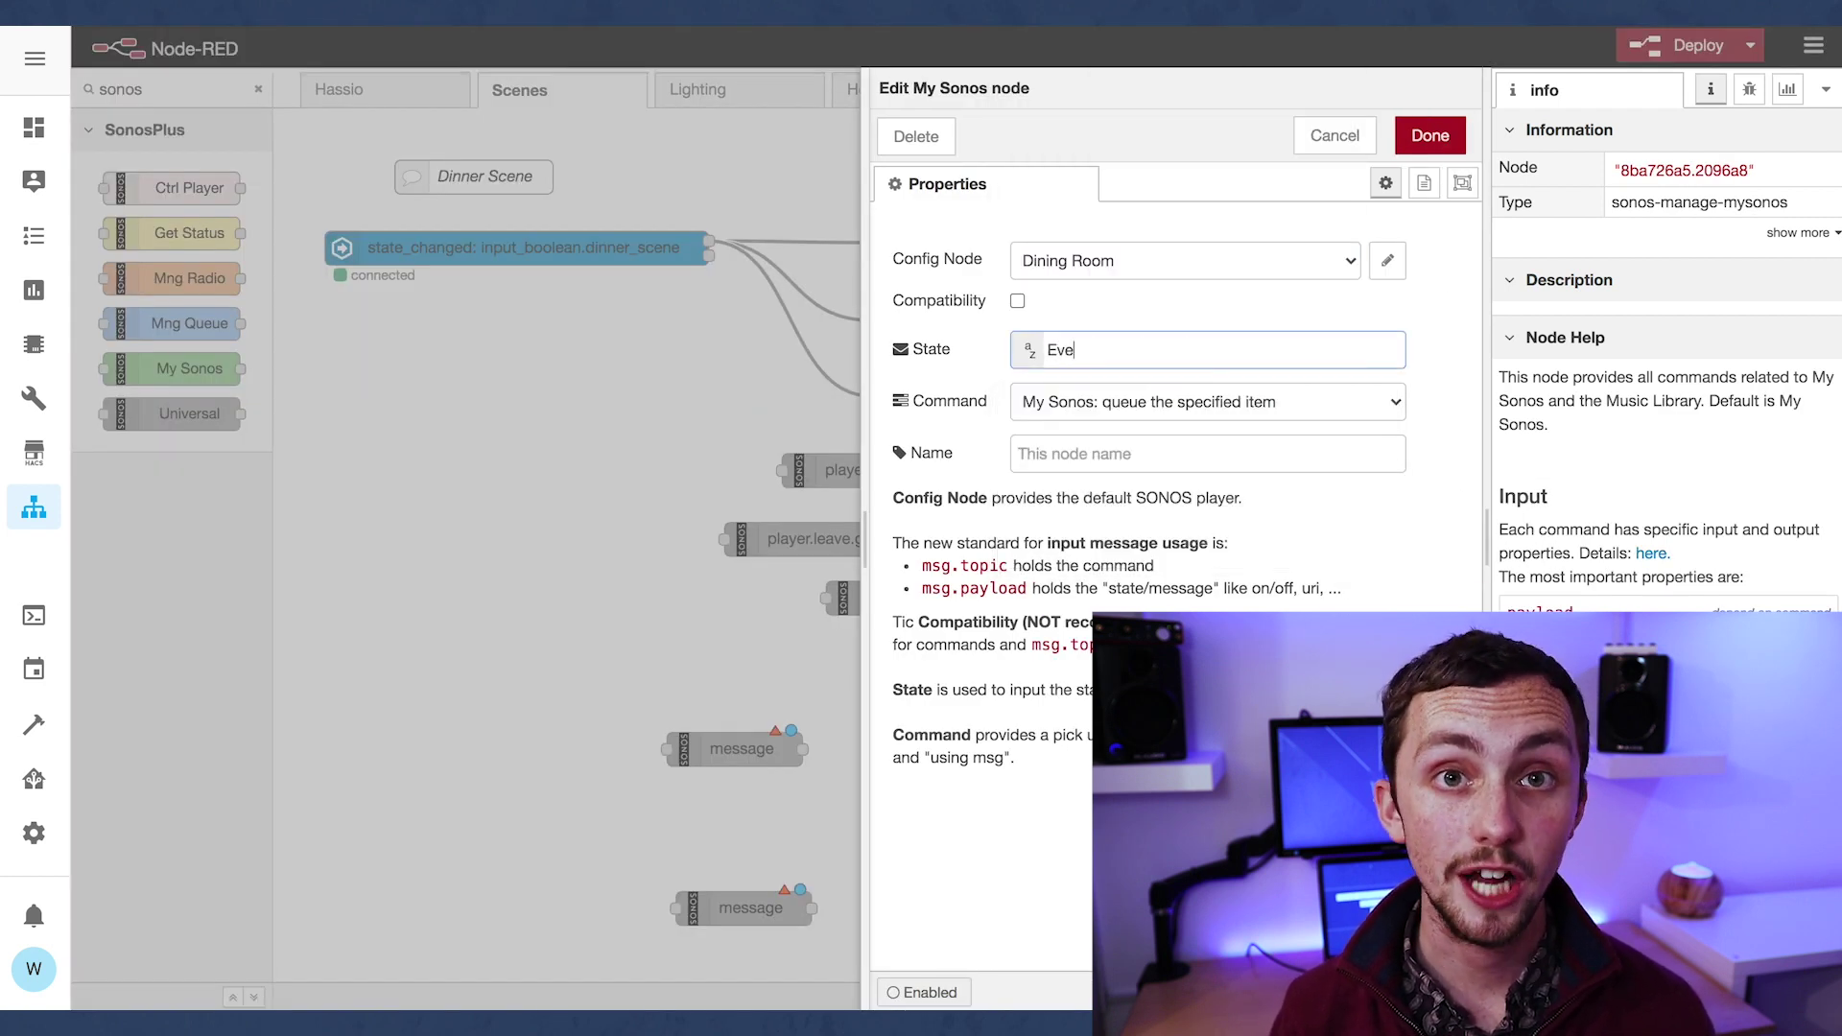
pyautogui.click(1429, 136)
# Step: Move a Universal node below the My Sonos node, choose its Sonos player and set its command to group: play queue
pyautogui.moveTo(739, 749); pyautogui.dragTo(1004, 711)
pyautogui.doubleClick(1004, 711)
pyautogui.click(1094, 259)
pyautogui.click(1048, 113)
pyautogui.click(1206, 401)
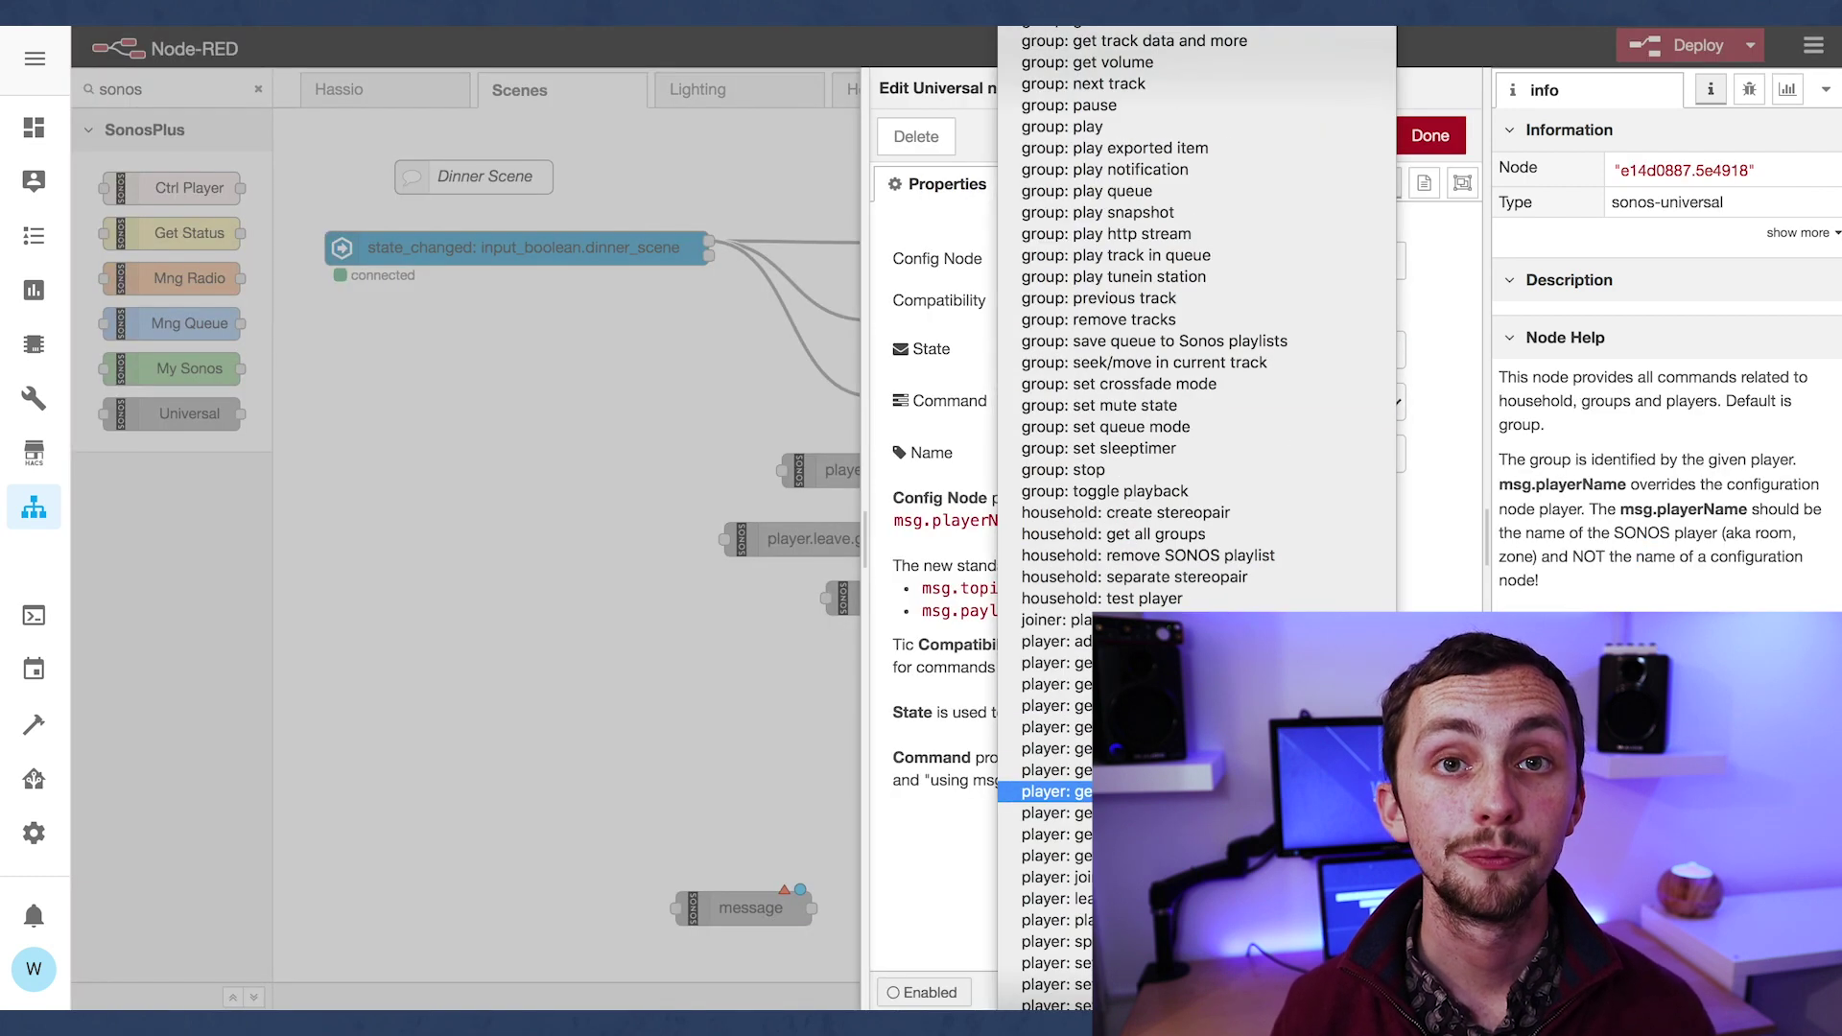
pyautogui.click(1172, 125)
pyautogui.click(1429, 135)
# Step: Set the last Universal node to Dining Room with player: set volume, and wire it to the clear queue node below it
pyautogui.moveTo(729, 865); pyautogui.dragTo(881, 561)
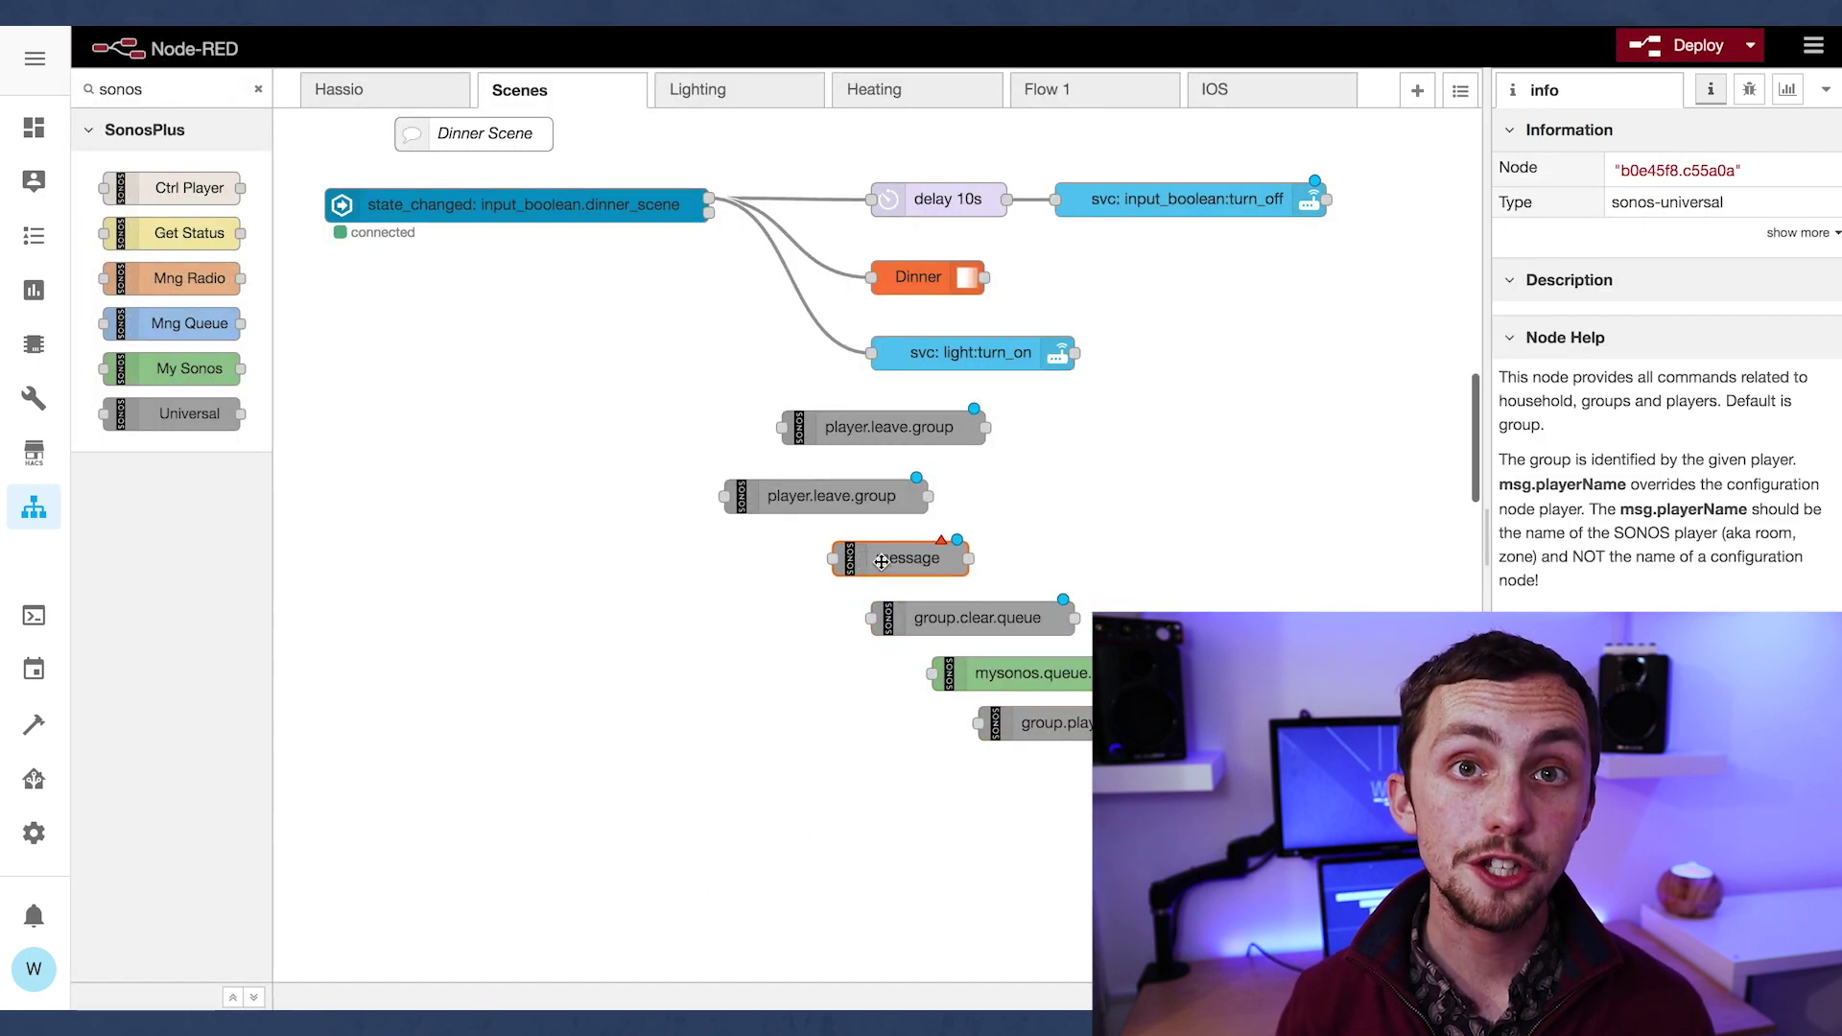
pyautogui.doubleClick(880, 562)
pyautogui.click(1148, 260)
pyautogui.click(1084, 91)
pyautogui.click(1090, 402)
pyautogui.scroll(-5, 1065, 729)
pyautogui.click(1117, 519)
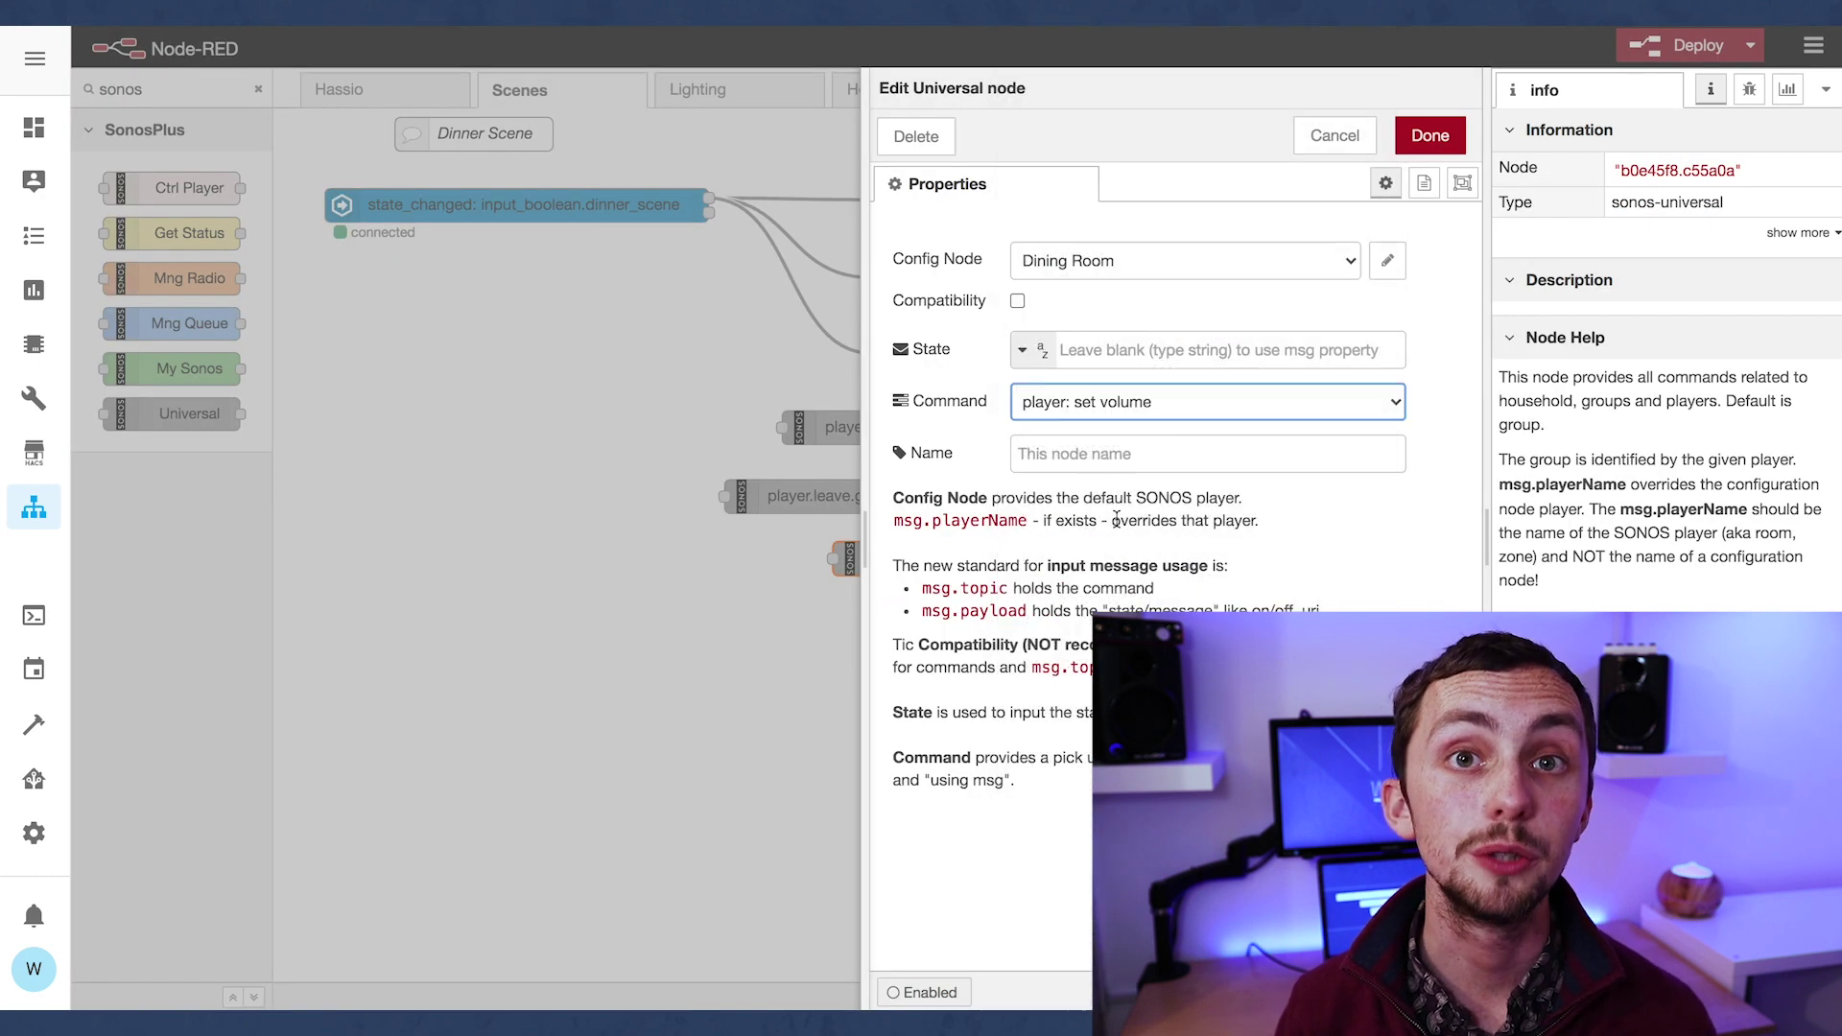
pyautogui.click(1429, 135)
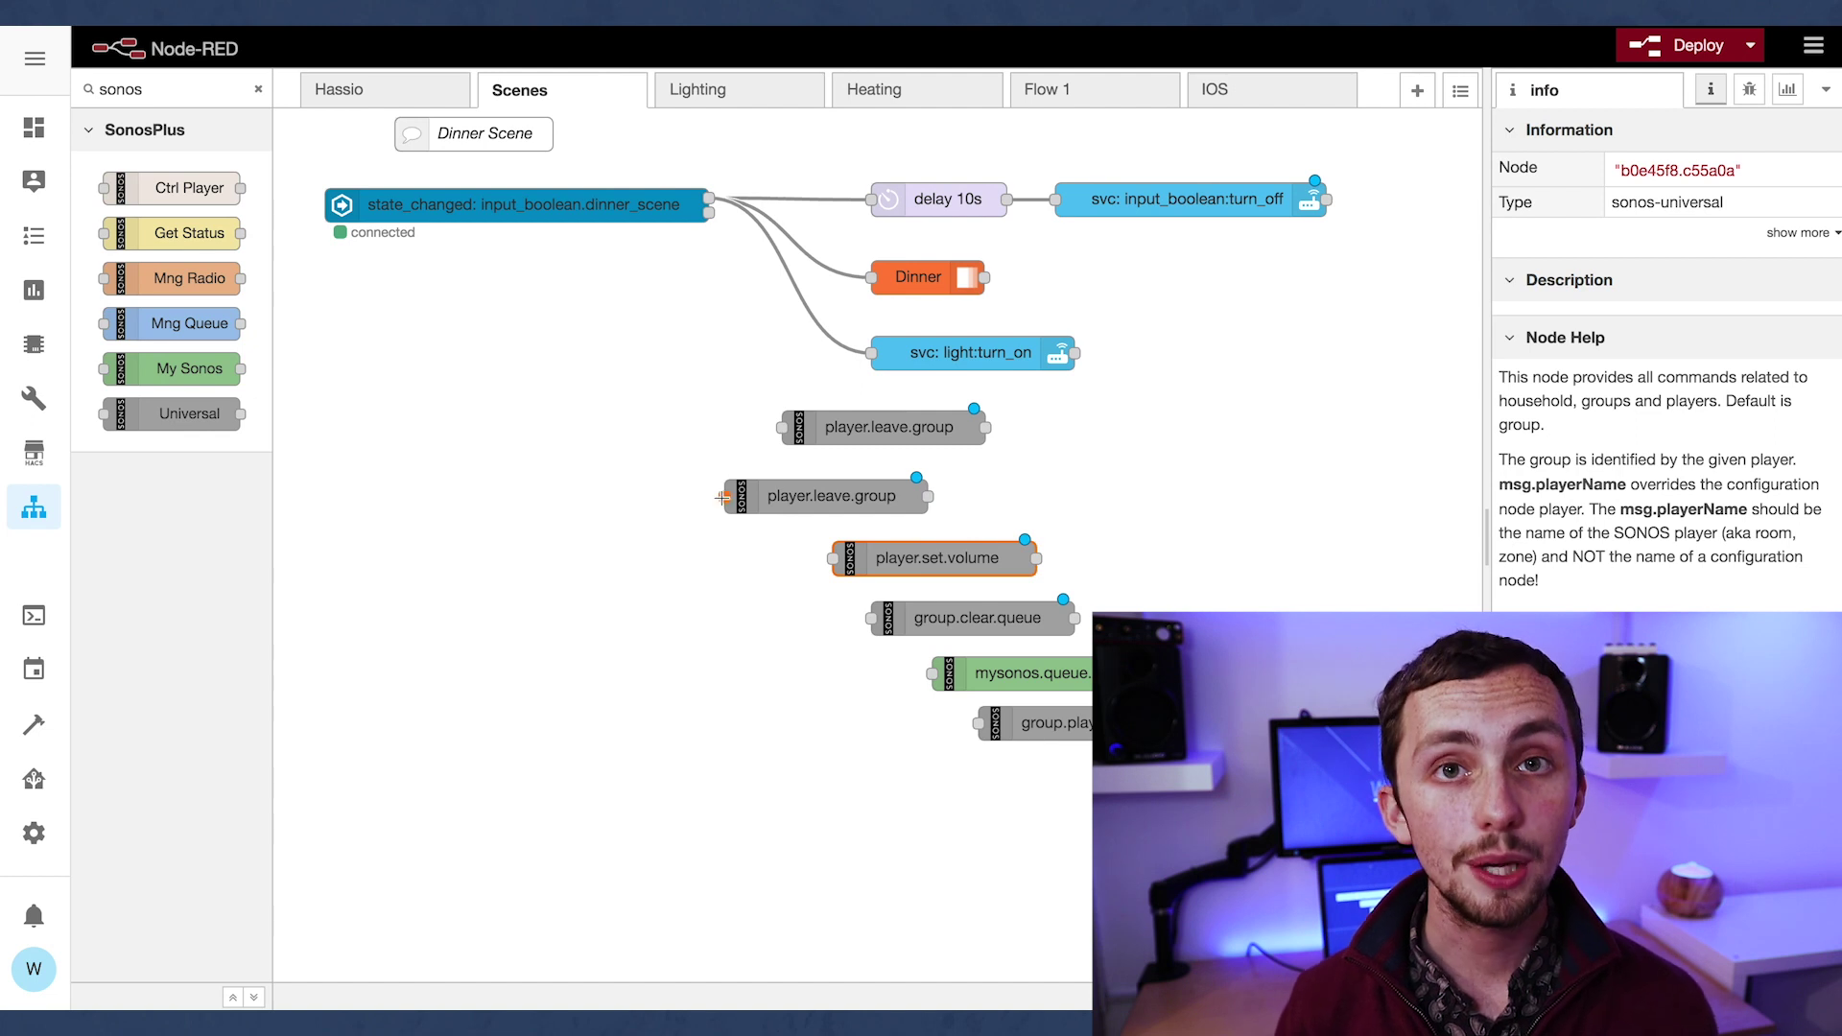
pyautogui.moveTo(1036, 557); pyautogui.dragTo(906, 616)
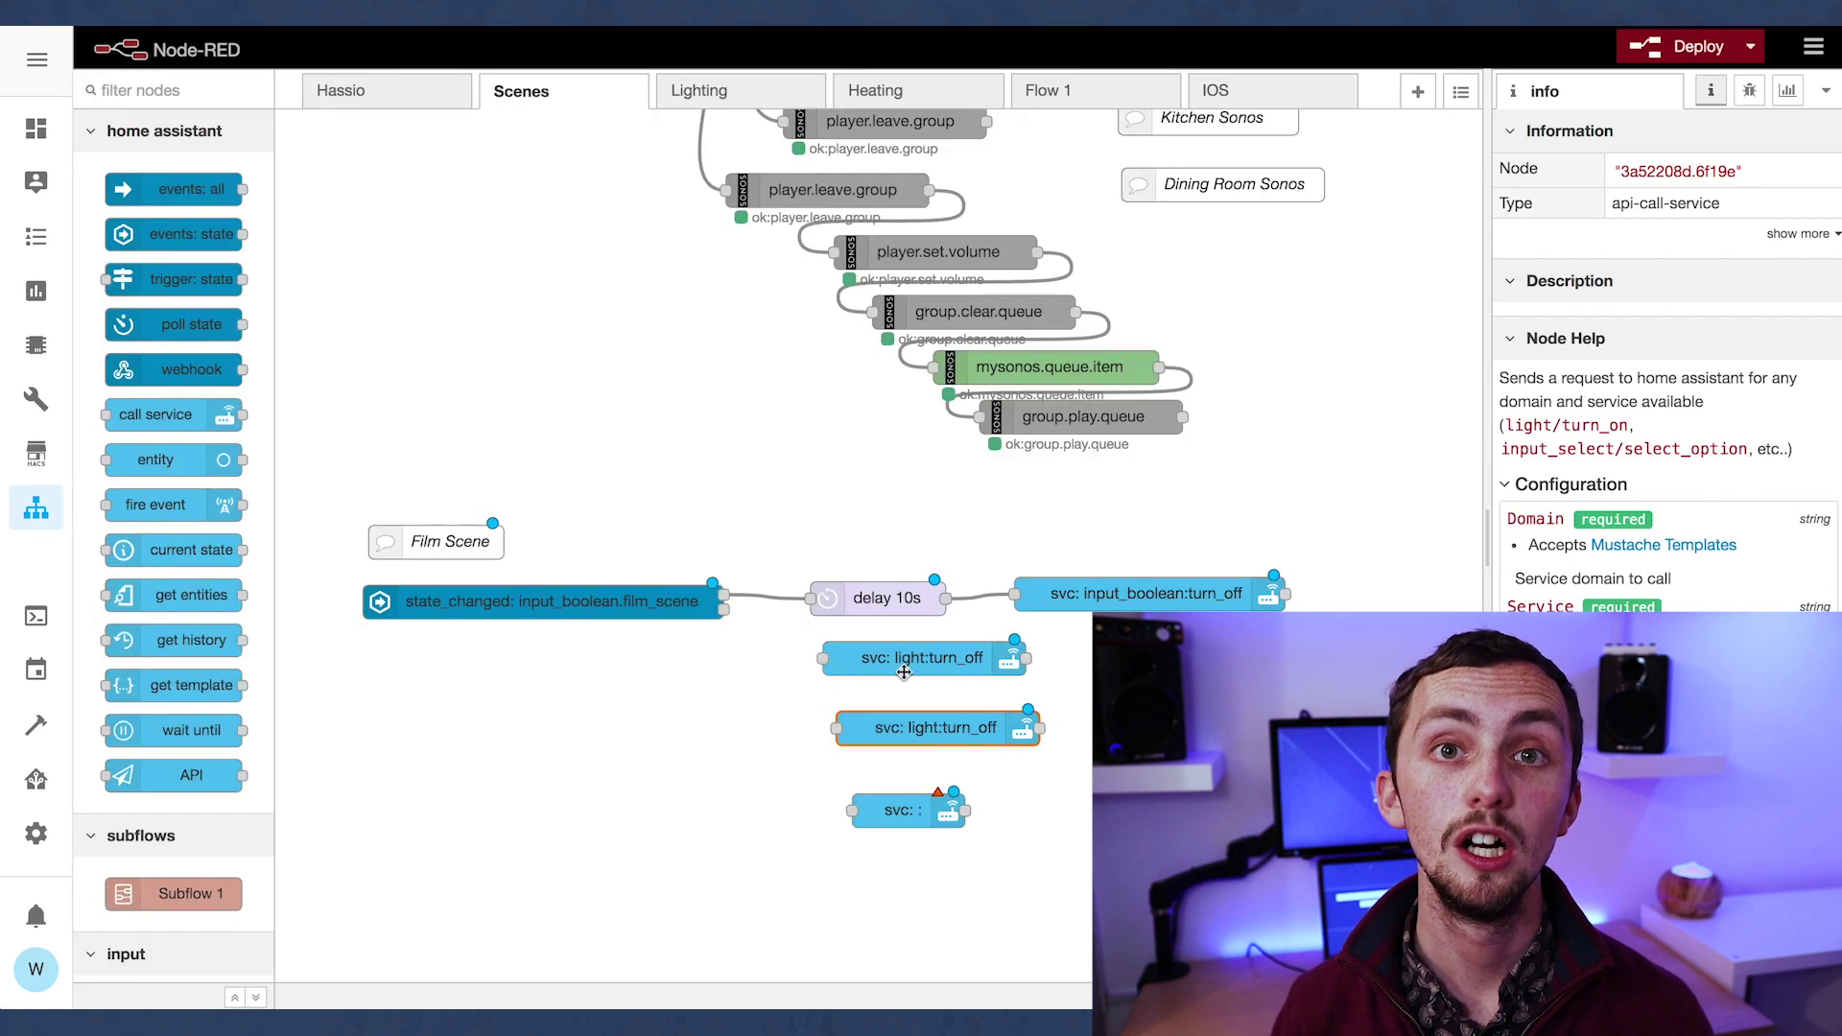
# Step: Open the JSON data of the unconfigured call service node in the Film Scene flow and enter "brightness": 255
pyautogui.keyDown('ctrl'); pyautogui.click(798, 726); pyautogui.keyUp('ctrl')
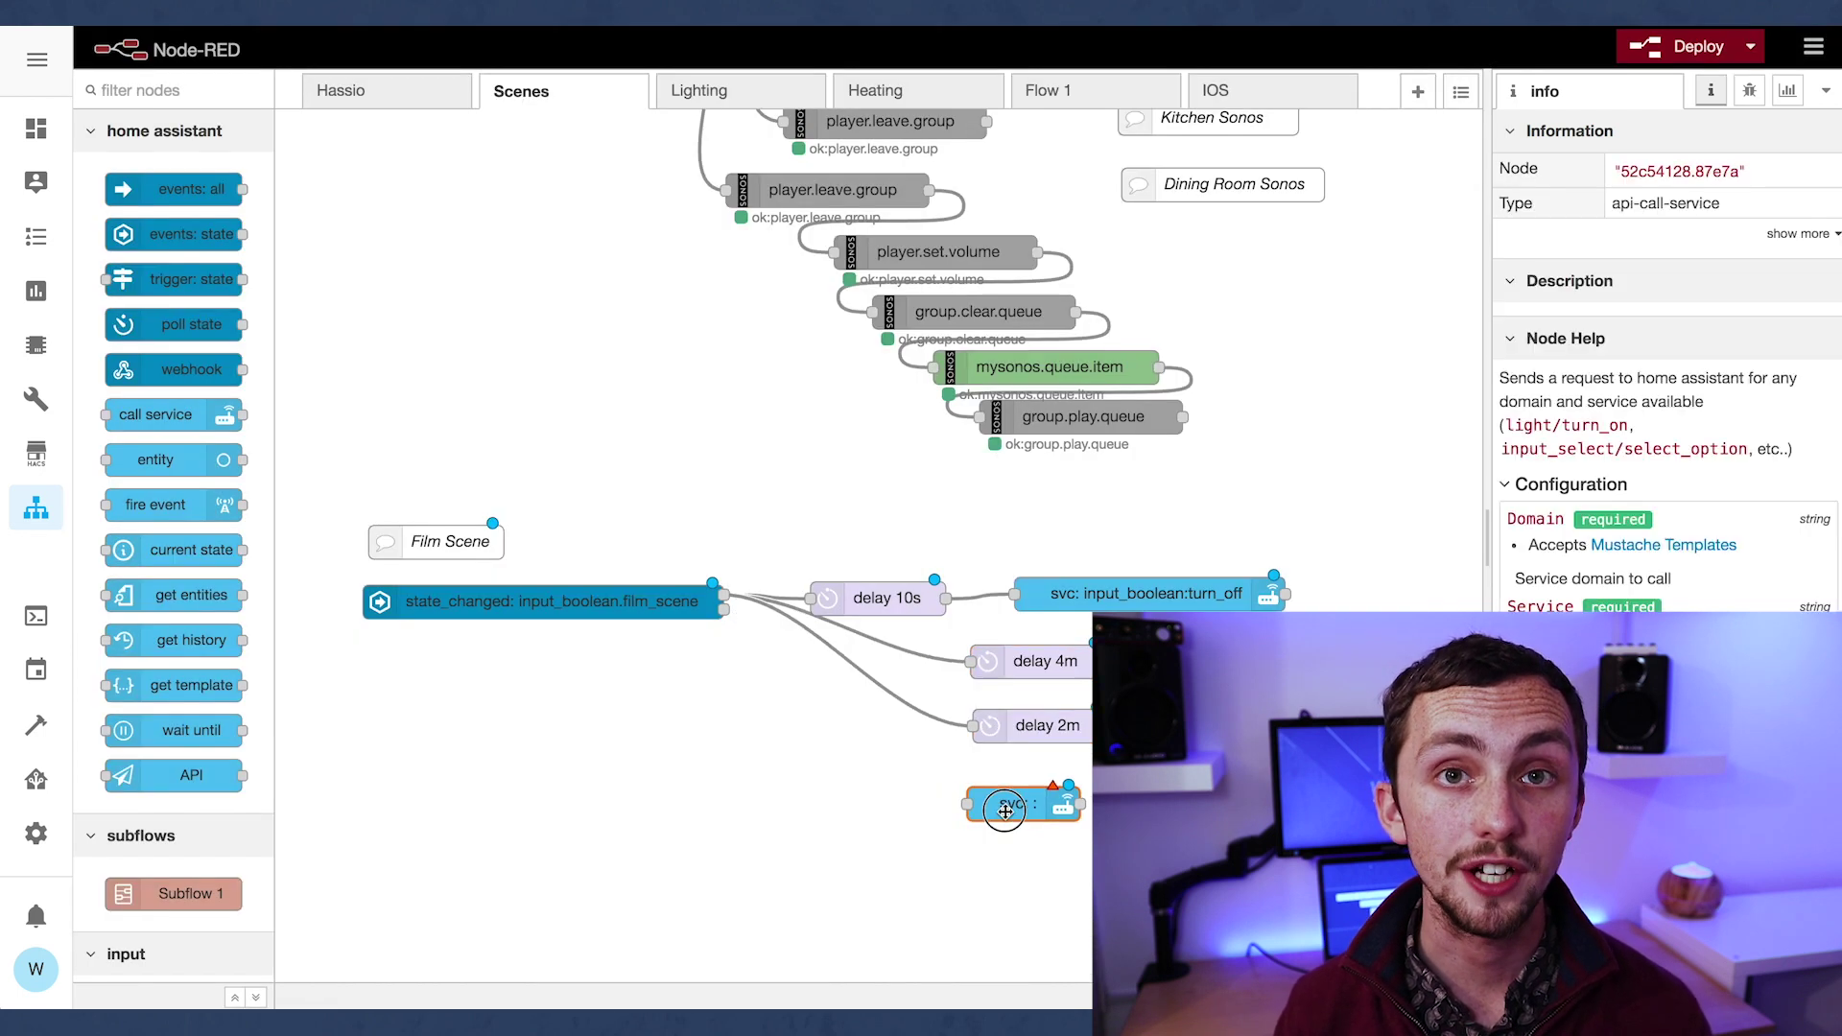
pyautogui.doubleClick(998, 802)
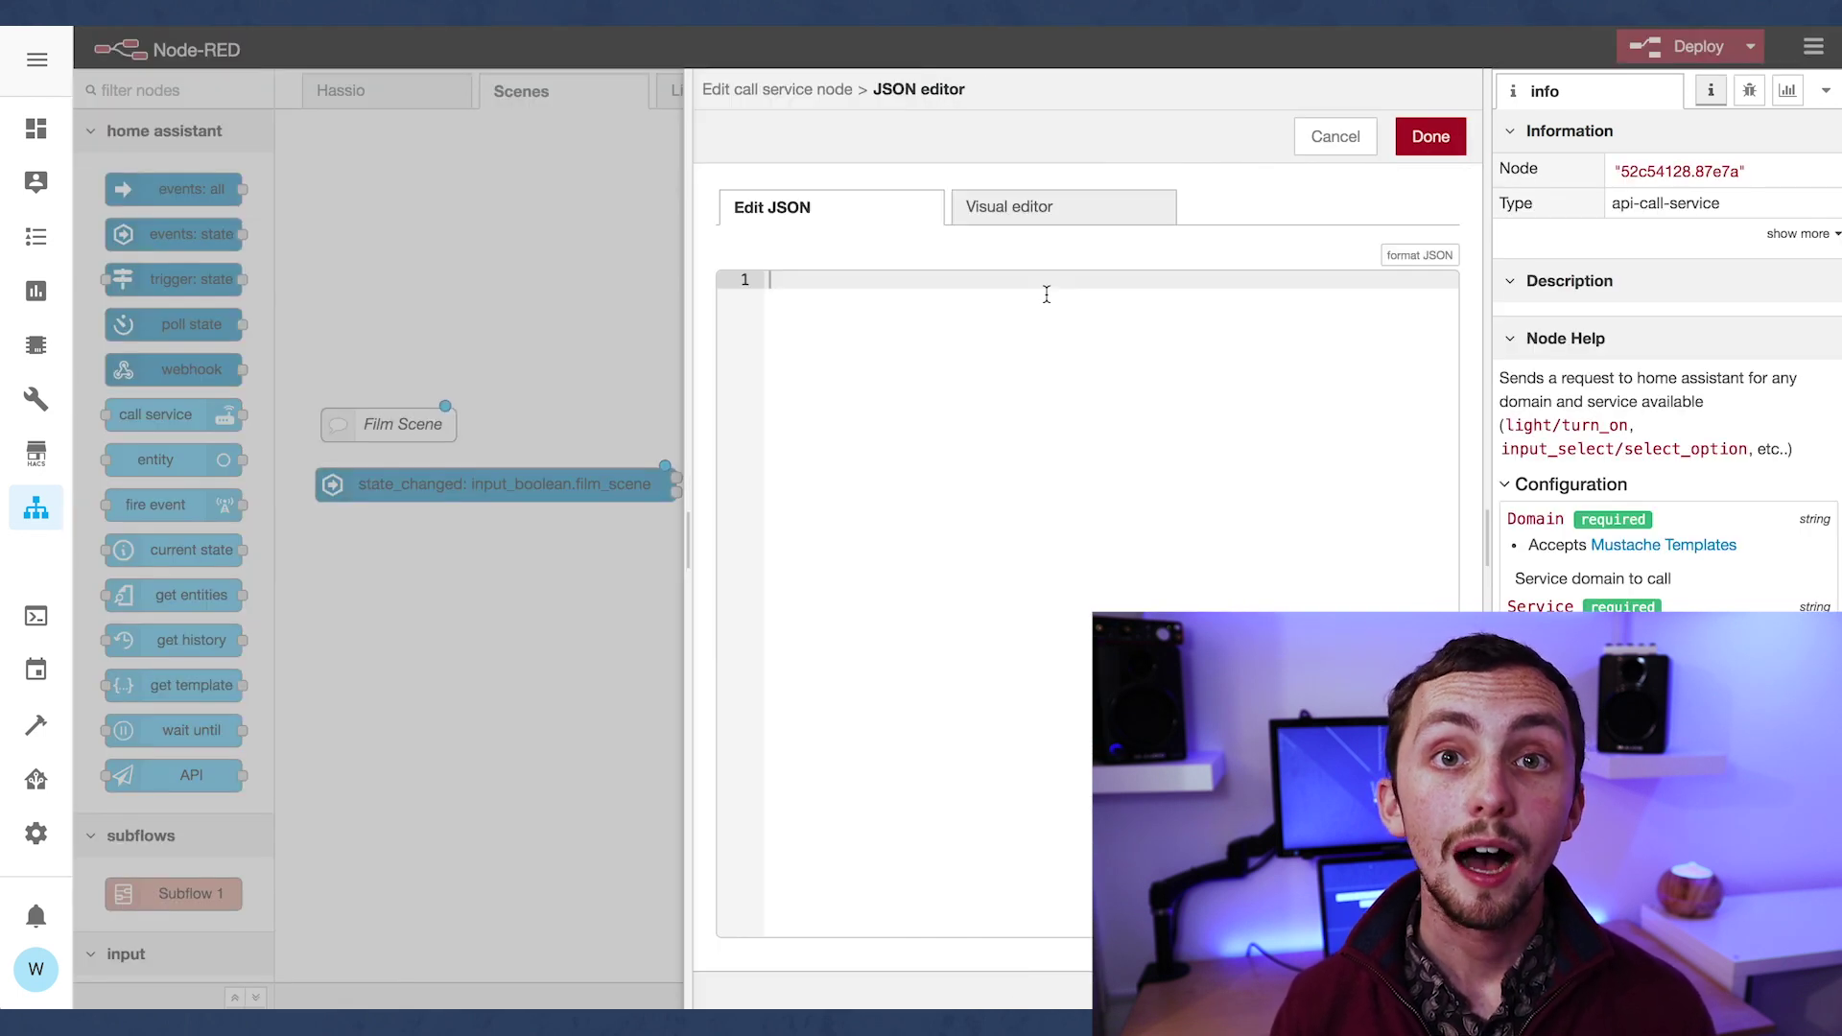
pyautogui.write('{')
pyautogui.press('Return')
pyautogui.write('"brightness": 255')
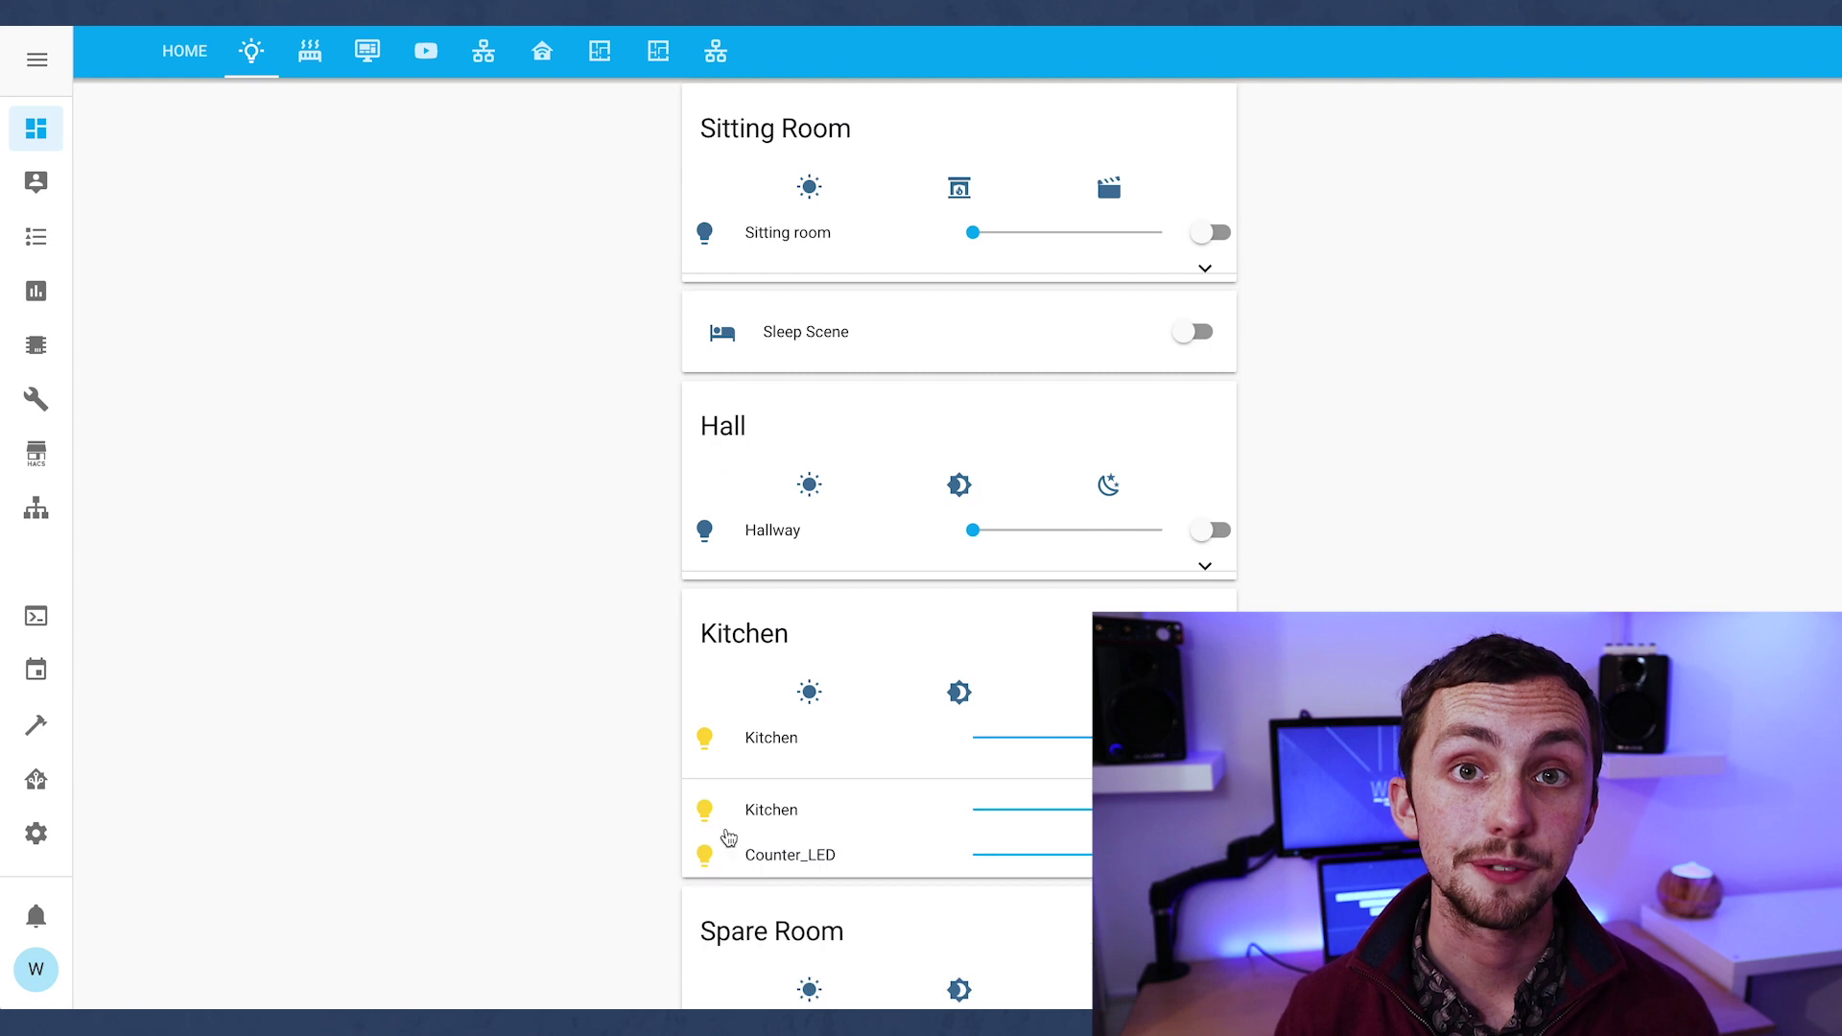
# Step: Look up the kitchen Counter_LED light on the dashboard and add "rgb_color": [255, 198, 72] to the JSON data
pyautogui.click(733, 849)
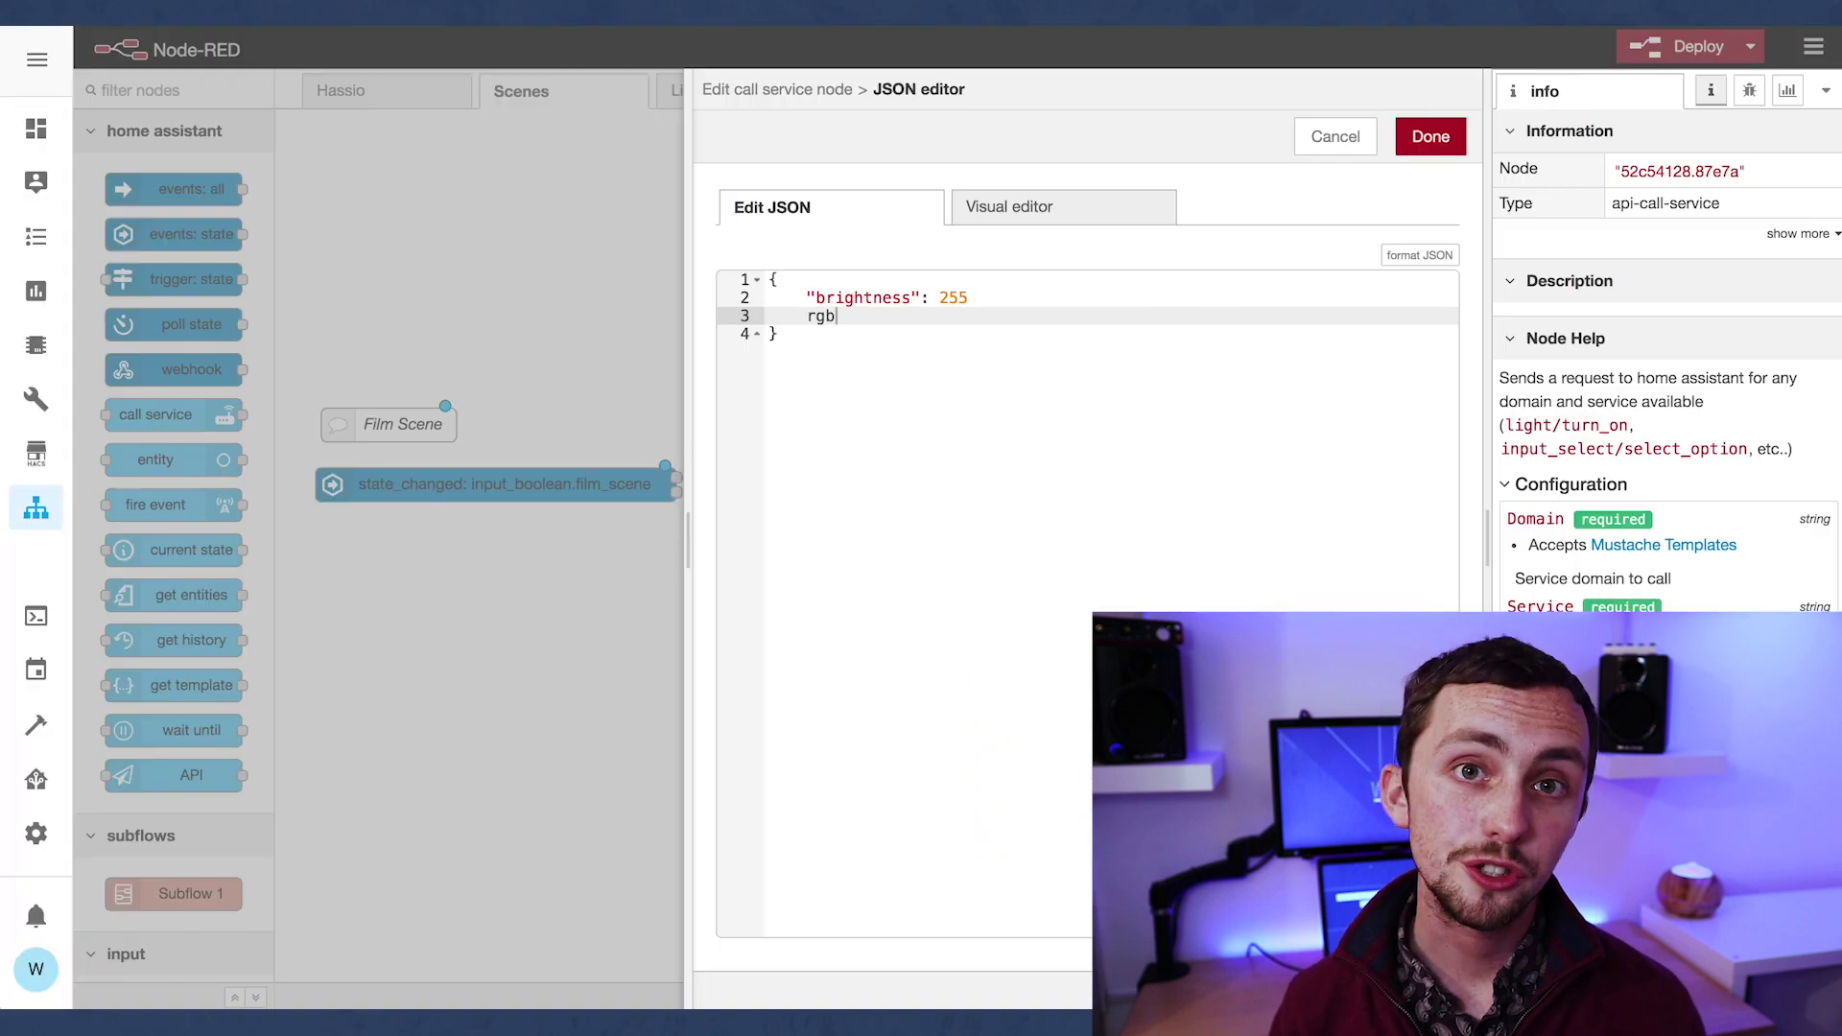
pyautogui.press('Return')
pyautogui.write('"rgb_color": [')
pyautogui.press('Return')
pyautogui.write('255, 198, 72')
pyautogui.press('Return')
pyautogui.write(']')
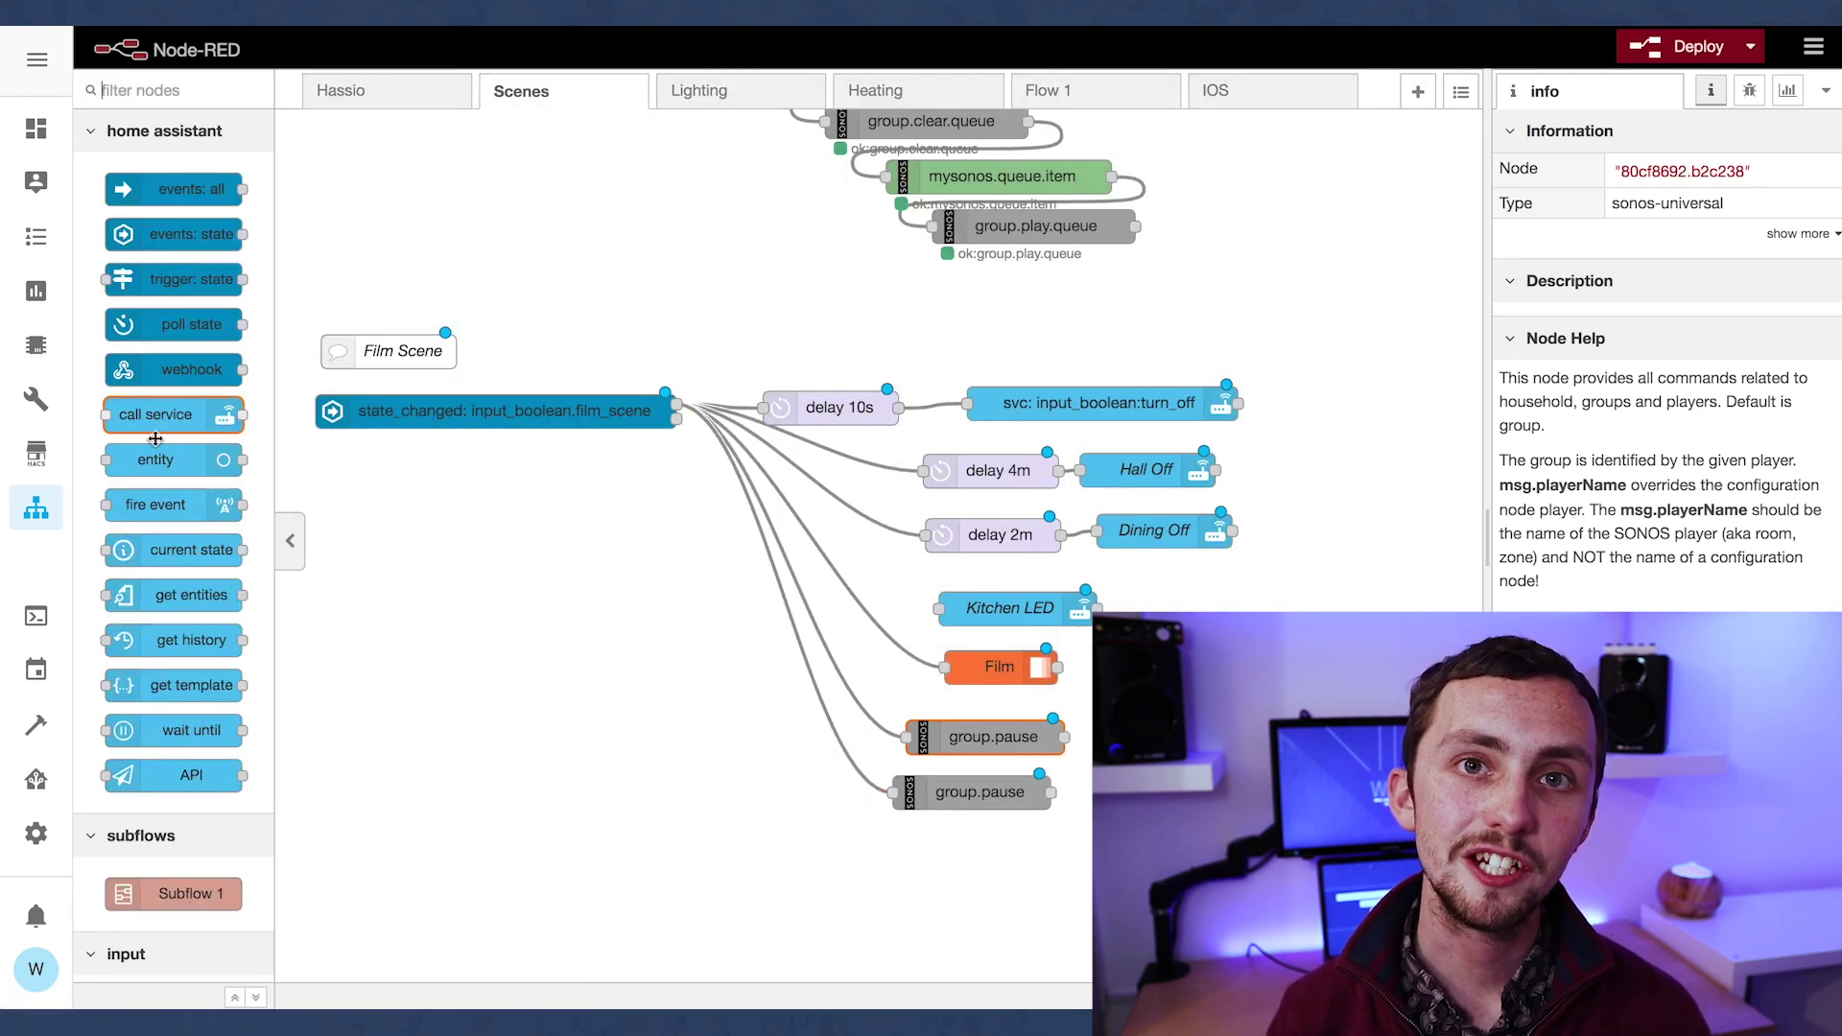
# Step: Add a current state node below the group.pause nodes for the entity climate.living_room
pyautogui.moveTo(157, 550); pyautogui.dragTo(888, 864)
pyautogui.doubleClick(869, 862)
pyautogui.write('clim')
pyautogui.click(1192, 481)
pyautogui.click(1104, 412)
pyautogui.click(1230, 443)
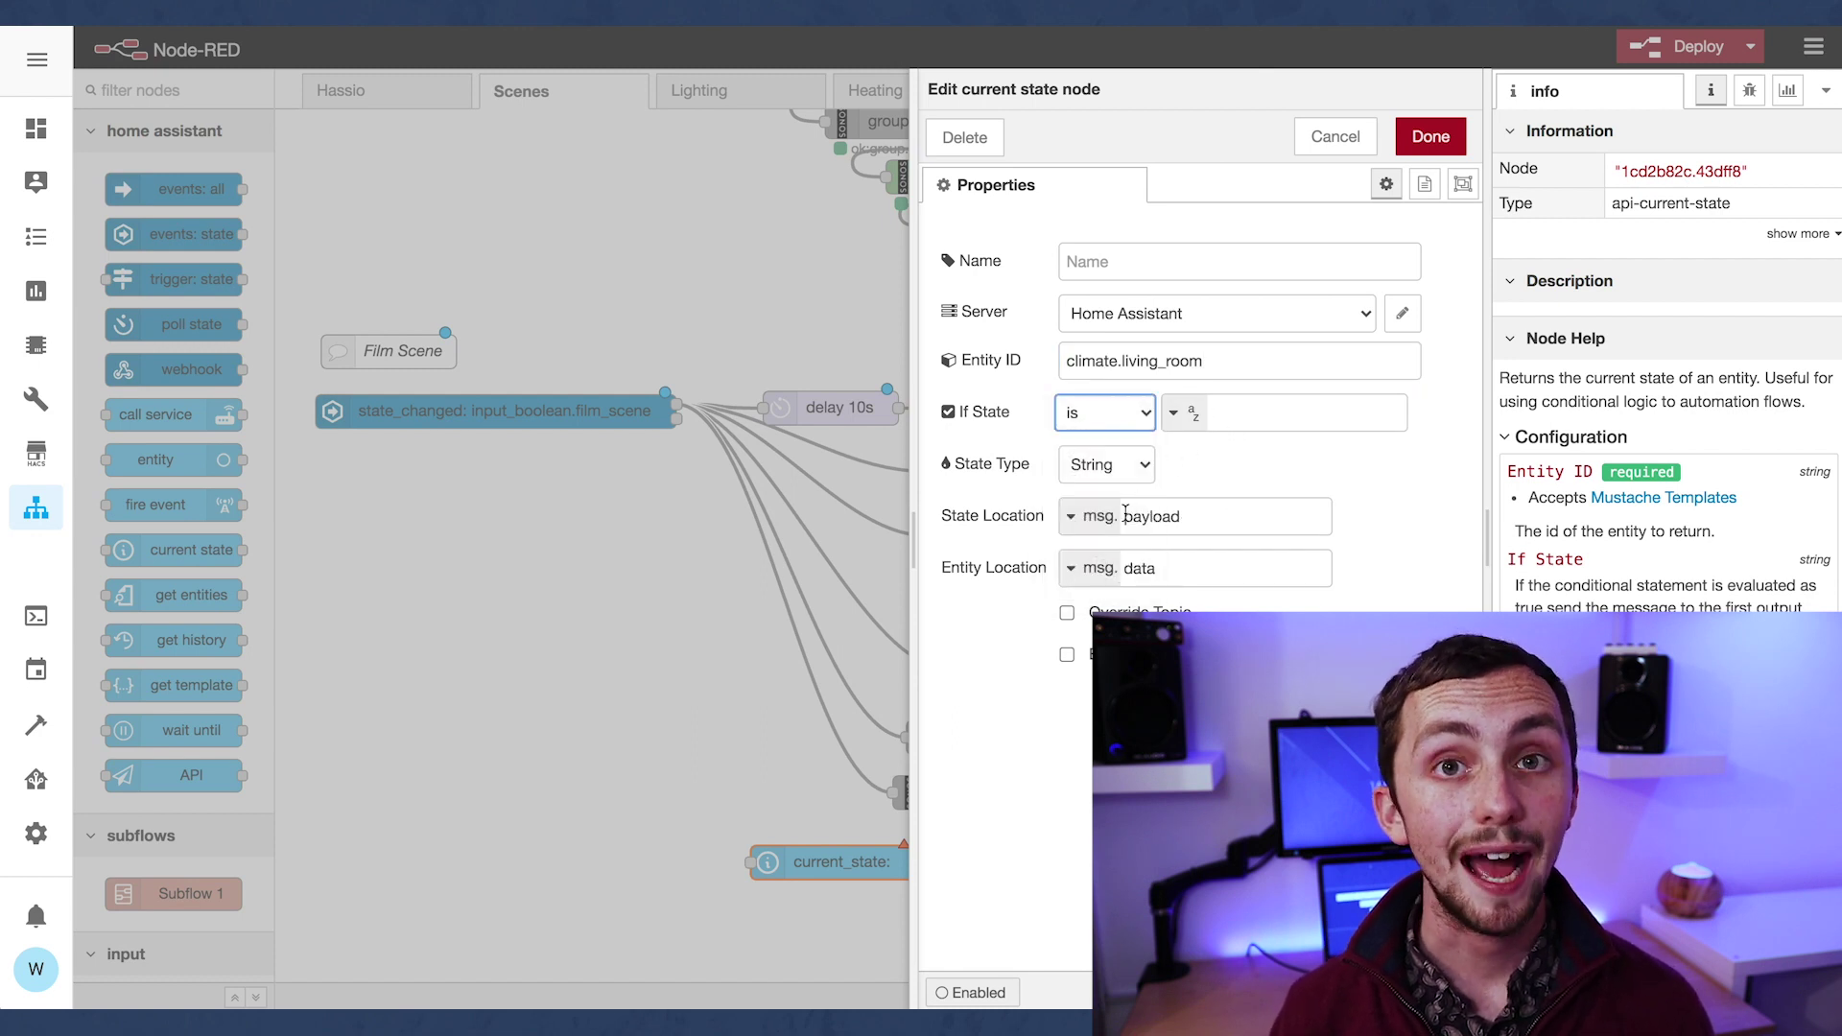
pyautogui.click(1429, 136)
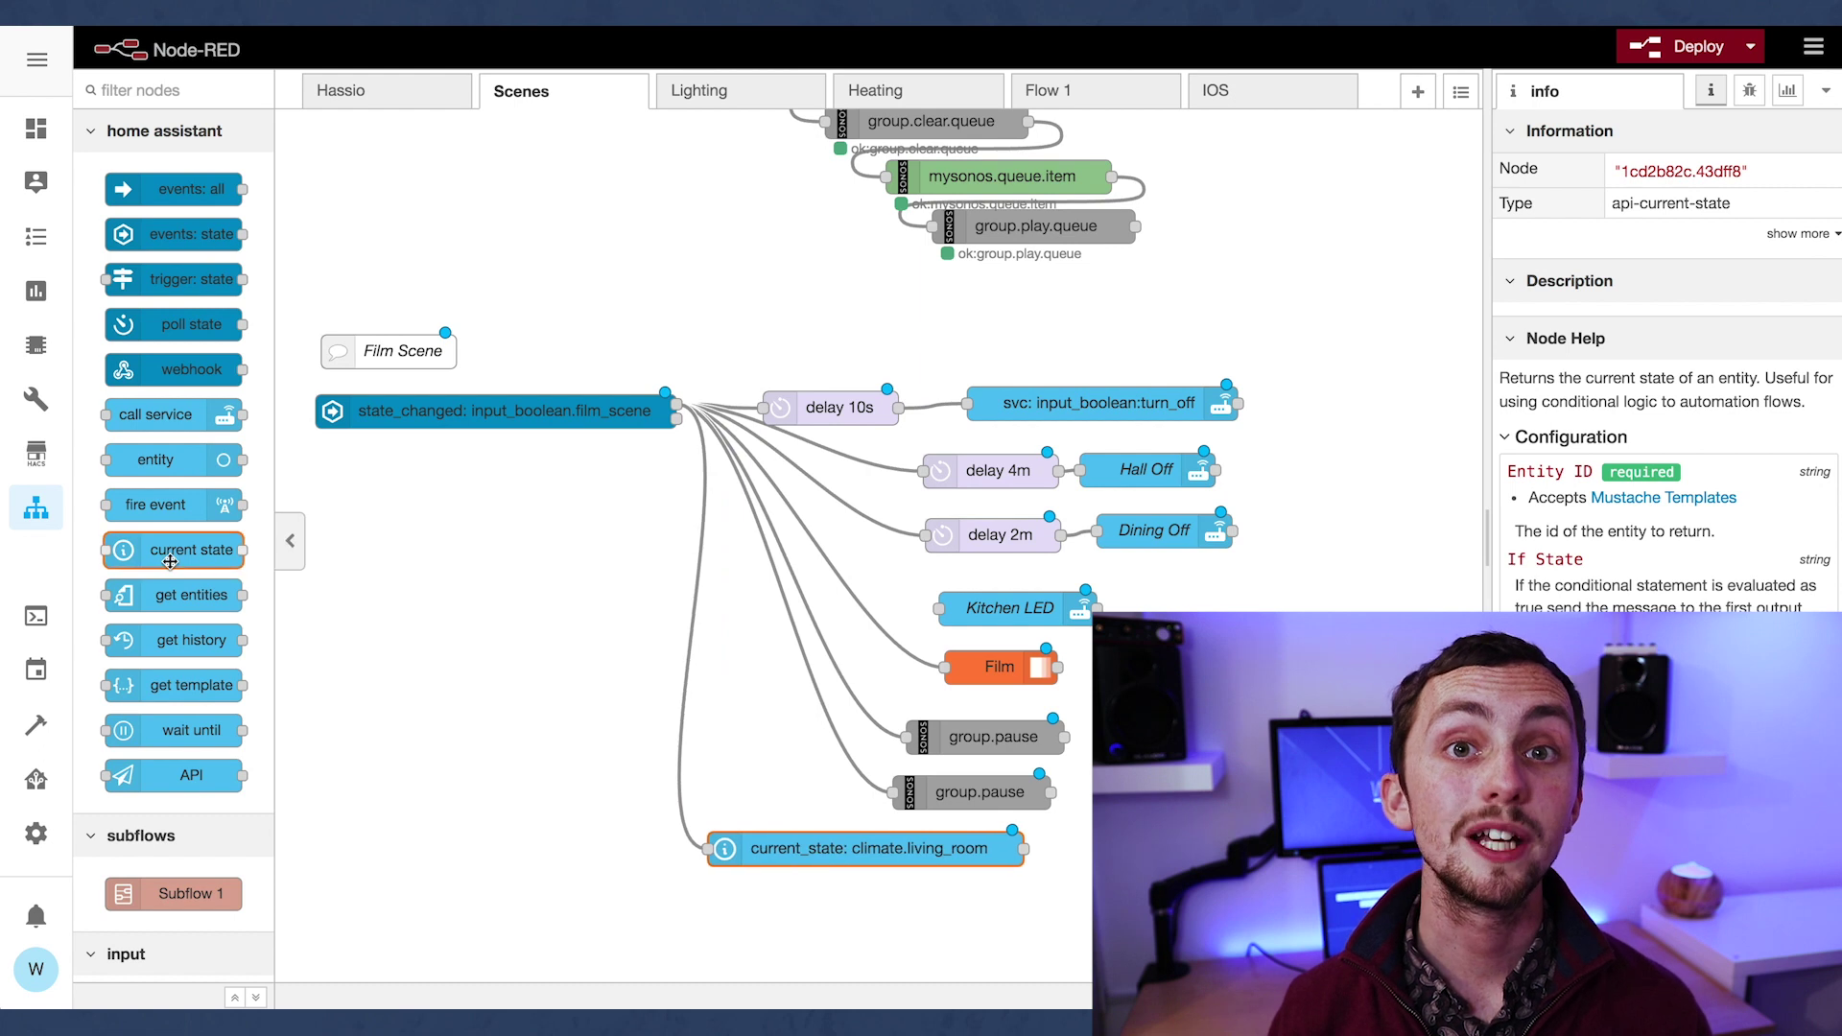
# Step: Add a switch node with the rule payload >= 15 and wire it to the climate.living_room current state node
pyautogui.scroll(-8, 170, 561)
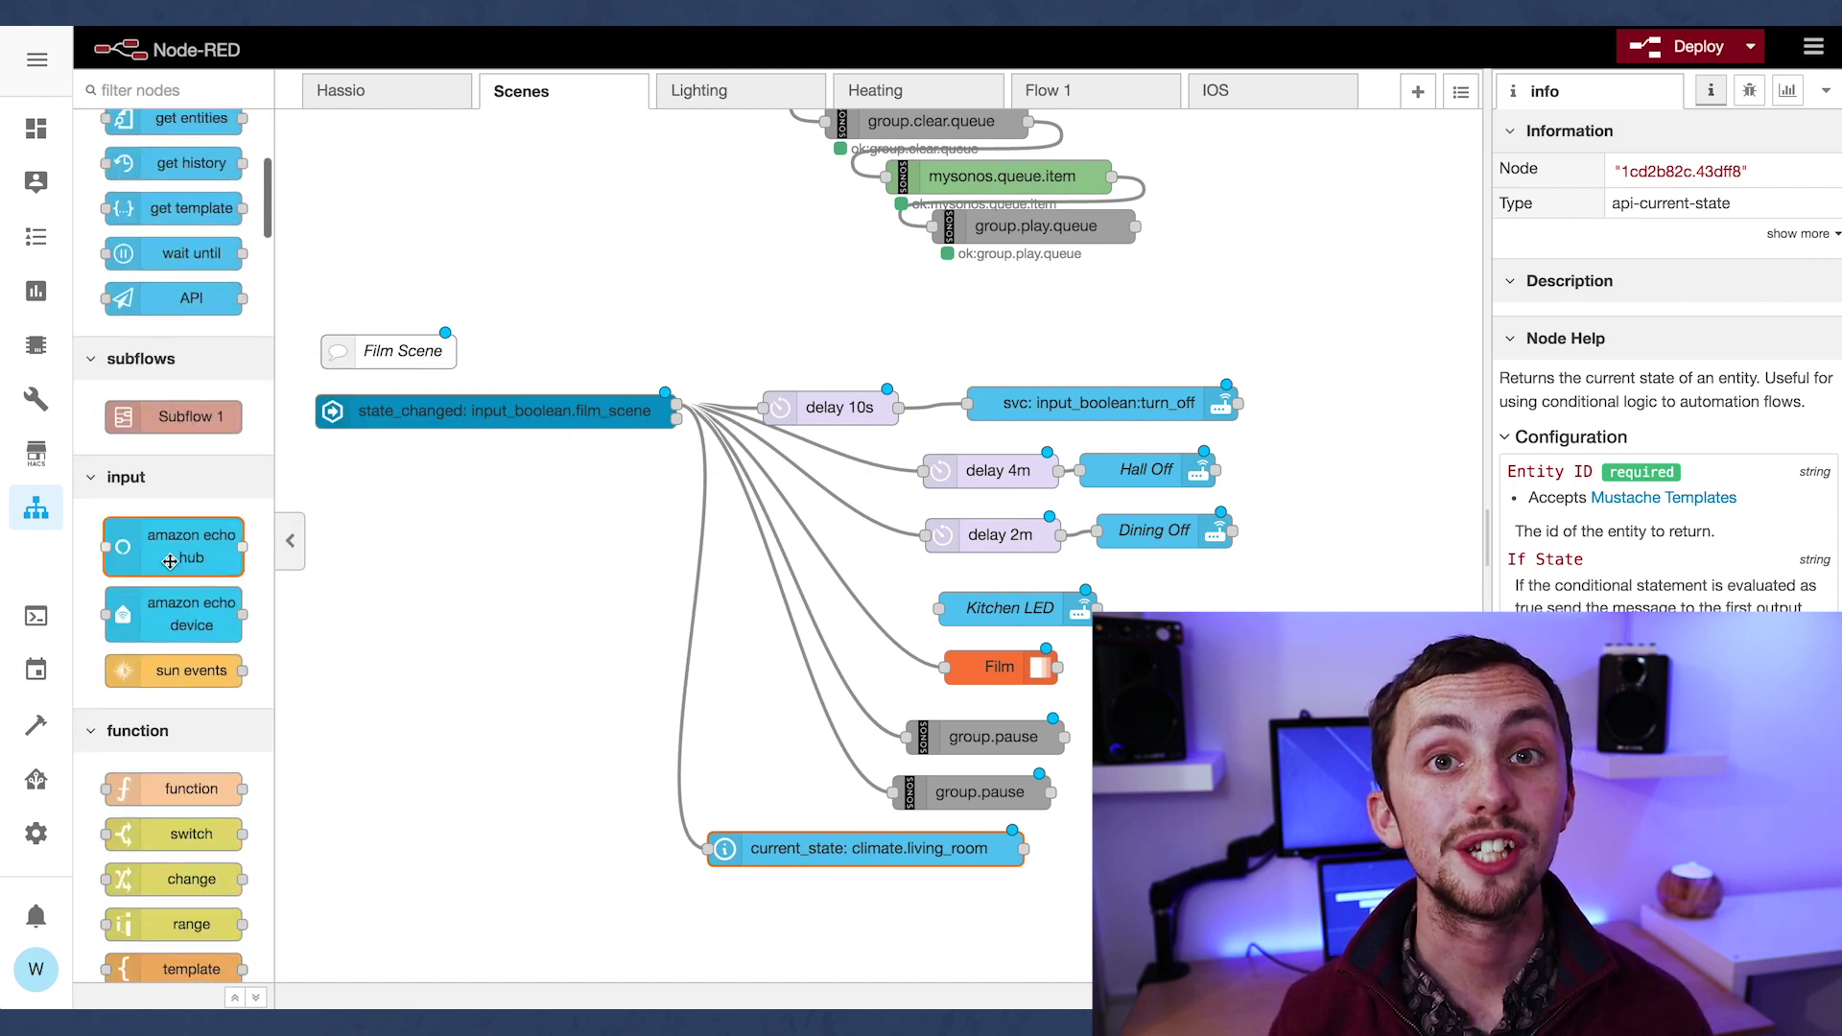
pyautogui.moveTo(164, 491); pyautogui.dragTo(1007, 906)
pyautogui.doubleClick(1007, 906)
pyautogui.click(1123, 373)
pyautogui.click(1041, 381)
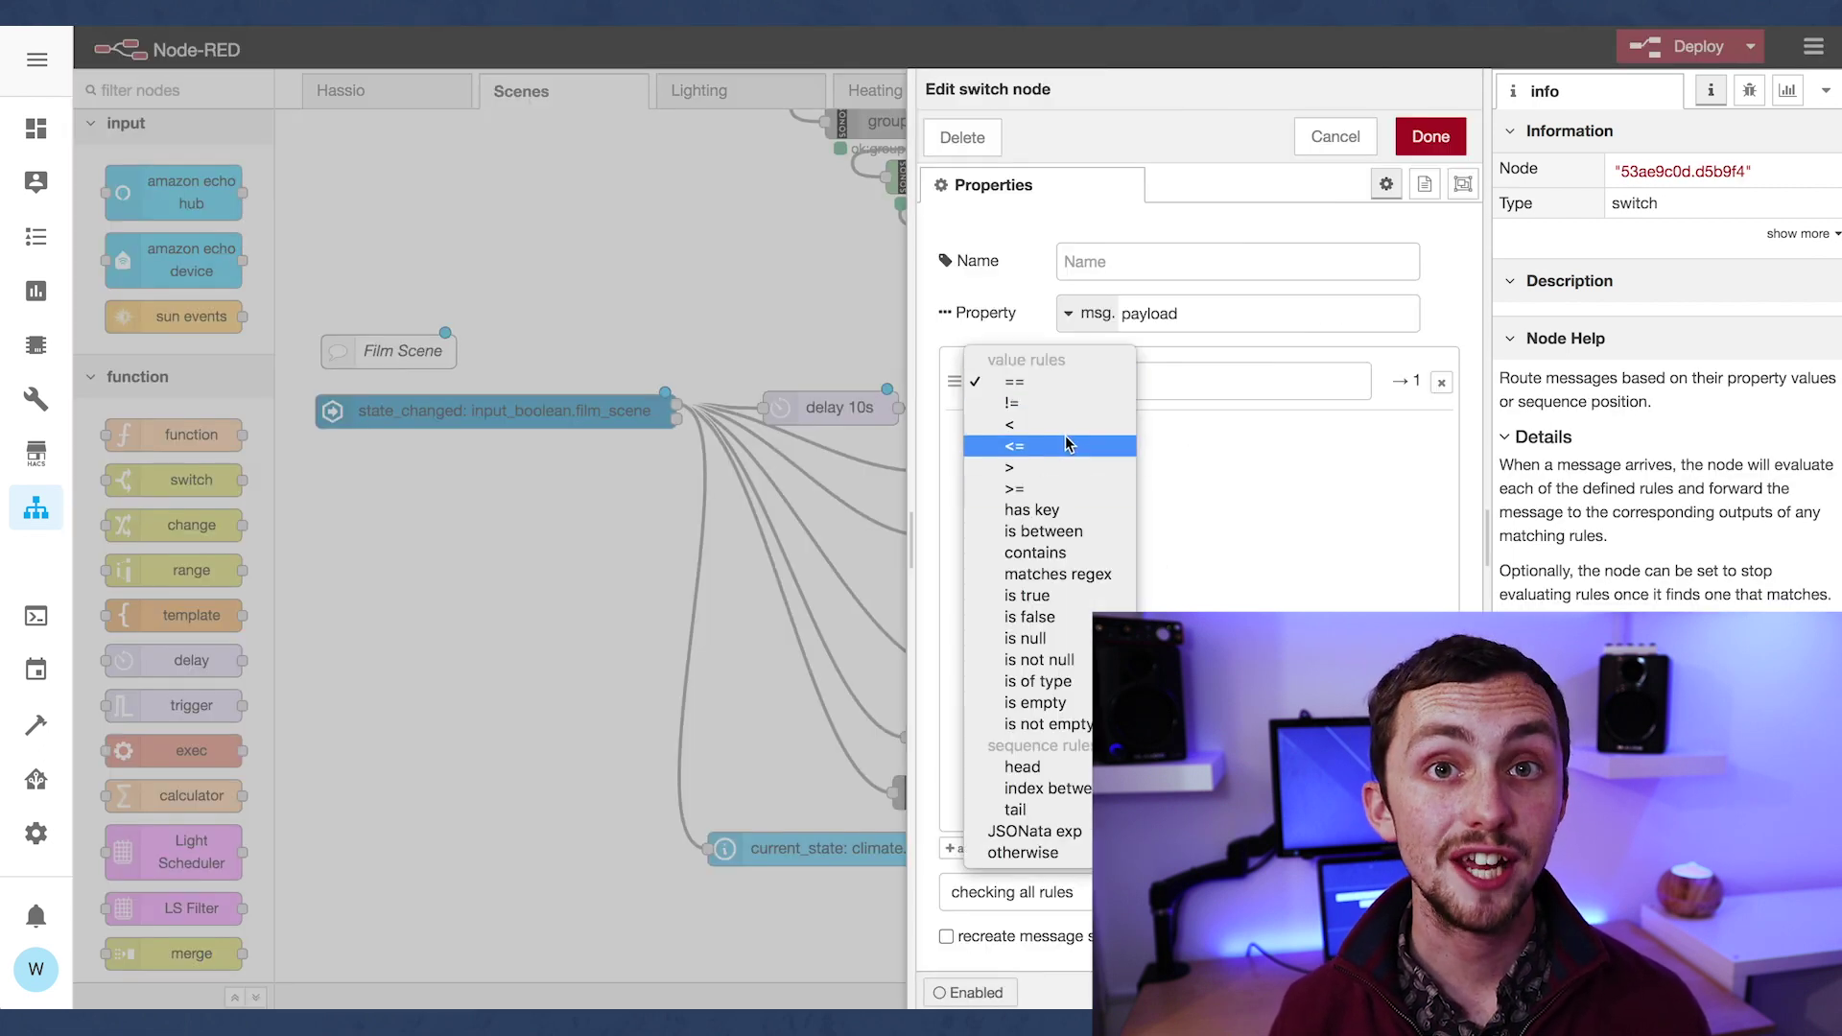
pyautogui.click(1043, 491)
pyautogui.click(1184, 384)
pyautogui.write('19')
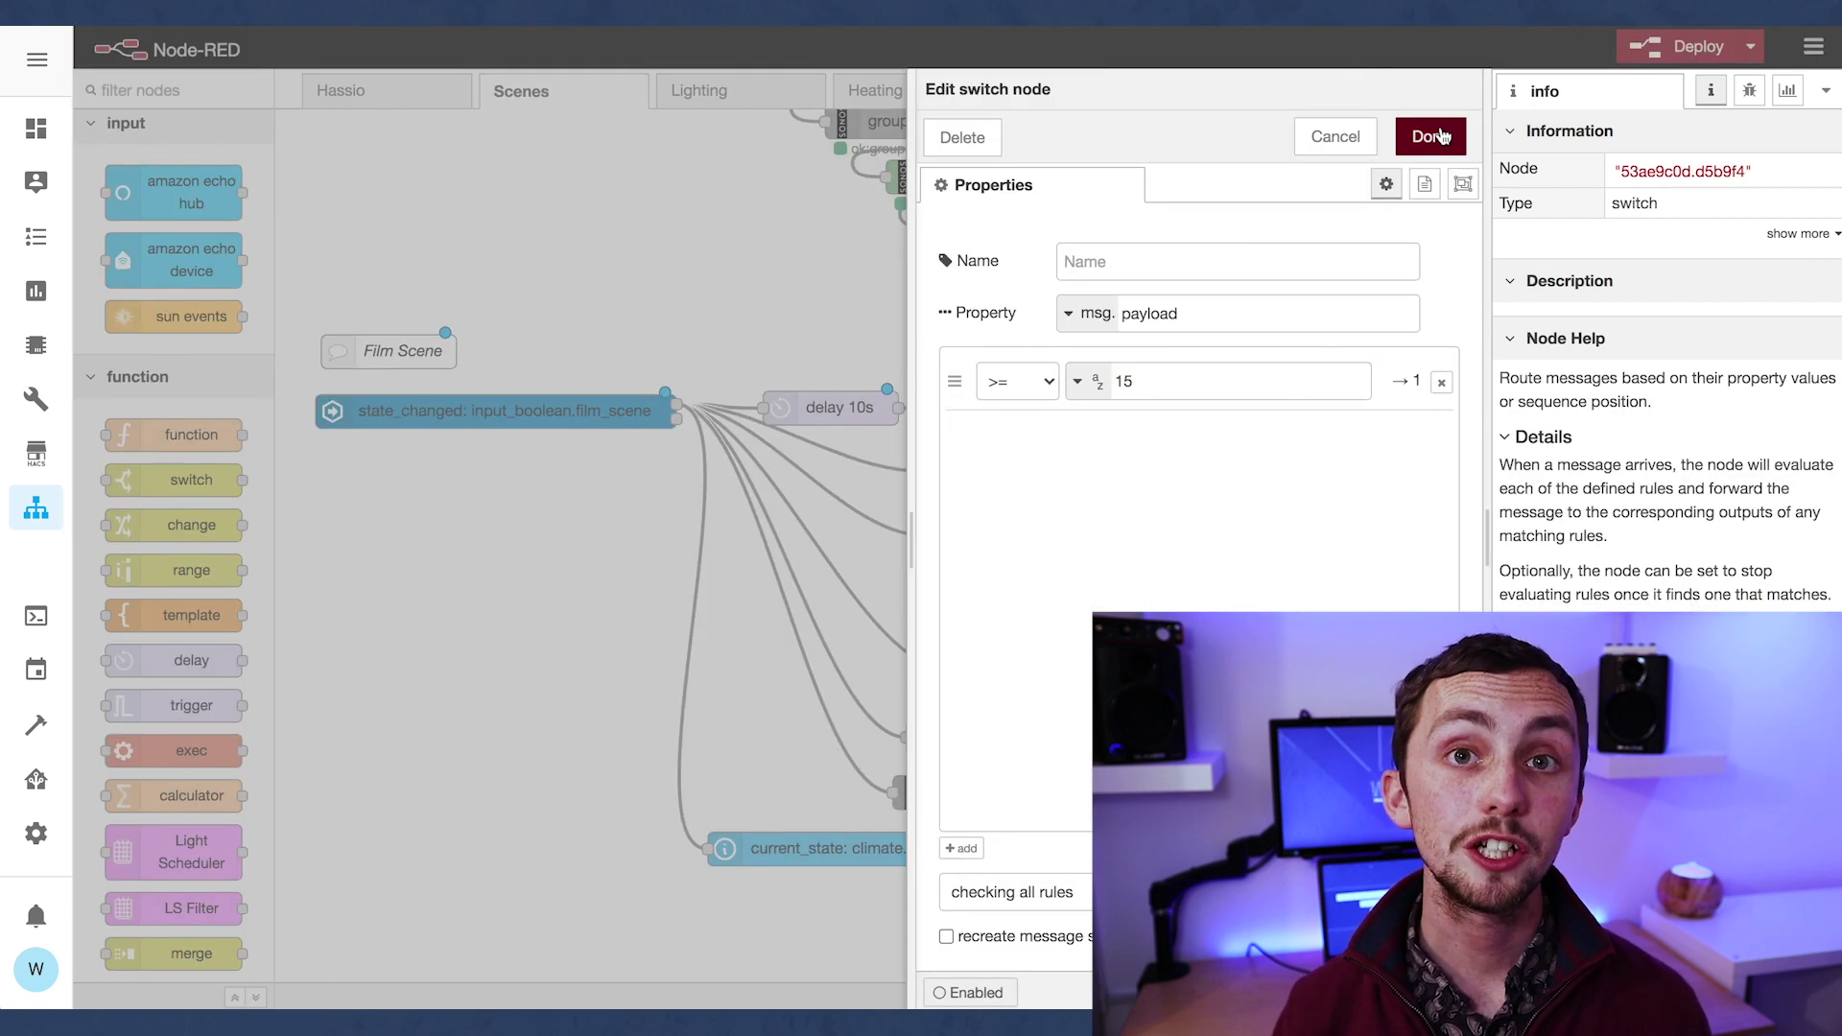
pyautogui.click(1433, 137)
pyautogui.moveTo(947, 906); pyautogui.dragTo(1023, 849)
# Step: Add a call service node near the switch node with domain climate and service set_temperature, and pick its climate entity
pyautogui.scroll(10, 192, 480)
pyautogui.moveTo(192, 411); pyautogui.dragTo(1151, 935)
pyautogui.doubleClick(1151, 936)
pyautogui.click(1175, 361)
pyautogui.write('climate')
pyautogui.click(1173, 395)
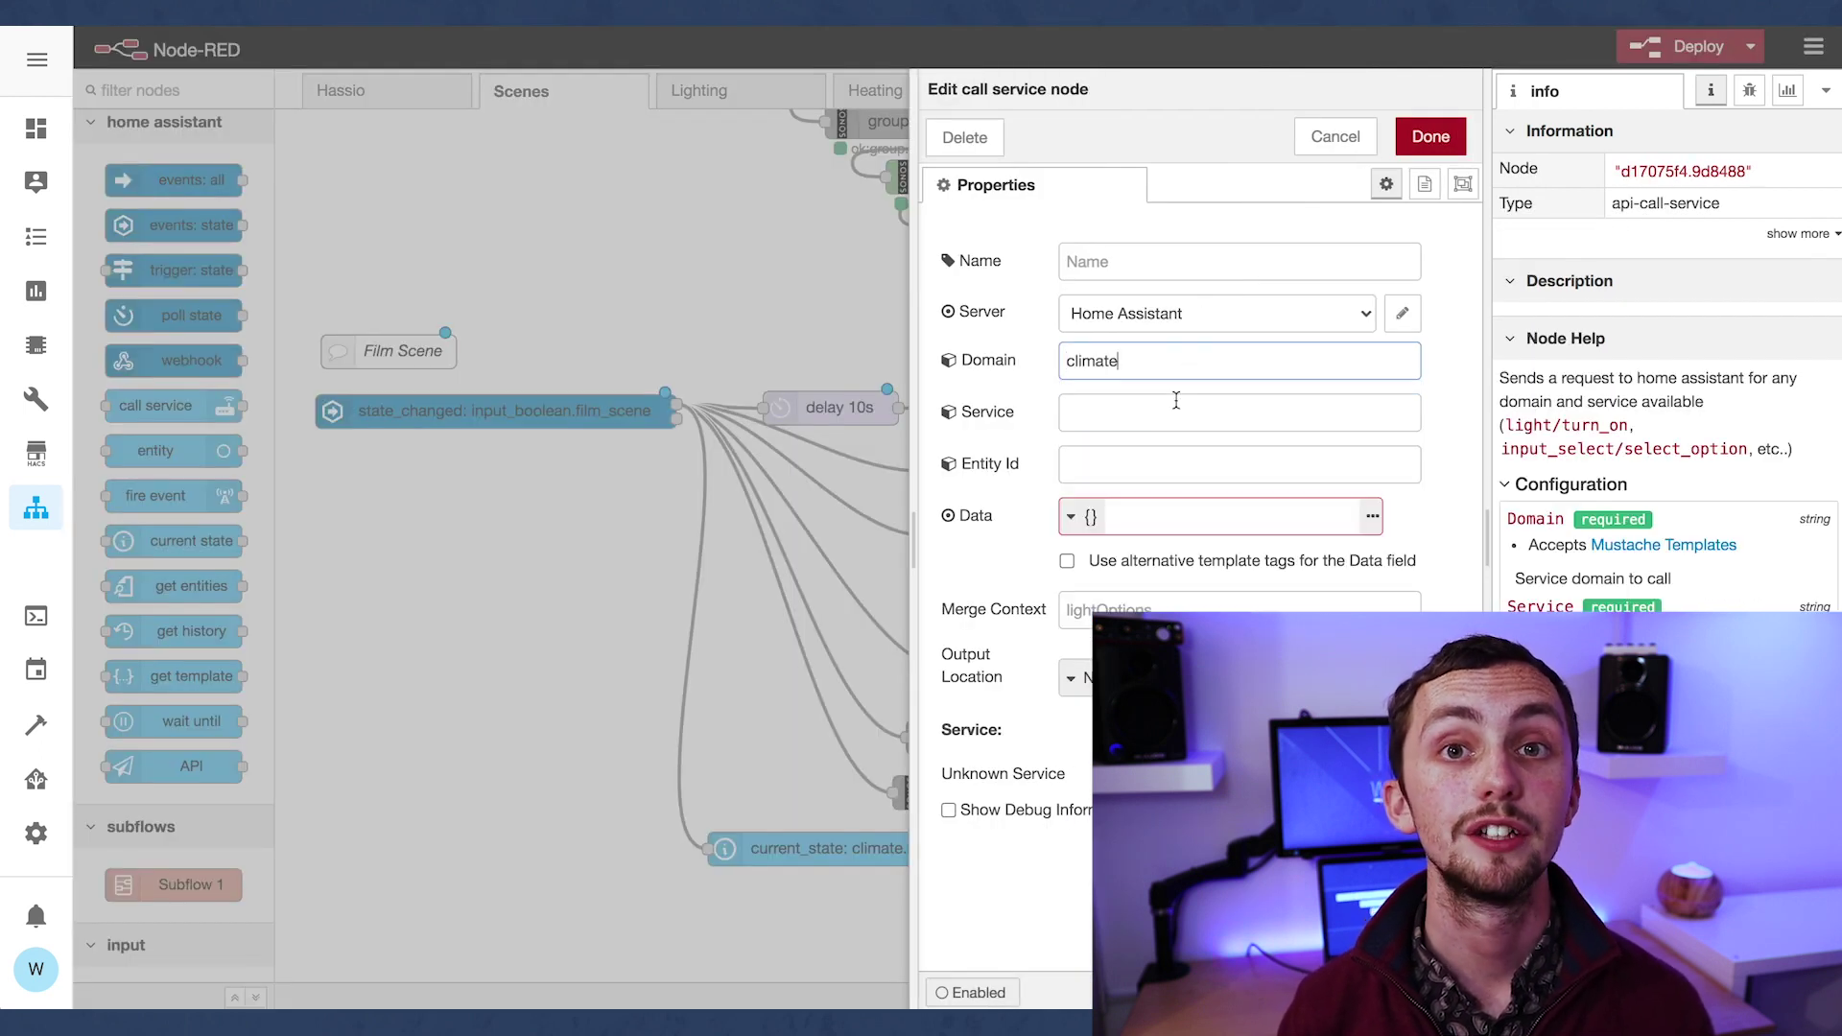
pyautogui.click(1175, 412)
pyautogui.click(1161, 594)
pyautogui.click(1139, 464)
pyautogui.write('clim')
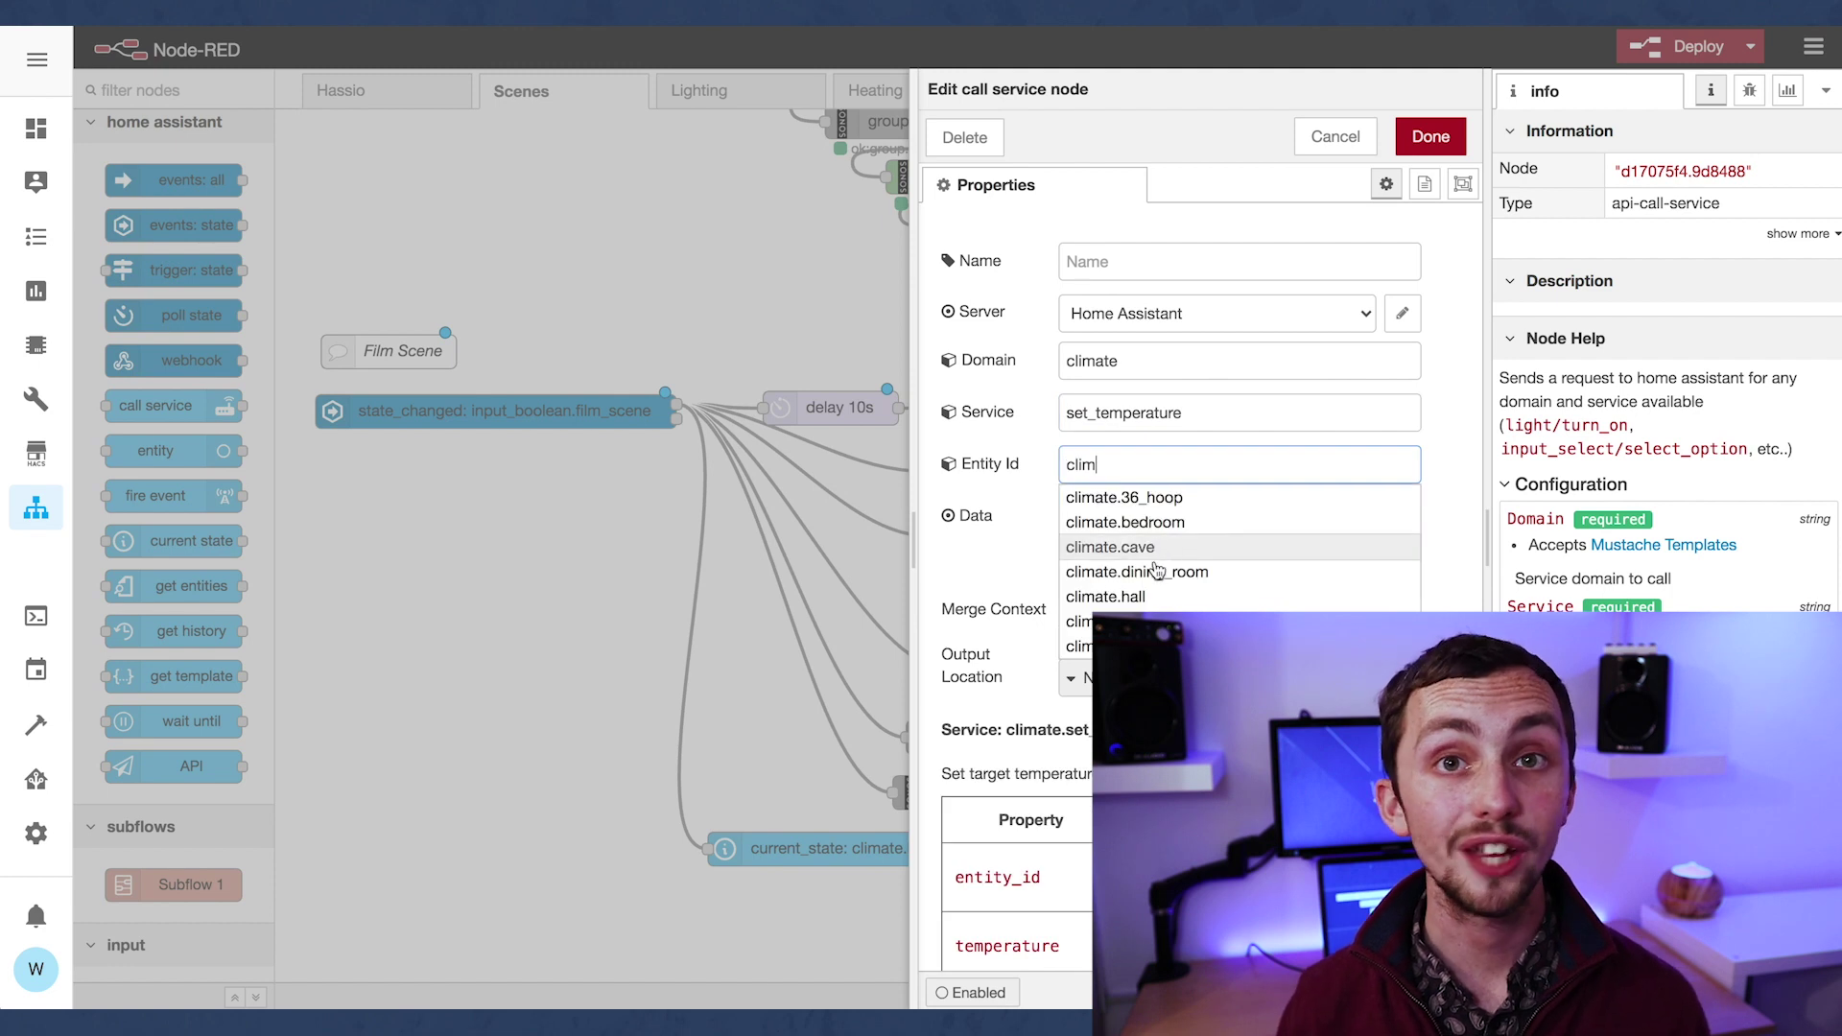
pyautogui.click(1160, 566)
# Step: Enter "temperature": 21 as the set_temperature node's JSON data and save the node
pyautogui.scroll(-2, 1199, 595)
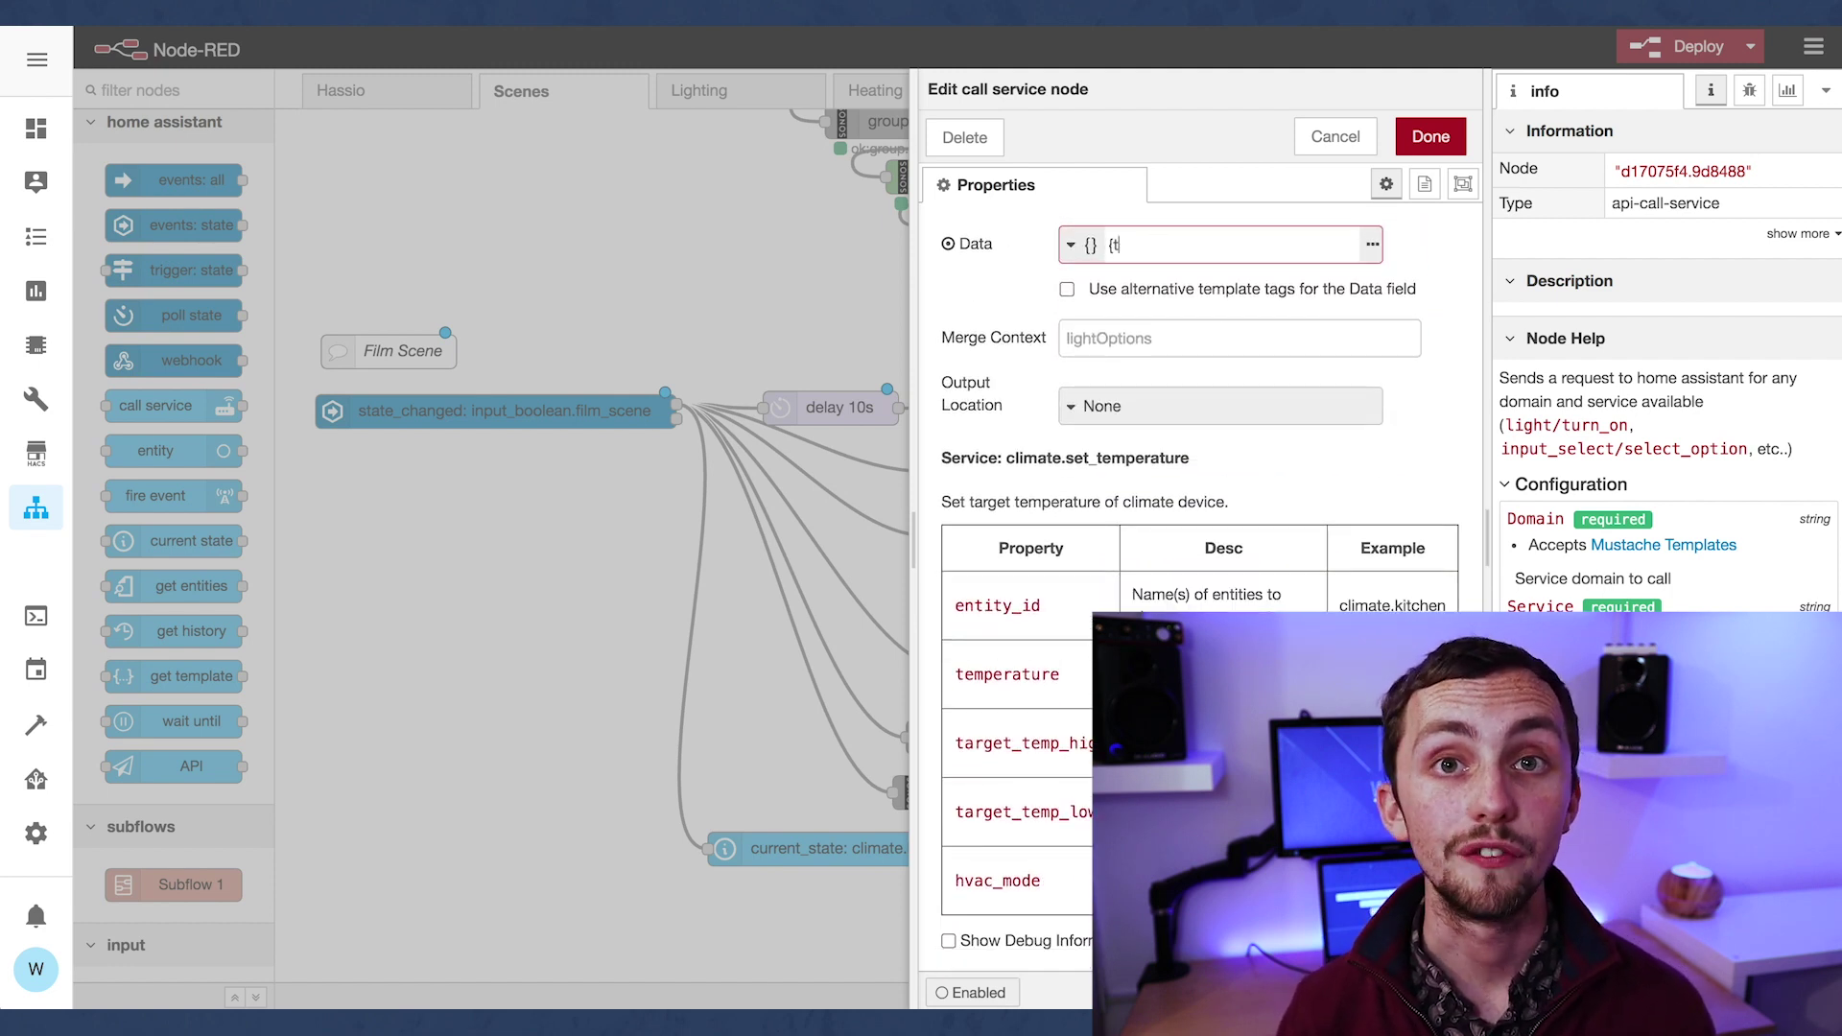
pyautogui.click(1371, 244)
pyautogui.press('Return')
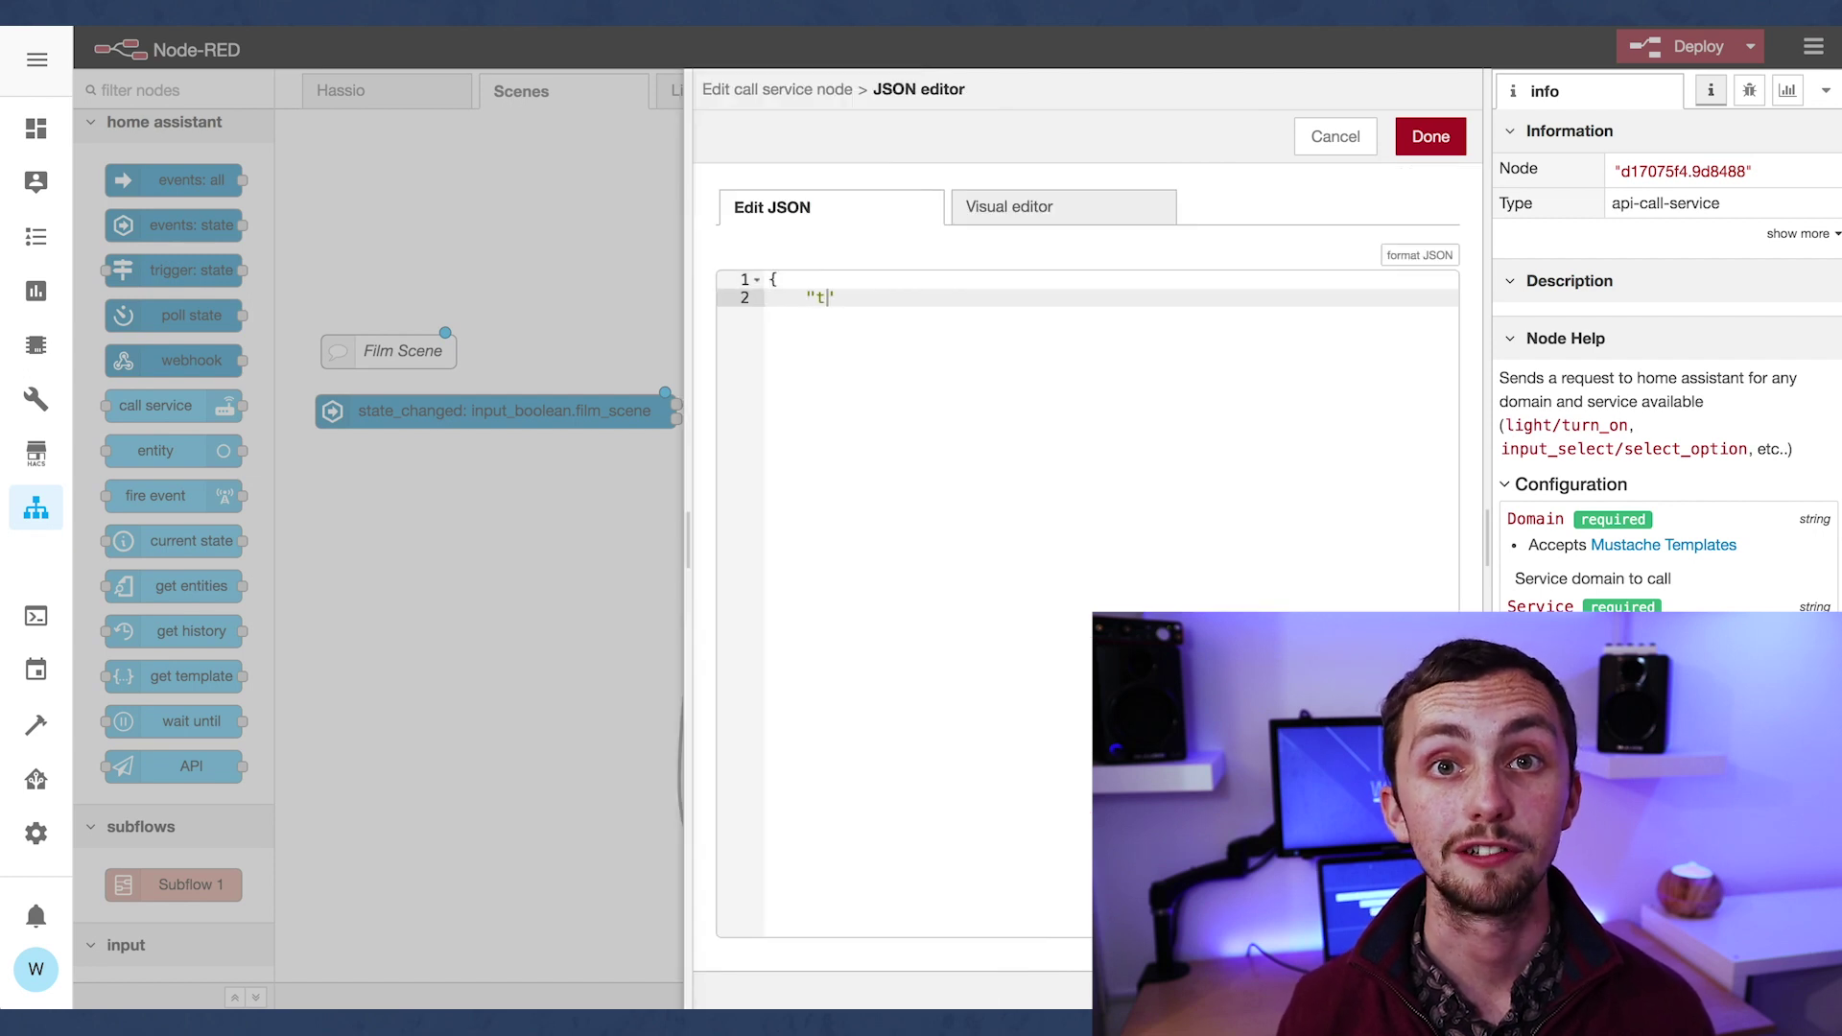
pyautogui.write('"temperature": 2')
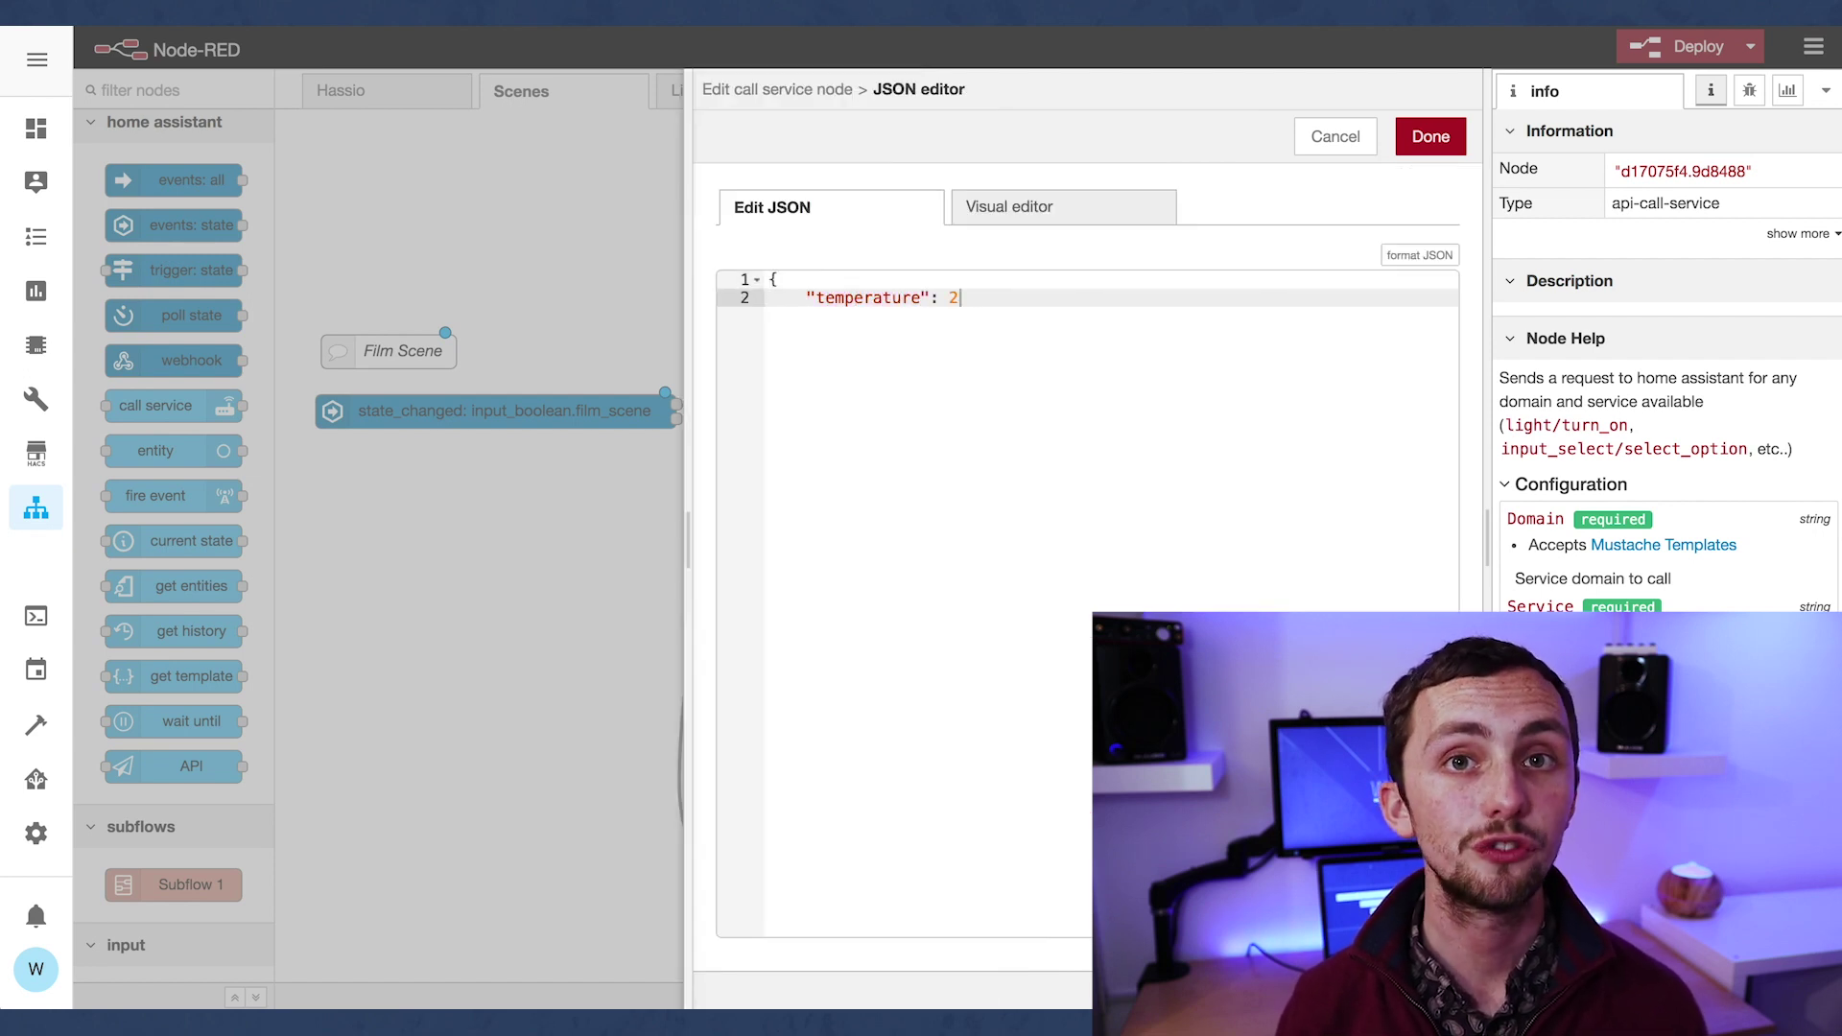
pyautogui.write('1')
pyautogui.press('Return')
pyautogui.write(']')
pyautogui.click(1430, 136)
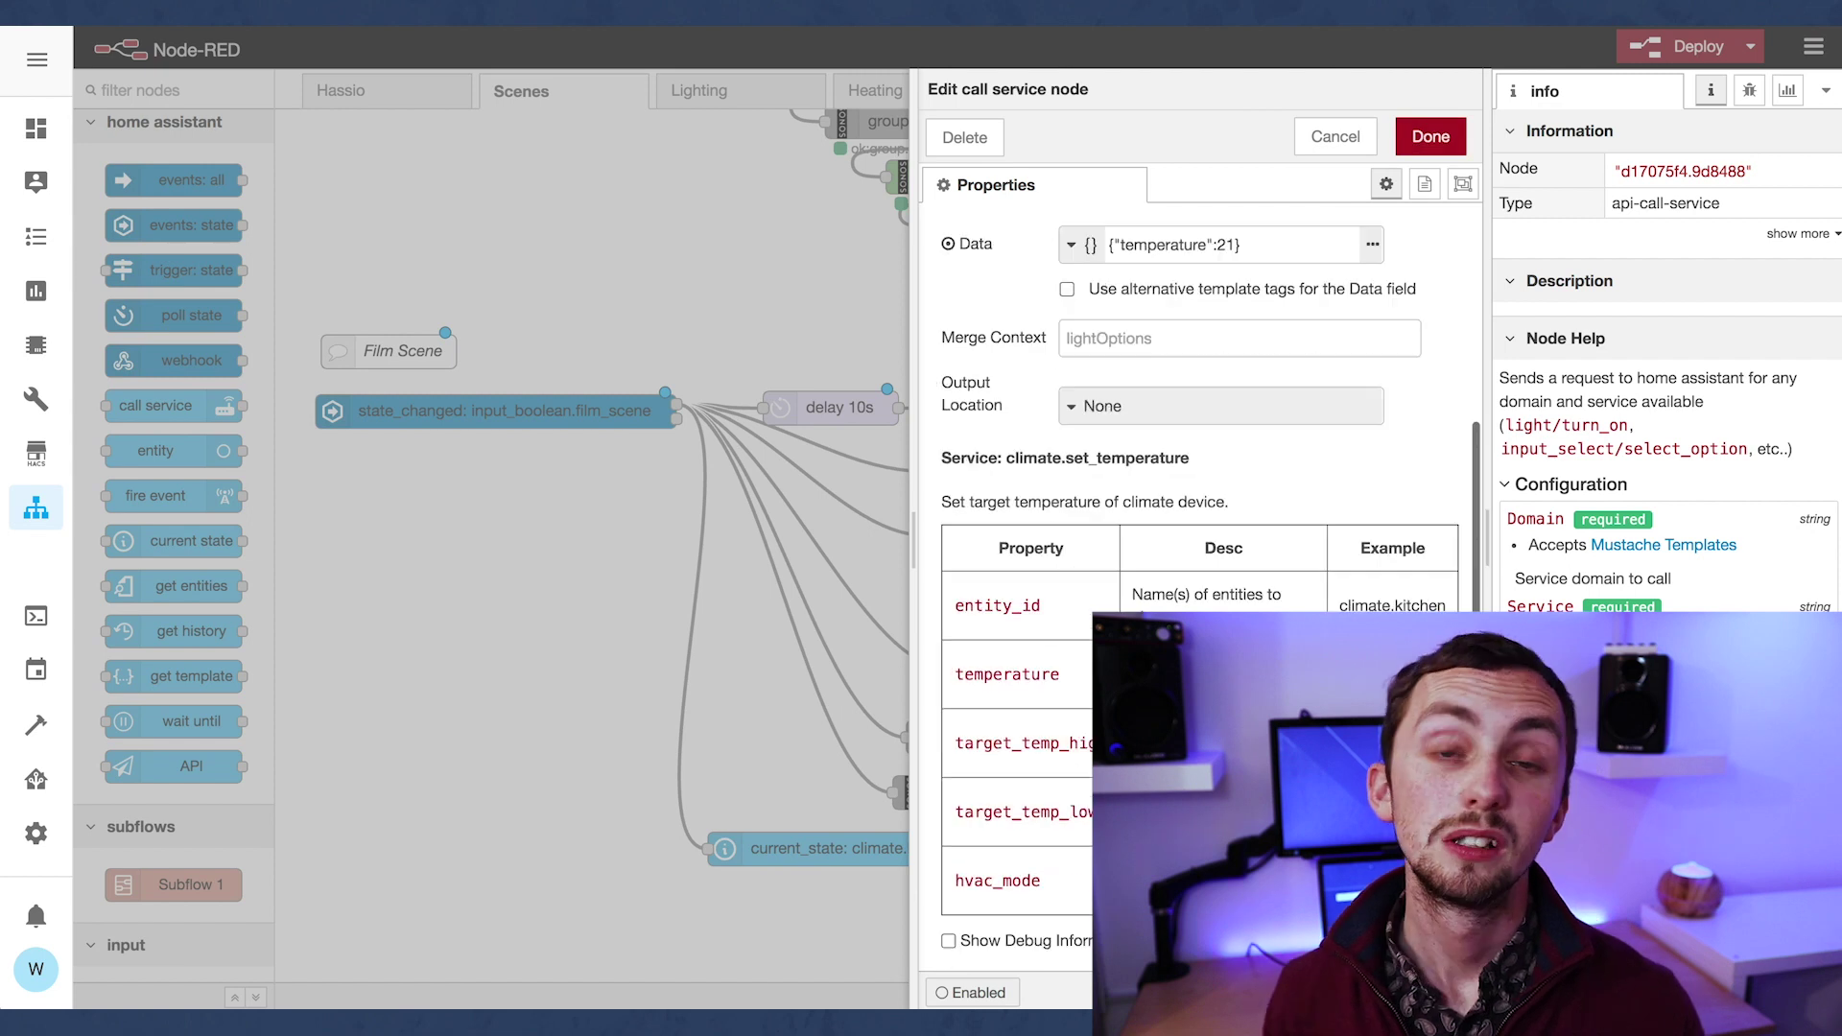
pyautogui.click(1428, 136)
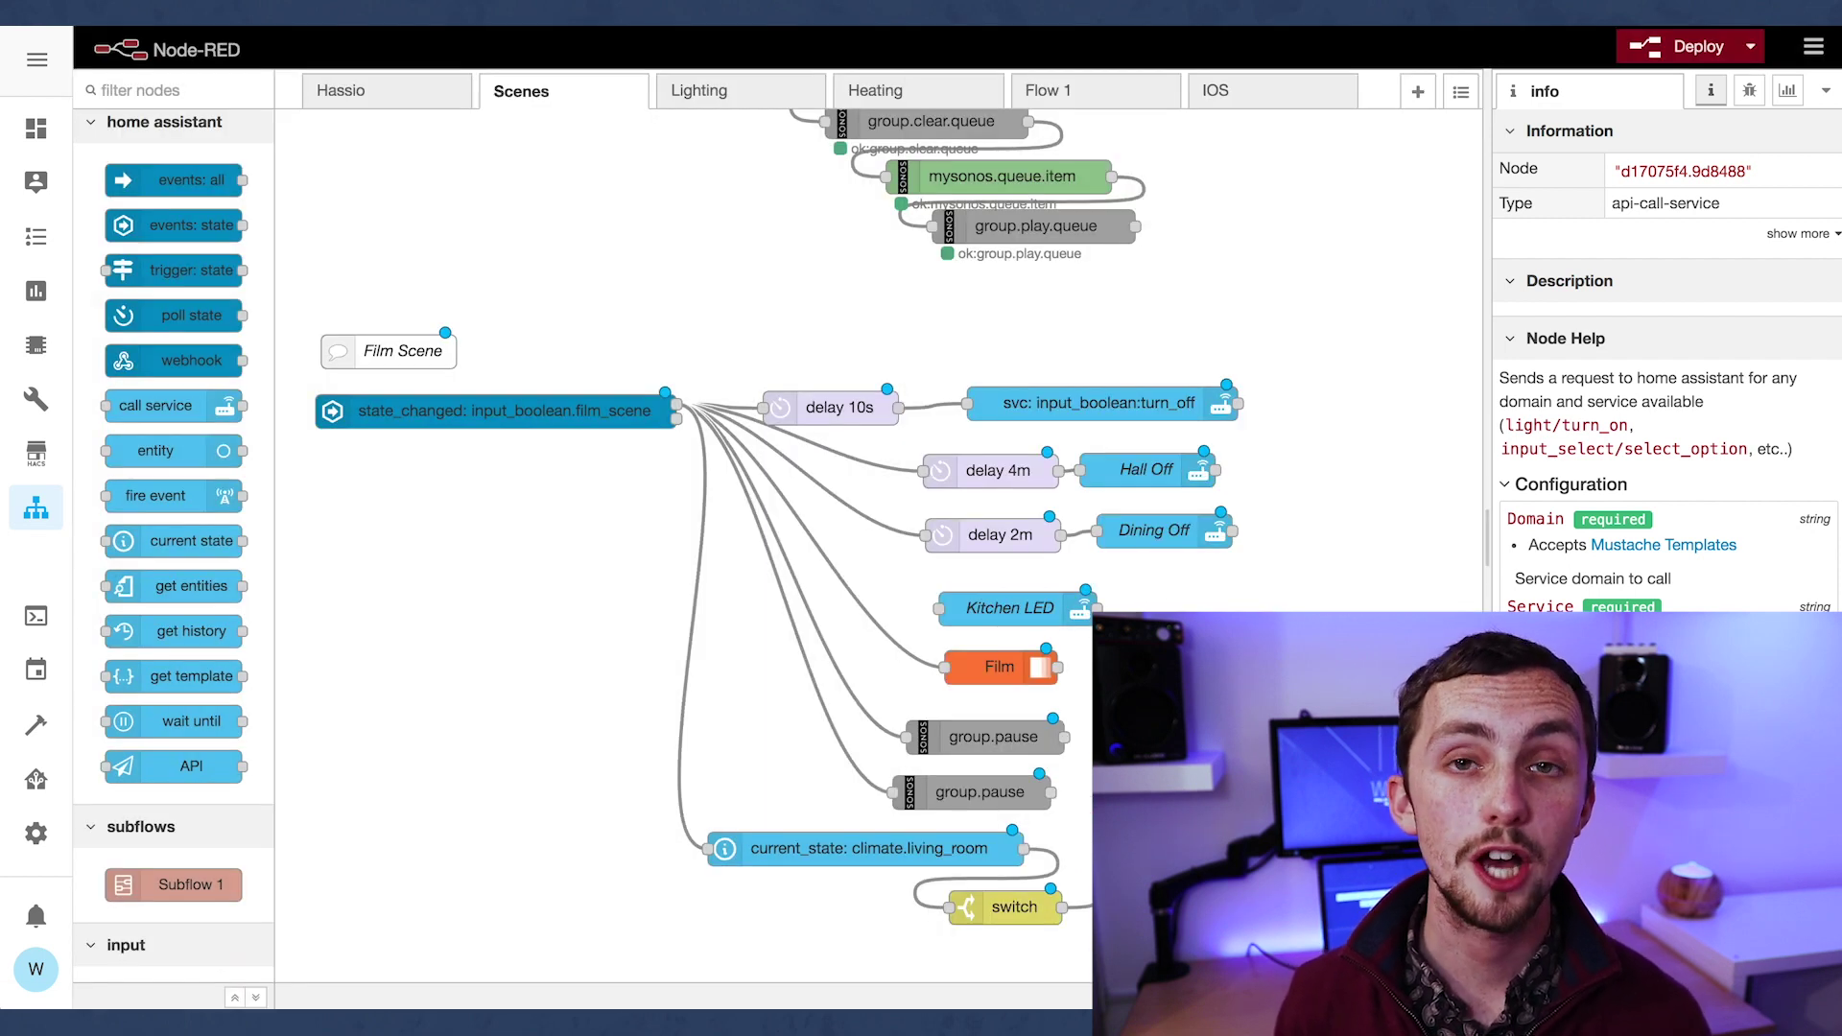
# Step: Add a call service node below the climate.living_room current state node with domain media_player and service turn_on
pyautogui.moveTo(689, 829); pyautogui.dragTo(766, 950)
pyautogui.doubleClick(766, 950)
pyautogui.click(1108, 314)
pyautogui.click(1108, 315)
pyautogui.click(1095, 361)
pyautogui.write('med')
pyautogui.click(1113, 418)
pyautogui.click(1118, 413)
pyautogui.scroll(-3, 1142, 542)
pyautogui.click(1113, 669)
# Step: Set the TV as the media_player node's entity, then wire the saved node to the input_boolean.film_scene state node
pyautogui.click(1128, 469)
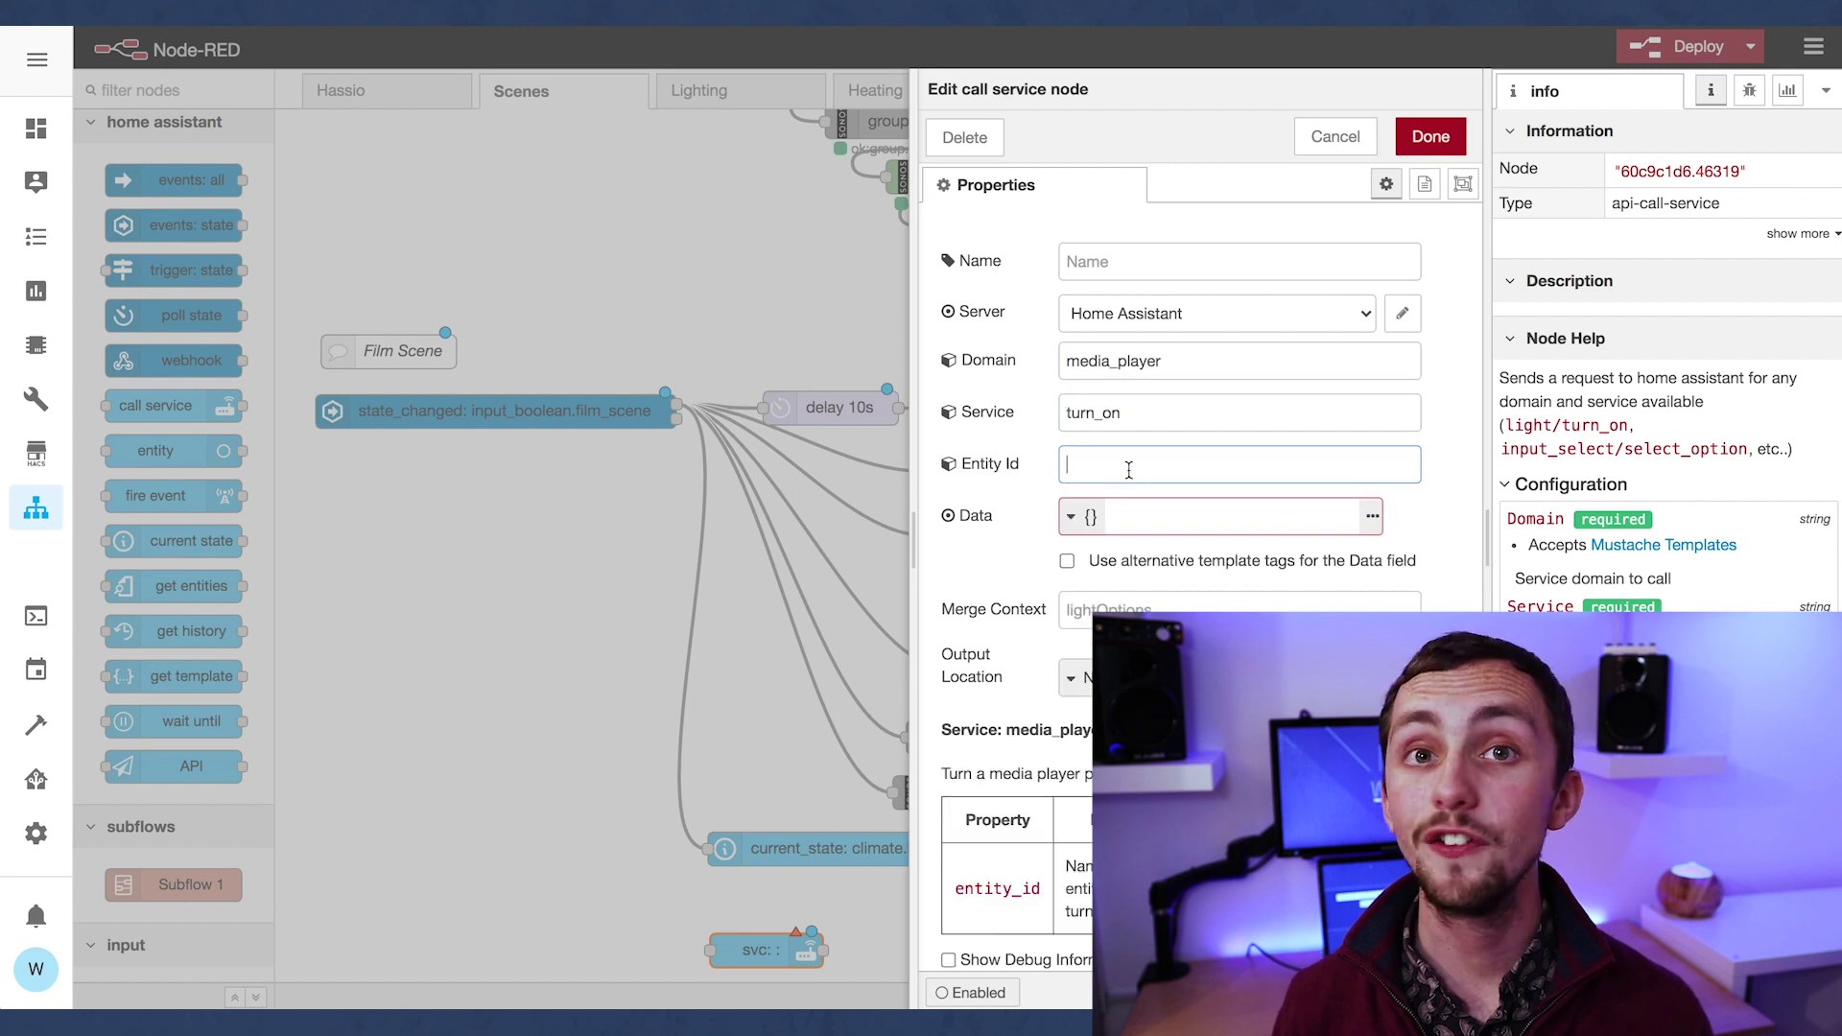
pyautogui.write('tv')
pyautogui.click(1154, 547)
pyautogui.click(1430, 136)
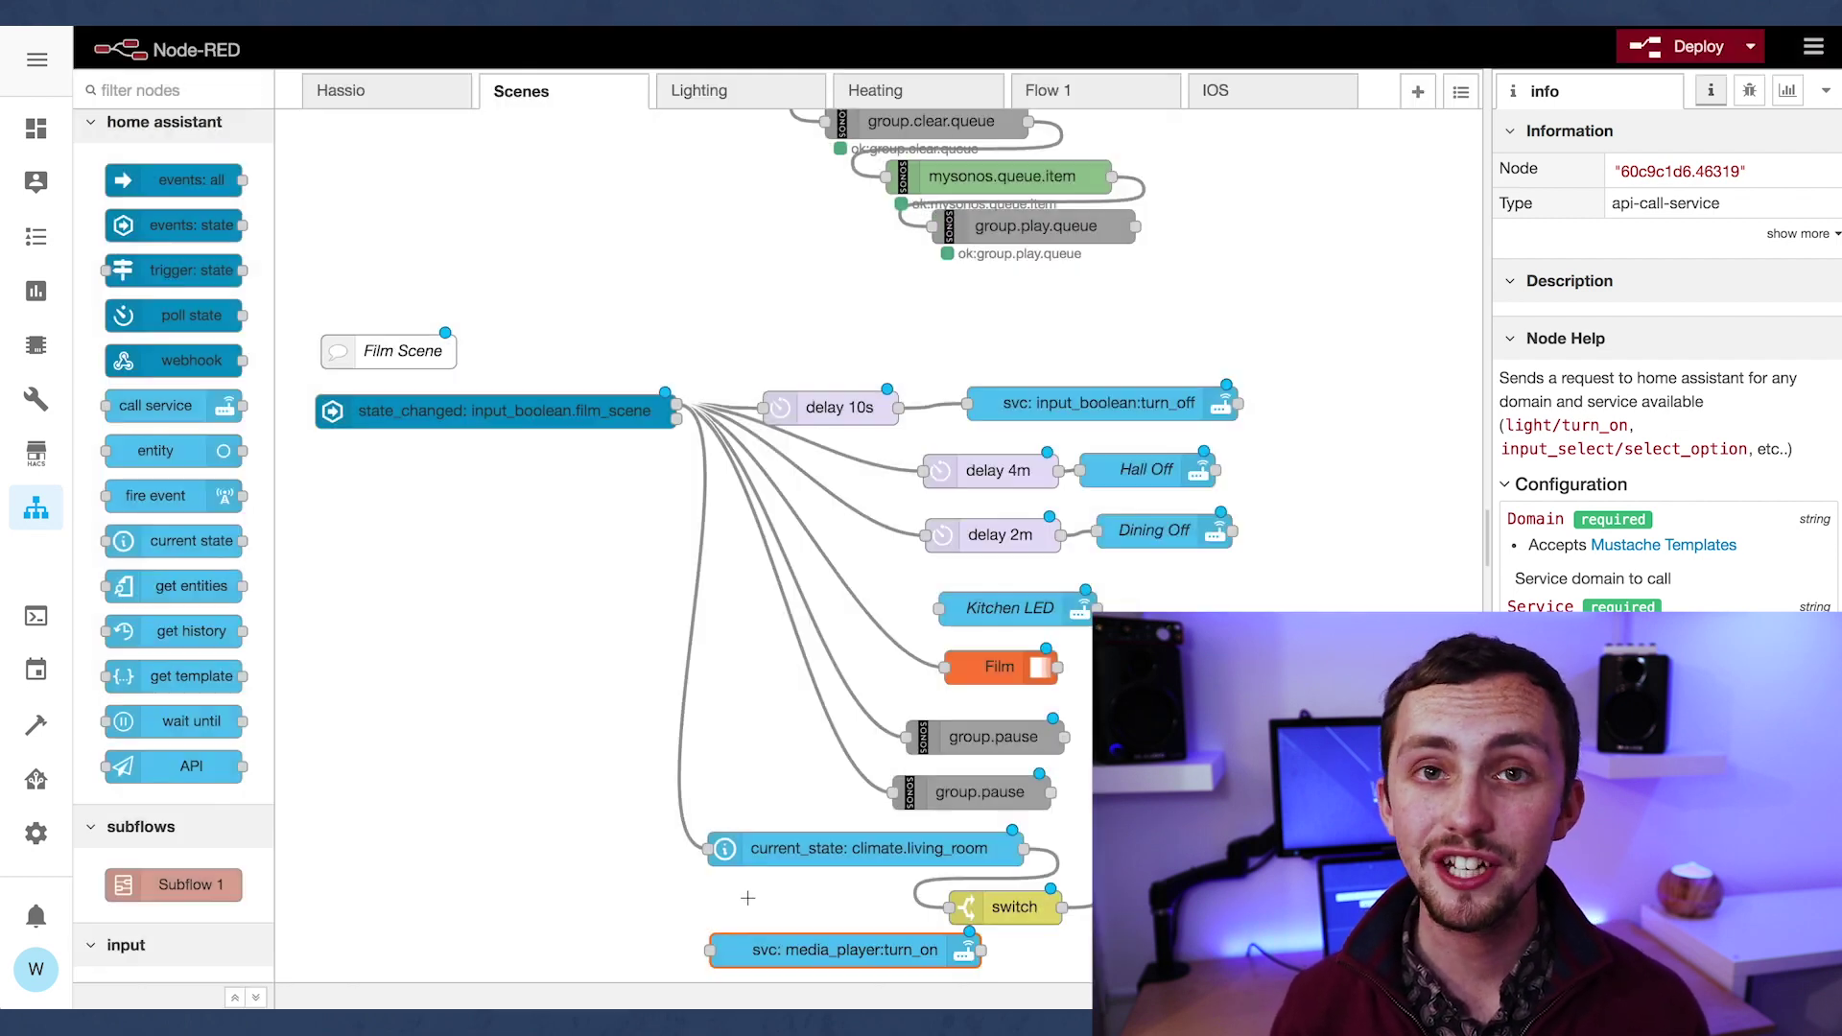
pyautogui.scroll(-3, 745, 896)
pyautogui.moveTo(708, 807); pyautogui.dragTo(708, 807)
pyautogui.click(604, 431)
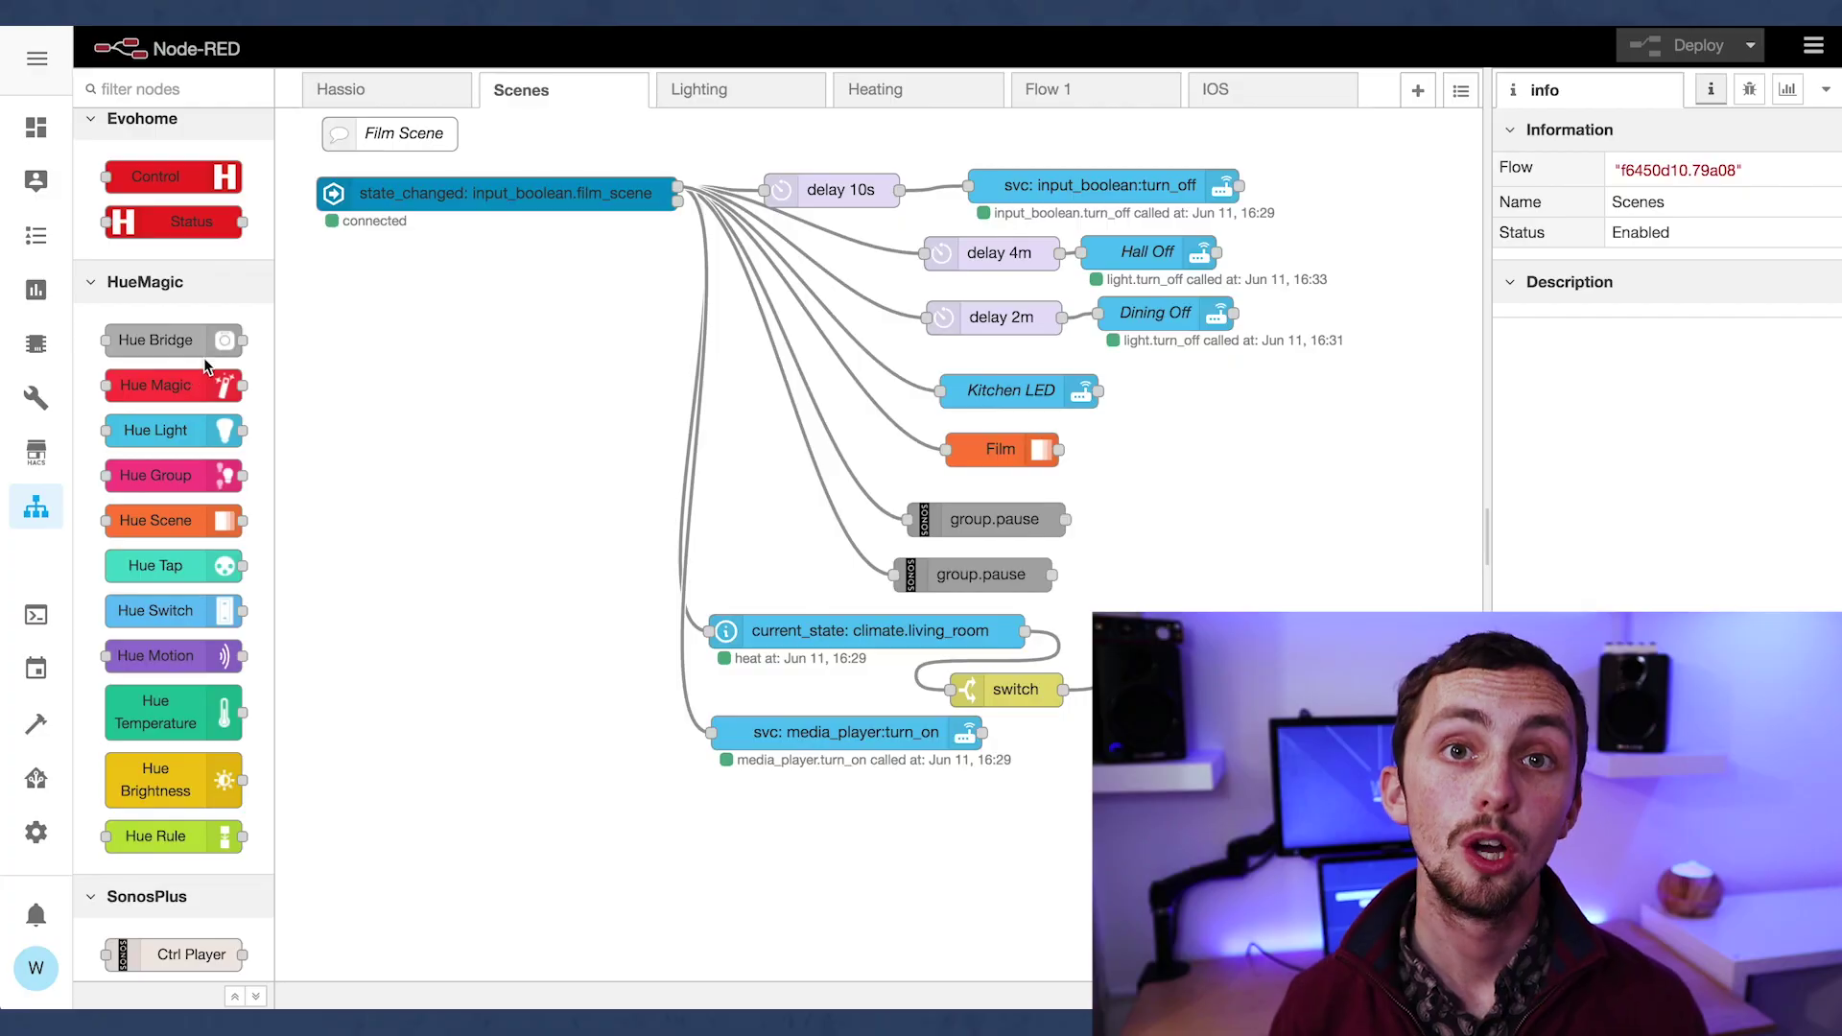
# Step: Add an inject node and a Hue Magic node in the empty area below the film scene flow
pyautogui.keyDown('ctrl'); pyautogui.click(507, 842); pyautogui.keyUp('ctrl')
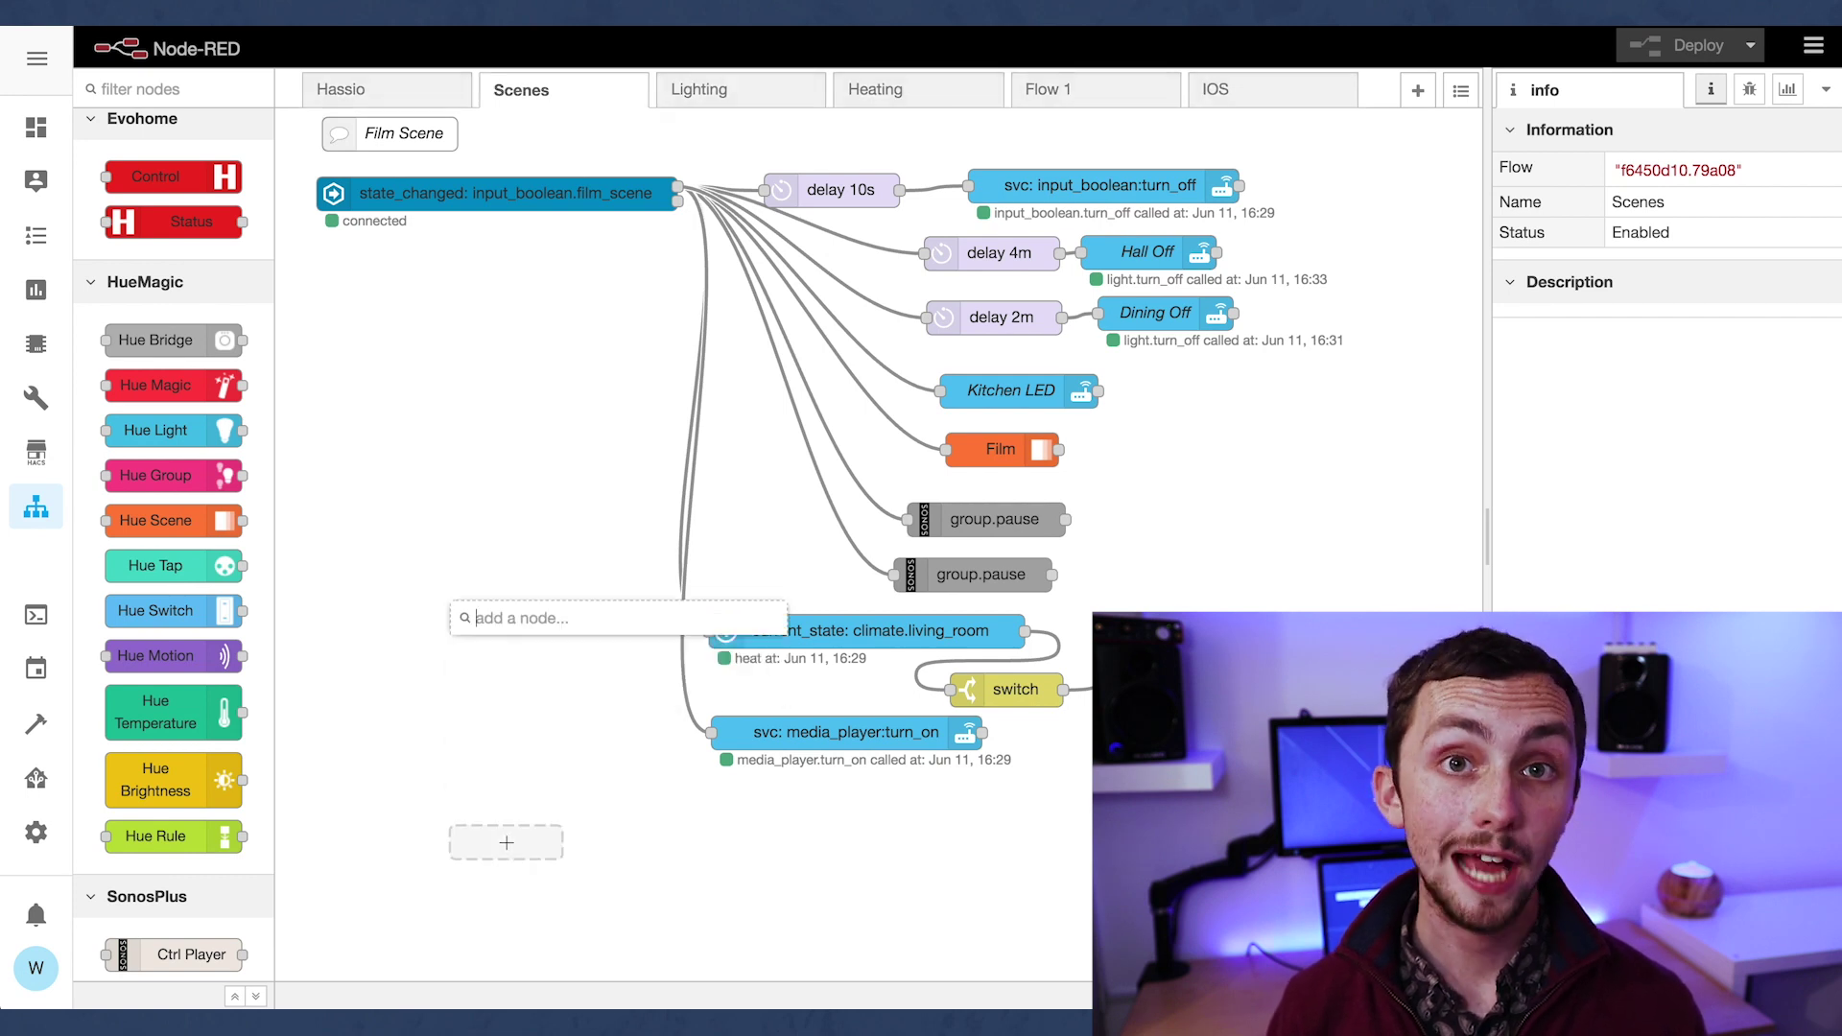
pyautogui.write('inj')
pyautogui.press('Return')
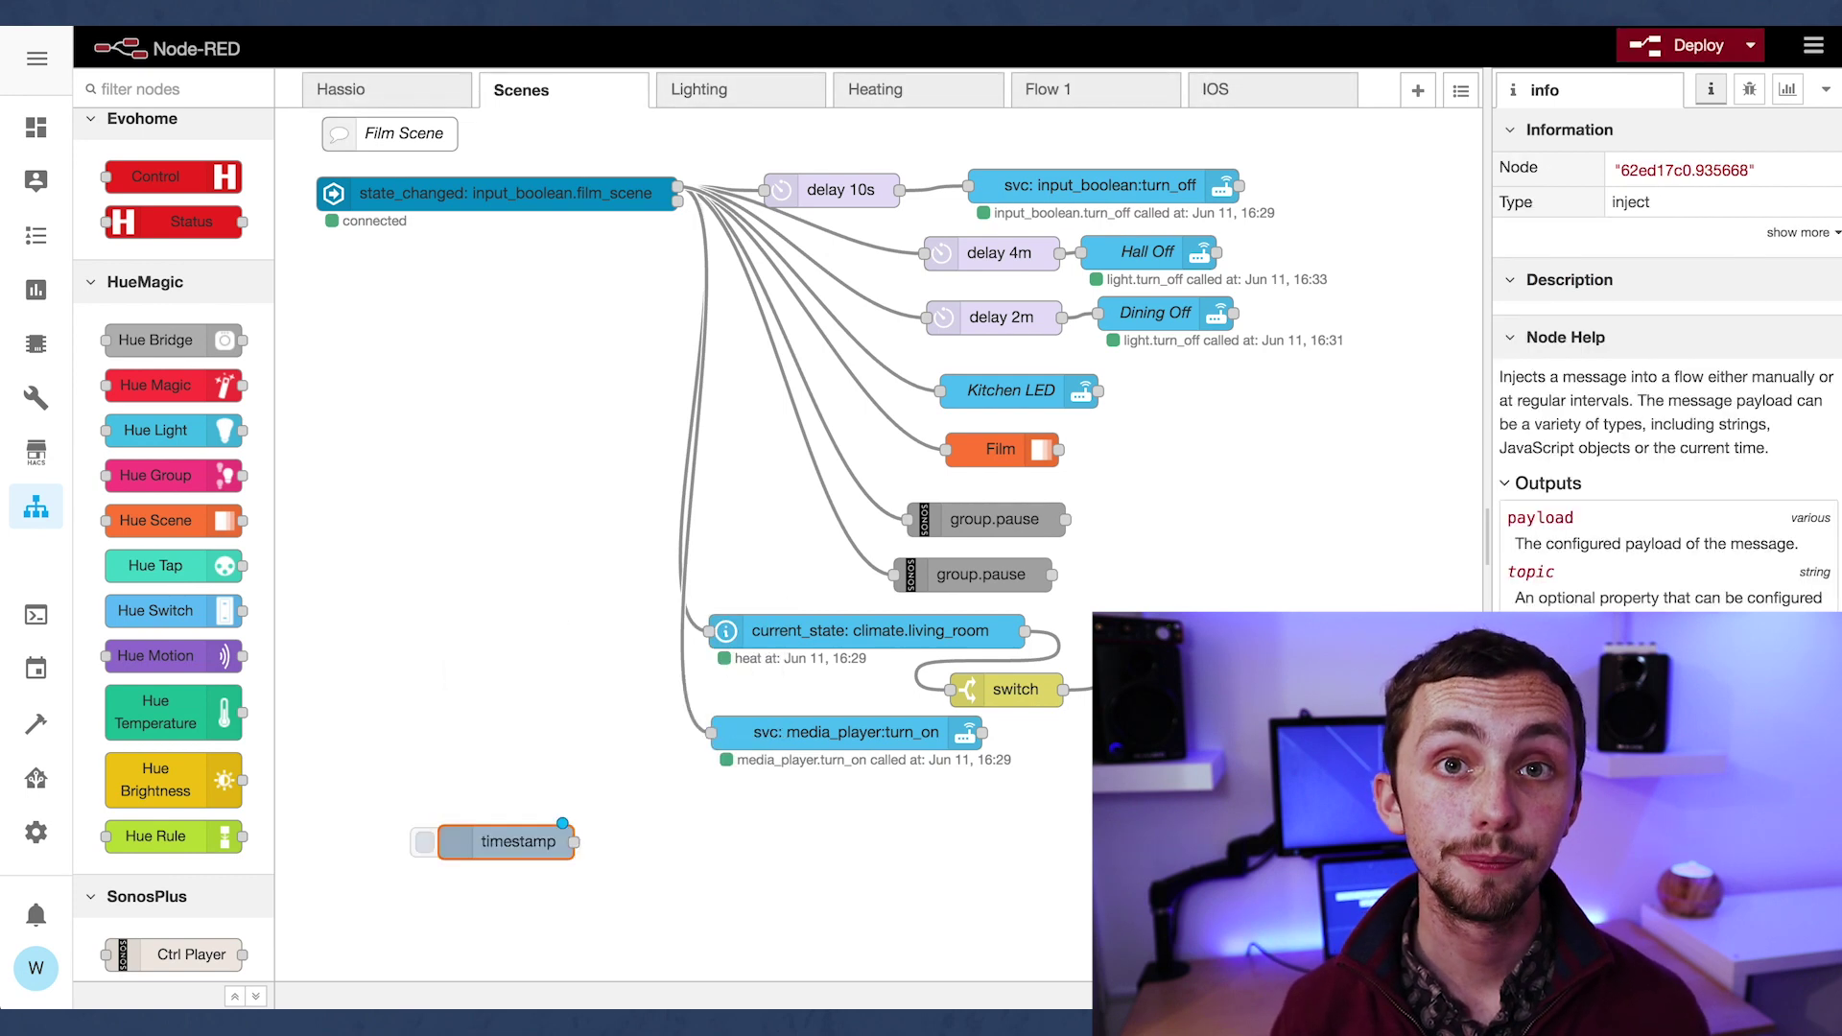
pyautogui.keyDown('ctrl'); pyautogui.click(669, 865); pyautogui.keyUp('ctrl')
pyautogui.write('hue ')
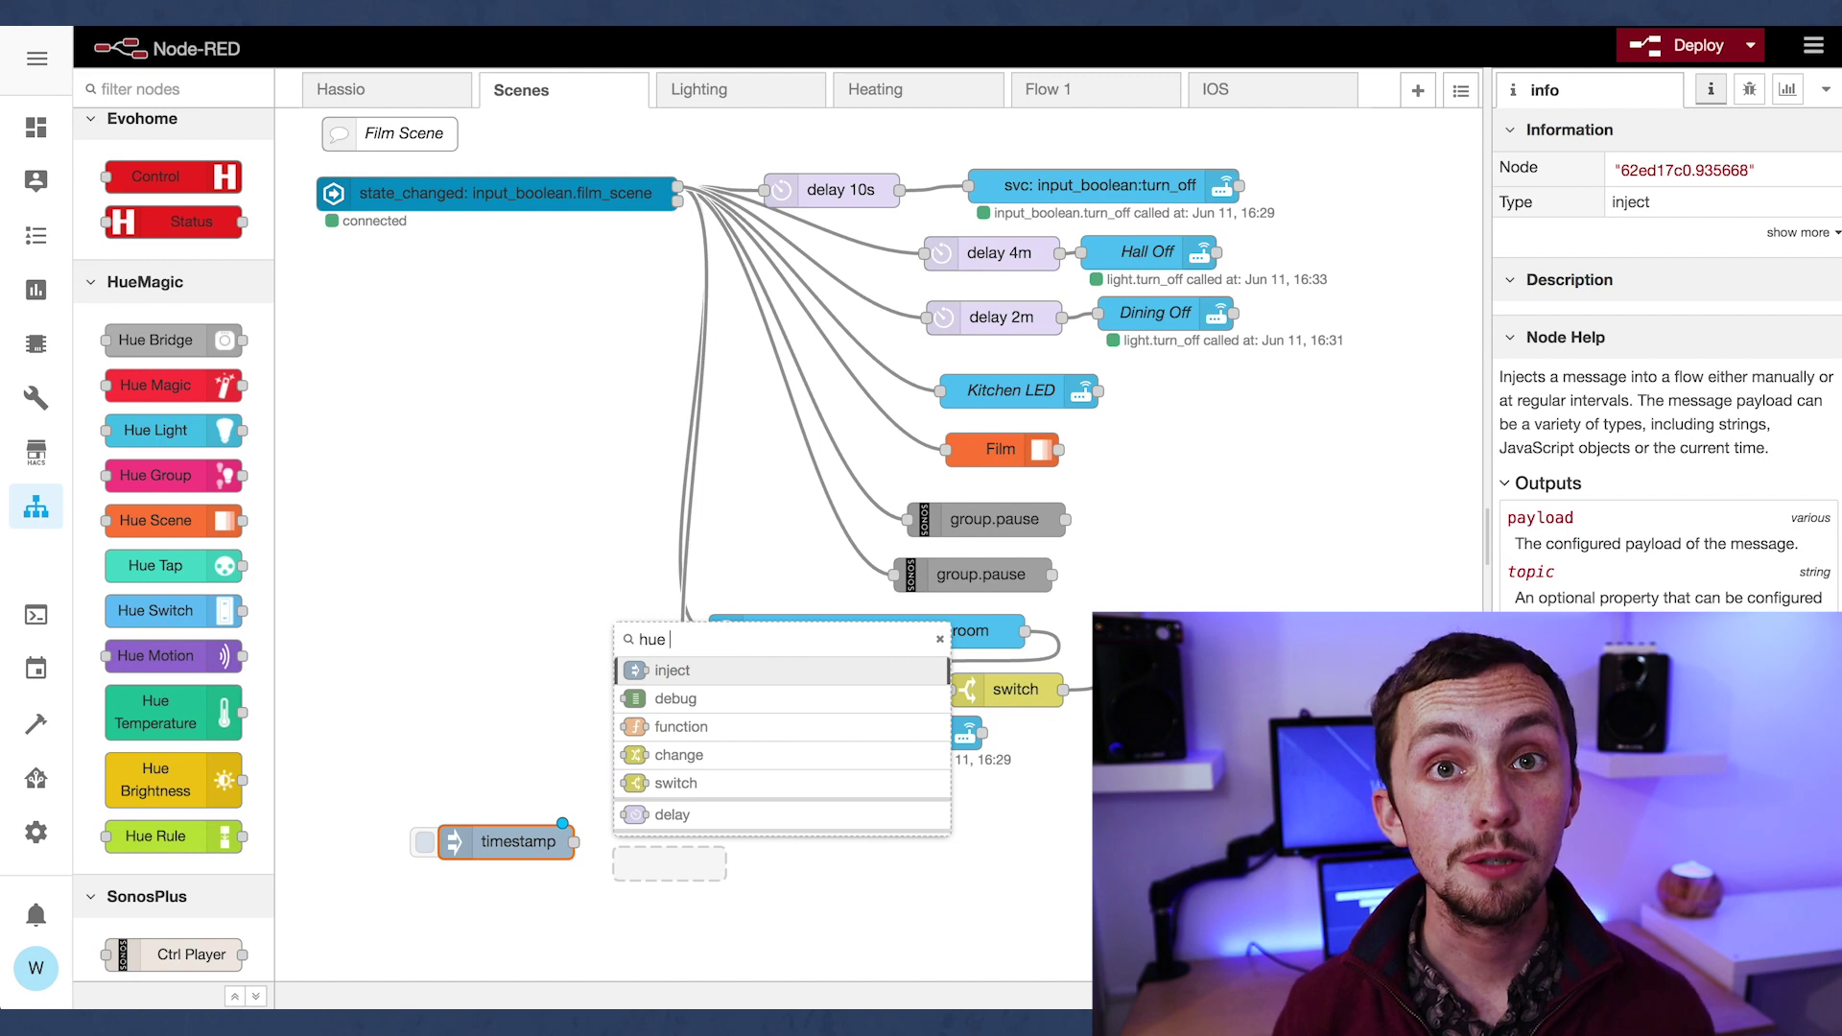
pyautogui.write('ma')
pyautogui.press('Return')
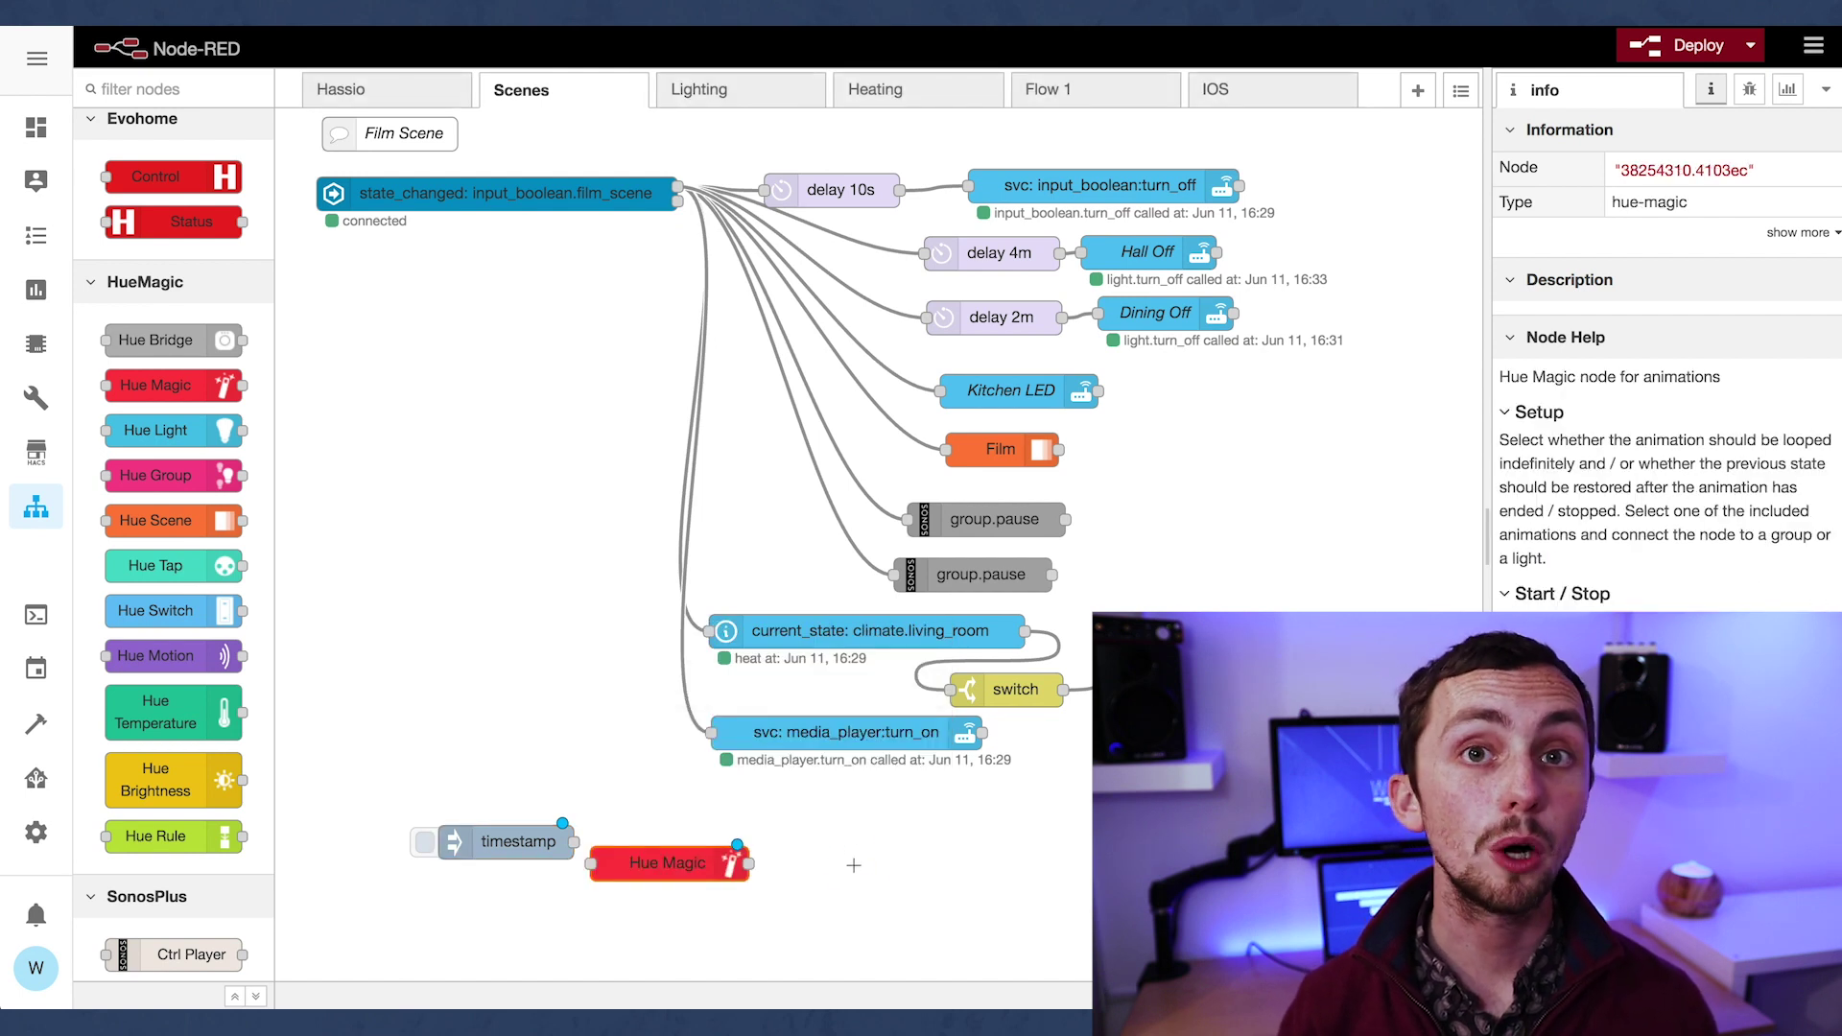
# Step: Add a Hue Light node beside the Hue Magic node and wire inject, Hue Magic and Hue Light in sequence
pyautogui.keyDown('ctrl'); pyautogui.click(852, 865); pyautogui.keyUp('ctrl')
pyautogui.write('hue')
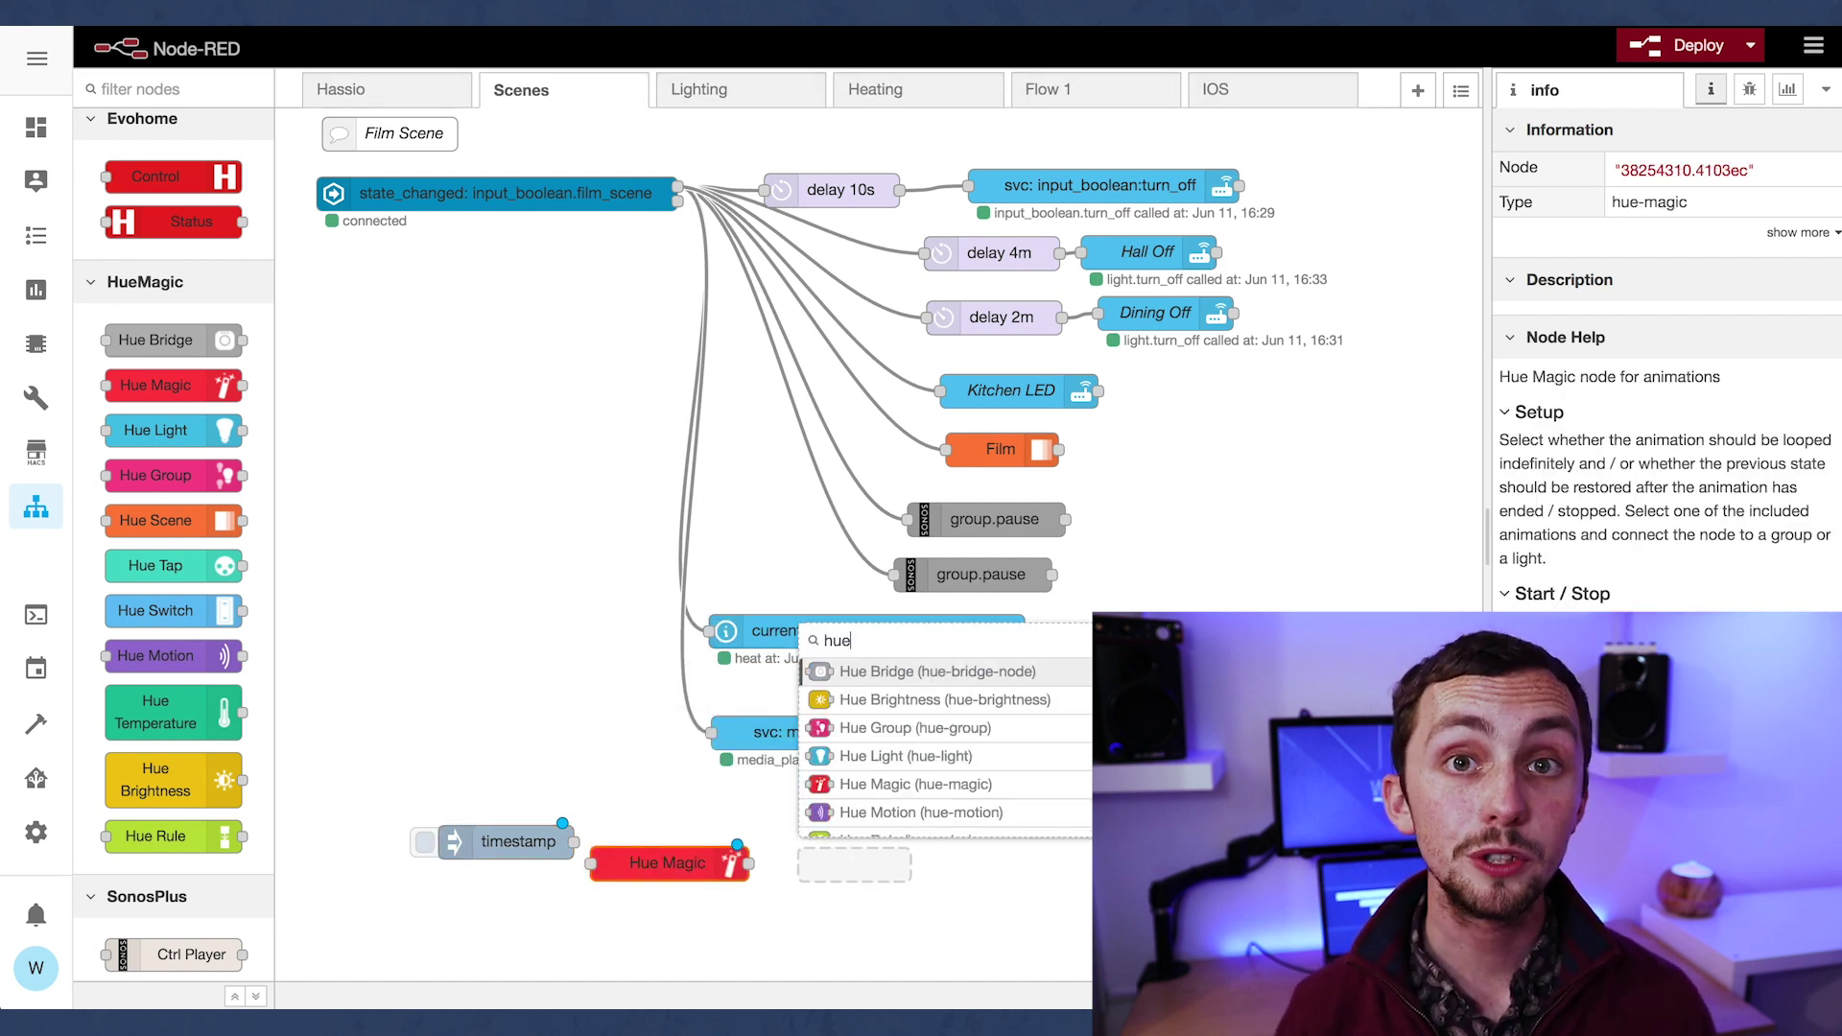
pyautogui.click(909, 758)
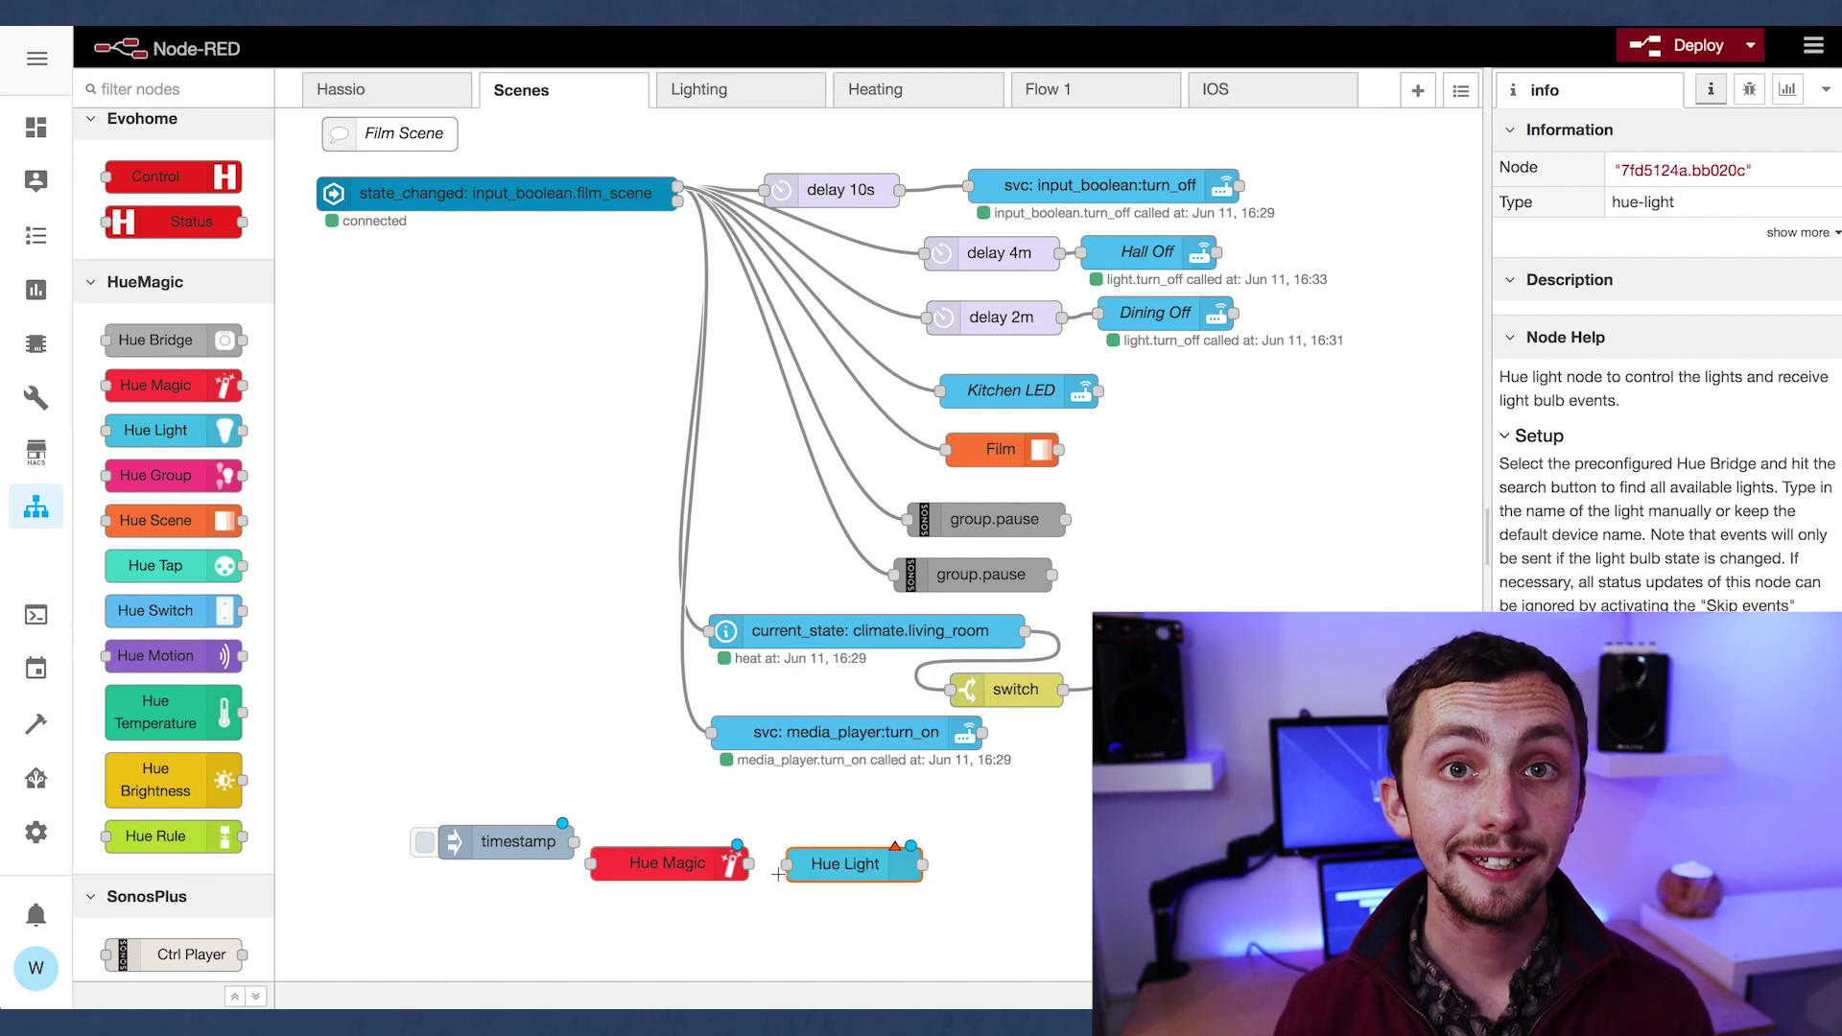
pyautogui.moveTo(788, 868); pyautogui.dragTo(786, 867)
pyautogui.moveTo(596, 864); pyautogui.dragTo(605, 861)
# Step: Load the Philips hue bridge's lights in the Hue Light node, choose Cave Light and save the node
pyautogui.doubleClick(844, 864)
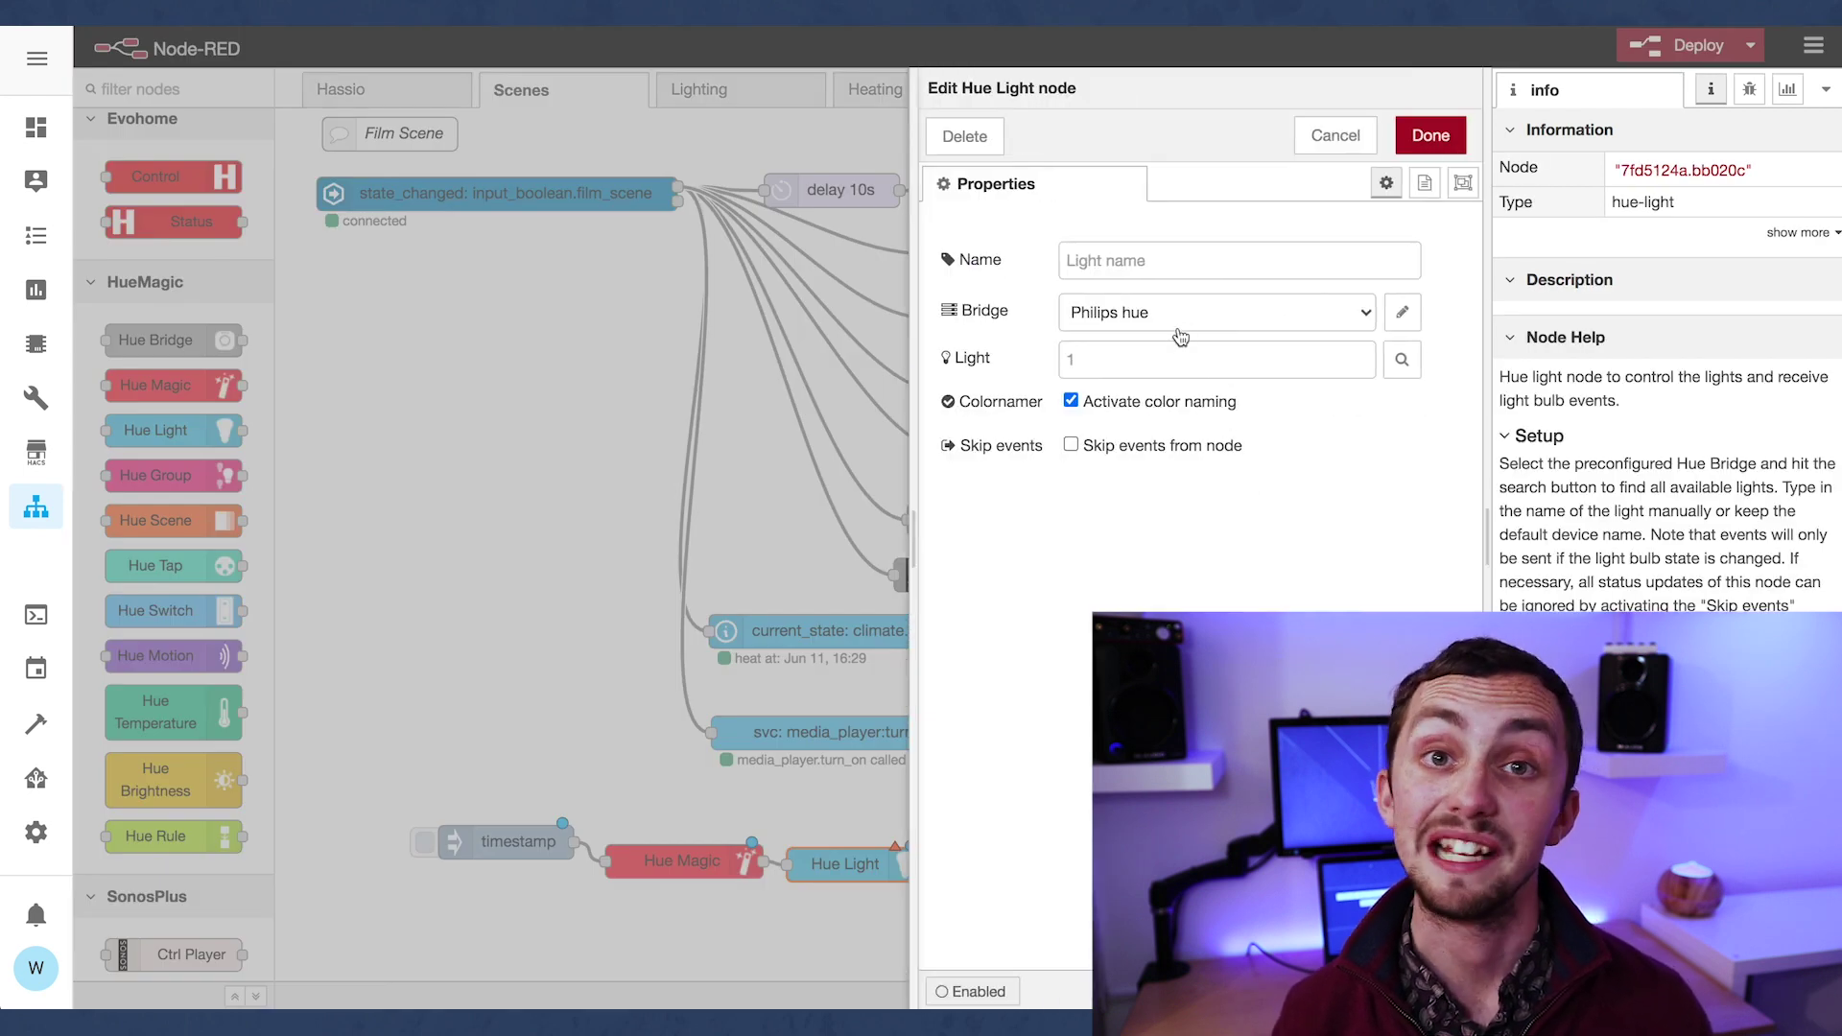
pyautogui.click(1410, 362)
pyautogui.click(1276, 362)
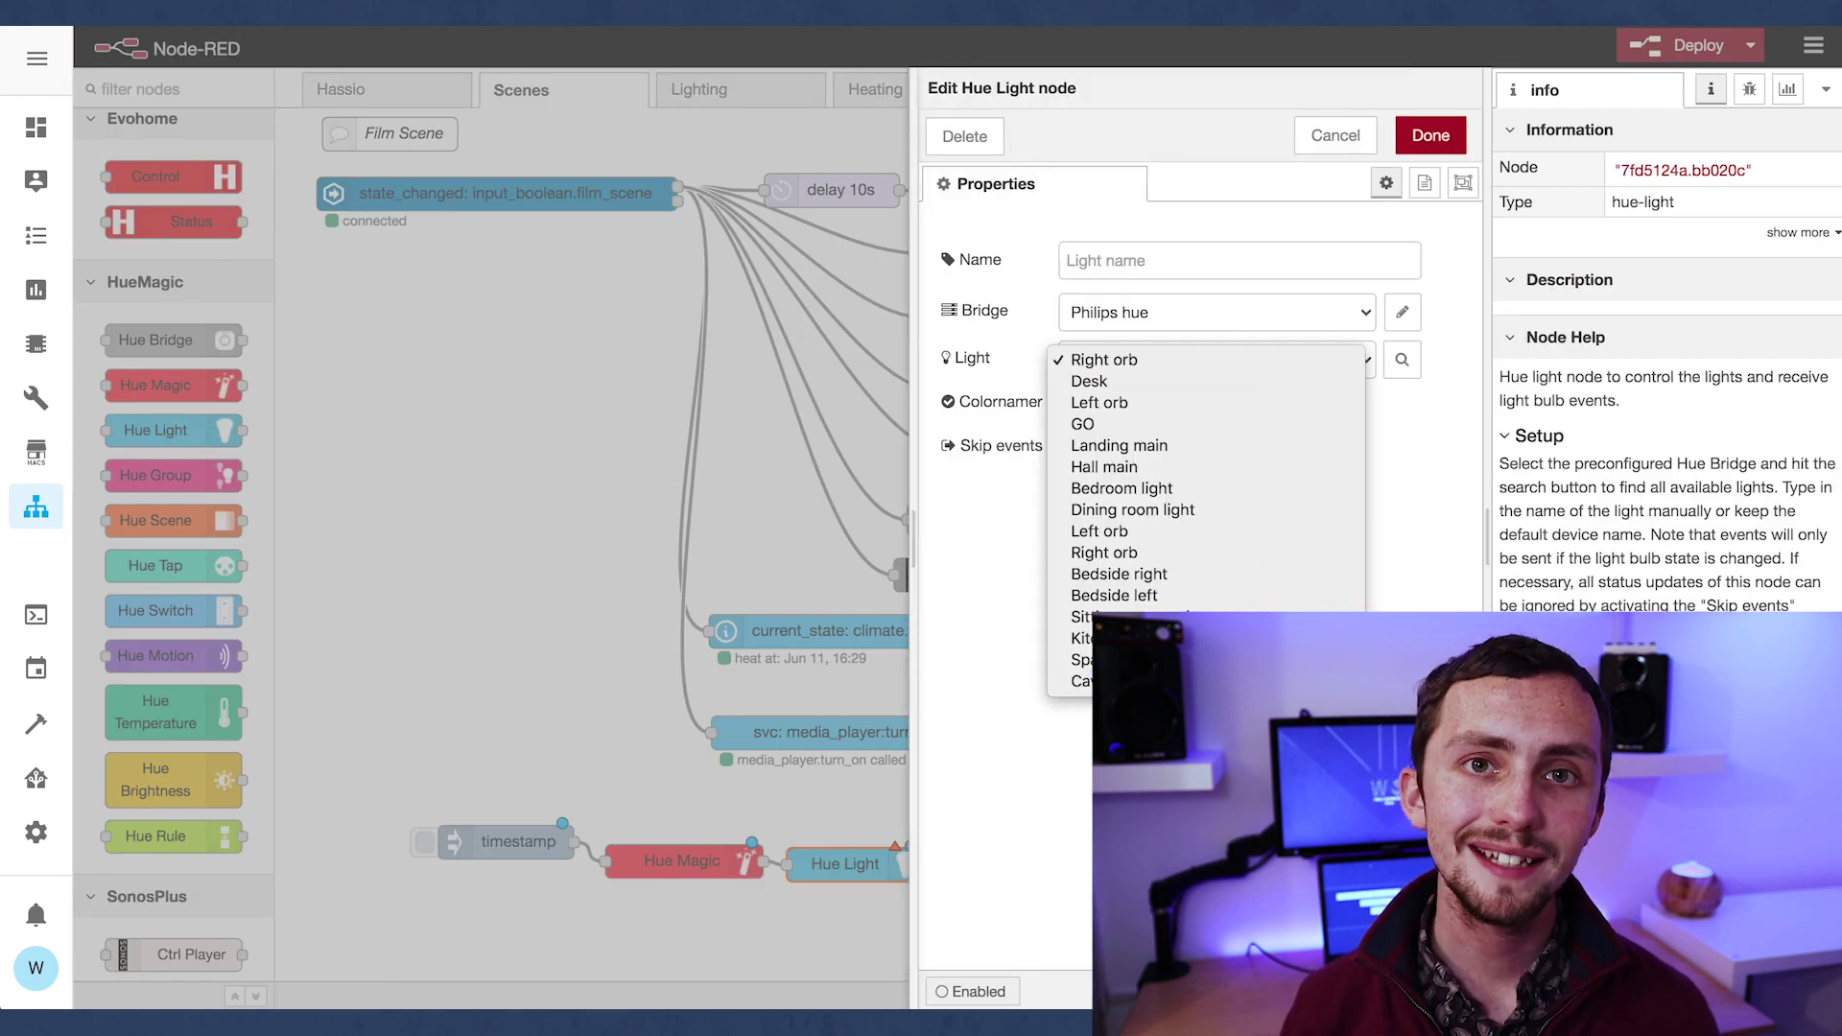
pyautogui.click(1113, 681)
pyautogui.click(1426, 134)
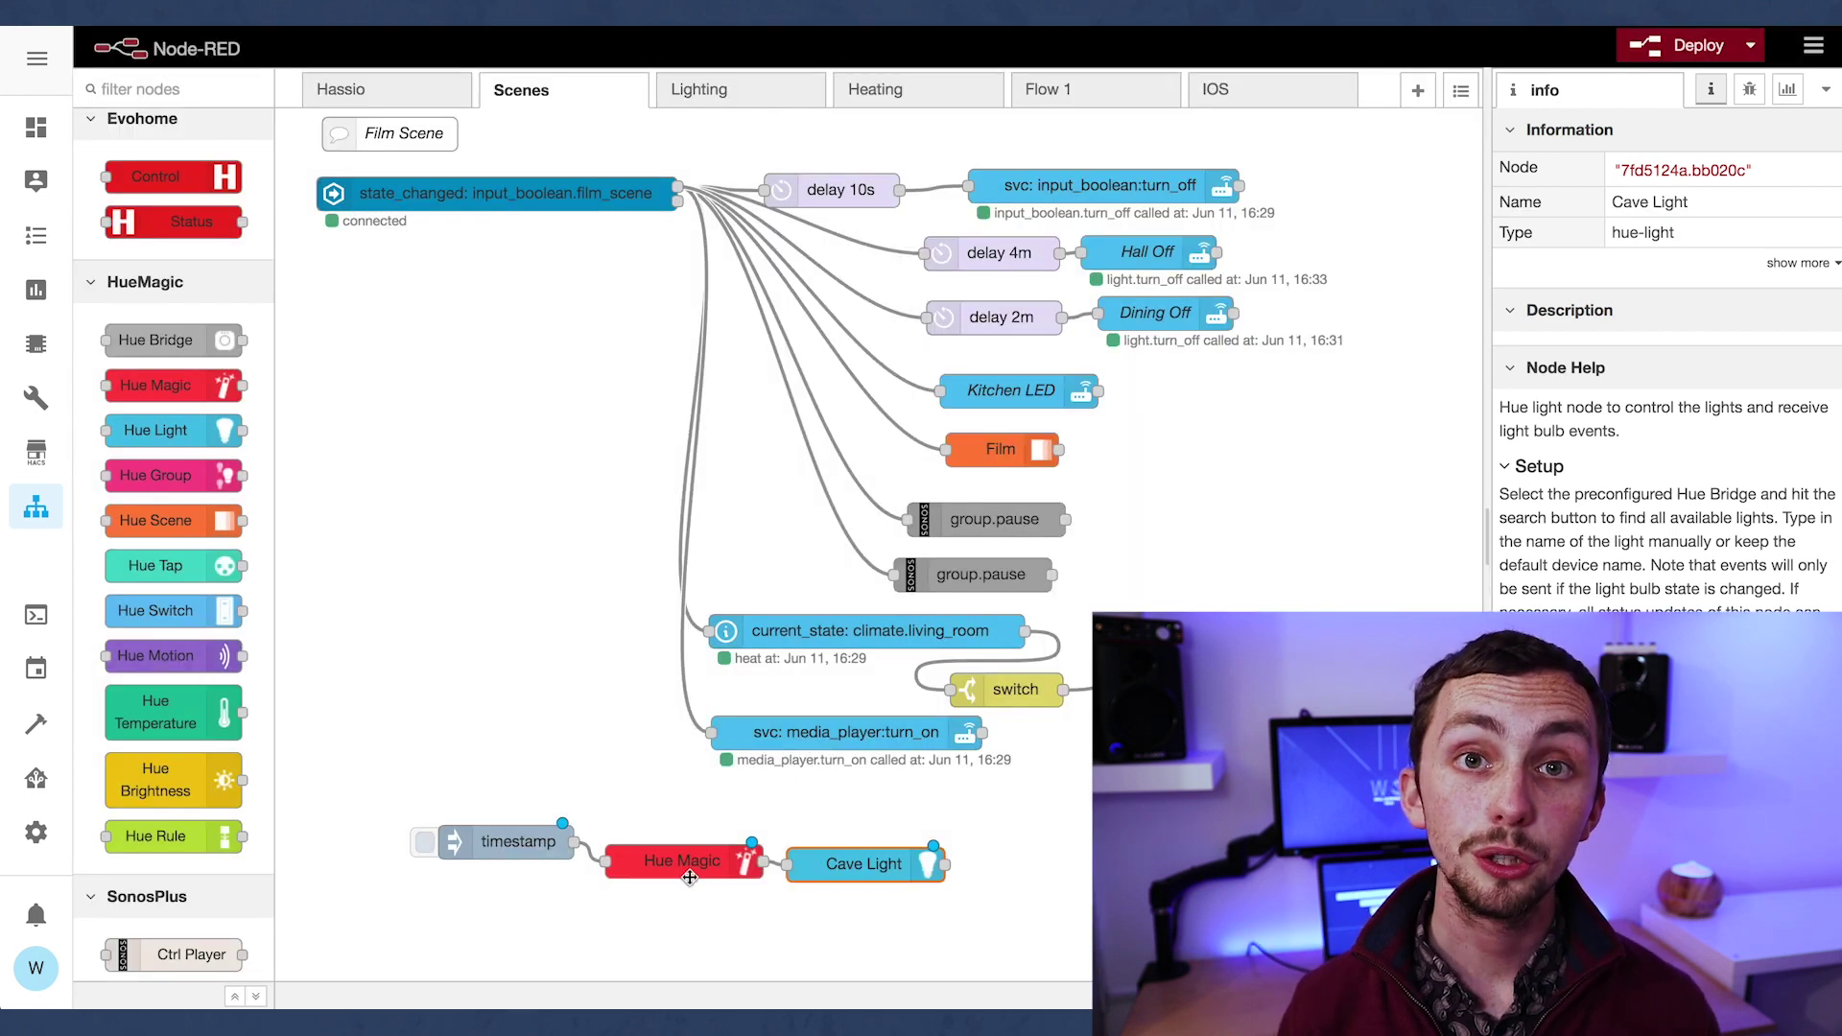
# Step: Set the Hue Magic node to the Fireplace animation running endlessly, save it and deploy the flows
pyautogui.doubleClick(690, 873)
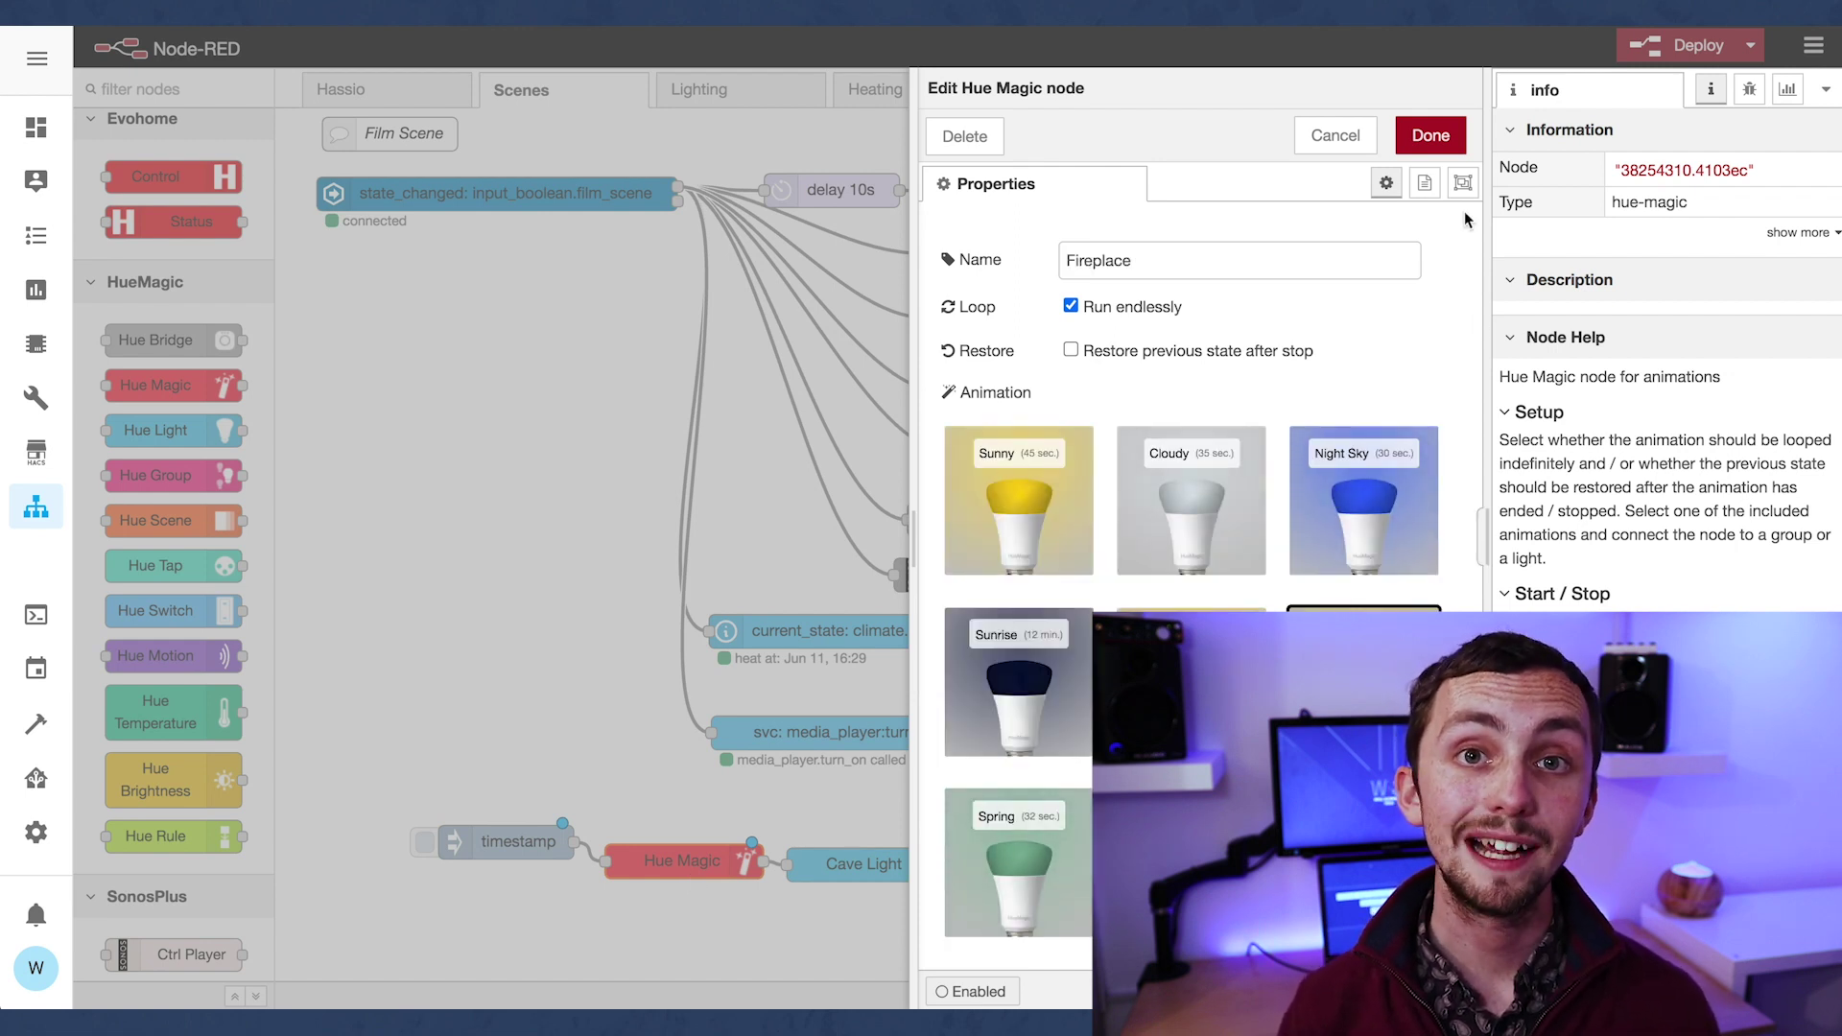
pyautogui.click(1431, 136)
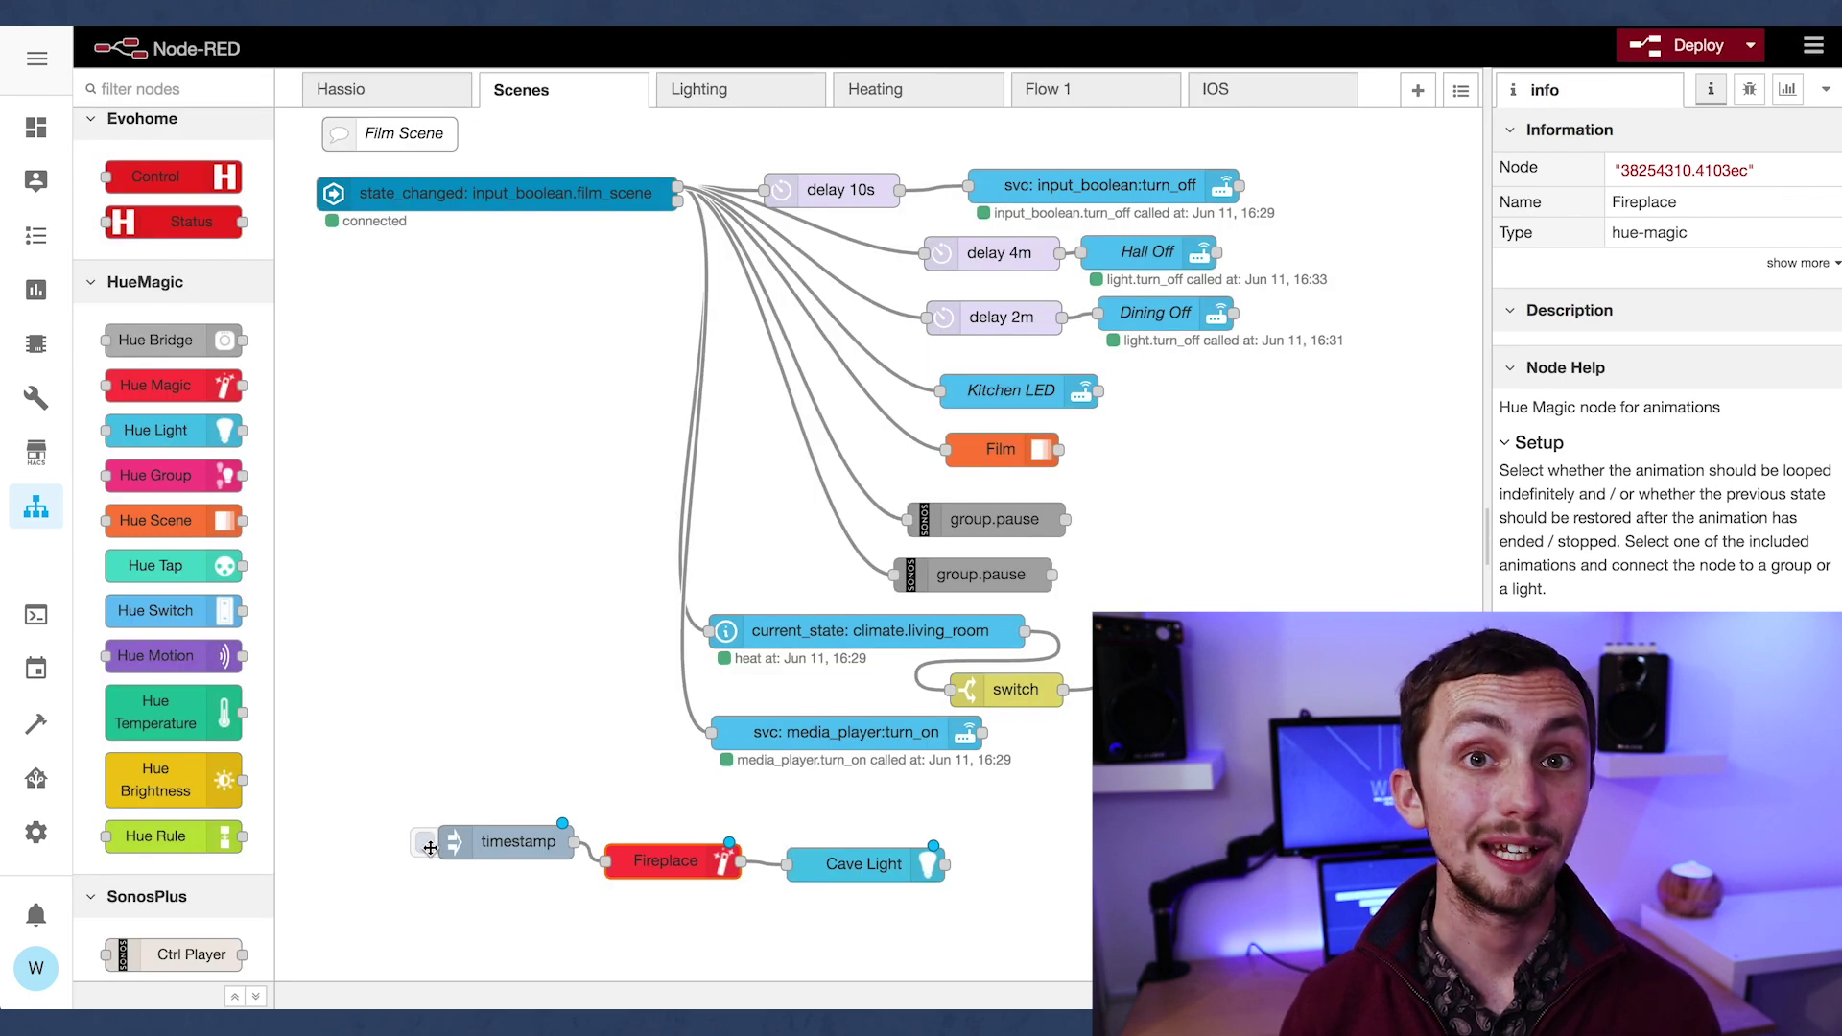
pyautogui.hotkey('ctrl', 'd')
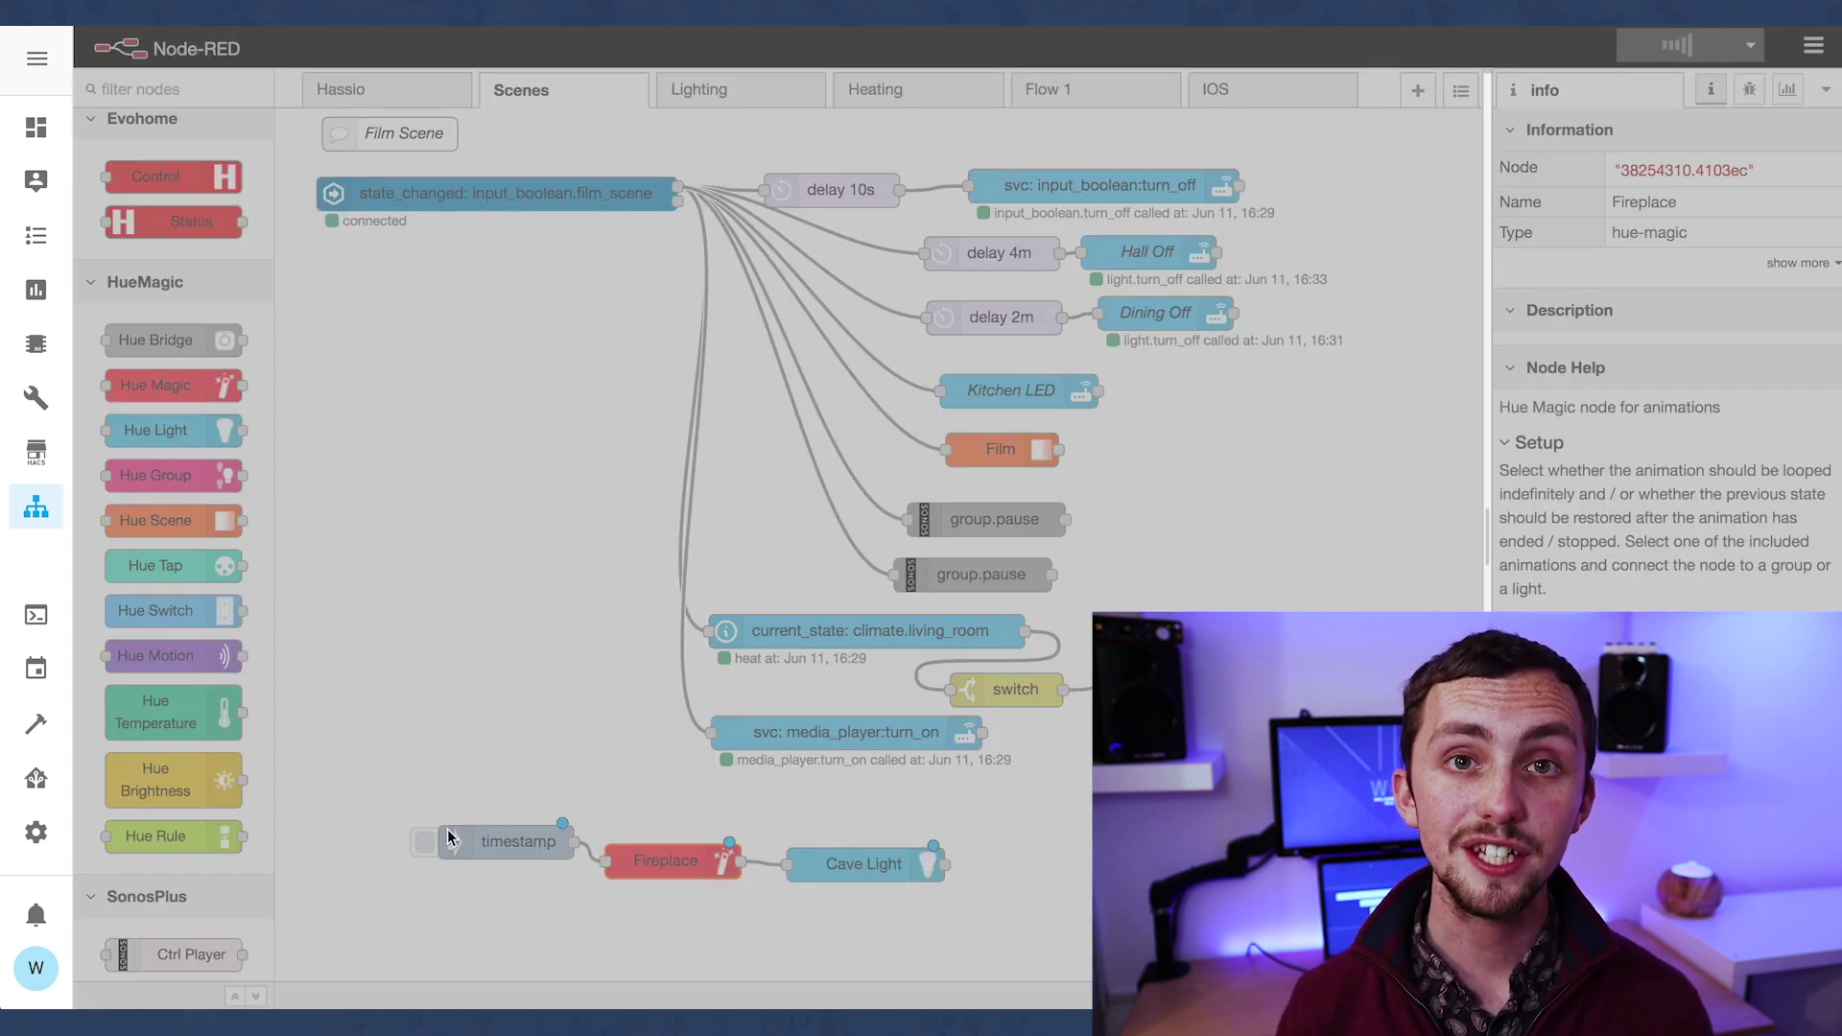